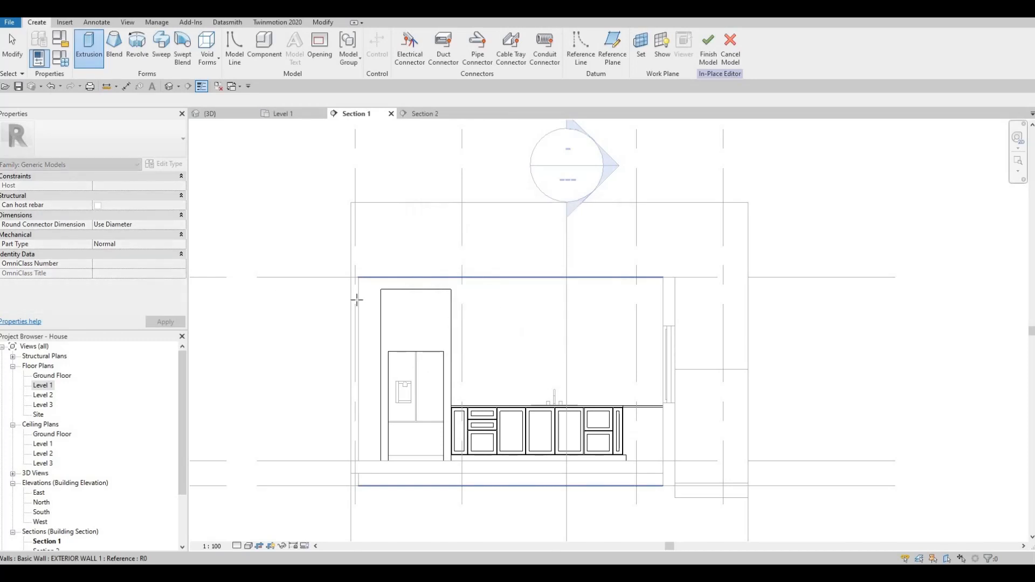
- Sketch on the exterior wall face with the extrusion running from 0 to 400
{"action": "left_click", "coordinate": [358, 298]}
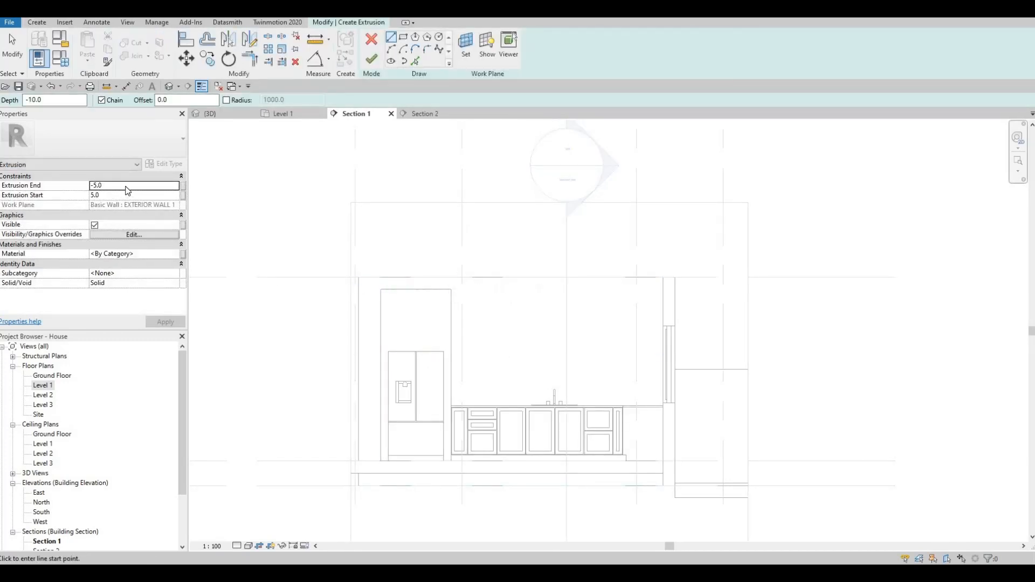
{"action": "left_click", "coordinate": [124, 186]}
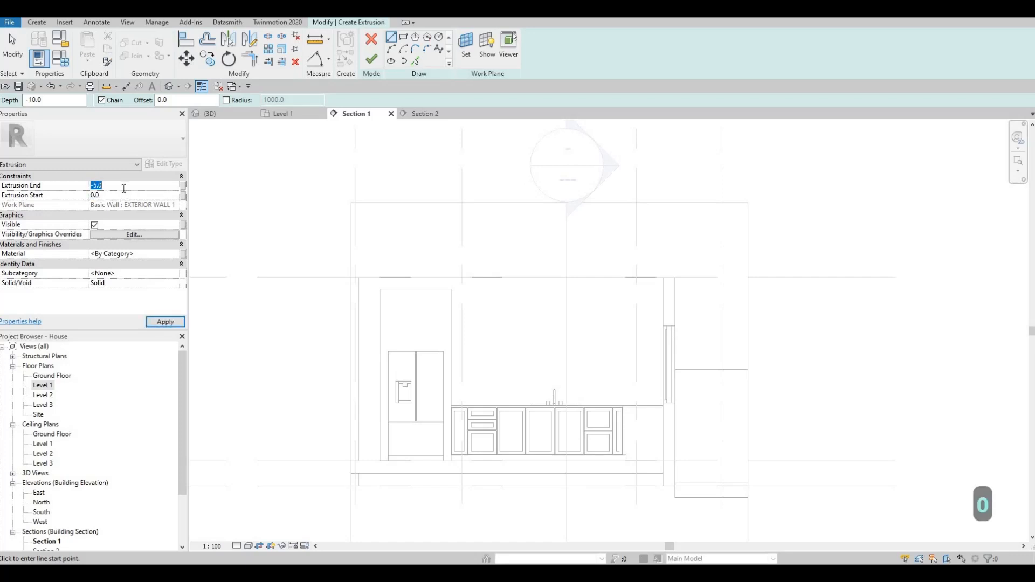
{"action": "type", "text": "00"}
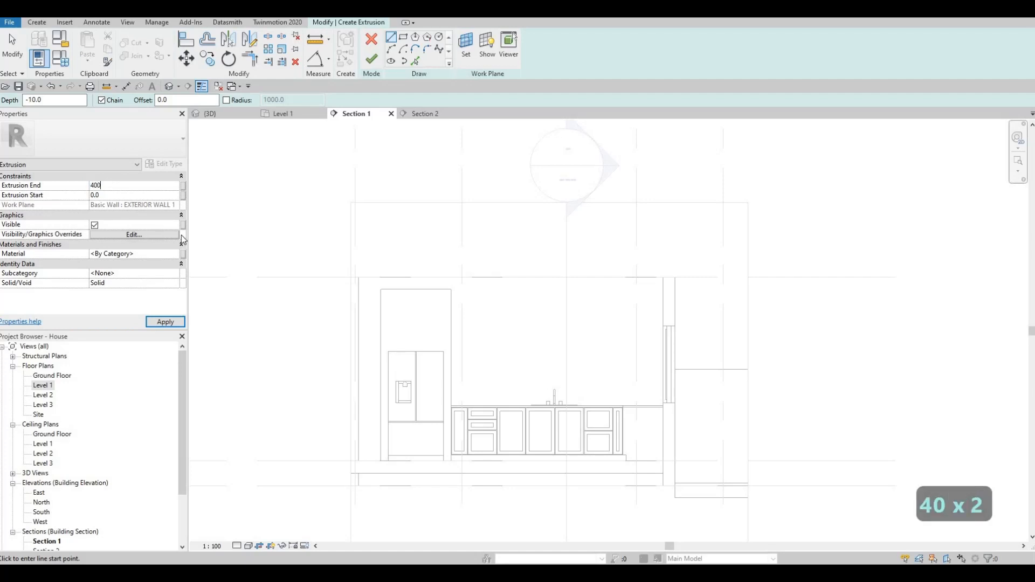
- Assign Glulam 36c as the extrusion's material
{"action": "left_click", "coordinate": [164, 255]}
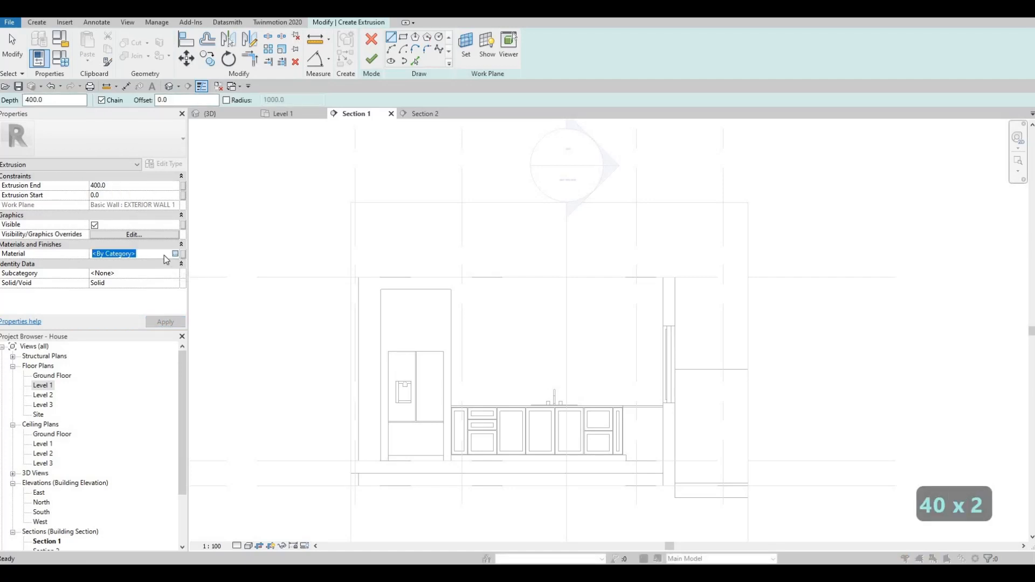
{"action": "left_click", "coordinate": [176, 253]}
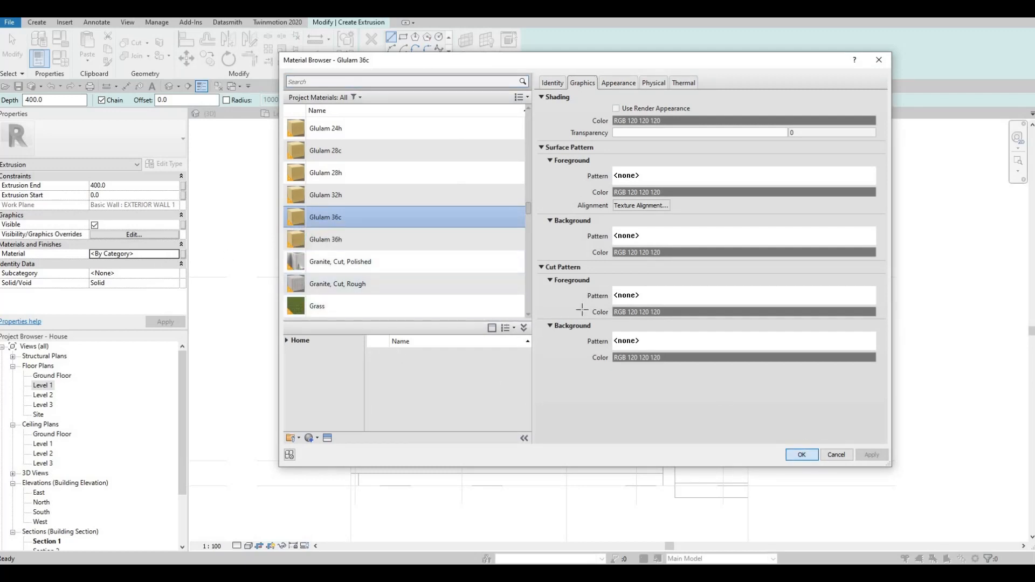
{"action": "left_click", "coordinate": [802, 454]}
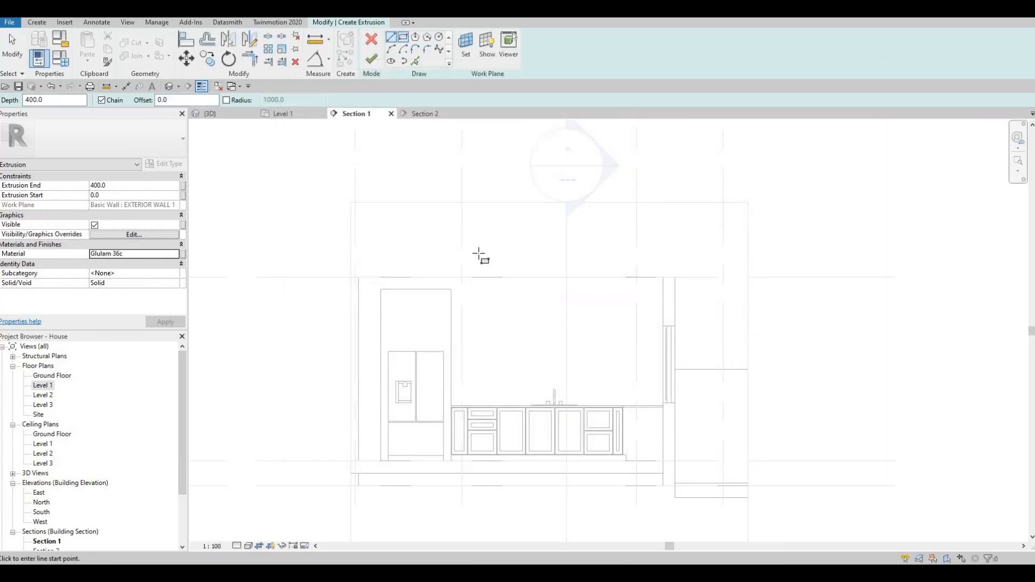
- Draw a rectangle from the fridge's top corner to the wall
{"action": "scroll", "coordinate": [476, 261], "scroll_direction": "up", "scroll_amount": 2}
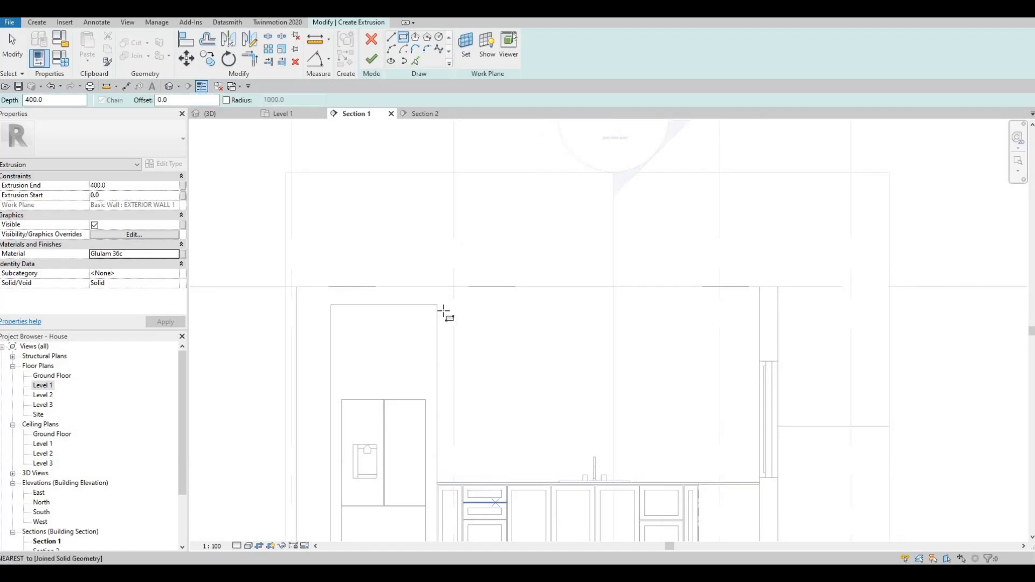
{"action": "left_click", "coordinate": [492, 322]}
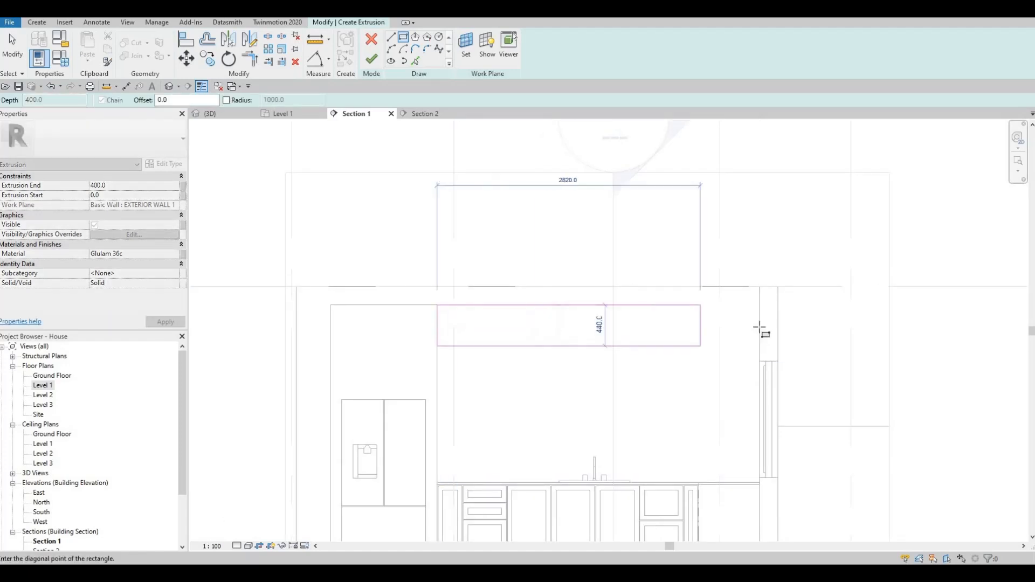
{"action": "left_click", "coordinate": [759, 326]}
{"action": "key", "text": "Escape"}
{"action": "key", "text": "Escape"}
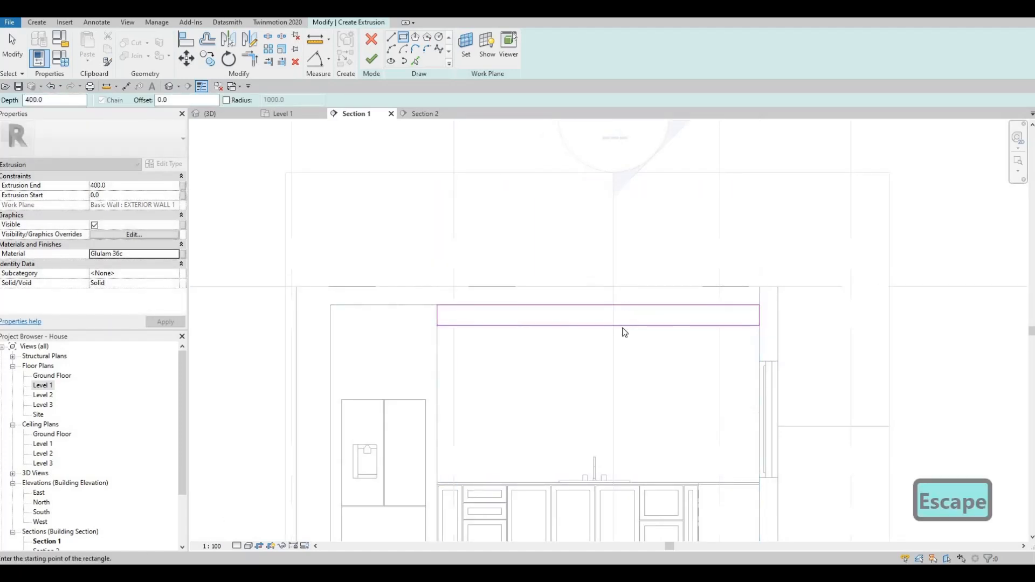
- Set the rectangle's bottom sketch line dimension to 350
{"action": "left_click", "coordinate": [664, 328]}
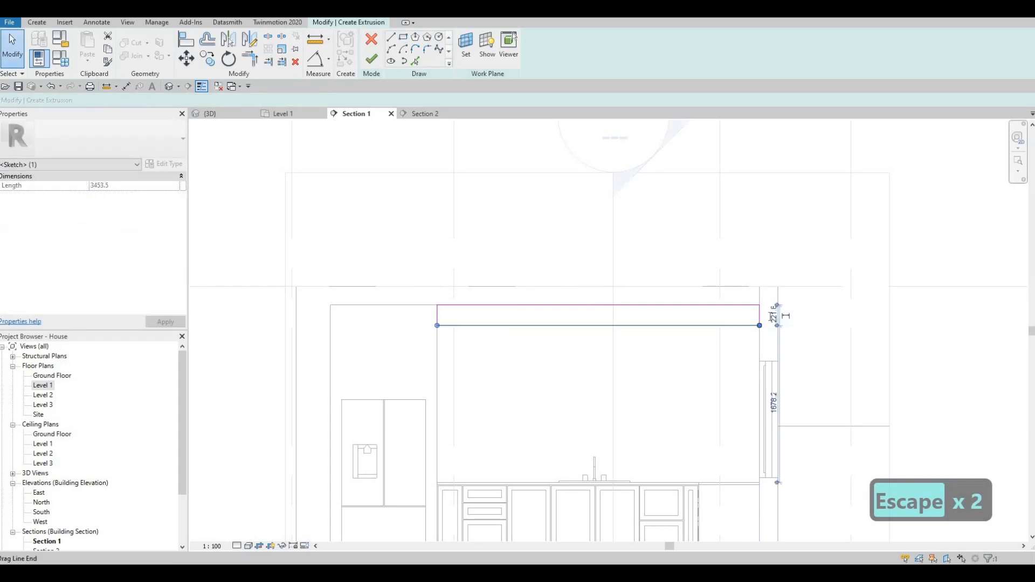
{"action": "type", "text": "350"}
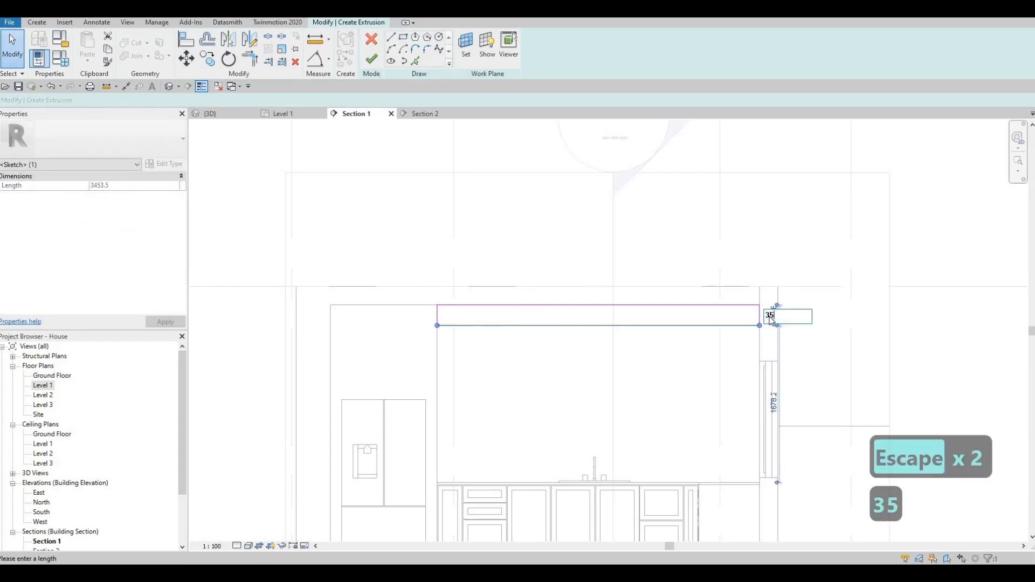
{"action": "key", "text": "Return"}
{"action": "key", "text": "Escape"}
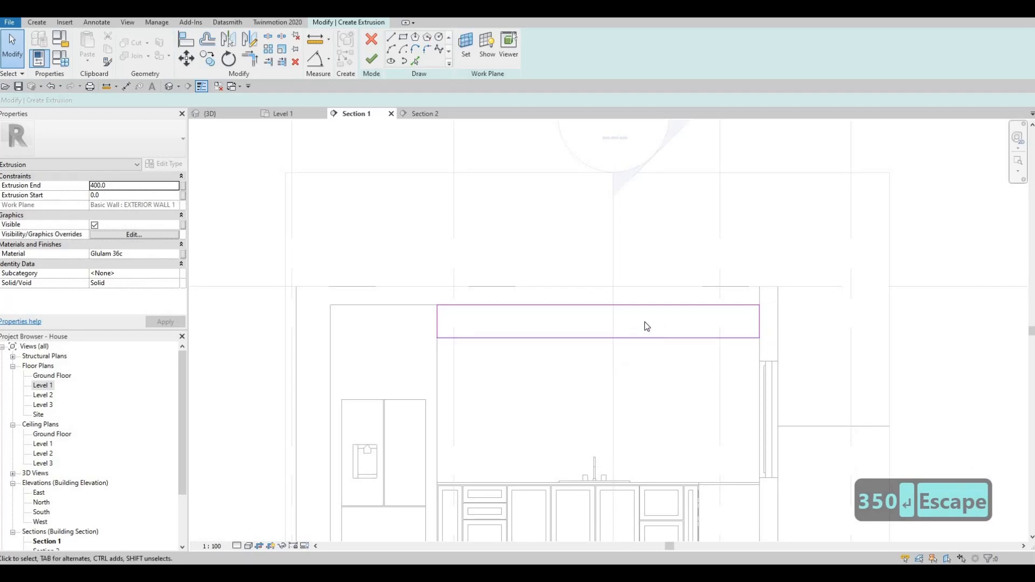
- Move the bottom sketch line up and set its dimension to 200
{"action": "middle_click_drag", "start_coordinate": [645, 326], "coordinate": [640, 309]}
{"action": "left_click", "coordinate": [636, 308]}
{"action": "left_click_drag", "start_coordinate": [631, 293], "coordinate": [793, 284]}
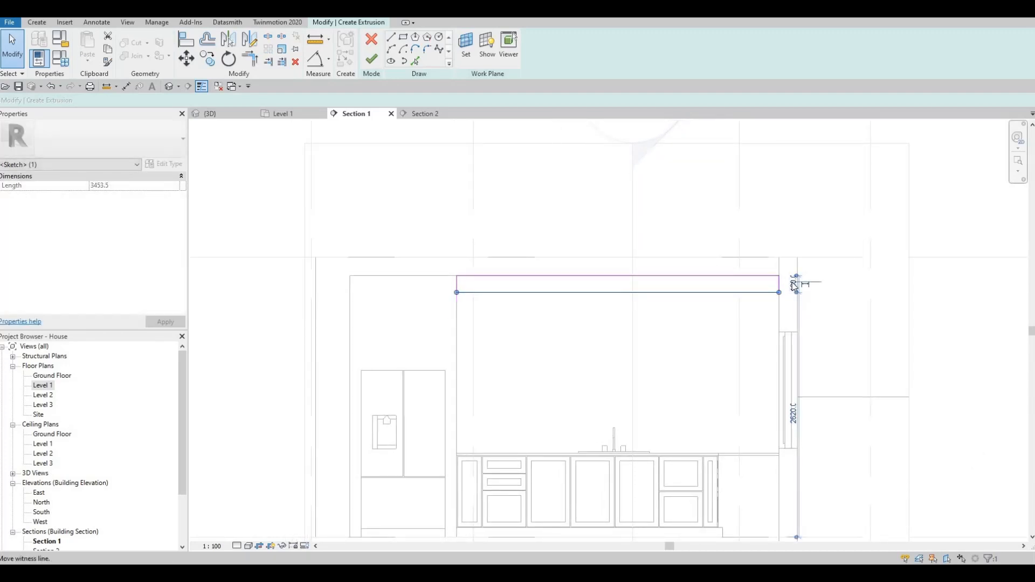
{"action": "scroll", "coordinate": [787, 292], "scroll_direction": "up", "scroll_amount": 2}
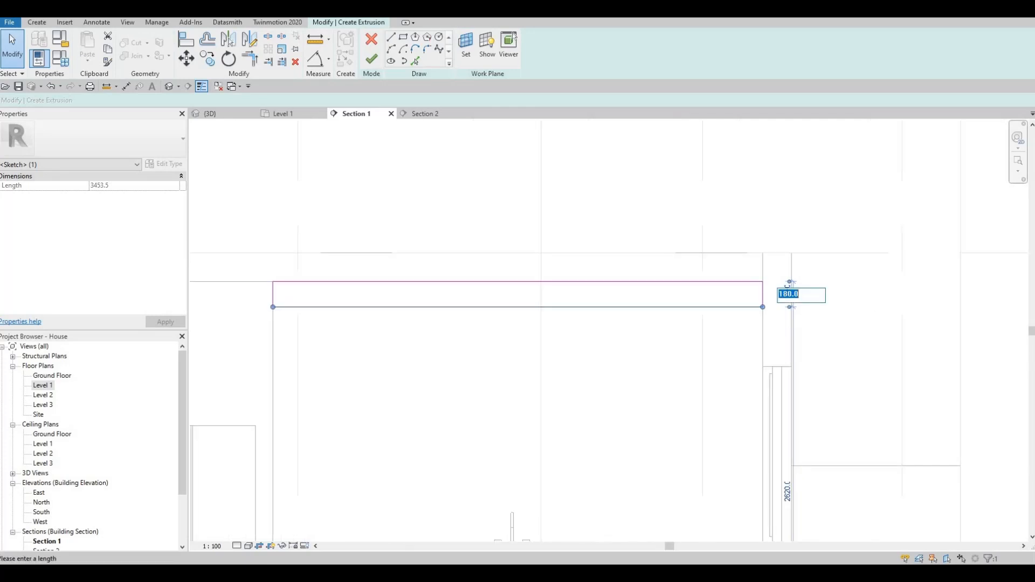
{"action": "left_click", "coordinate": [788, 296]}
{"action": "type", "text": "200"}
{"action": "key", "text": "Return"}
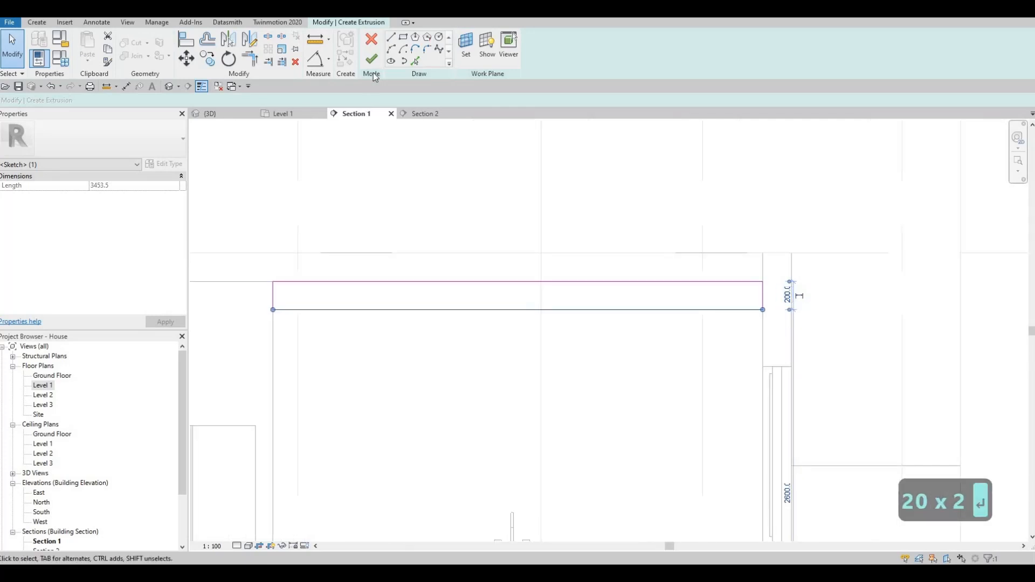
- Finish the extrusion and pull its shape handle to lengthen it outward from the wall
{"action": "left_click", "coordinate": [372, 58]}
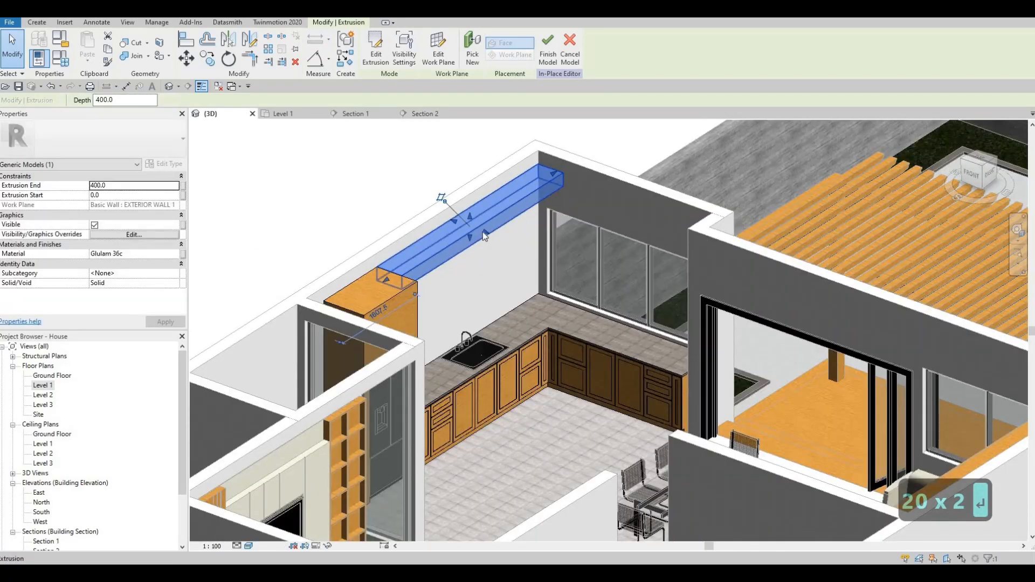
{"action": "left_click_drag", "start_coordinate": [498, 235], "coordinate": [468, 280]}
{"action": "key", "text": "Escape"}
{"action": "key", "text": "Escape"}
- Orbit the 3D view slightly and return to the Section 1 view
{"action": "key", "text": "a"}
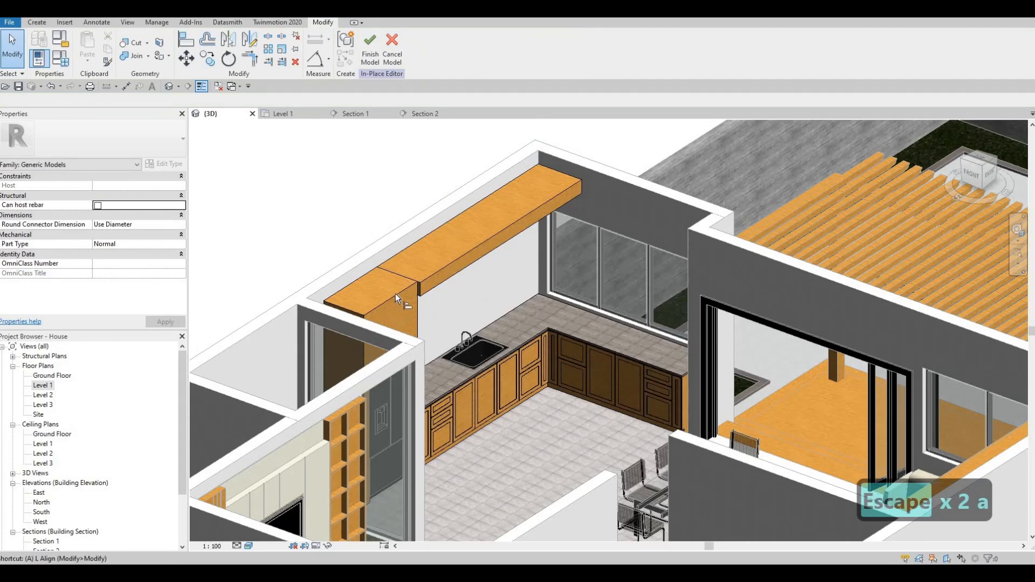
{"action": "key", "text": "l"}
{"action": "key", "text": "Escape"}
{"action": "key", "text": "Escape"}
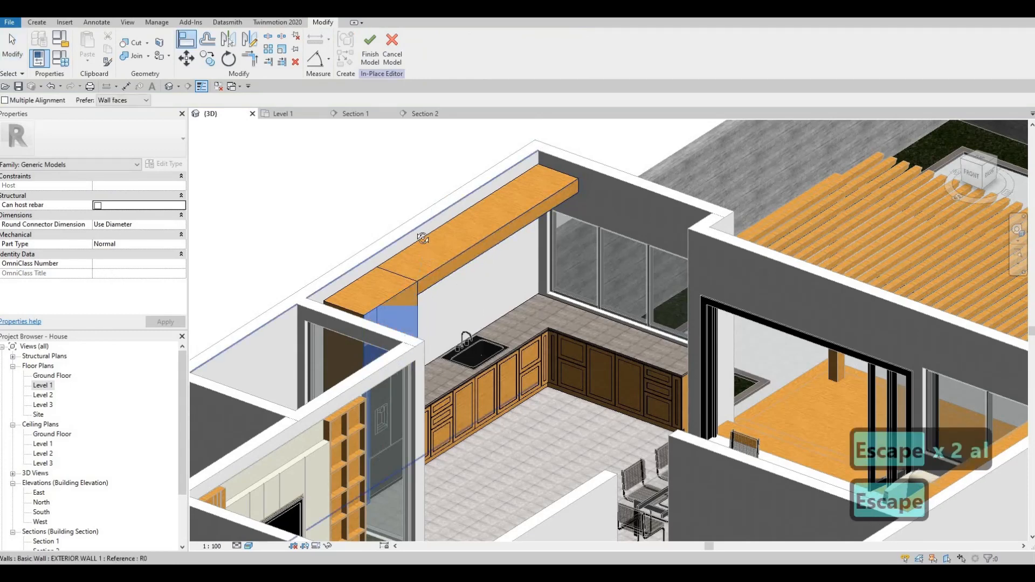
{"action": "middle_click_drag", "start_coordinate": [458, 288], "coordinate": [484, 311], "text": "shift"}
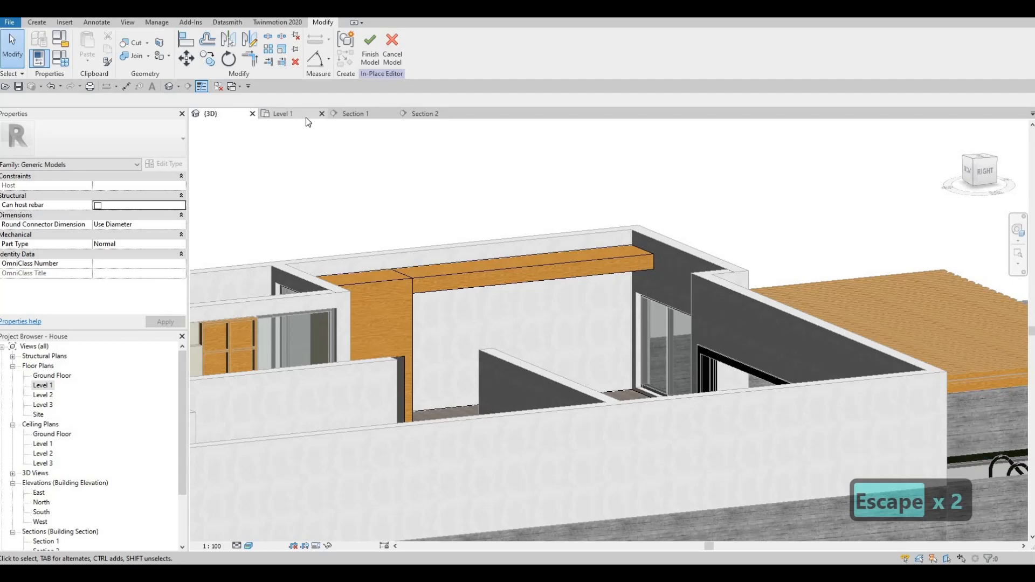
{"action": "left_click", "coordinate": [359, 113]}
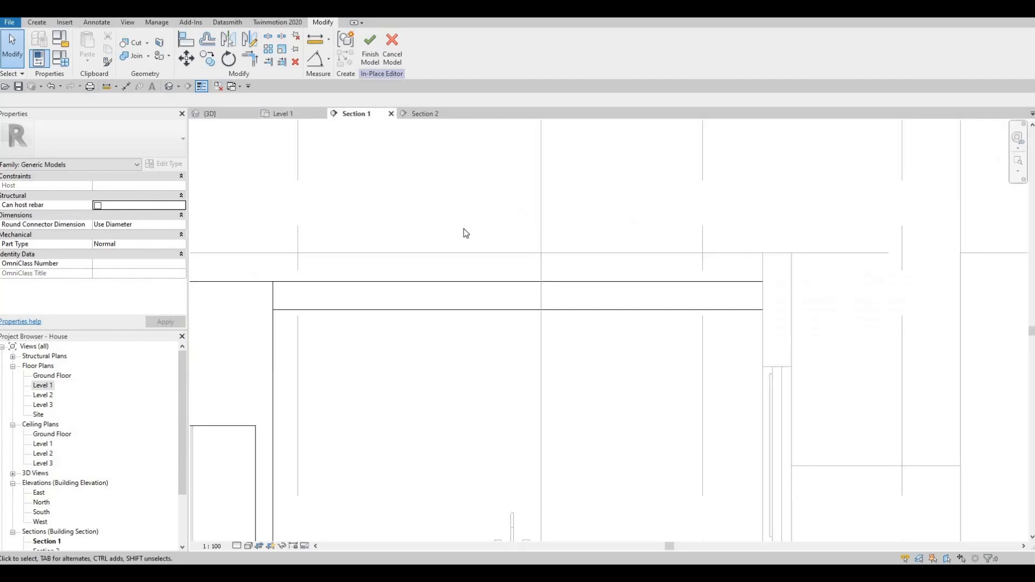
{"action": "key", "text": "Escape"}
- Start an extrusion on the exterior wall and draw a rectangle above the cabinets to the wall
{"action": "left_click", "coordinate": [38, 23]}
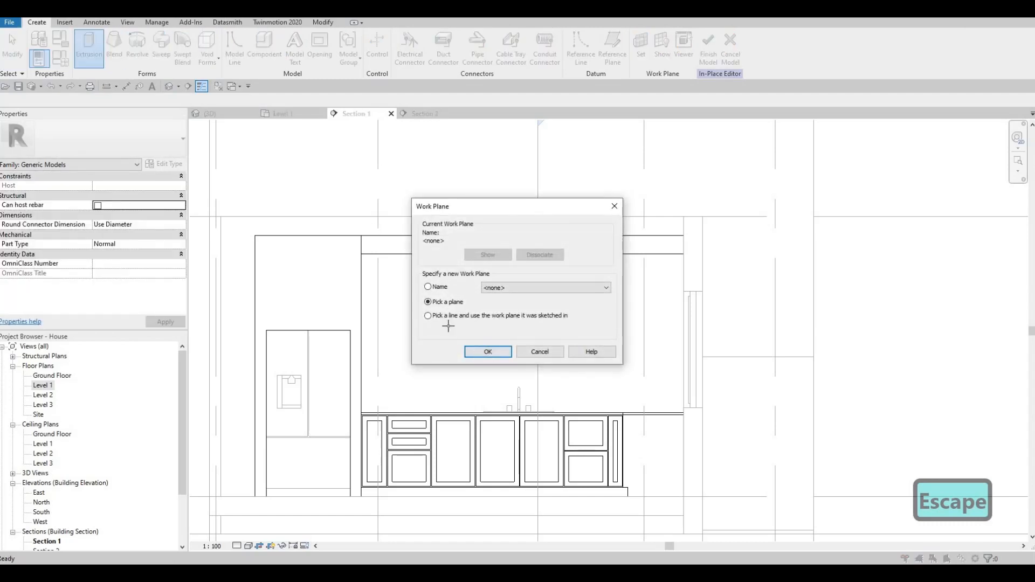
{"action": "left_click", "coordinate": [438, 301]}
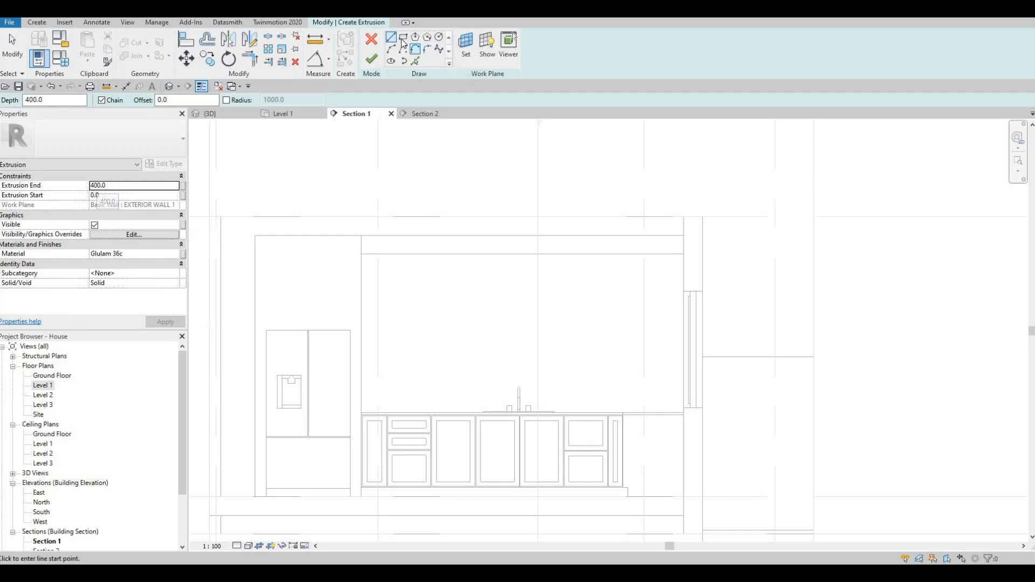
{"action": "left_click", "coordinate": [361, 254]}
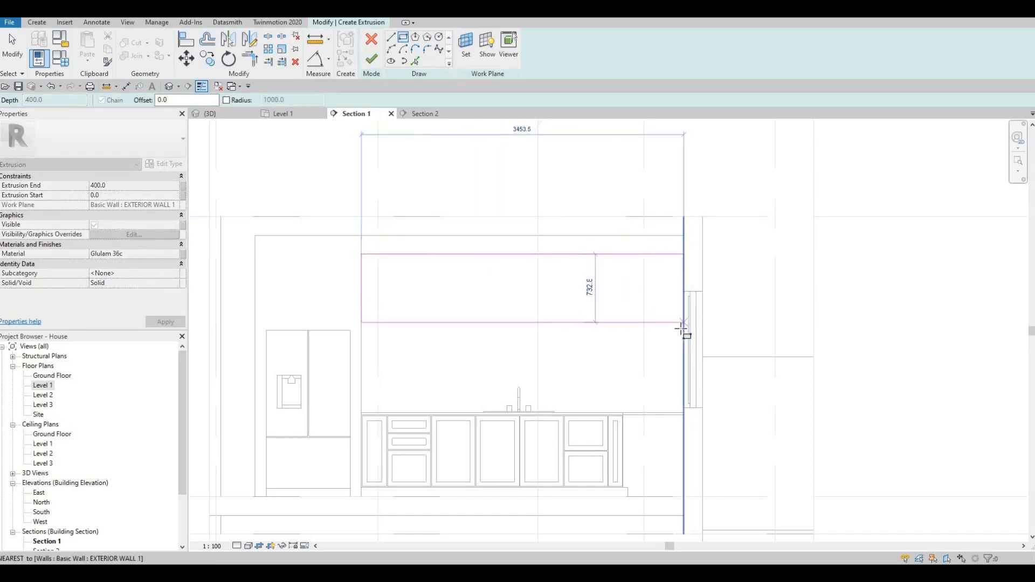
{"action": "left_click", "coordinate": [580, 308]}
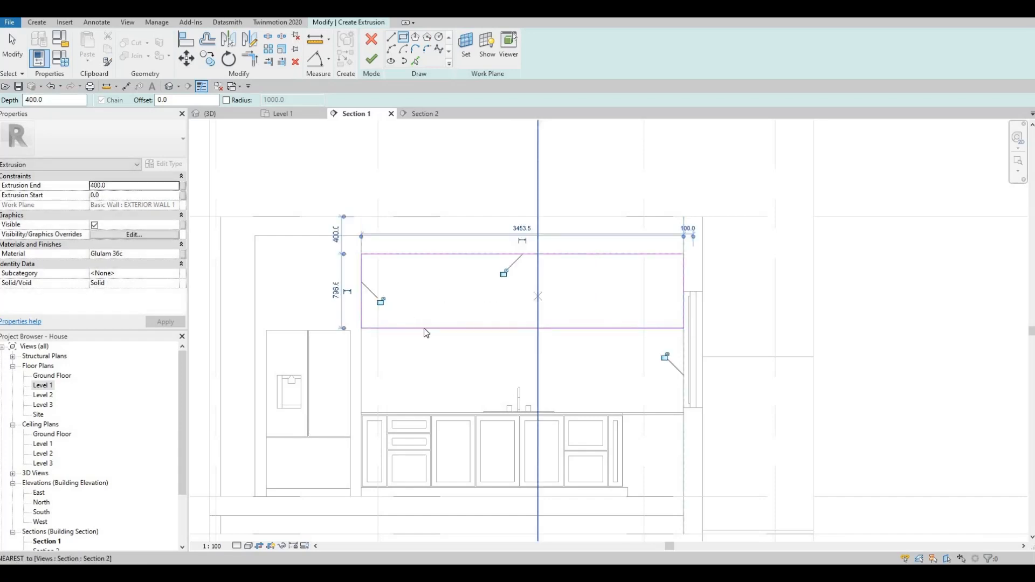
{"action": "key", "text": "Escape"}
{"action": "key", "text": "Escape"}
- Set the rectangle's bottom line dimension to 800
{"action": "left_click", "coordinate": [617, 328]}
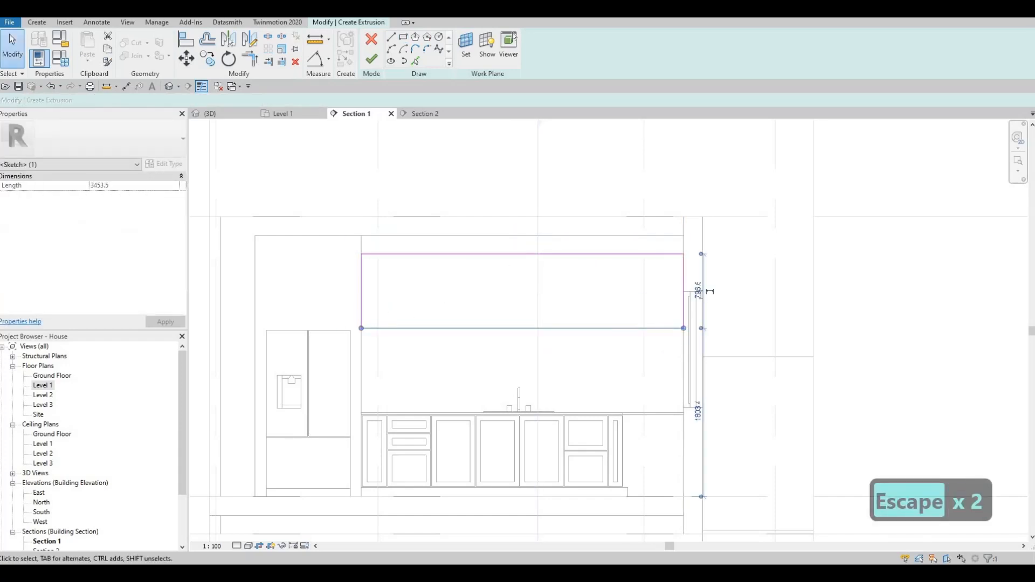
{"action": "type", "text": "800"}
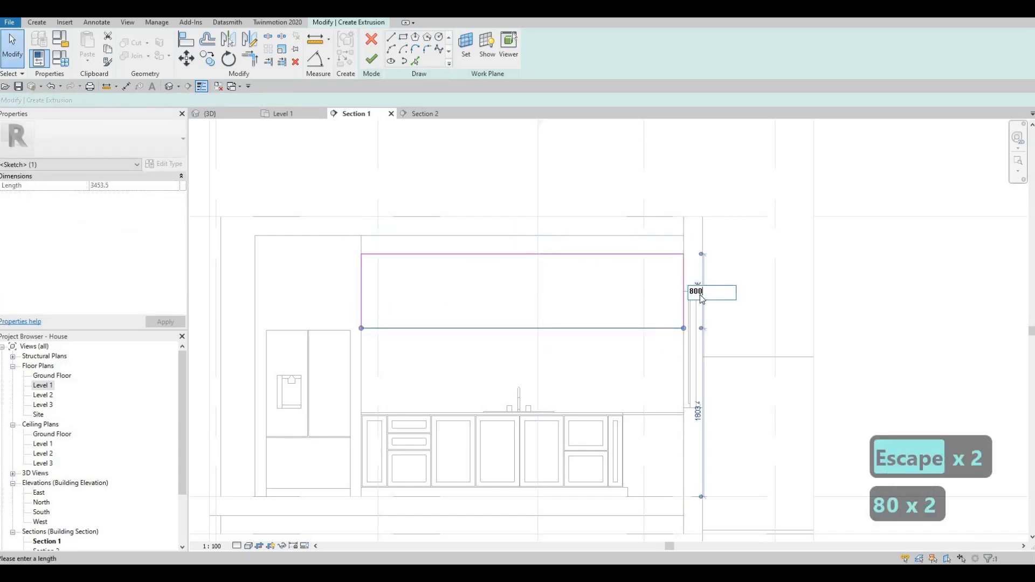
{"action": "key", "text": "Return"}
{"action": "key", "text": "Escape"}
{"action": "key", "text": "Escape"}
{"action": "key", "text": "Escape"}
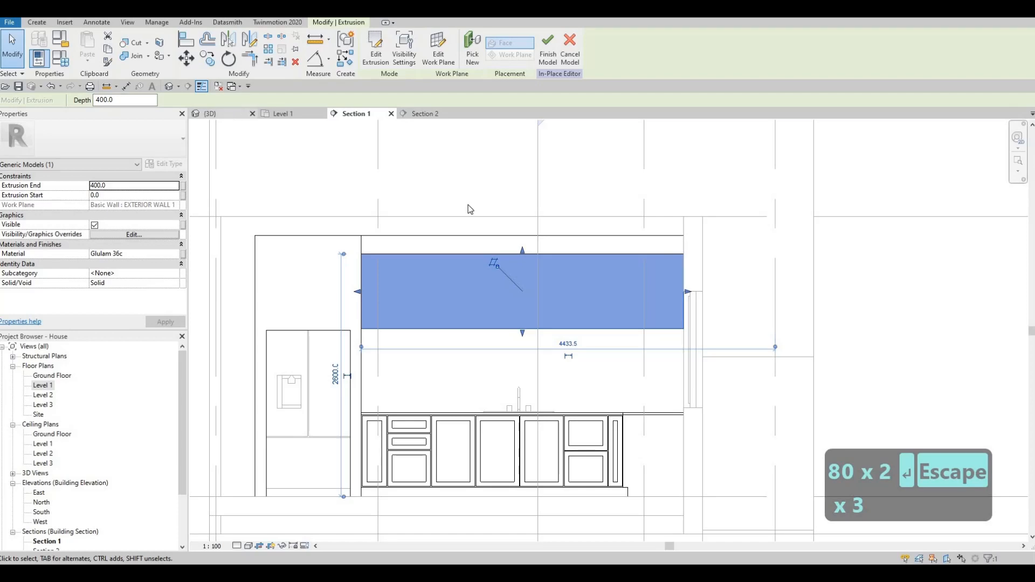
- Switch to {3D} and orbit to view the new Glulam panel through the kitchen window
{"action": "left_click", "coordinate": [225, 114]}
{"action": "middle_click_drag", "start_coordinate": [367, 324], "coordinate": [544, 397], "text": "shift"}
{"action": "key", "text": "Escape"}
{"action": "middle_click_drag", "start_coordinate": [502, 363], "coordinate": [504, 319], "text": "shift"}
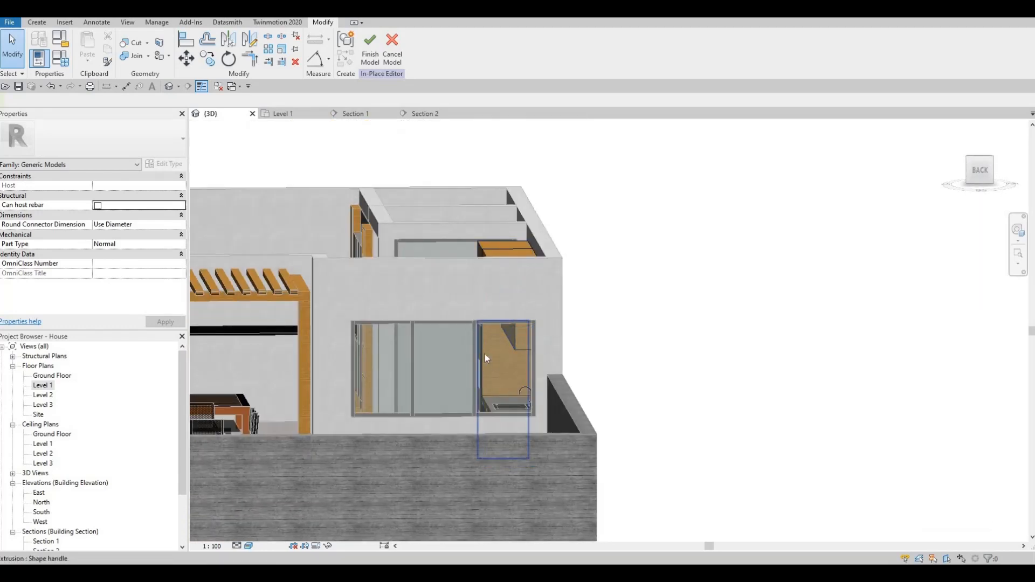
{"action": "mouse_move", "coordinate": [485, 354]}
{"action": "middle_mouse_down", "text": "shift"}
{"action": "mouse_move", "coordinate": [487, 334]}
{"action": "mouse_move", "coordinate": [487, 349]}
{"action": "middle_mouse_up", "text": "shift"}
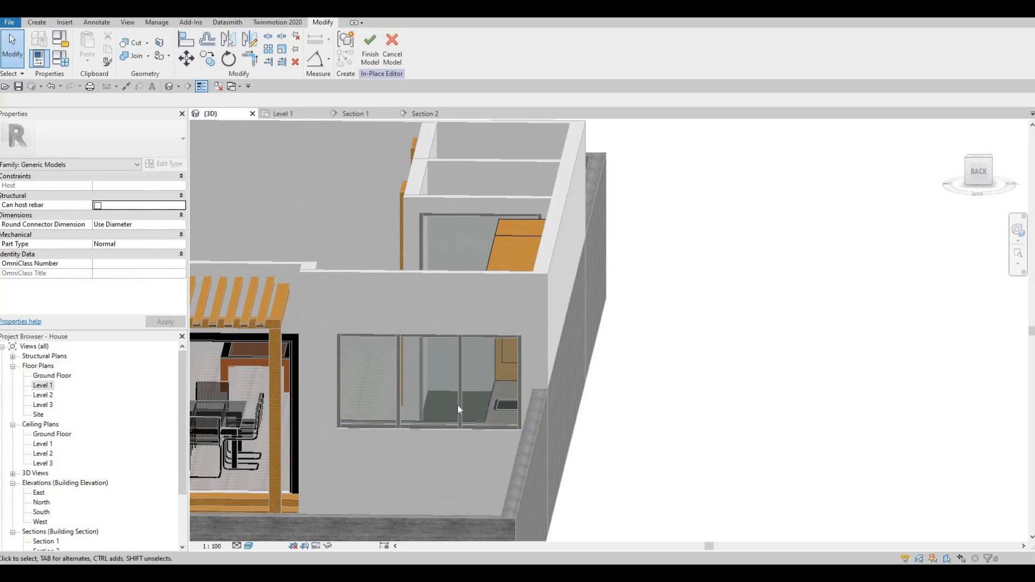
{"action": "key", "text": "Escape"}
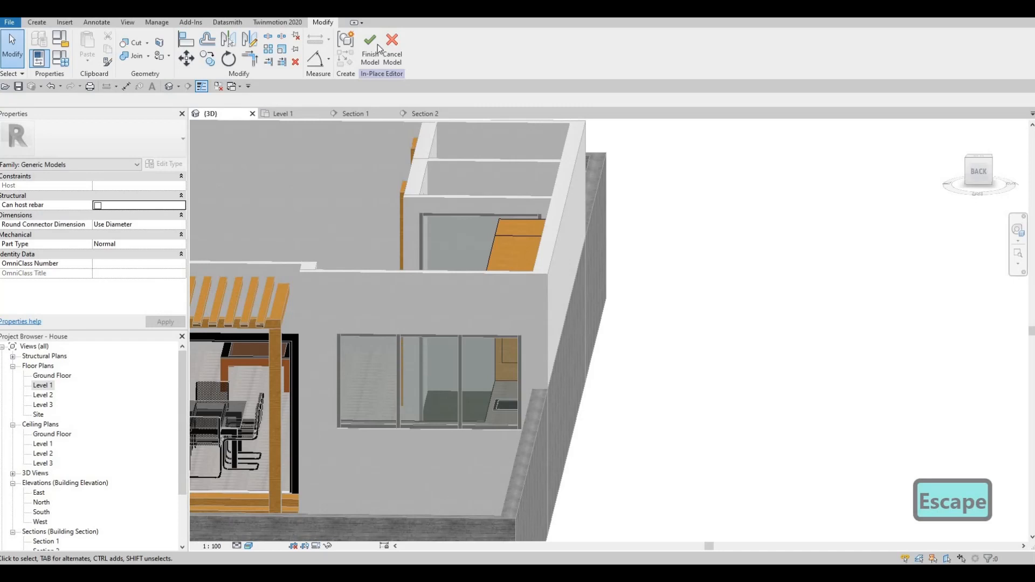
- Exit the in-place editor and delete the window's vertical and top mullions
{"action": "key", "text": "Escape"}
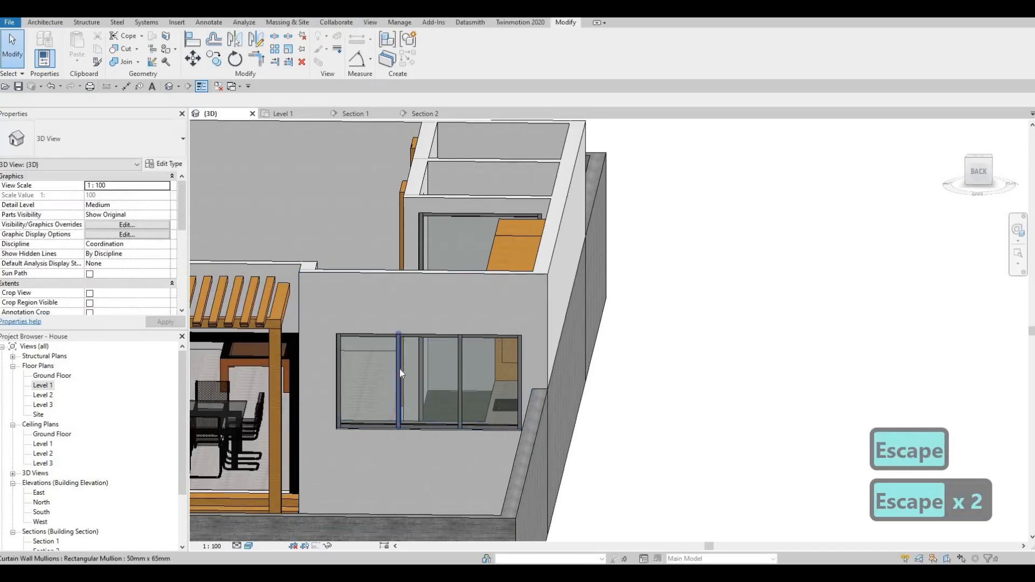
{"action": "left_click", "coordinate": [399, 368]}
{"action": "key", "text": "Delete"}
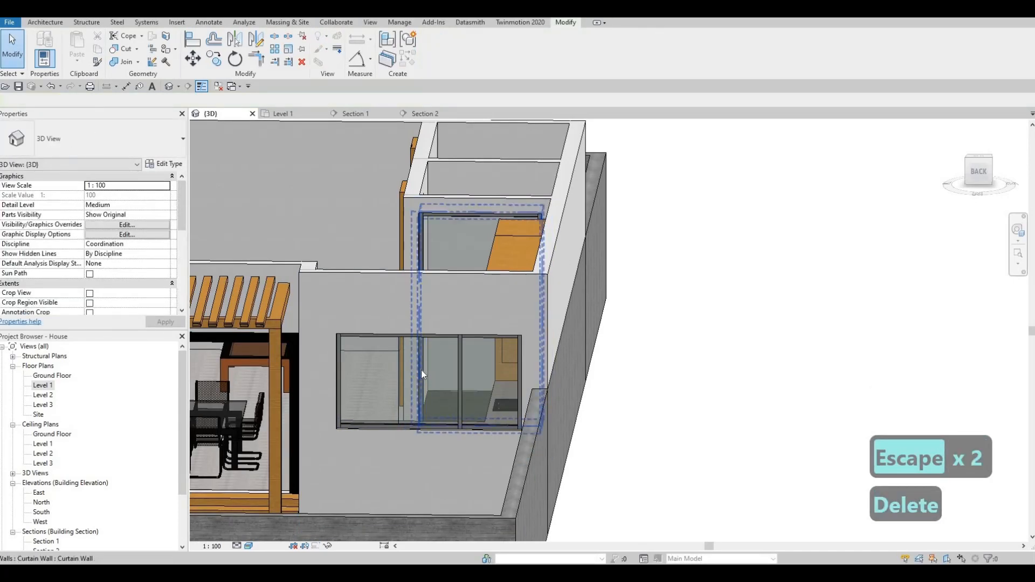
{"action": "left_click", "coordinate": [354, 336]}
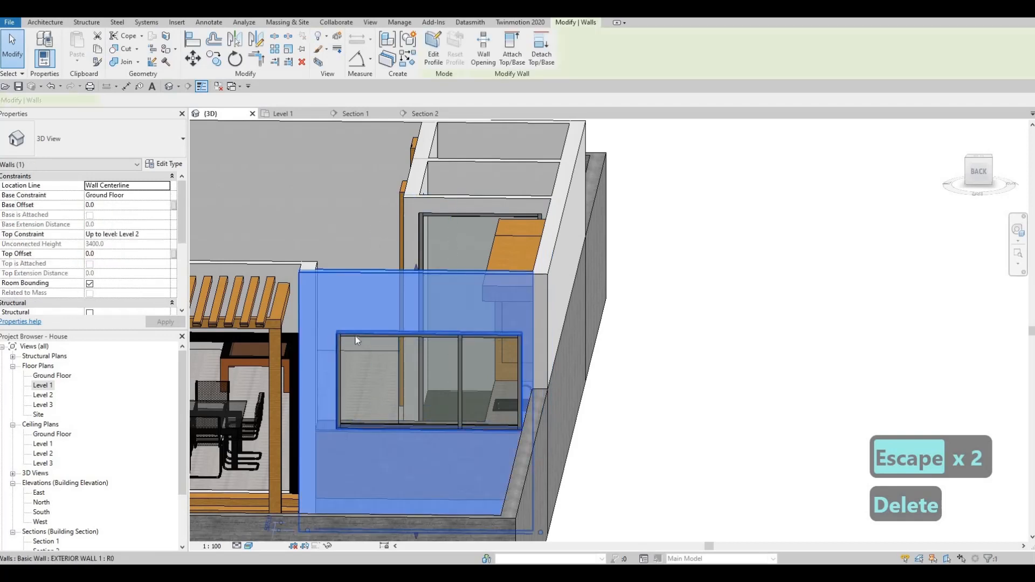
{"action": "key", "text": "Escape"}
{"action": "key", "text": "Tab"}
{"action": "key", "text": "Tab"}
{"action": "key", "text": "Tab"}
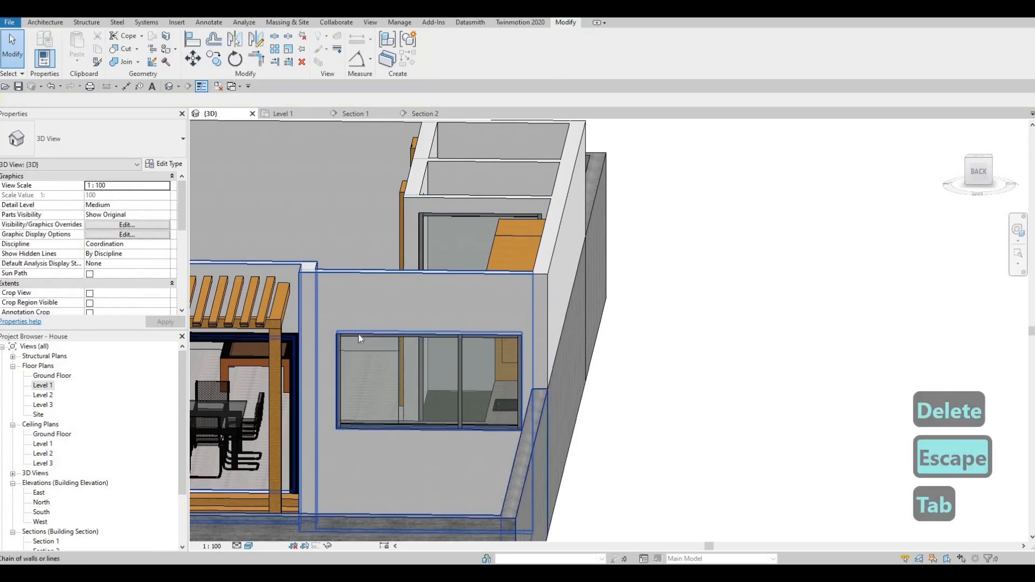
{"action": "left_click", "coordinate": [355, 338]}
{"action": "key", "text": "Delete"}
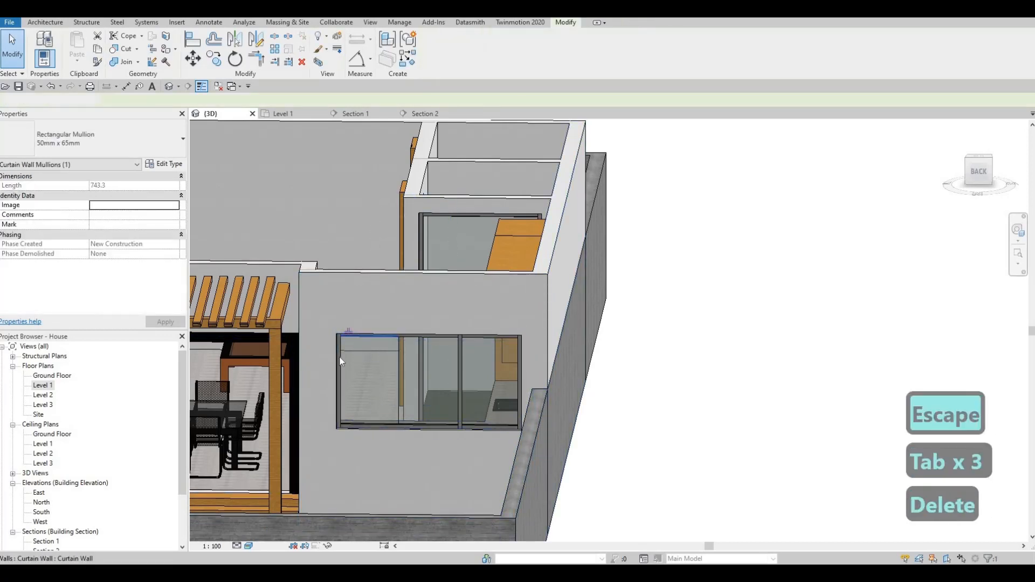
- Box-select the window, filter to Curtain Wall Mullions only, and delete them
{"action": "left_click_drag", "start_coordinate": [310, 305], "coordinate": [541, 459]}
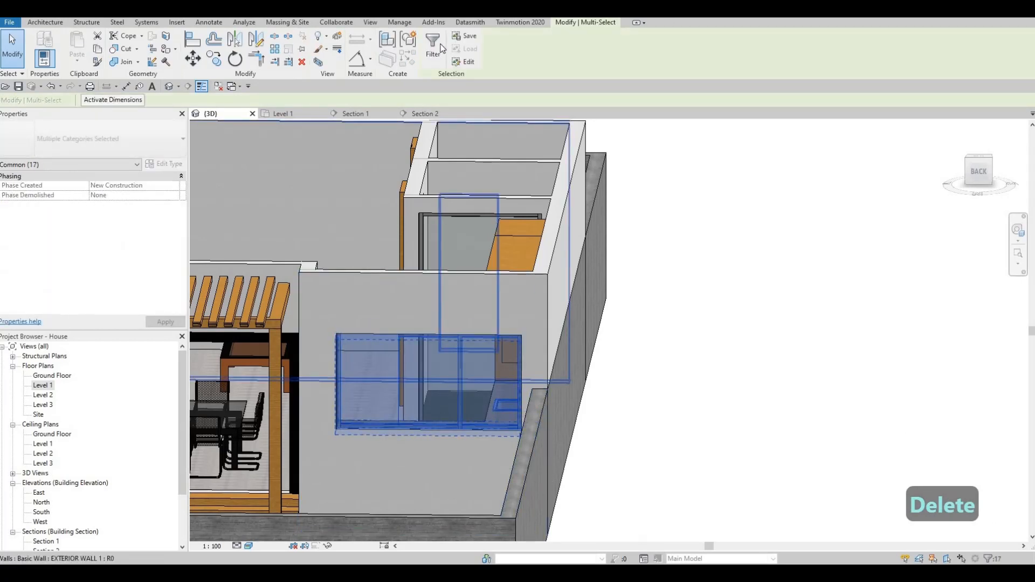
{"action": "left_click", "coordinate": [433, 46]}
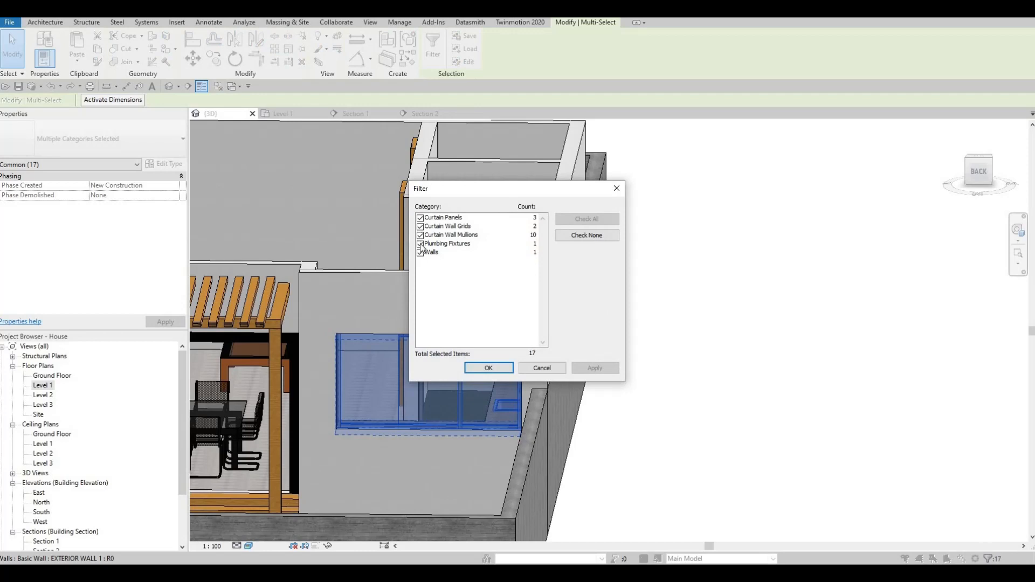
{"action": "left_click", "coordinate": [421, 227]}
{"action": "left_click", "coordinate": [421, 217]}
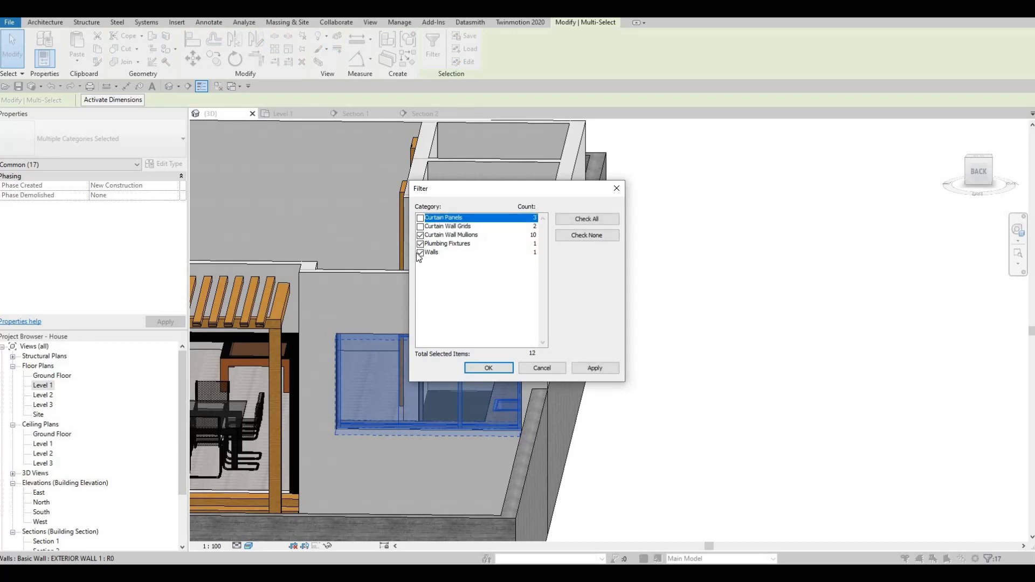
{"action": "left_click", "coordinate": [421, 244]}
{"action": "left_click", "coordinate": [421, 253]}
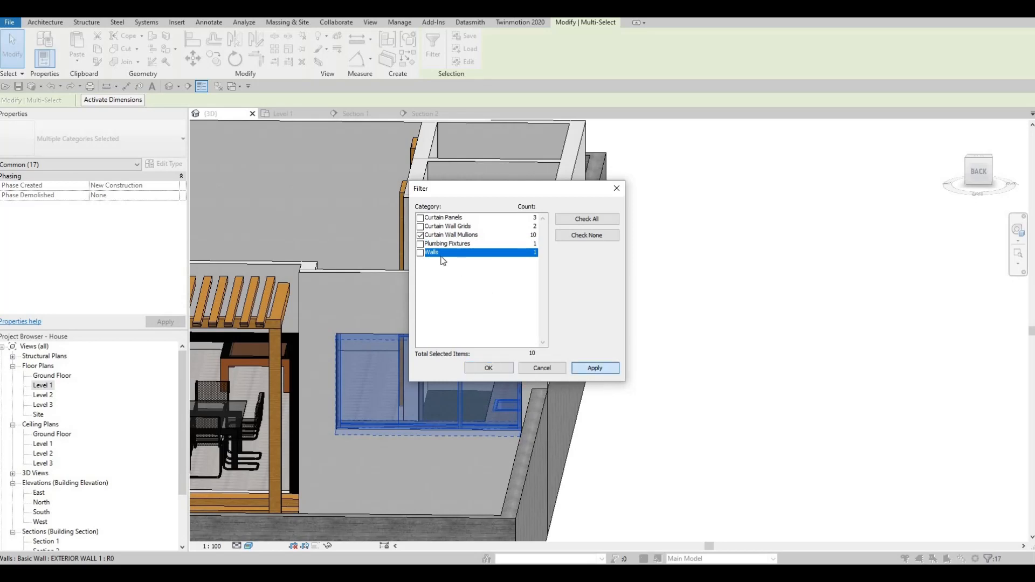
{"action": "left_click", "coordinate": [489, 369]}
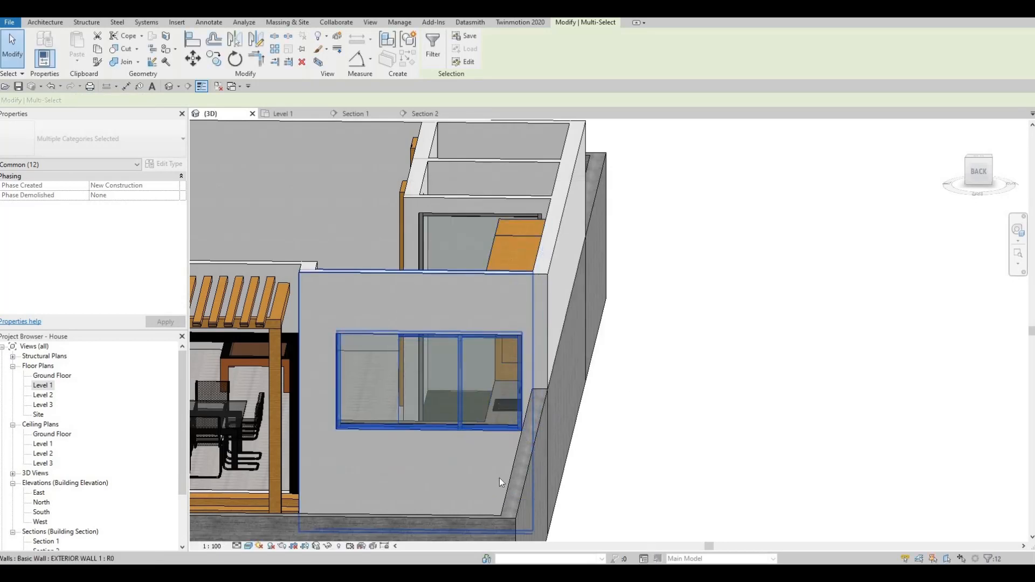
{"action": "key", "text": "Delete"}
{"action": "key", "text": "Escape"}
{"action": "scroll", "coordinate": [471, 394], "scroll_direction": "up", "scroll_amount": 2}
{"action": "key", "text": "Escape"}
{"action": "key", "text": "Escape"}
{"action": "scroll", "coordinate": [549, 354], "scroll_direction": "down", "scroll_amount": 4}
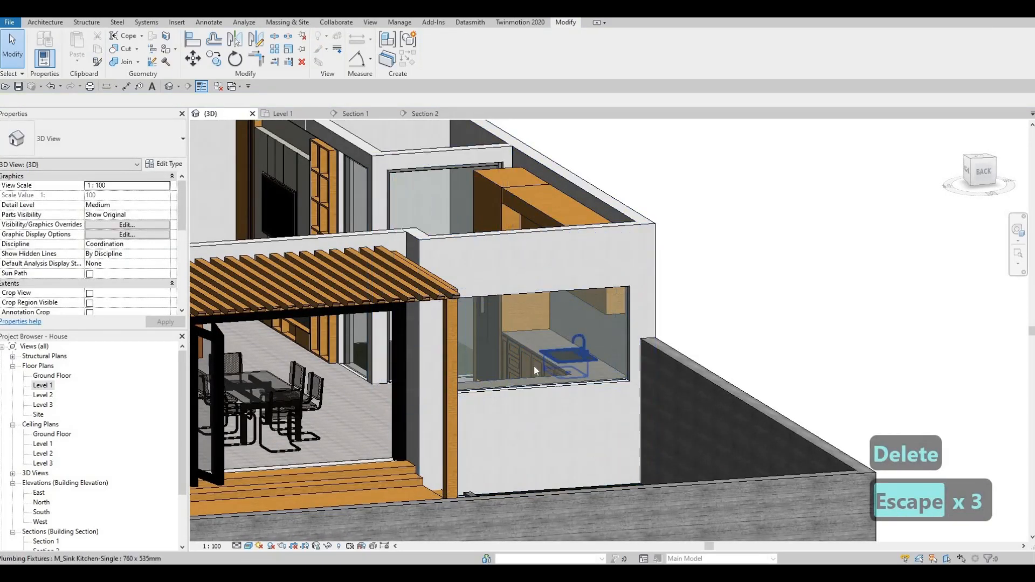
{"action": "middle_click_drag", "start_coordinate": [474, 317], "coordinate": [473, 355]}
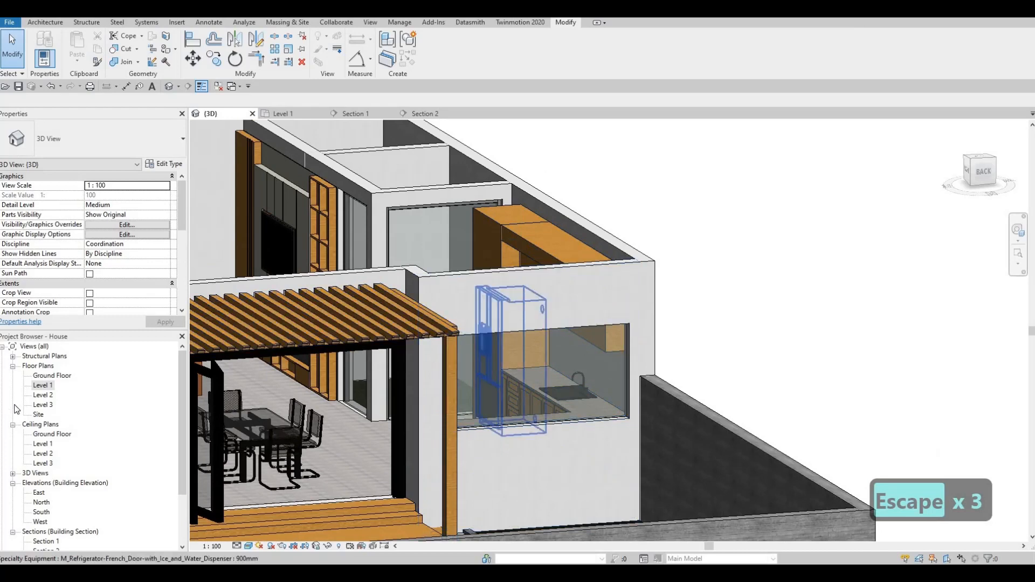
- In the Level 1 plan, drag the kitchen curtain wall's ends to 2000.0 and 2160.0
{"action": "double_click", "coordinate": [48, 386]}
{"action": "scroll", "coordinate": [472, 270], "scroll_direction": "up", "scroll_amount": 5}
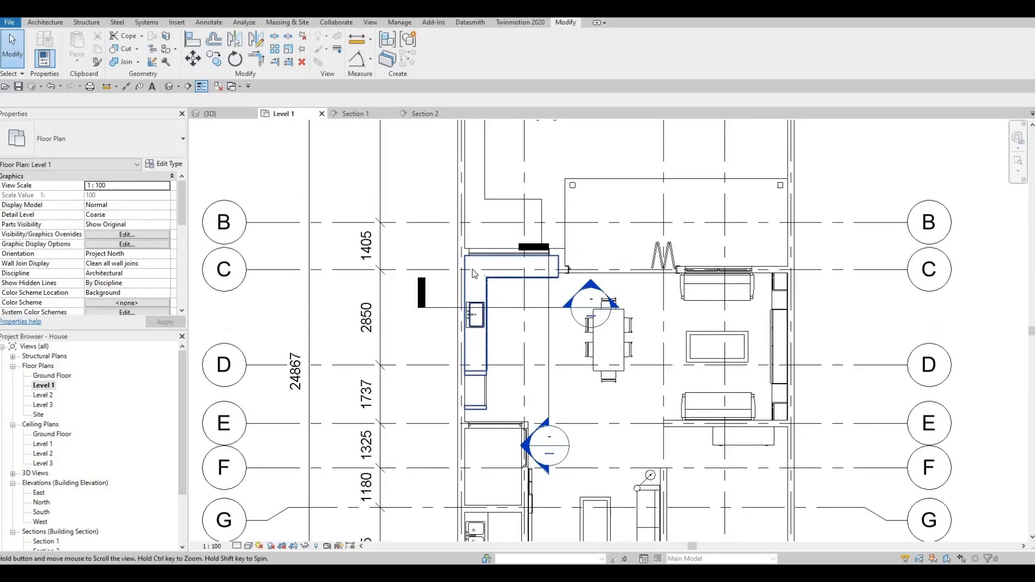
{"action": "left_click", "coordinate": [425, 278]}
{"action": "scroll", "coordinate": [424, 278], "scroll_direction": "up", "scroll_amount": 2}
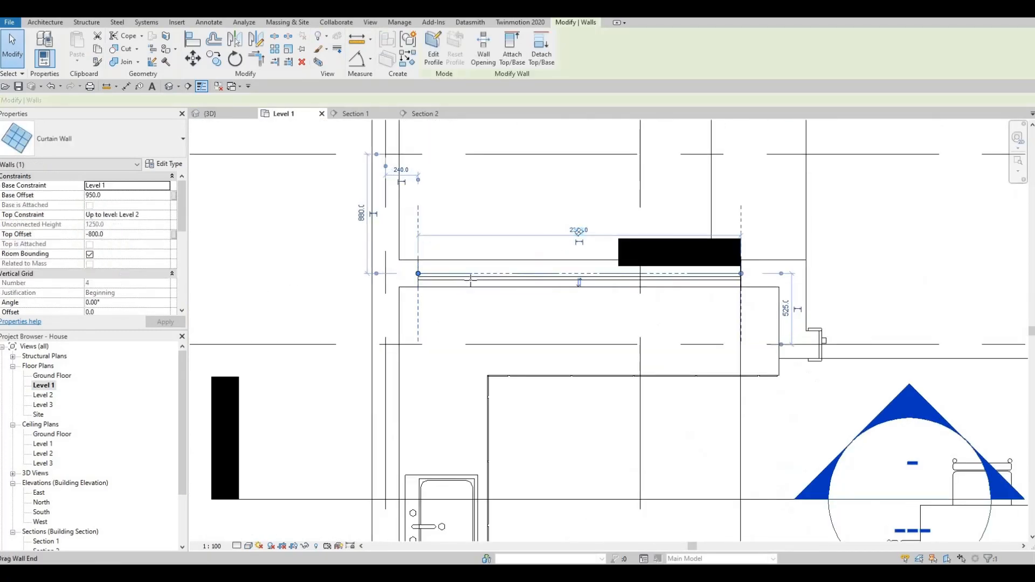
{"action": "left_click_drag", "start_coordinate": [419, 273], "coordinate": [470, 274]}
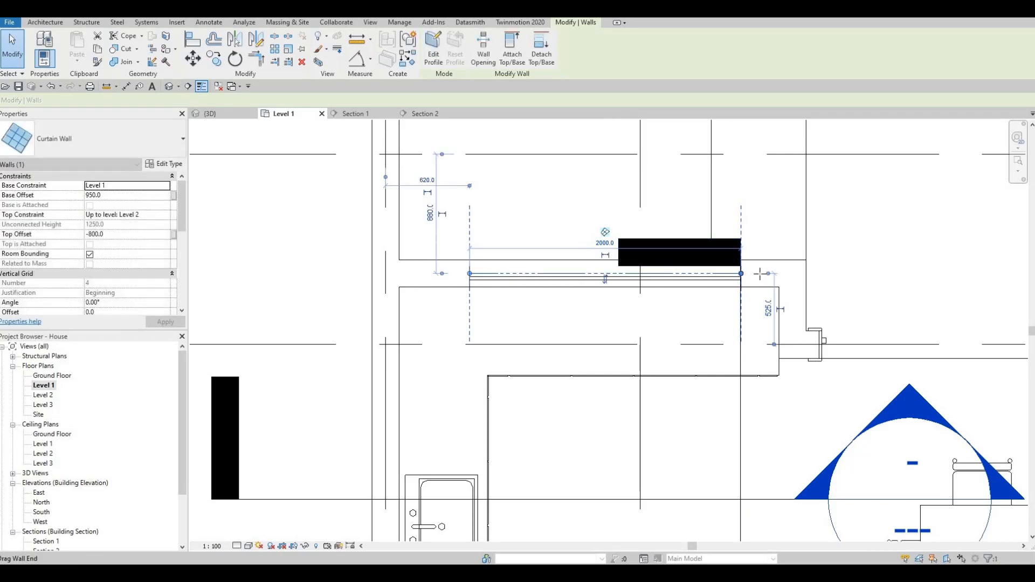
{"action": "left_click_drag", "start_coordinate": [741, 274], "coordinate": [762, 274]}
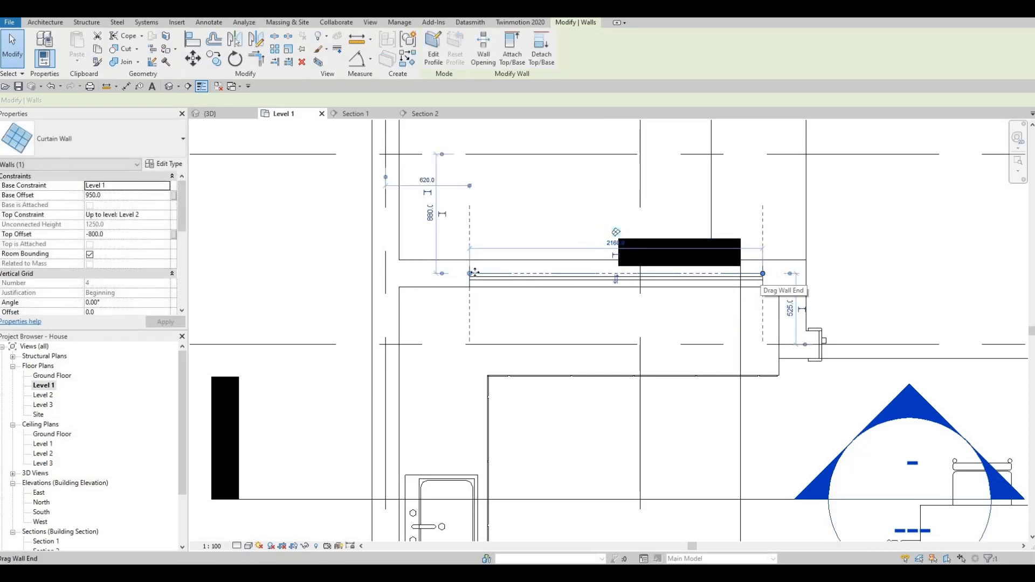
{"action": "key", "text": "Escape"}
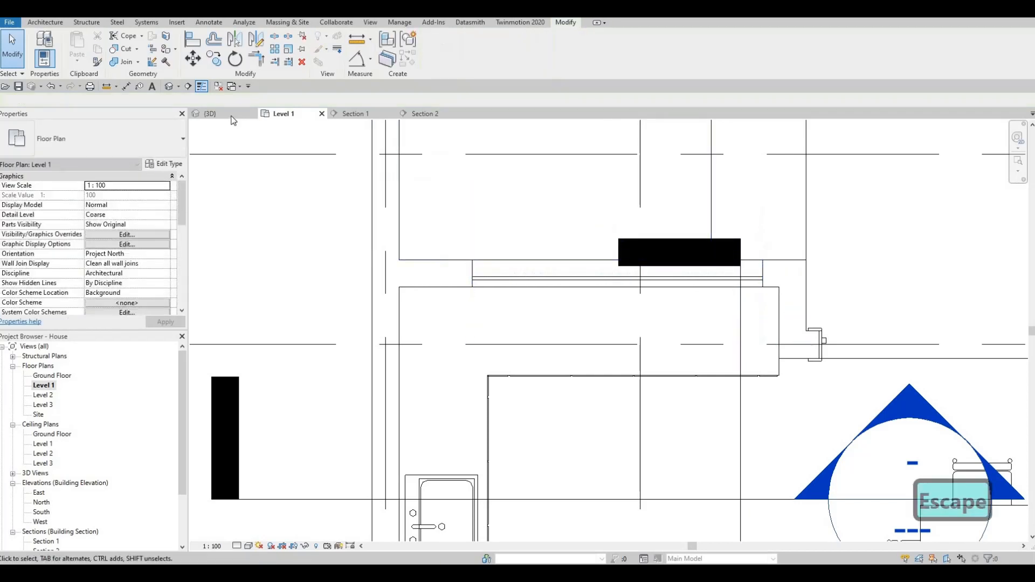
{"action": "left_click", "coordinate": [231, 116]}
- Add a curtain grid at the window panel's midpoint and put mullions on all grid lines
{"action": "middle_click_drag", "start_coordinate": [456, 301], "coordinate": [377, 293], "text": "shift"}
{"action": "left_click", "coordinate": [45, 23]}
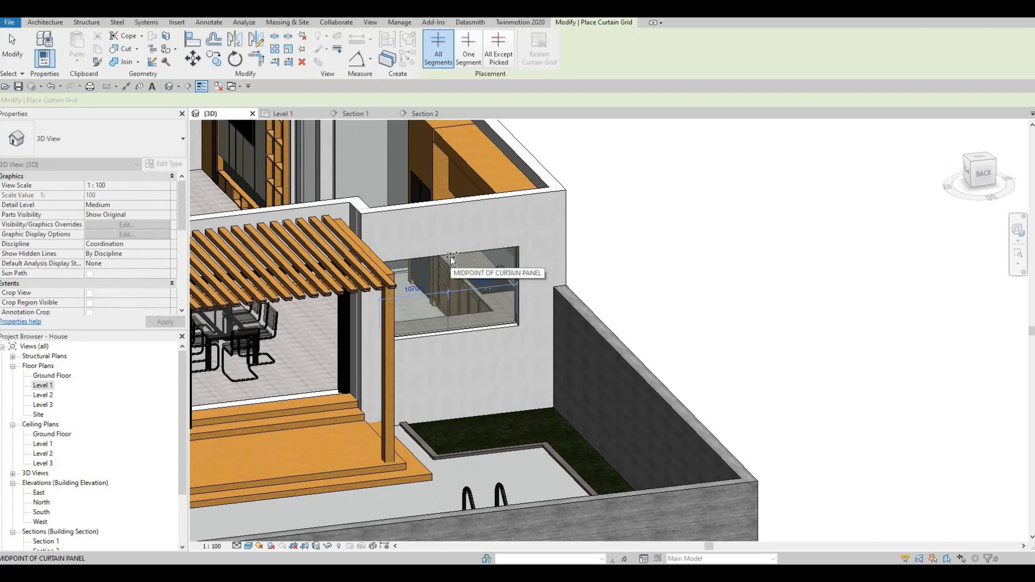
{"action": "key", "text": "Escape"}
{"action": "key", "text": "Escape"}
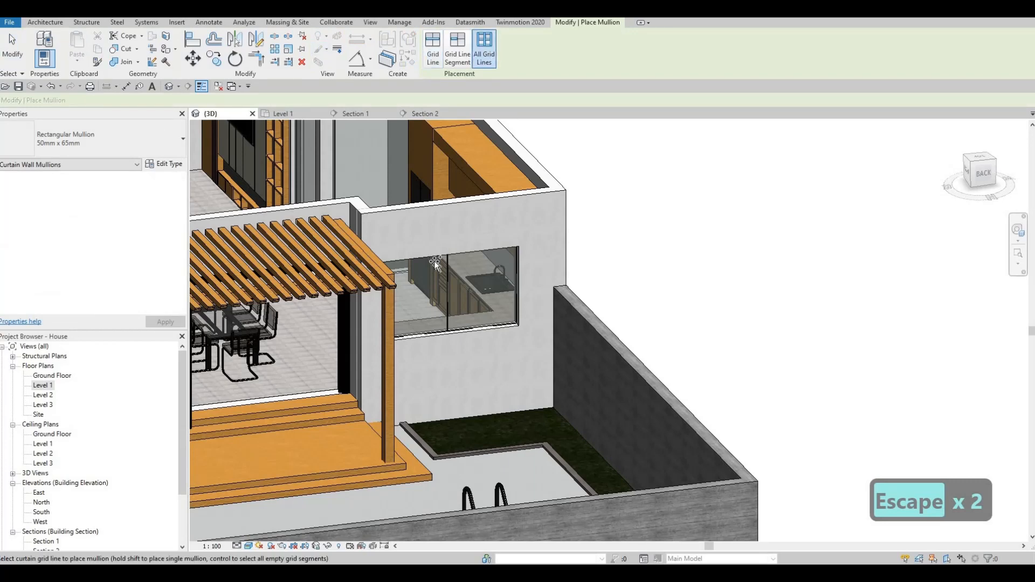
{"action": "left_click", "coordinate": [448, 274]}
{"action": "key", "text": "Escape"}
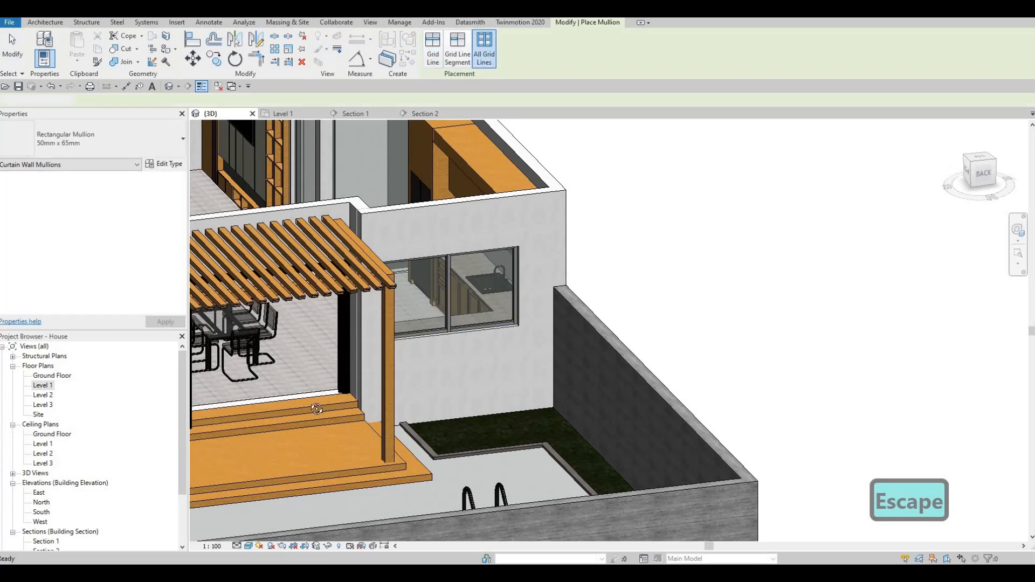
- Orbit and zoom to frame the kitchen elevation in Section 1
{"action": "middle_click_drag", "start_coordinate": [319, 408], "coordinate": [551, 188], "text": "shift"}
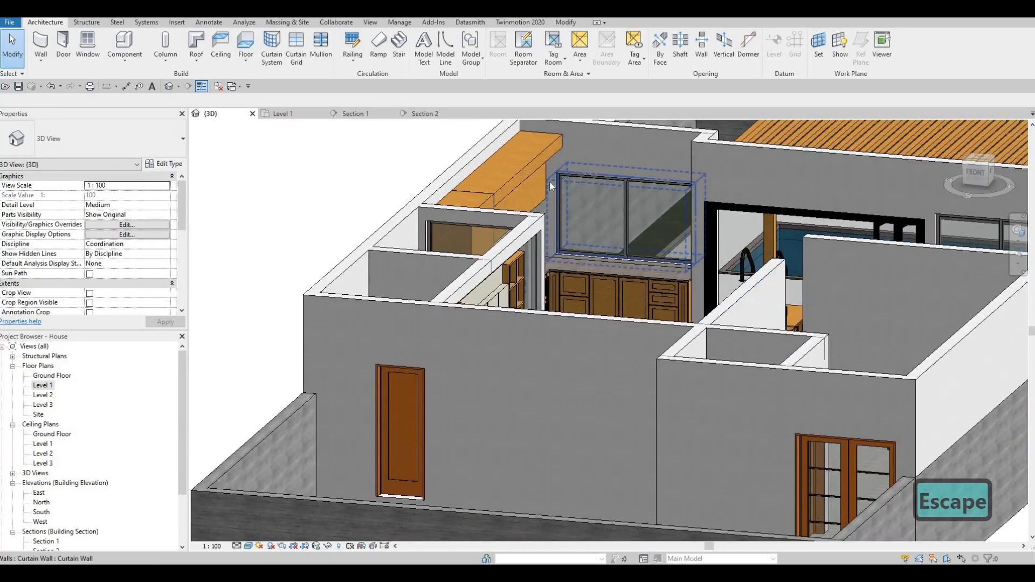
{"action": "middle_click_drag", "start_coordinate": [501, 241], "coordinate": [455, 250], "text": "shift"}
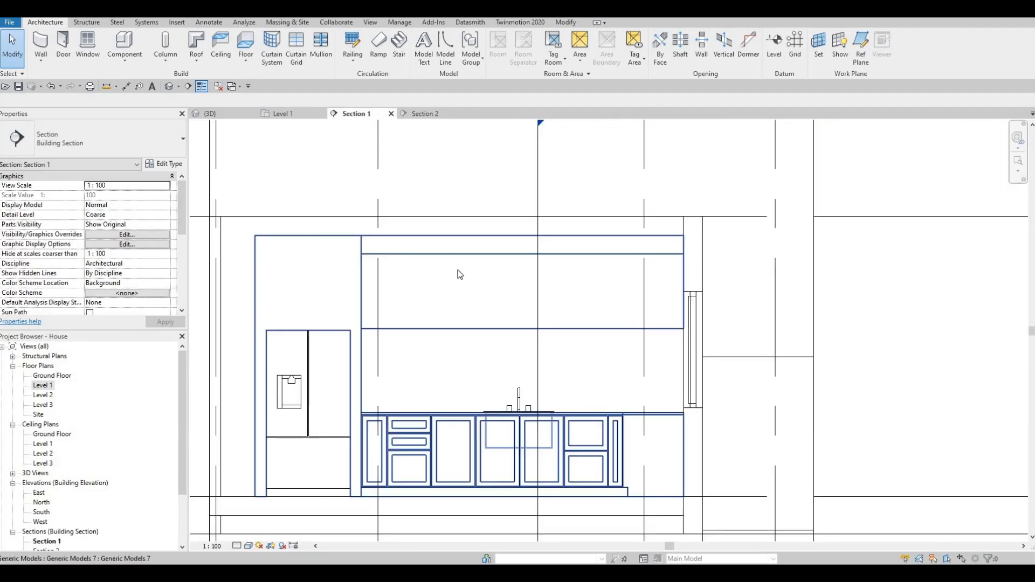
{"action": "scroll", "coordinate": [455, 276], "scroll_direction": "down", "scroll_amount": 2}
{"action": "mouse_move", "coordinate": [446, 295]}
{"action": "middle_mouse_down"}
{"action": "mouse_move", "coordinate": [460, 280]}
{"action": "mouse_move", "coordinate": [440, 311]}
{"action": "middle_mouse_up"}
{"action": "scroll", "coordinate": [447, 275], "scroll_direction": "down", "scroll_amount": 3}
{"action": "scroll", "coordinate": [437, 321], "scroll_direction": "up", "scroll_amount": 3}
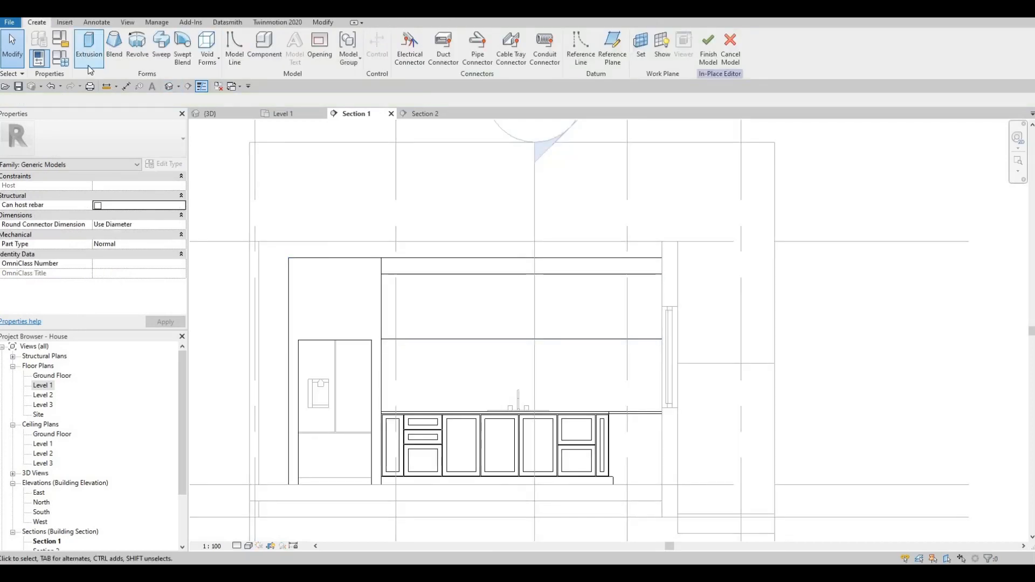
- Start a new extrusion on a picked wall face with a 10.0 sketch offset
{"action": "left_click", "coordinate": [90, 66]}
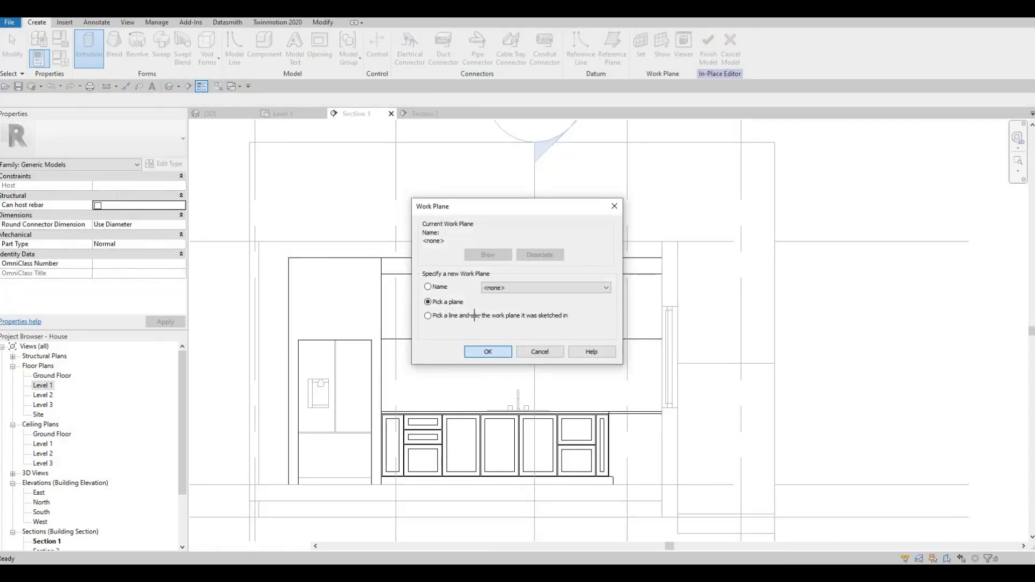
{"action": "left_click", "coordinate": [487, 352]}
{"action": "left_click", "coordinate": [348, 143]}
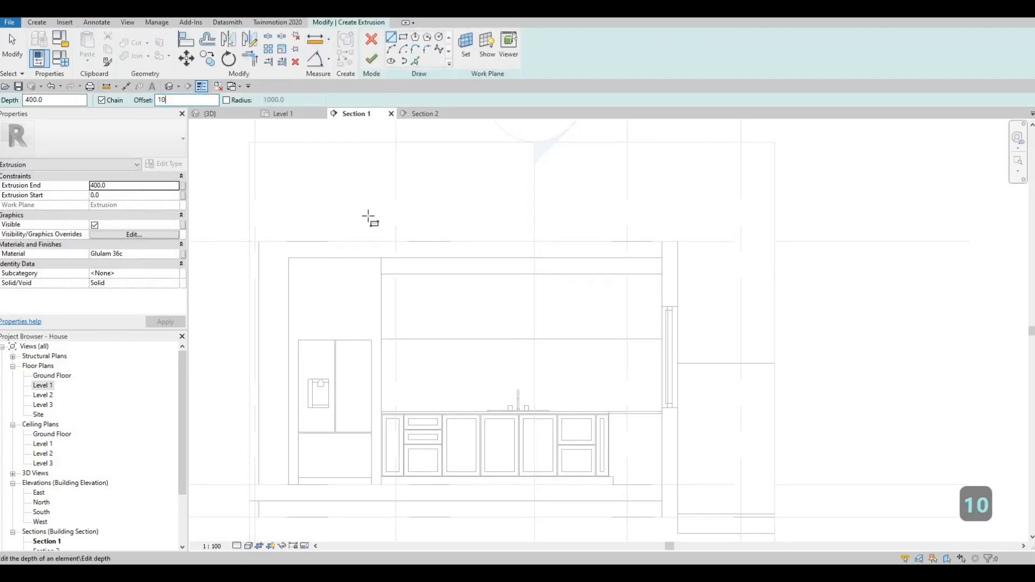
{"action": "left_click", "coordinate": [403, 37]}
{"action": "left_click", "coordinate": [381, 274]}
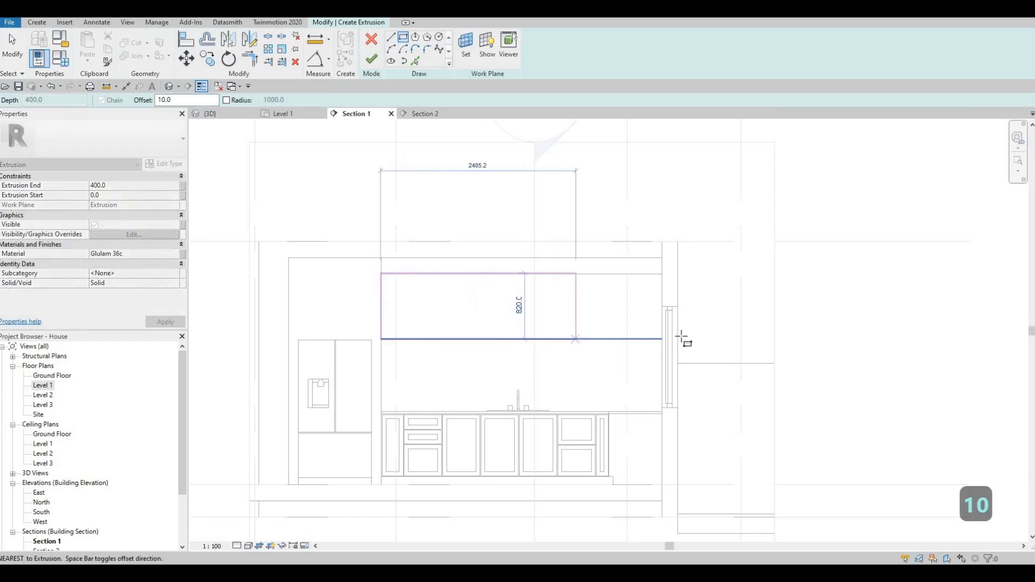
{"action": "scroll", "coordinate": [653, 348], "scroll_direction": "up", "scroll_amount": 4}
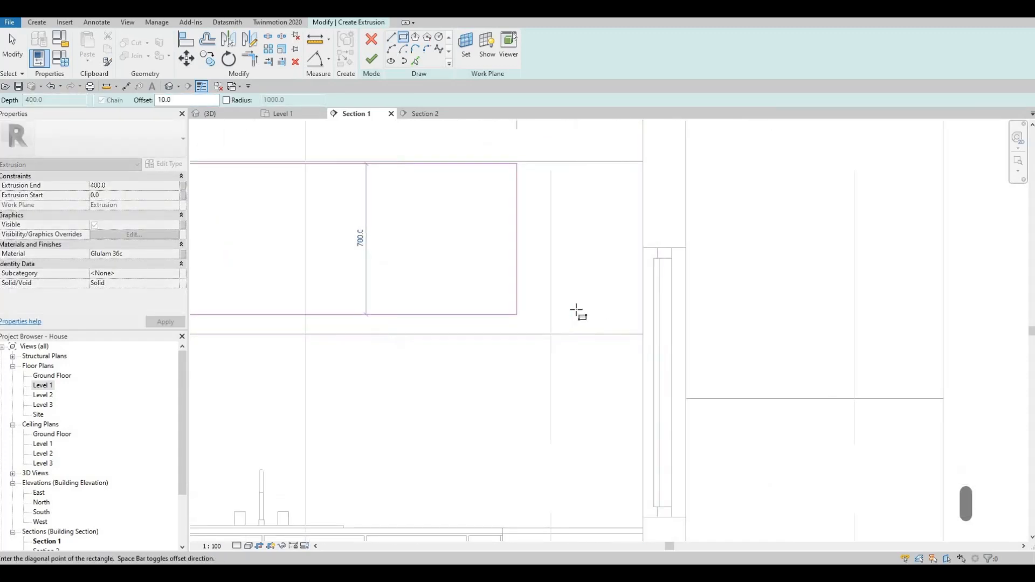
{"action": "scroll", "coordinate": [574, 313], "scroll_direction": "down", "scroll_amount": 2}
{"action": "scroll", "coordinate": [540, 296], "scroll_direction": "down", "scroll_amount": 5}
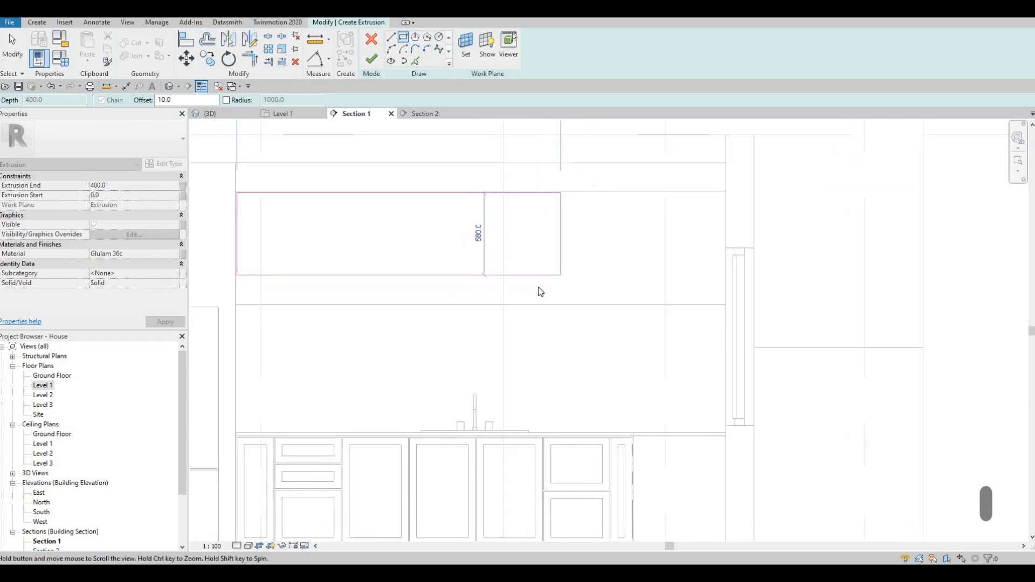
{"action": "key", "text": "Escape"}
{"action": "scroll", "coordinate": [509, 373], "scroll_direction": "up", "scroll_amount": 2}
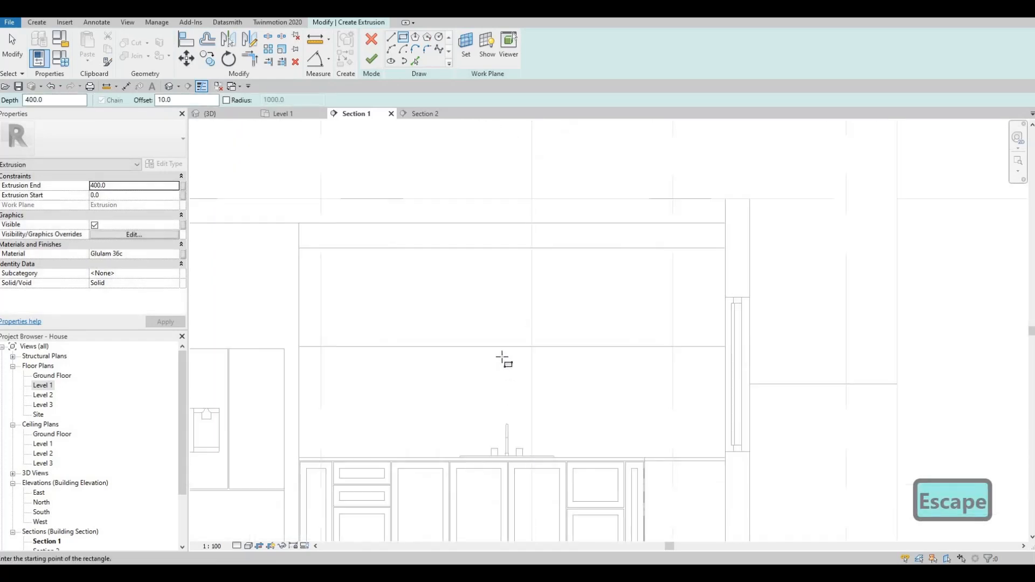
- Draw two side-by-side upper-cabinet rectangles above the sink
{"action": "left_click", "coordinate": [513, 346]}
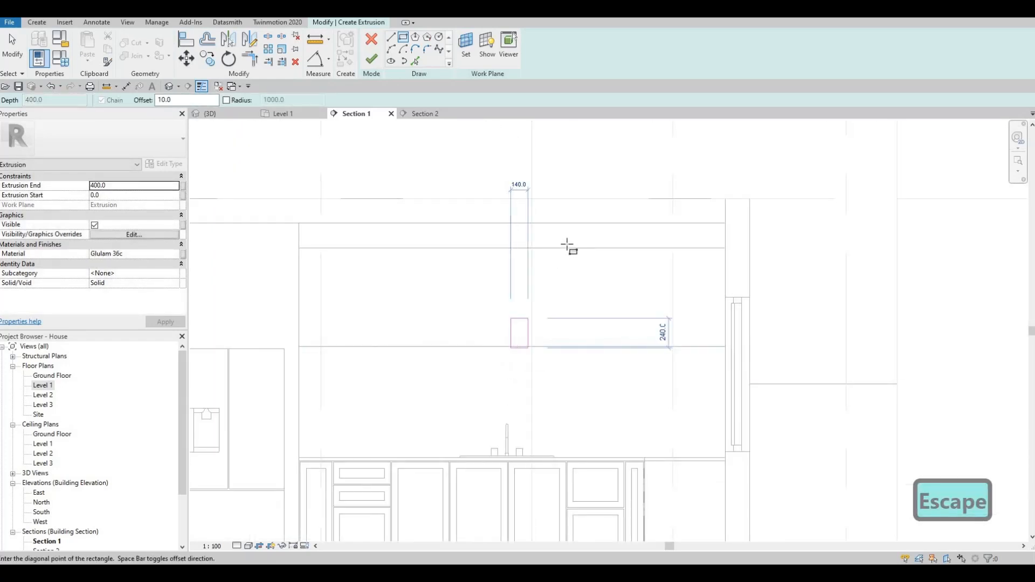
{"action": "left_click", "coordinate": [572, 248]}
{"action": "key", "text": "Escape"}
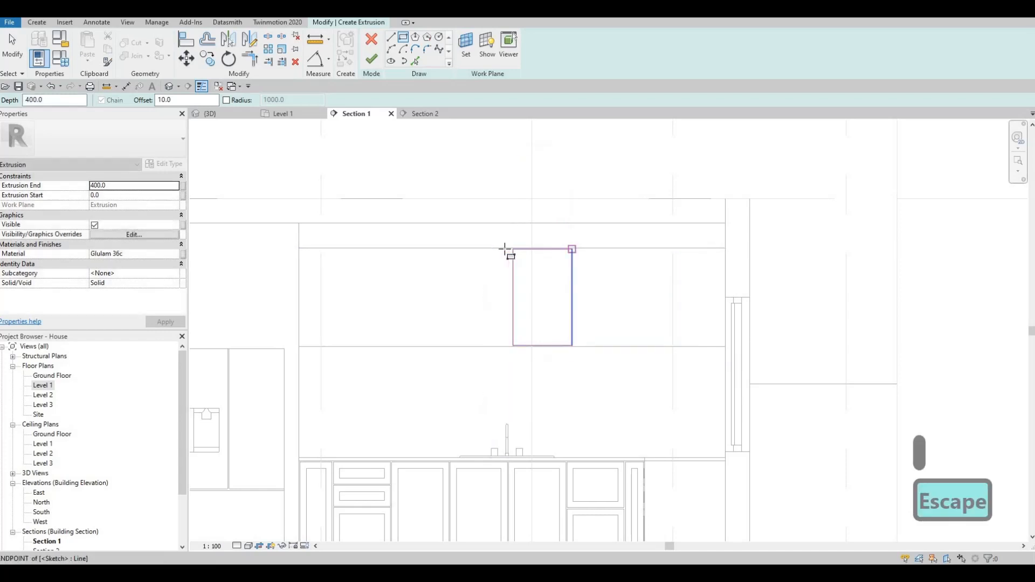
{"action": "left_click", "coordinate": [458, 346]}
{"action": "key", "text": "Escape"}
{"action": "scroll", "coordinate": [562, 353], "scroll_direction": "up", "scroll_amount": 3}
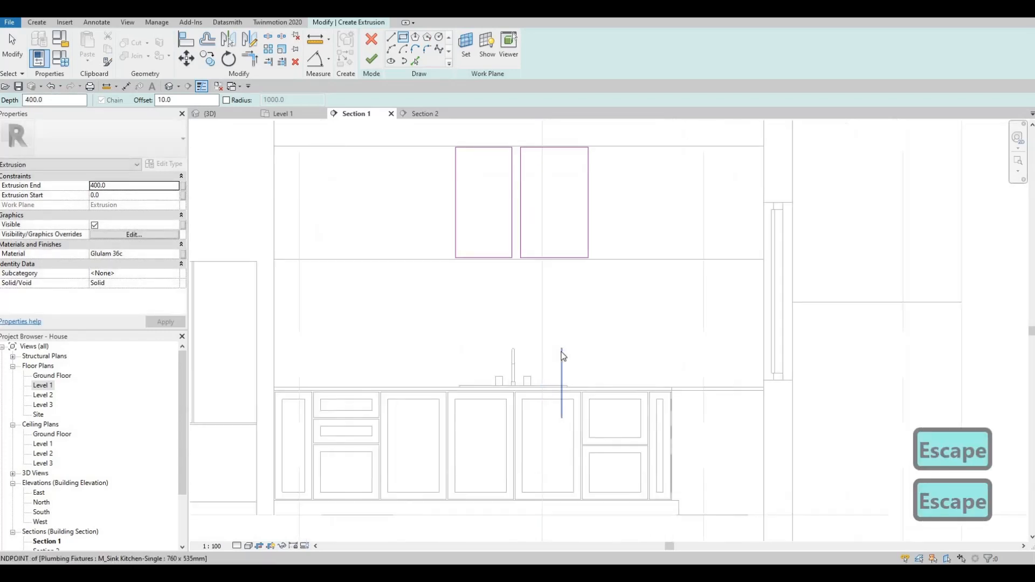
{"action": "key", "text": "Escape"}
{"action": "key", "text": "Escape"}
- Align the rectangles' edges to the base-cabinet division lines below using AL
{"action": "key", "text": "a"}
{"action": "key", "text": "l"}
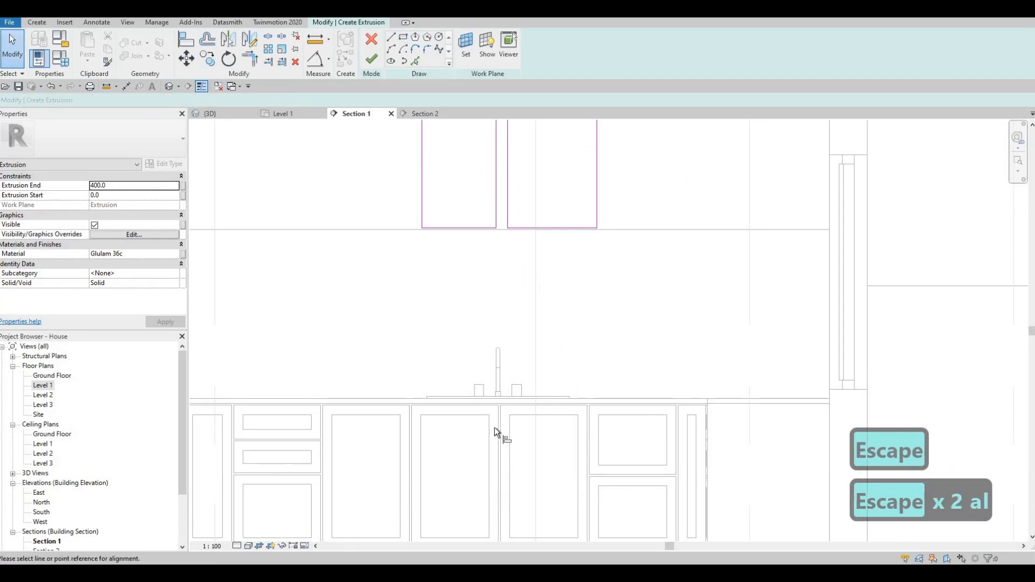
{"action": "left_click", "coordinate": [499, 427]}
{"action": "left_click", "coordinate": [506, 205]}
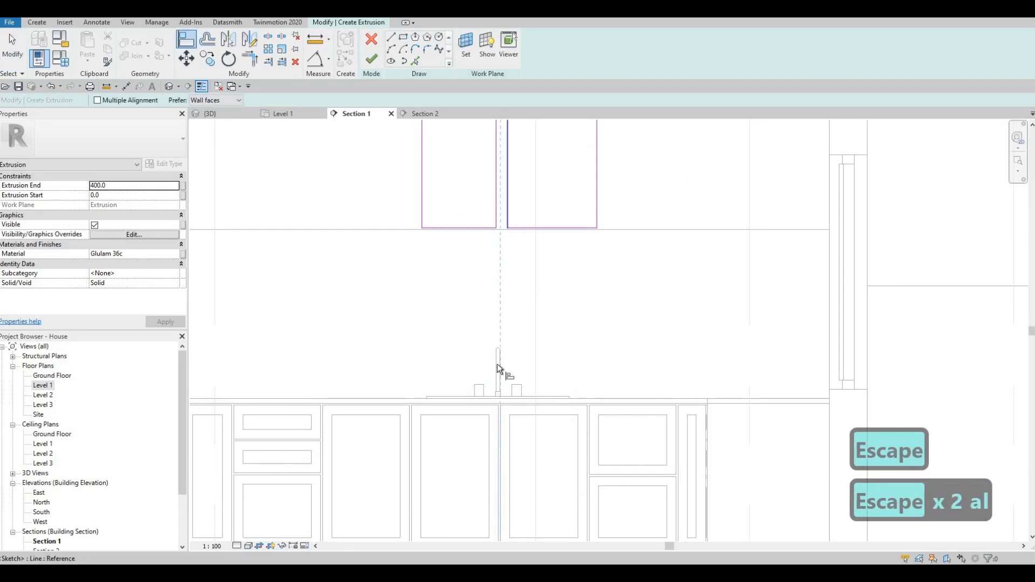
{"action": "left_click", "coordinate": [494, 412]}
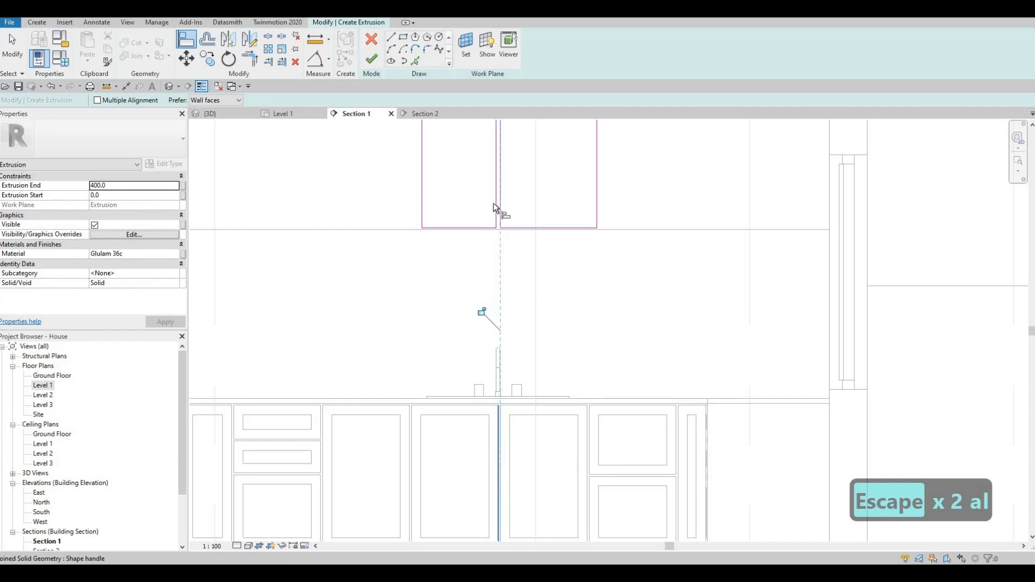
{"action": "left_click", "coordinate": [497, 207]}
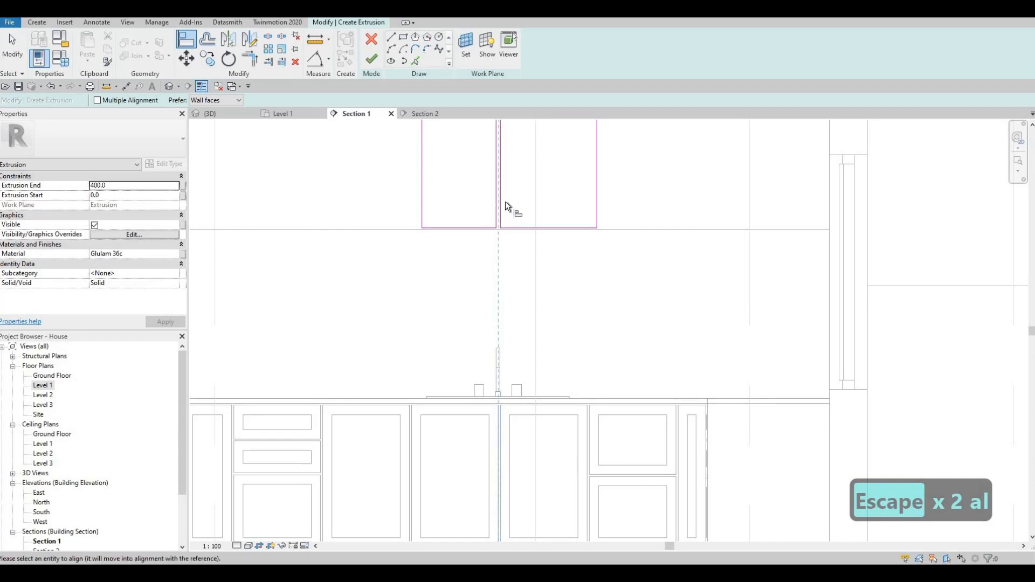
{"action": "left_click", "coordinate": [589, 424]}
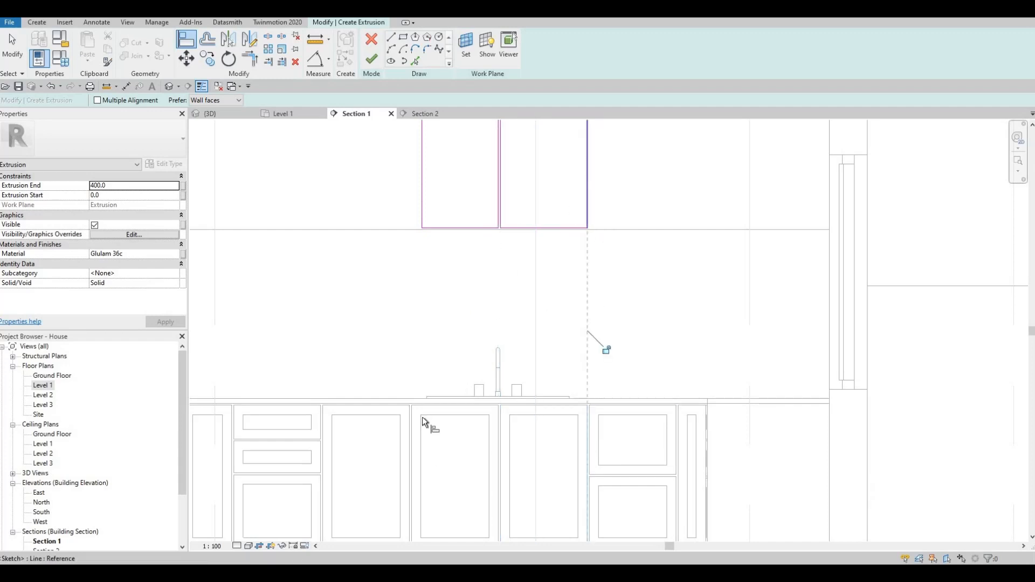
{"action": "left_click", "coordinate": [412, 429]}
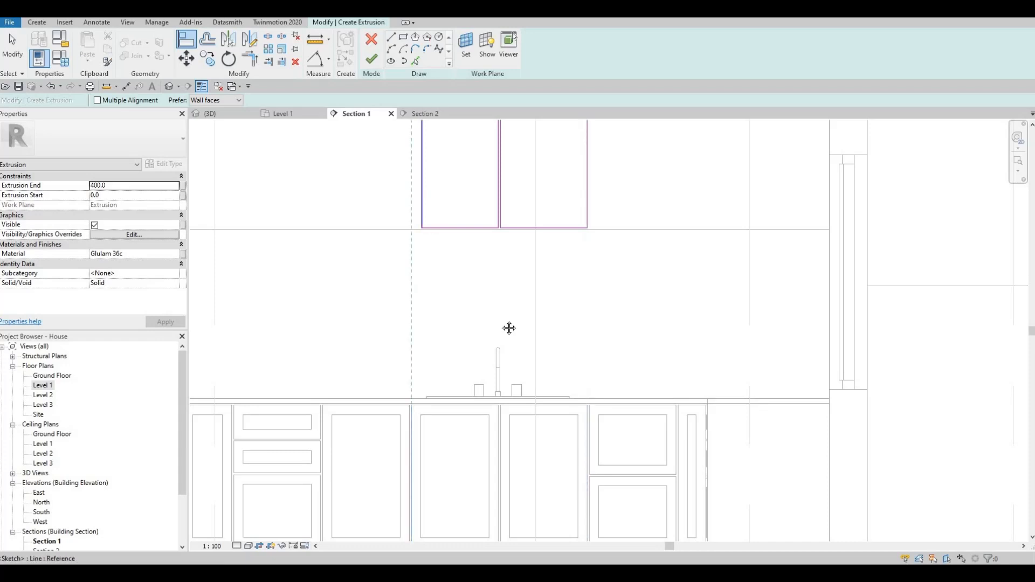
{"action": "scroll", "coordinate": [540, 287], "scroll_direction": "down", "scroll_amount": 2}
{"action": "key", "text": "Escape"}
- Select the right rectangle's four sketch lines as a chain
{"action": "key", "text": "Escape"}
{"action": "middle_click_drag", "start_coordinate": [516, 201], "coordinate": [499, 154]}
{"action": "key", "text": "Escape"}
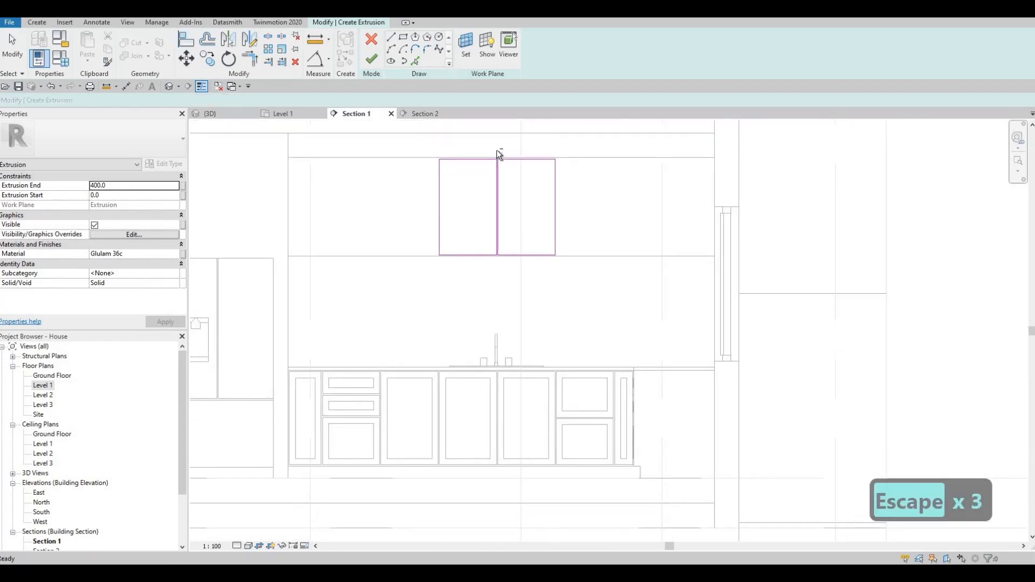
{"action": "key", "text": "Escape"}
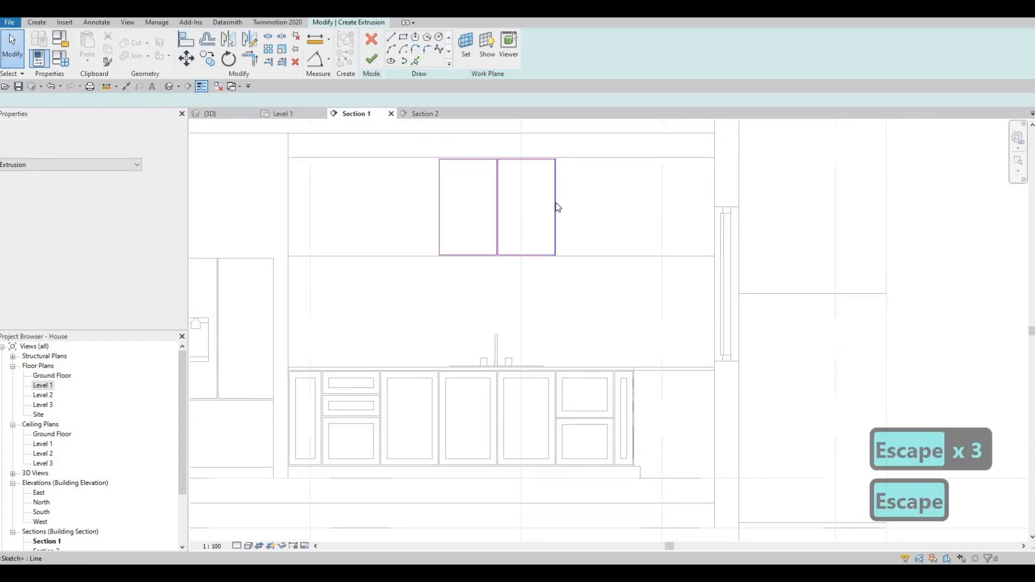
{"action": "key", "text": "Tab"}
{"action": "left_click", "coordinate": [558, 283]}
{"action": "middle_click_drag", "start_coordinate": [541, 389], "coordinate": [551, 311]}
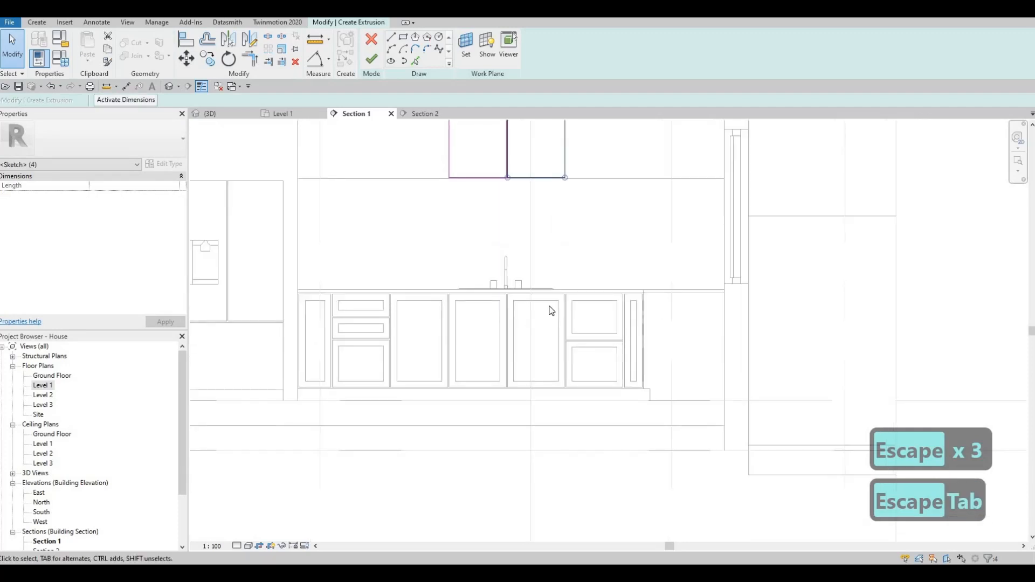
- Copy the selected cabinet rectangle several times to the right along the upper-cabinet row
{"action": "key", "text": "c"}
{"action": "key", "text": "o"}
{"action": "scroll", "coordinate": [475, 313], "scroll_direction": "up", "scroll_amount": 5}
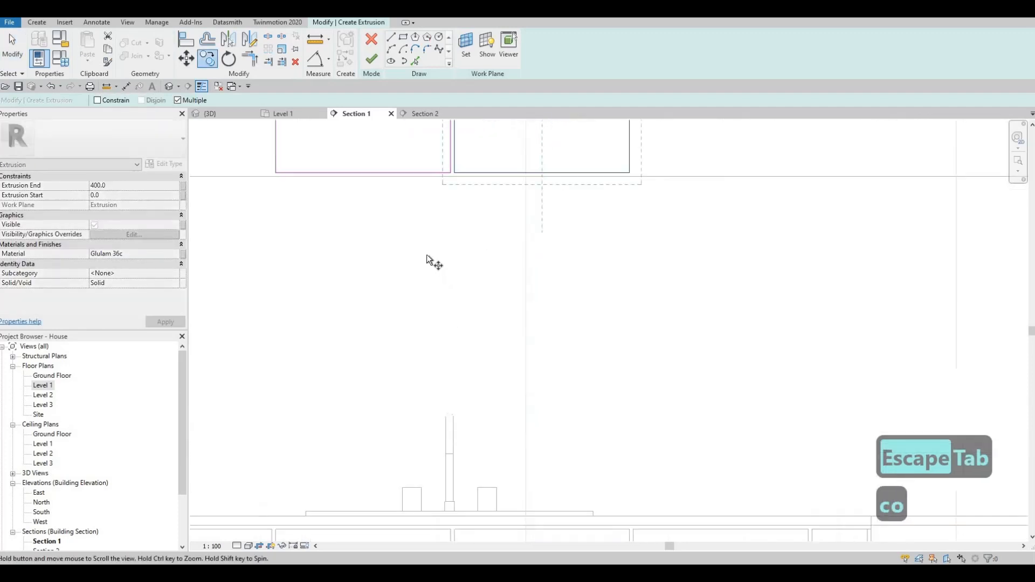
{"action": "middle_click_drag", "start_coordinate": [430, 261], "coordinate": [427, 254]}
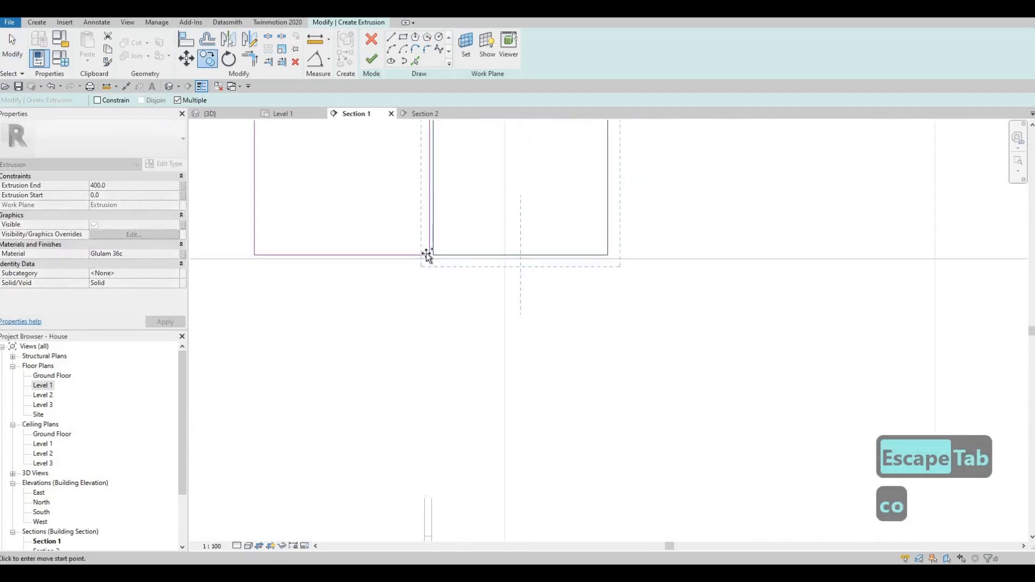
{"action": "left_click", "coordinate": [608, 256]}
{"action": "middle_click_drag", "start_coordinate": [791, 256], "coordinate": [693, 258]}
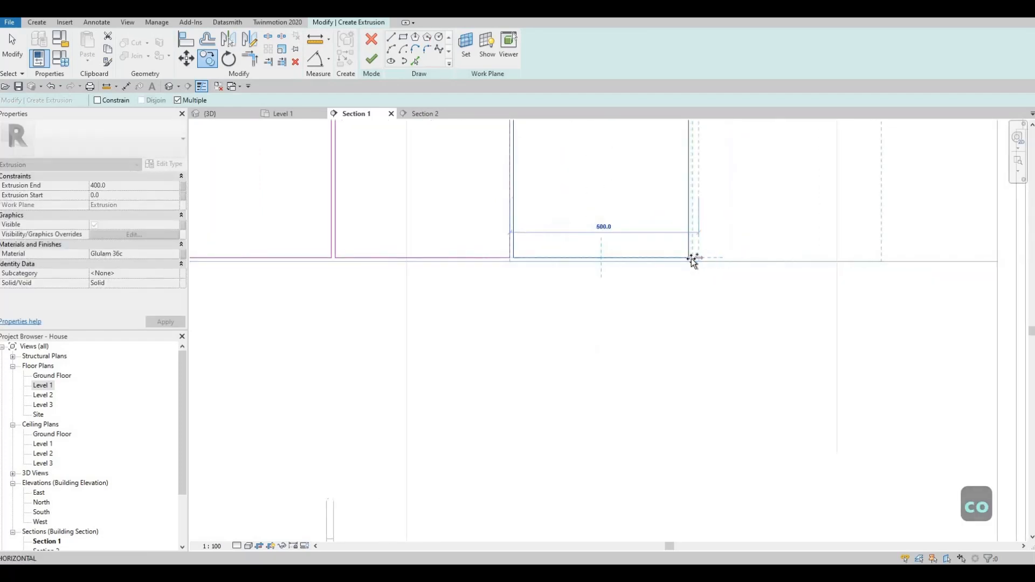
{"action": "left_click", "coordinate": [692, 258]}
{"action": "scroll", "coordinate": [763, 264], "scroll_direction": "down", "scroll_amount": 2}
{"action": "scroll", "coordinate": [746, 263], "scroll_direction": "up", "scroll_amount": 1}
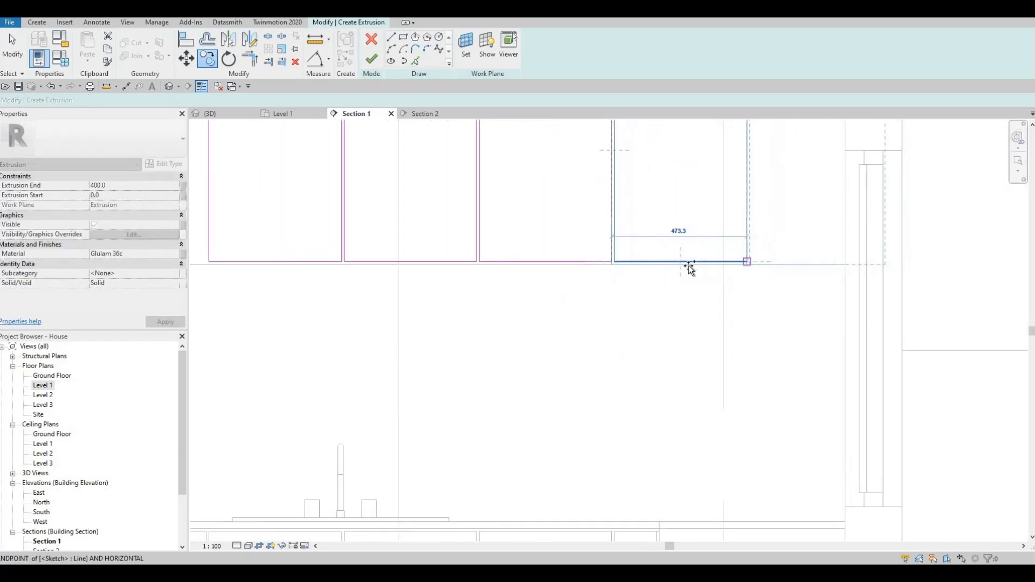
{"action": "left_click", "coordinate": [747, 262]}
{"action": "scroll", "coordinate": [661, 263], "scroll_direction": "down", "scroll_amount": 3}
{"action": "middle_click_drag", "start_coordinate": [405, 303], "coordinate": [588, 293]}
{"action": "scroll", "coordinate": [593, 290], "scroll_direction": "down", "scroll_amount": 1}
{"action": "key", "text": "Escape"}
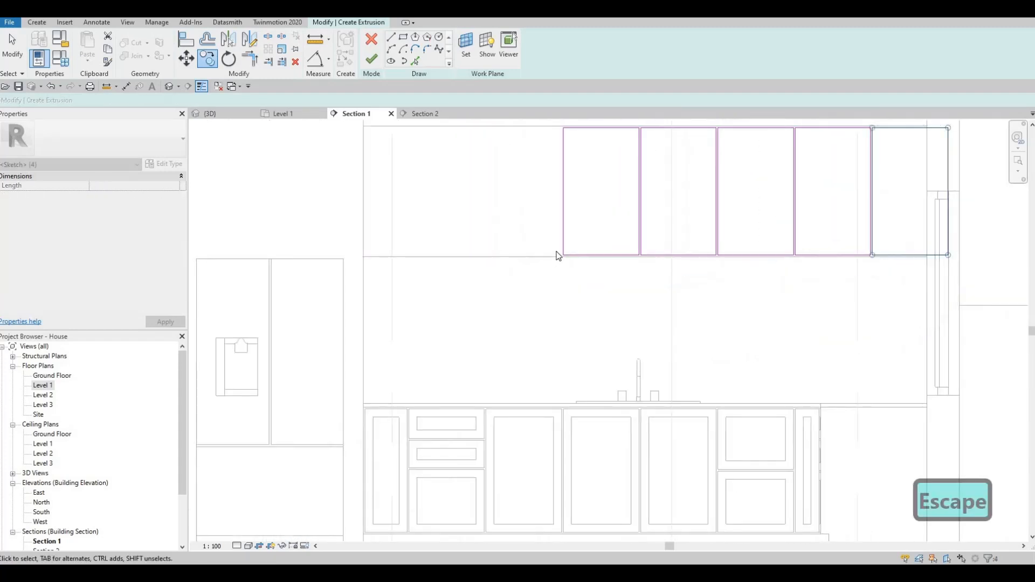
{"action": "middle_click_drag", "start_coordinate": [562, 224], "coordinate": [557, 253]}
{"action": "key", "text": "Escape"}
- Copy the first rectangle to the left end, then undo the overlapping copy
{"action": "key", "text": "Tab"}
{"action": "left_click", "coordinate": [559, 258]}
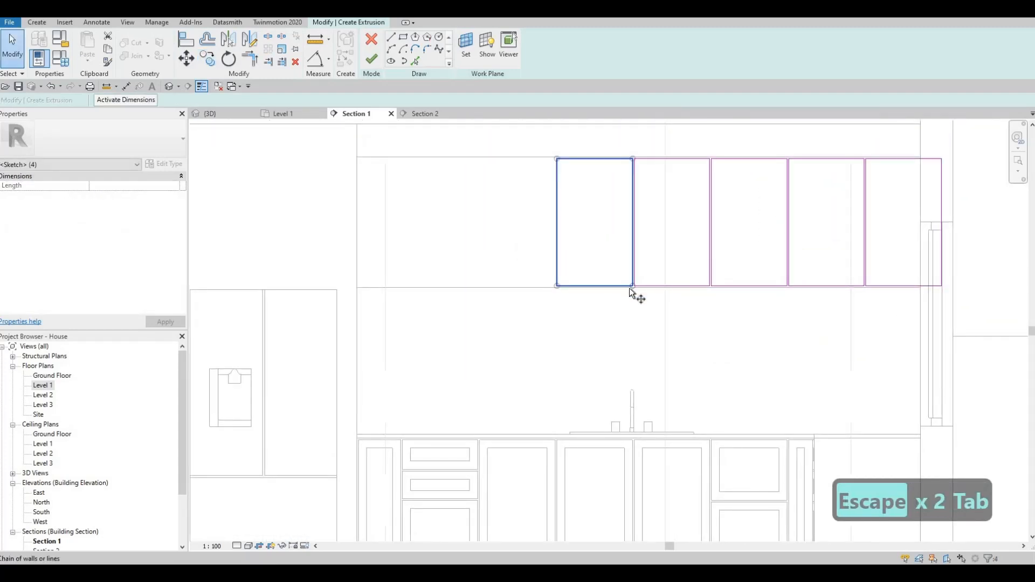
{"action": "key", "text": "c"}
{"action": "key", "text": "o"}
{"action": "scroll", "coordinate": [622, 281], "scroll_direction": "up", "scroll_amount": 2}
{"action": "scroll", "coordinate": [644, 279], "scroll_direction": "up", "scroll_amount": 2}
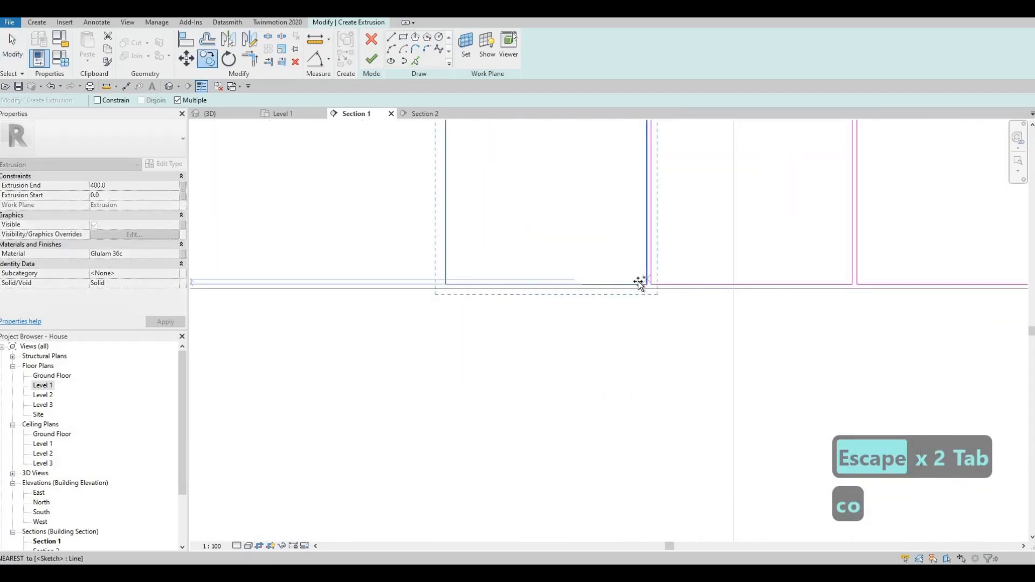
{"action": "left_click", "coordinate": [445, 285]}
{"action": "middle_click_drag", "start_coordinate": [336, 264], "coordinate": [543, 280]}
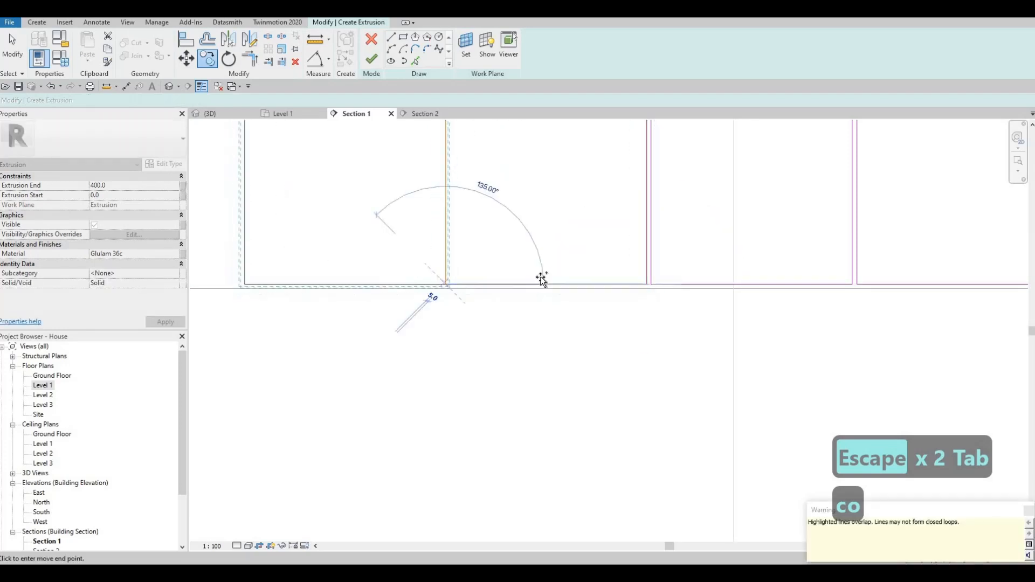
{"action": "key", "text": "Escape"}
{"action": "key", "text": "ctrl+z"}
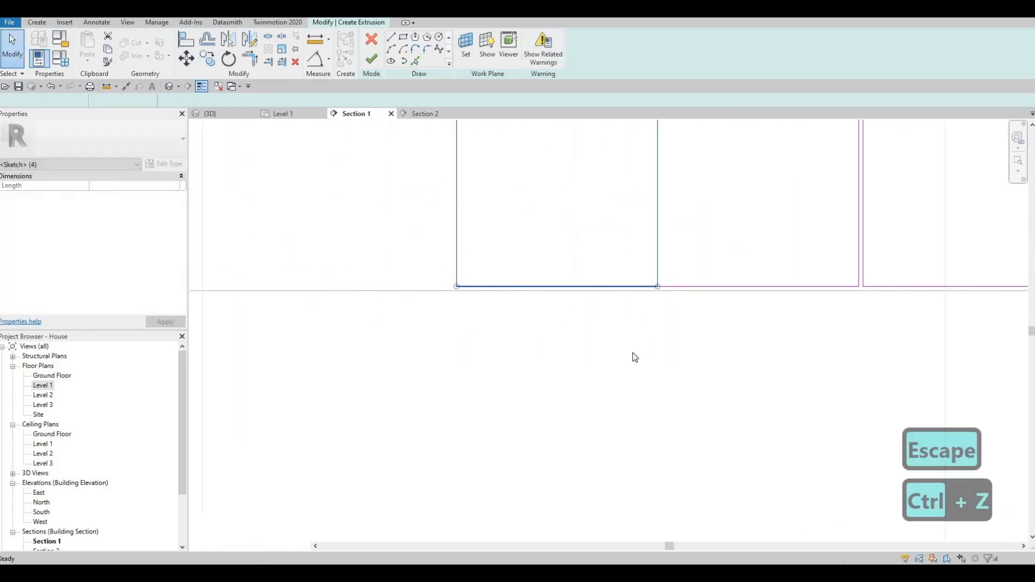
{"action": "key", "text": "Escape"}
{"action": "scroll", "coordinate": [562, 289], "scroll_direction": "down", "scroll_amount": 4}
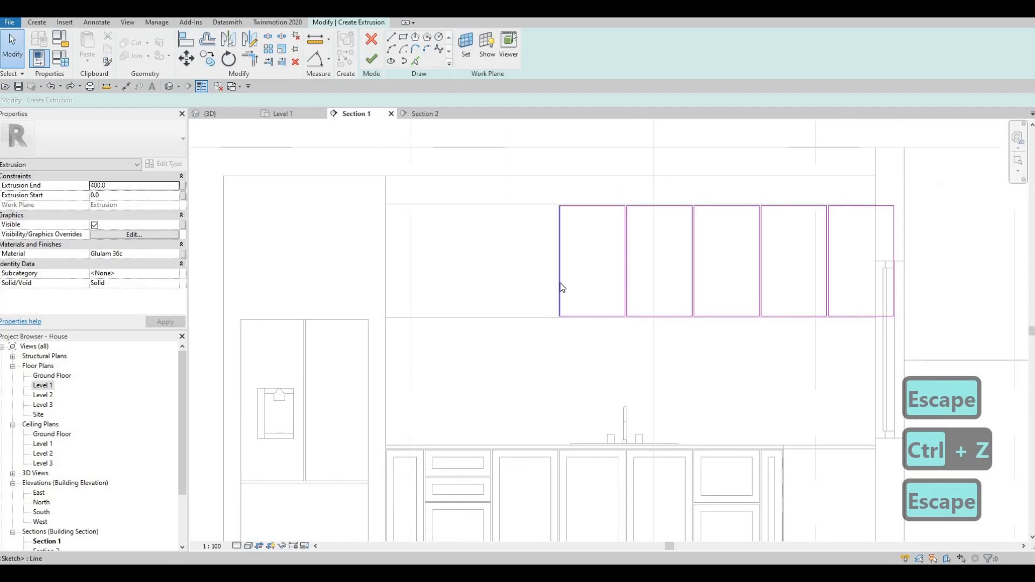
- Copy the first rectangle leftward from its bottom-right corner to fill the row's left end
{"action": "key", "text": "Tab"}
{"action": "left_click", "coordinate": [565, 286]}
{"action": "key", "text": "c"}
{"action": "key", "text": "o"}
{"action": "scroll", "coordinate": [609, 346], "scroll_direction": "up", "scroll_amount": 3}
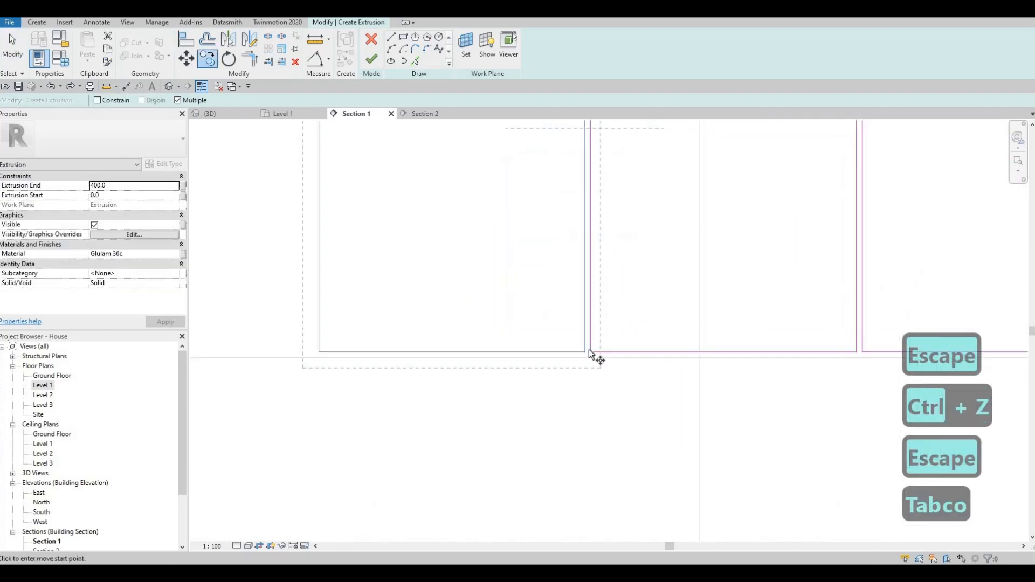
{"action": "left_click", "coordinate": [588, 352]}
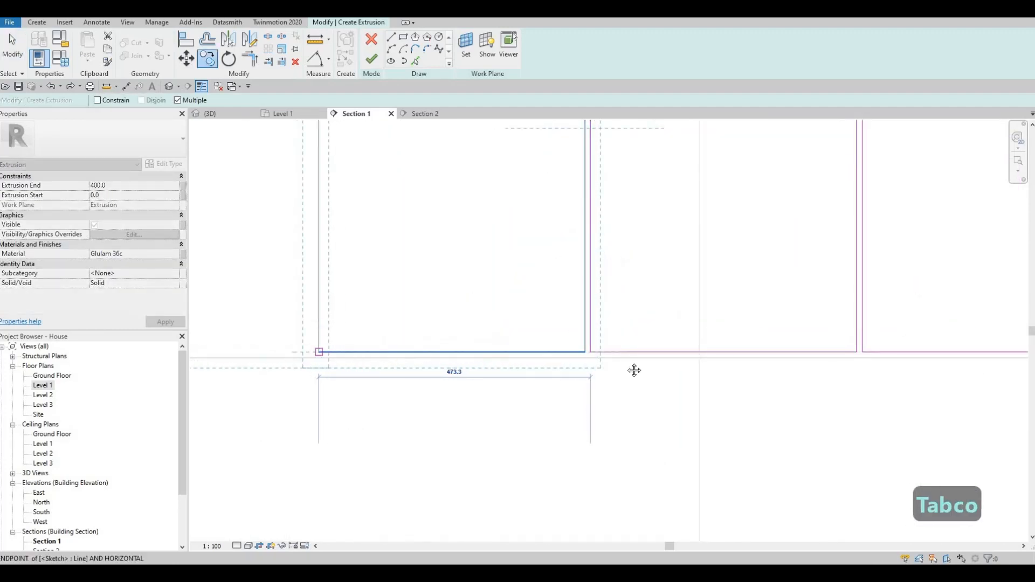
{"action": "left_click", "coordinate": [319, 352]}
{"action": "middle_click_drag", "start_coordinate": [310, 370], "coordinate": [726, 358]}
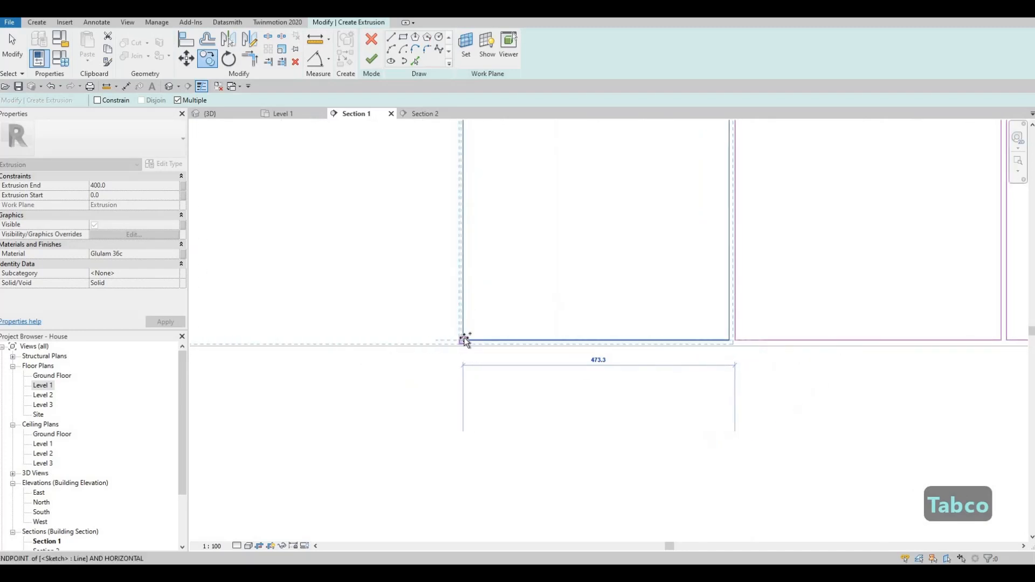
{"action": "left_click", "coordinate": [464, 341]}
{"action": "middle_click_drag", "start_coordinate": [466, 351], "coordinate": [550, 335]}
{"action": "scroll", "coordinate": [366, 326], "scroll_direction": "down", "scroll_amount": 2}
{"action": "middle_click_drag", "start_coordinate": [365, 326], "coordinate": [545, 327]}
{"action": "middle_click_drag", "start_coordinate": [488, 341], "coordinate": [474, 298]}
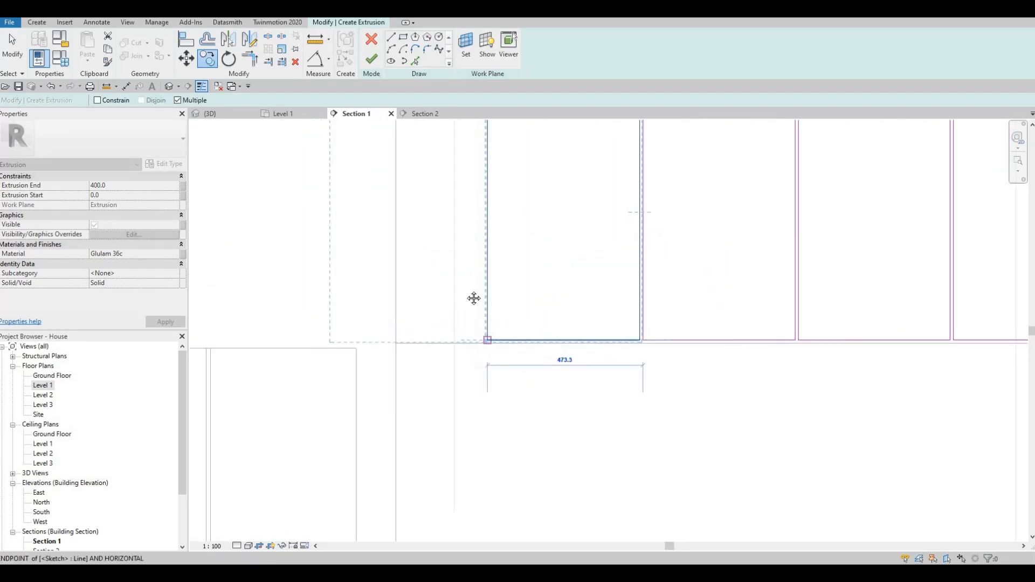
{"action": "left_click", "coordinate": [474, 298]}
{"action": "key", "text": "Escape"}
{"action": "key", "text": "Escape"}
{"action": "key", "text": "Escape"}
{"action": "scroll", "coordinate": [469, 297], "scroll_direction": "down", "scroll_amount": 4}
- Align the leftmost sketch edge to the cabinet line with the AL command
{"action": "key", "text": "a"}
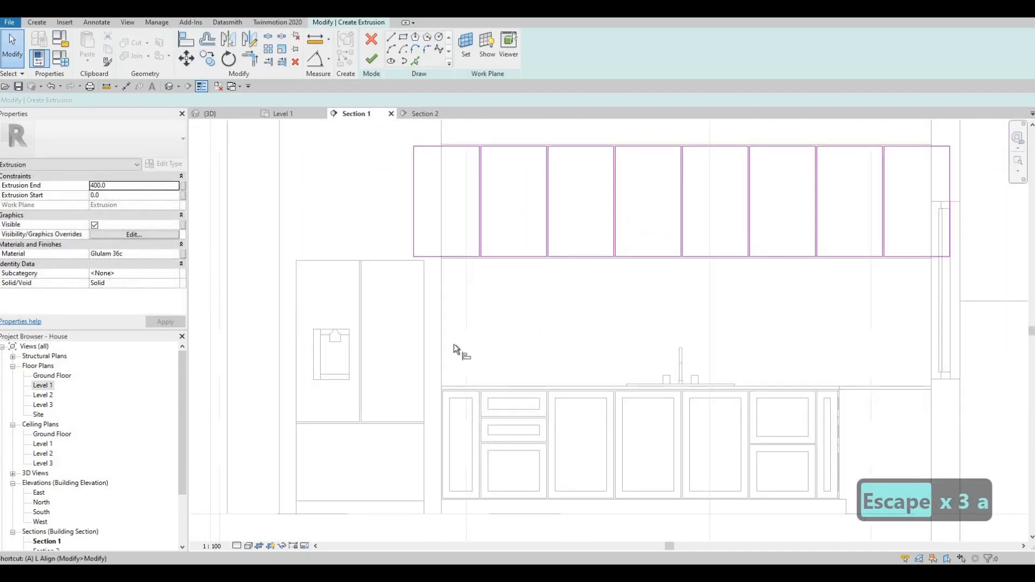
{"action": "key", "text": "l"}
{"action": "left_click", "coordinate": [413, 233]}
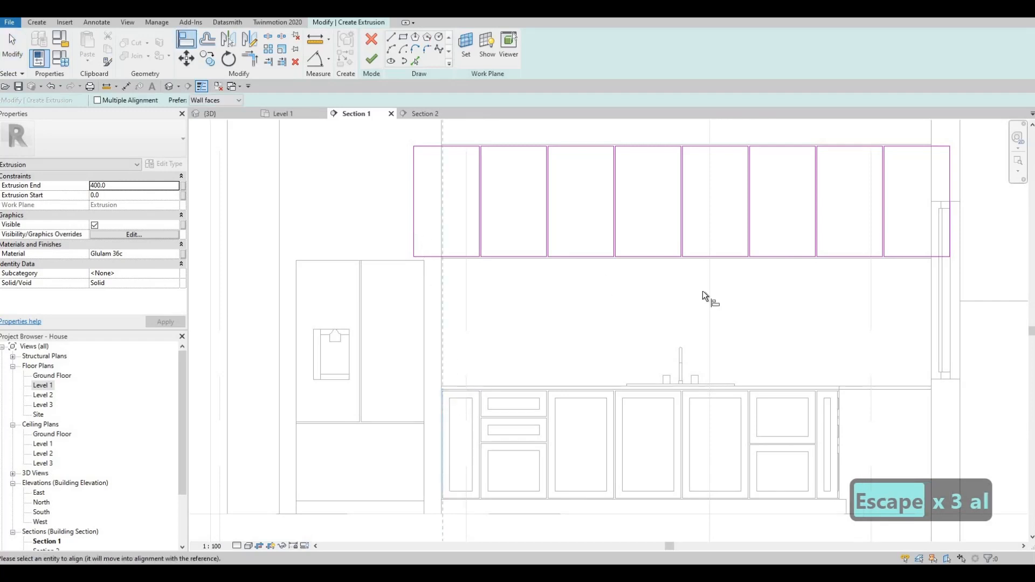
{"action": "middle_click_drag", "start_coordinate": [762, 419], "coordinate": [606, 416]}
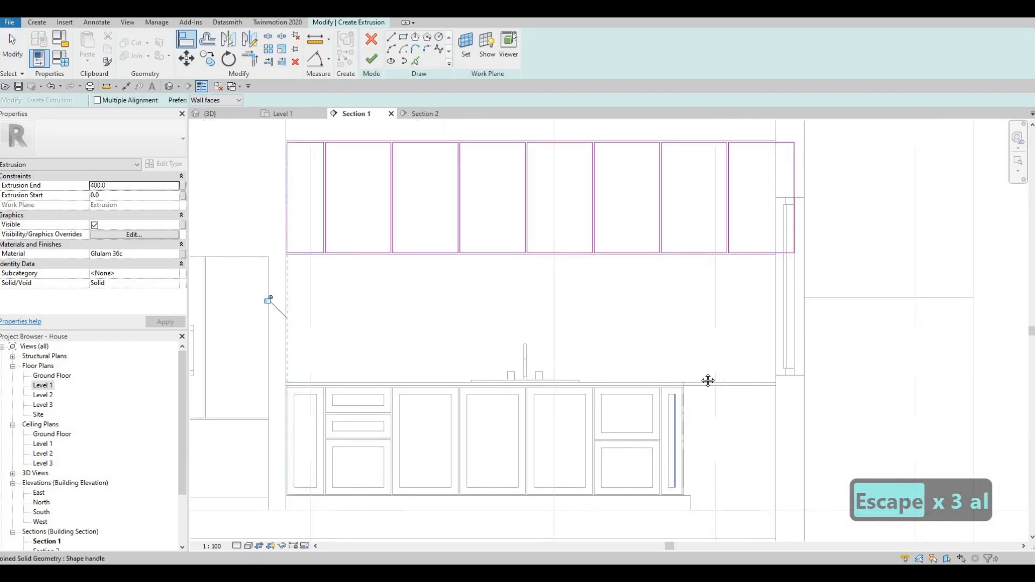
{"action": "middle_click_drag", "start_coordinate": [760, 252], "coordinate": [724, 294]}
{"action": "key", "text": "Escape"}
{"action": "scroll", "coordinate": [759, 237], "scroll_direction": "up", "scroll_amount": 3}
{"action": "key", "text": "Escape"}
- Move the rightmost rectangle's edge so it sits 10 from the wall face
{"action": "left_click", "coordinate": [759, 186]}
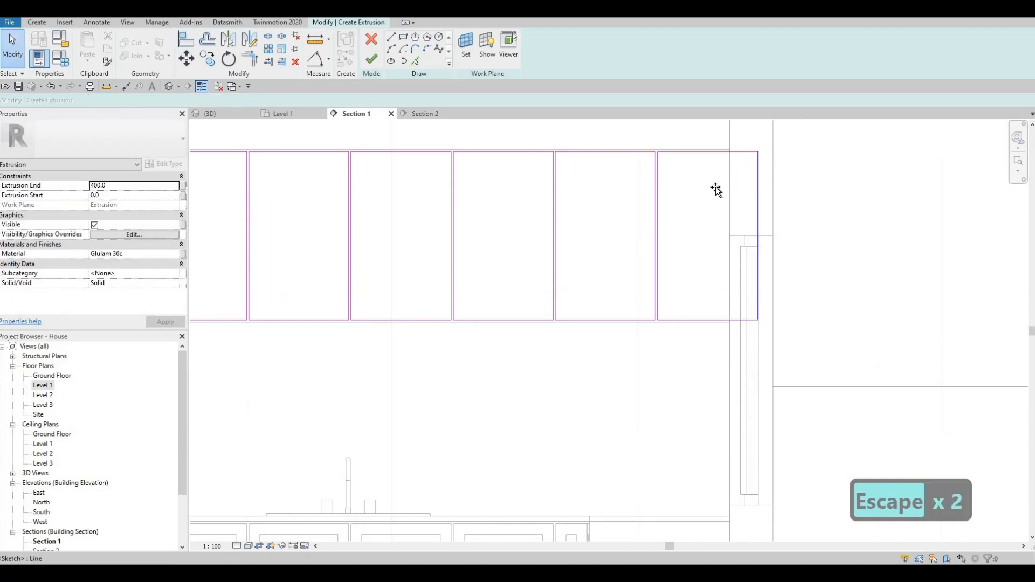
{"action": "left_click_drag", "start_coordinate": [725, 189], "coordinate": [735, 172]}
{"action": "scroll", "coordinate": [750, 328], "scroll_direction": "up", "scroll_amount": 3}
{"action": "middle_click_drag", "start_coordinate": [750, 329], "coordinate": [757, 475]}
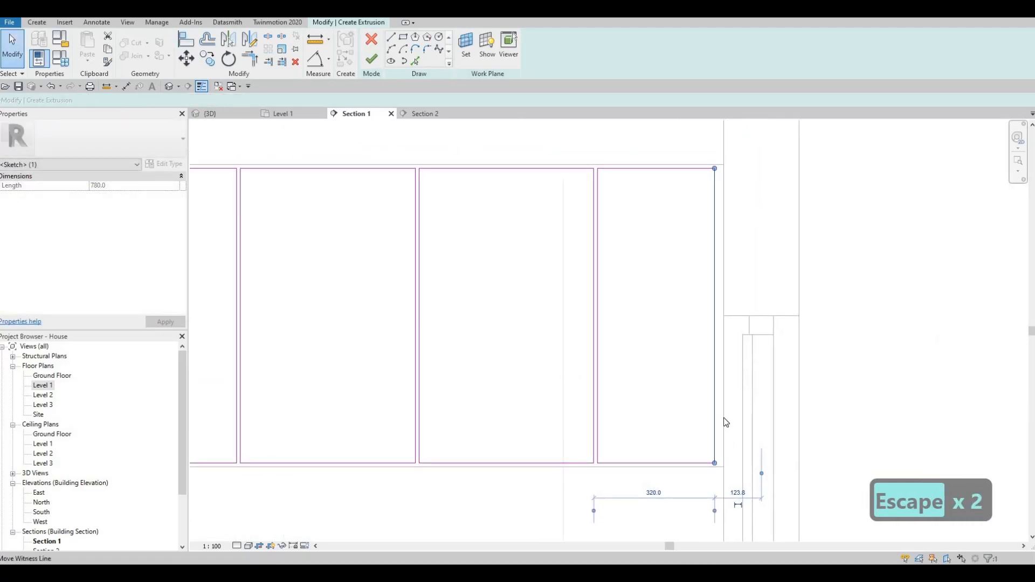
{"action": "left_click_drag", "start_coordinate": [714, 465], "coordinate": [722, 468]}
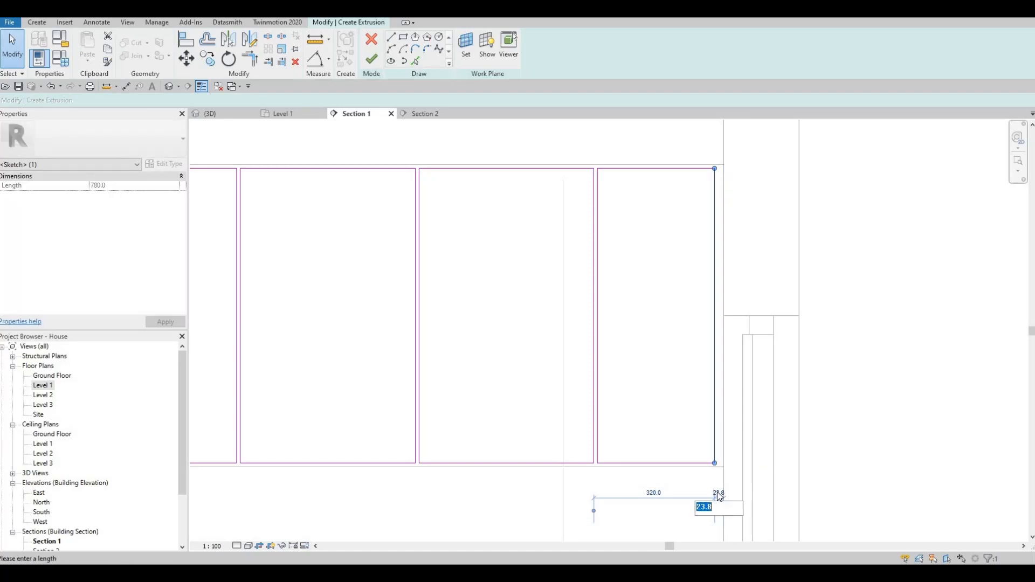
{"action": "key", "text": "Return"}
{"action": "key", "text": "Escape"}
{"action": "key", "text": "Escape"}
{"action": "key", "text": "Escape"}
{"action": "scroll", "coordinate": [601, 328], "scroll_direction": "down", "scroll_amount": 5}
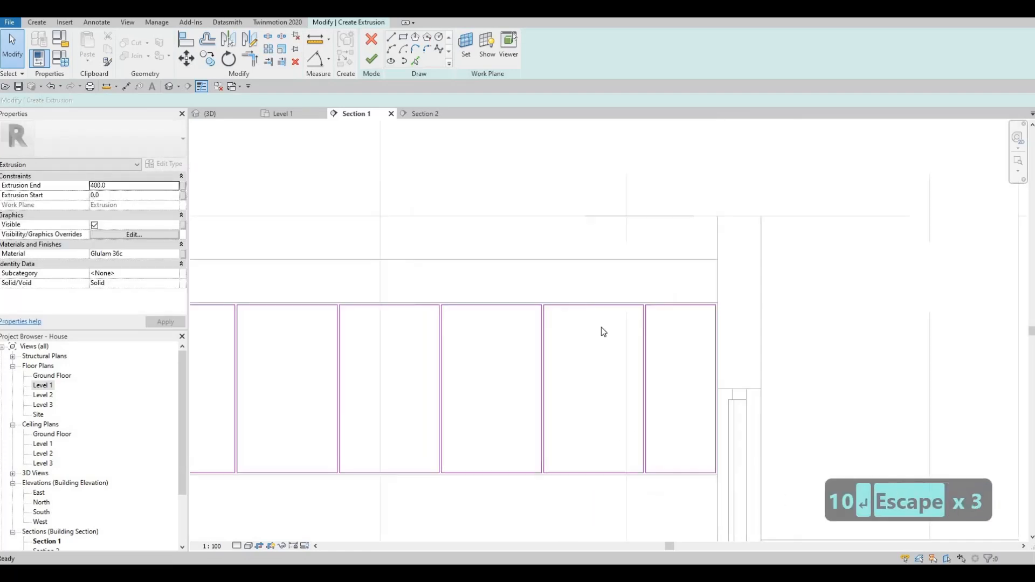
- Start a Void Extrusion from Create > Void Forms, picking a plane on the cabinet face
{"action": "middle_click_drag", "start_coordinate": [627, 298], "coordinate": [663, 230]}
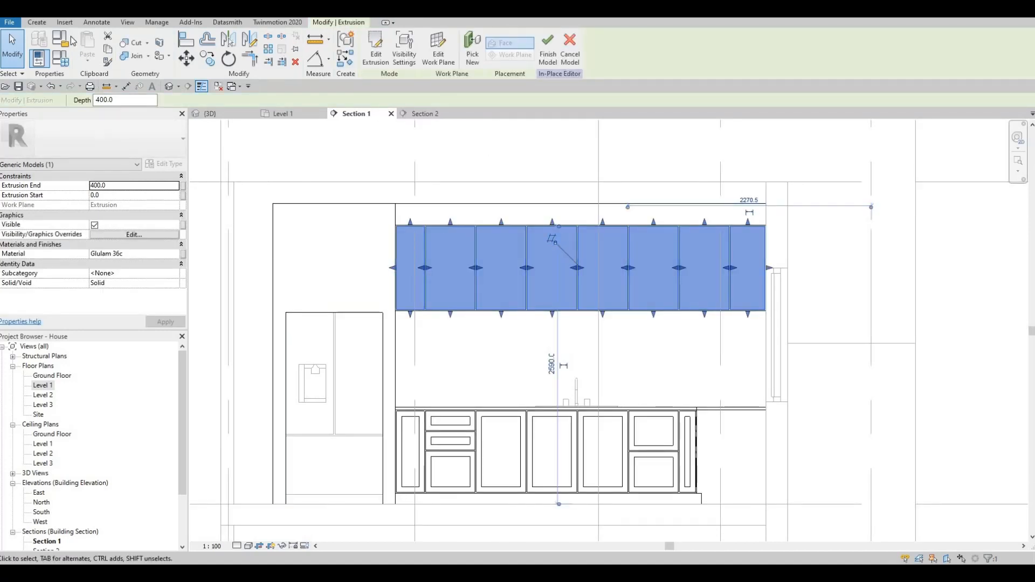
{"action": "left_click", "coordinate": [37, 22]}
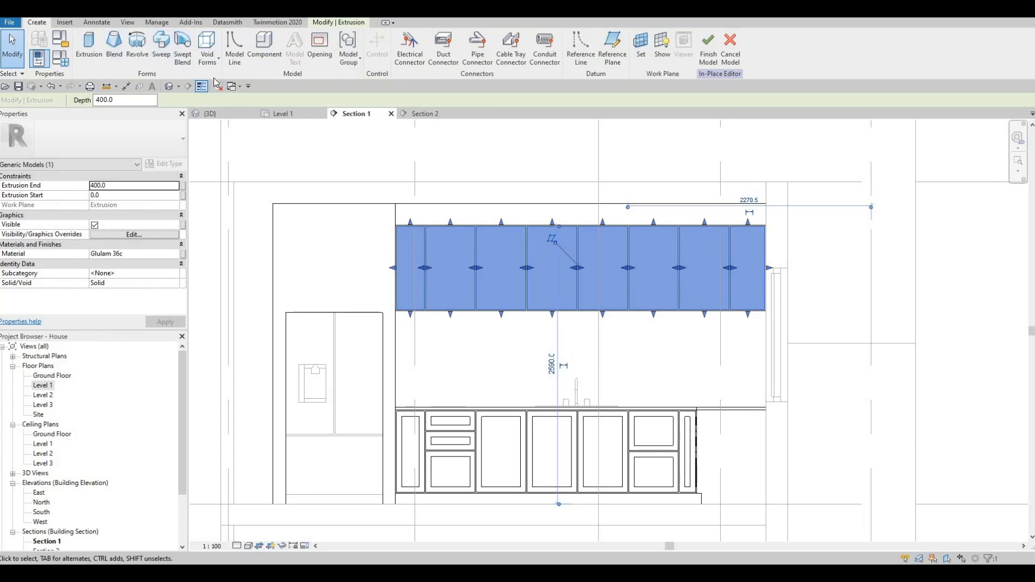
{"action": "left_click", "coordinate": [207, 54]}
{"action": "left_click", "coordinate": [230, 72]}
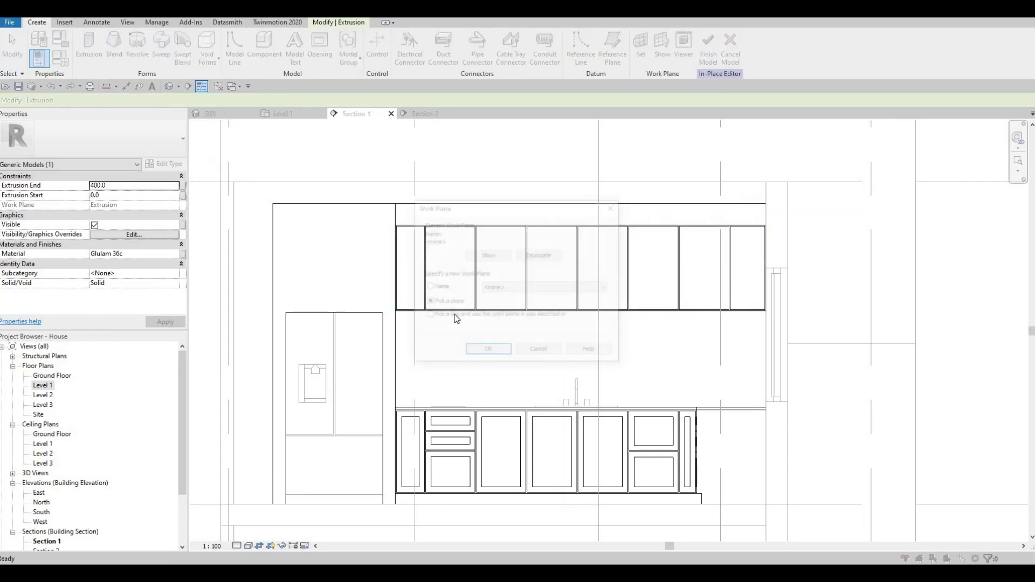
{"action": "left_click", "coordinate": [488, 352]}
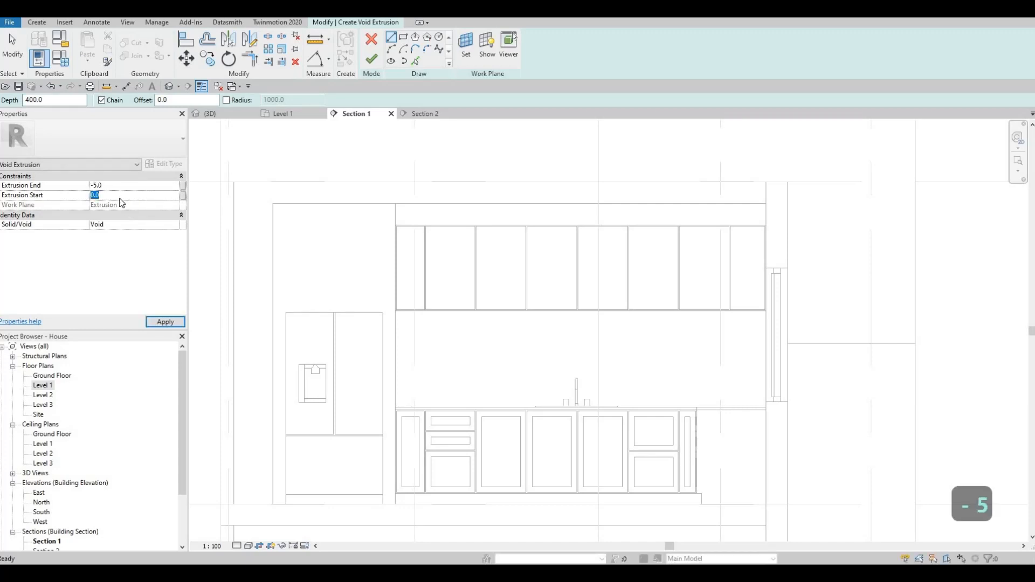
- Set Extrusion Start to 5 and choose the Rectangle draw tool with Offset 50
{"action": "type", "text": "5"}
{"action": "key", "text": "Return"}
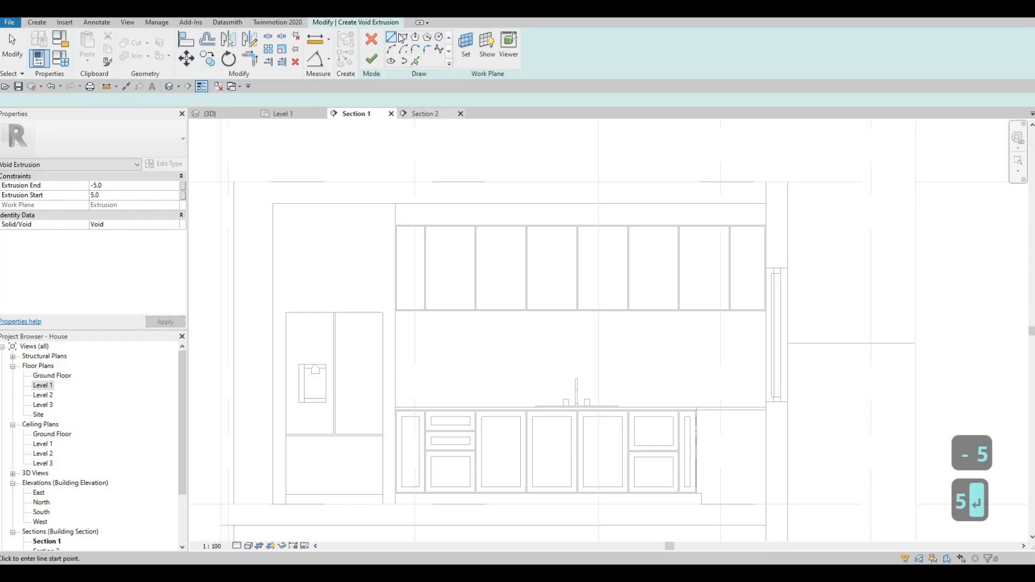
{"action": "left_click", "coordinate": [403, 37]}
{"action": "double_click", "coordinate": [180, 103]}
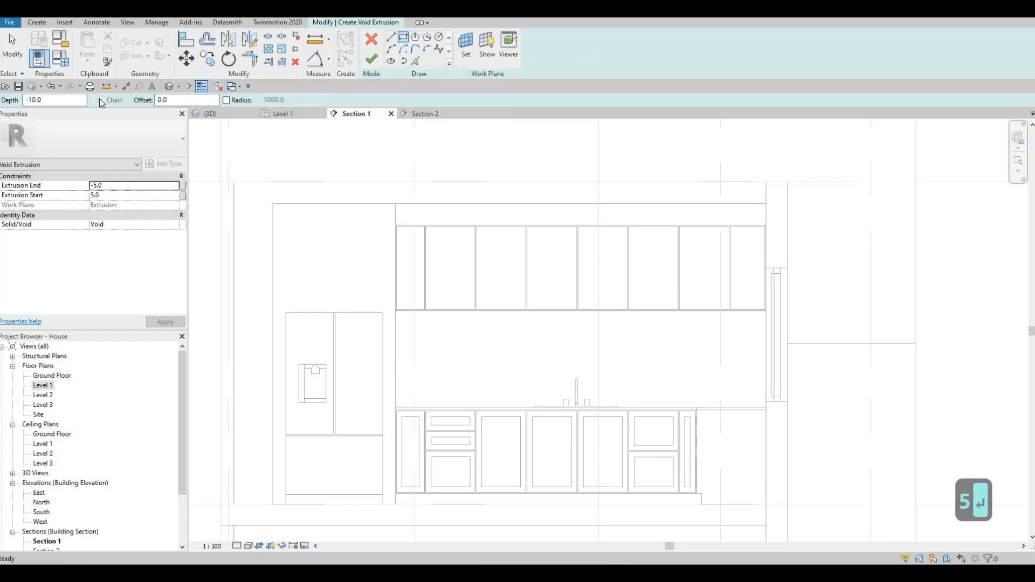
{"action": "type", "text": "50"}
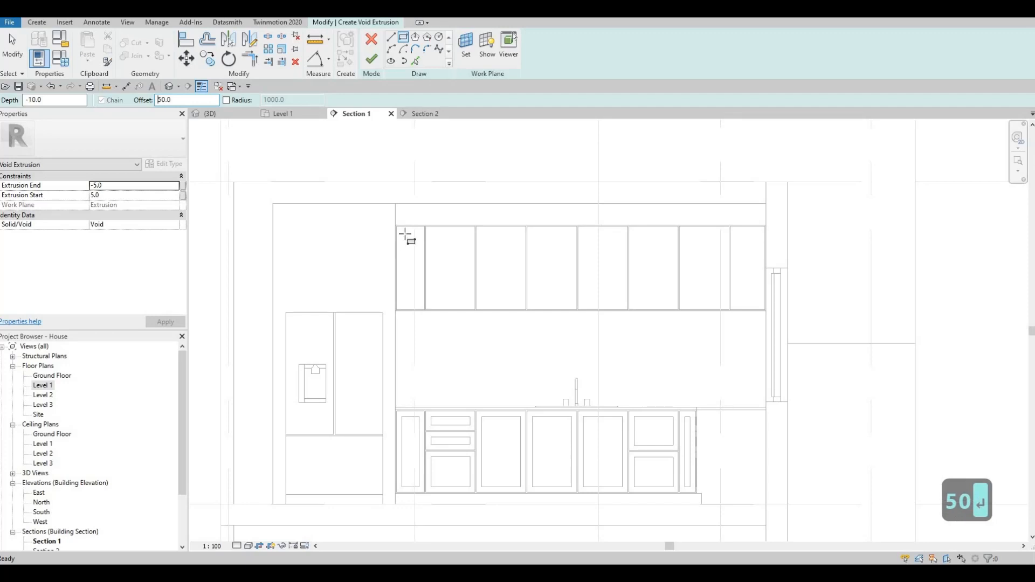
{"action": "scroll", "coordinate": [397, 214], "scroll_direction": "up", "scroll_amount": 3}
- Sketch 50-inset rectangles corner to corner in the first five upper-cabinet panels
{"action": "left_click", "coordinate": [446, 307]}
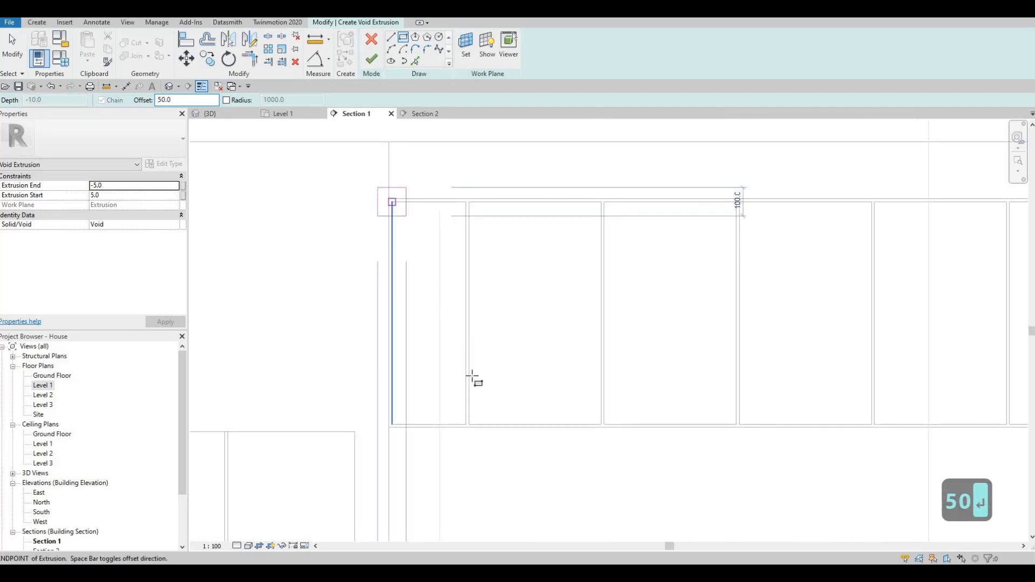
{"action": "left_click", "coordinate": [465, 427]}
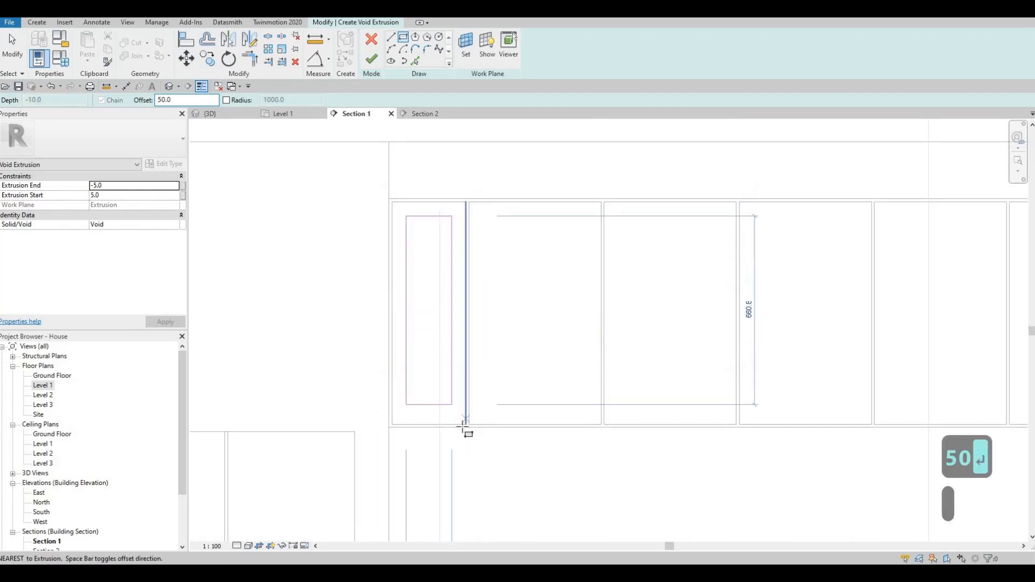
{"action": "left_click", "coordinate": [469, 203]}
{"action": "left_click", "coordinate": [602, 425]}
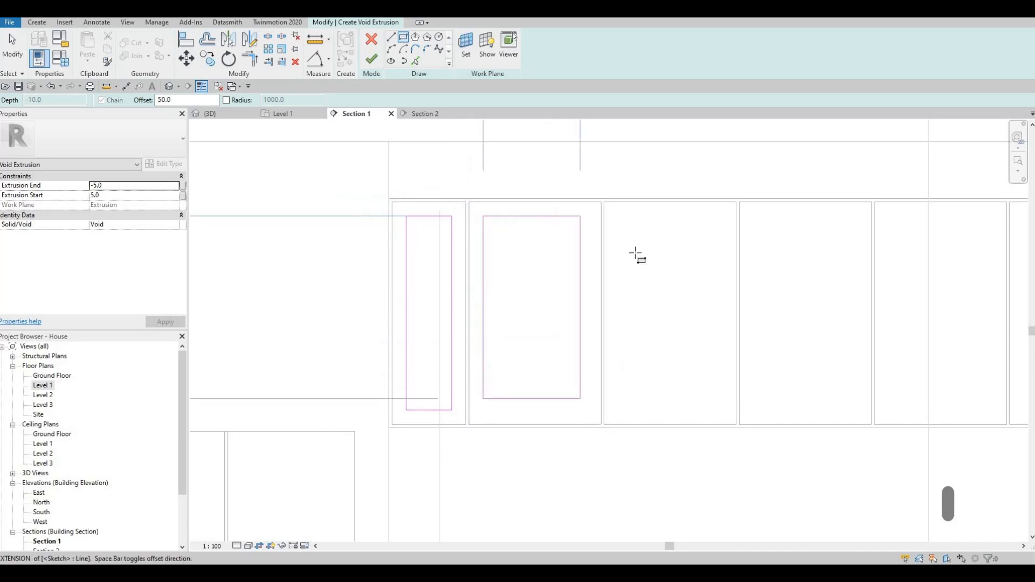
{"action": "left_click", "coordinate": [605, 202]}
{"action": "left_click", "coordinate": [739, 425]}
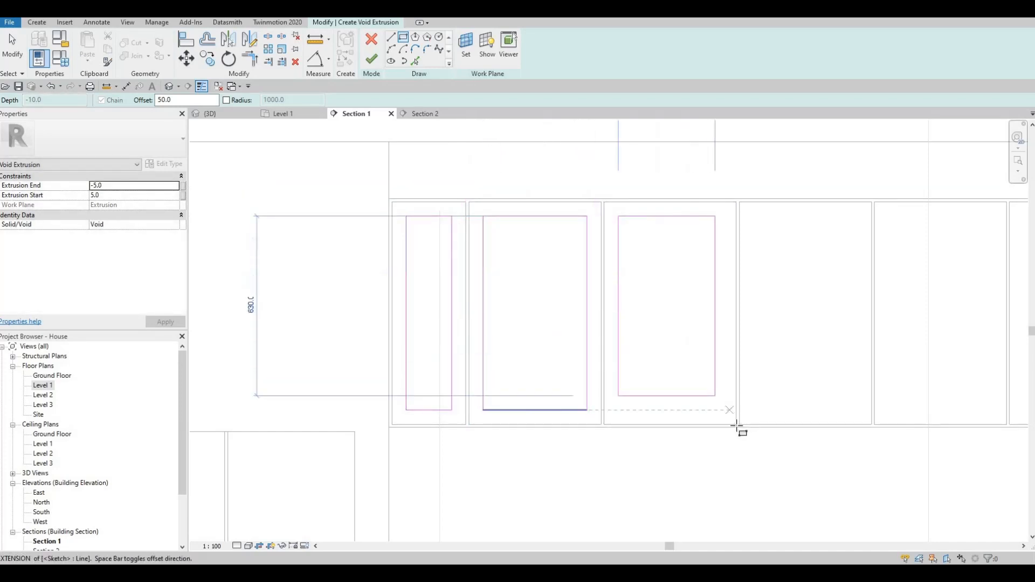
{"action": "left_click", "coordinate": [739, 203]}
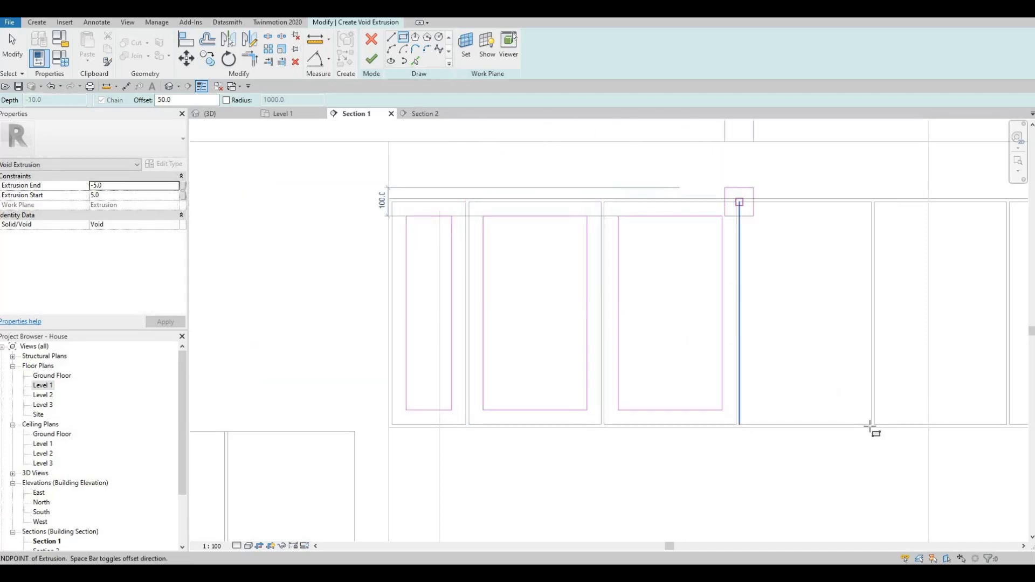
{"action": "left_click", "coordinate": [872, 425]}
{"action": "scroll", "coordinate": [661, 215], "scroll_direction": "down", "scroll_amount": 3}
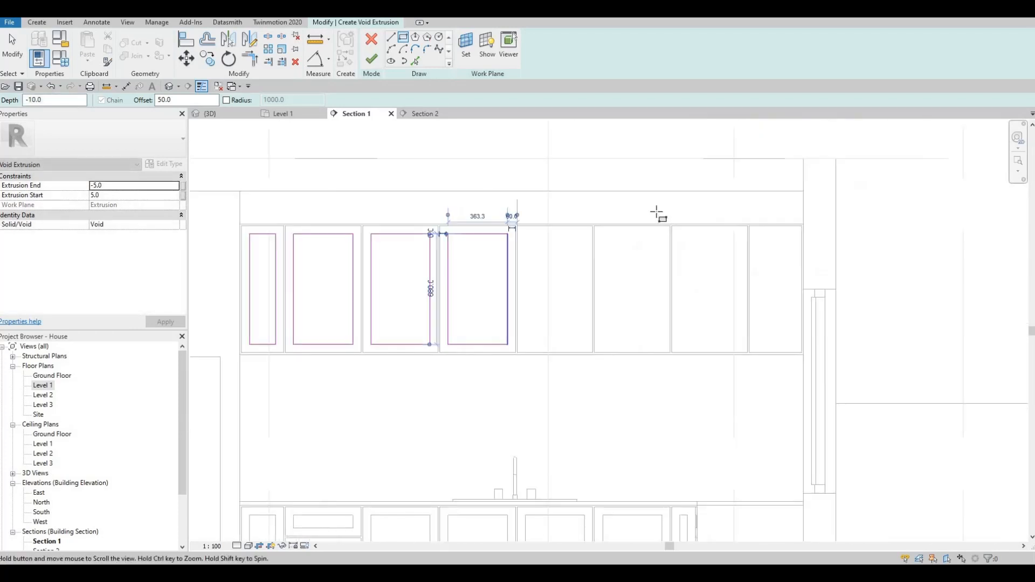
{"action": "scroll", "coordinate": [648, 221], "scroll_direction": "up", "scroll_amount": 5}
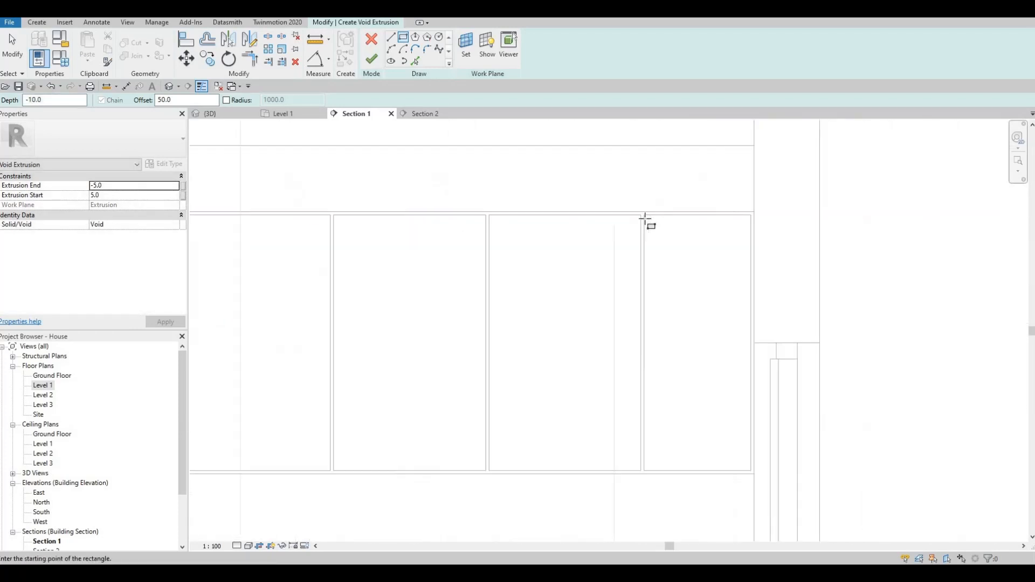
{"action": "left_click", "coordinate": [751, 471]}
{"action": "middle_click_drag", "start_coordinate": [600, 350], "coordinate": [683, 323]}
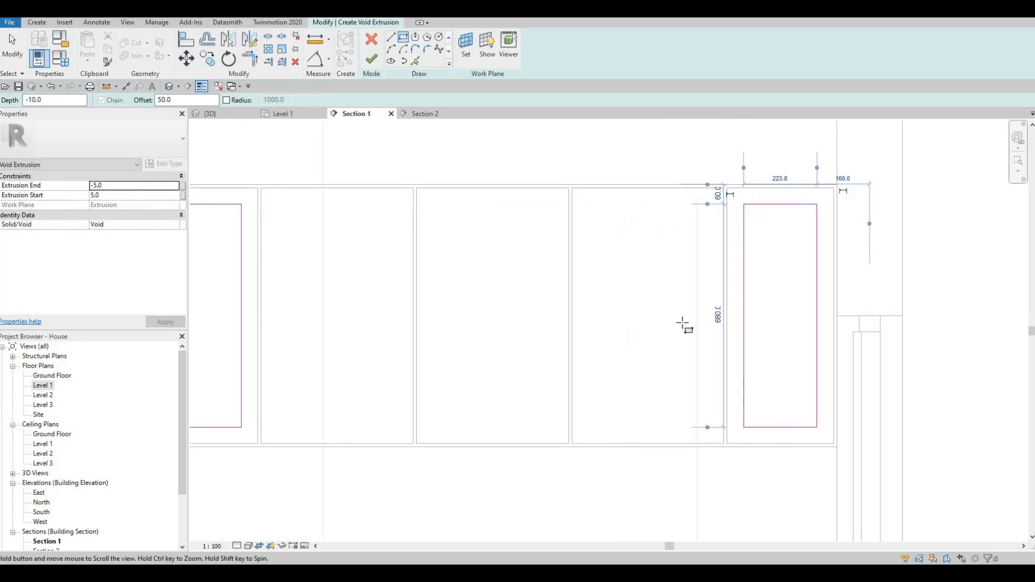
{"action": "scroll", "coordinate": [716, 303], "scroll_direction": "down", "scroll_amount": 4}
{"action": "scroll", "coordinate": [719, 302], "scroll_direction": "up", "scroll_amount": 1}
{"action": "key", "text": "Escape"}
{"action": "key", "text": "Escape"}
{"action": "key", "text": "Tab"}
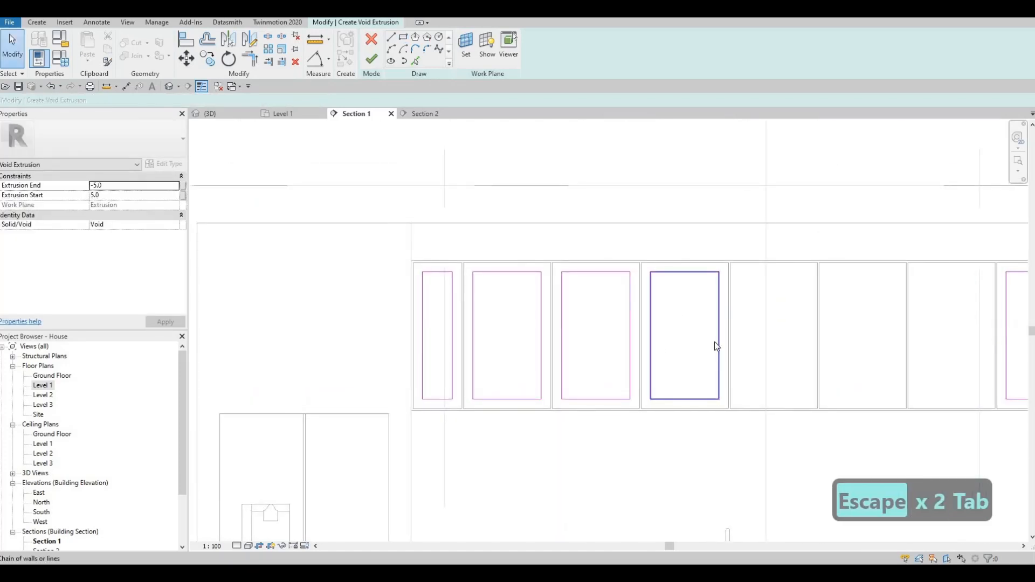
- Copy the fourth panel's inset rectangle into the remaining panels and finish the void sketch
{"action": "left_click", "coordinate": [714, 342]}
{"action": "key", "text": "c"}
{"action": "scroll", "coordinate": [720, 403], "scroll_direction": "up", "scroll_amount": 3}
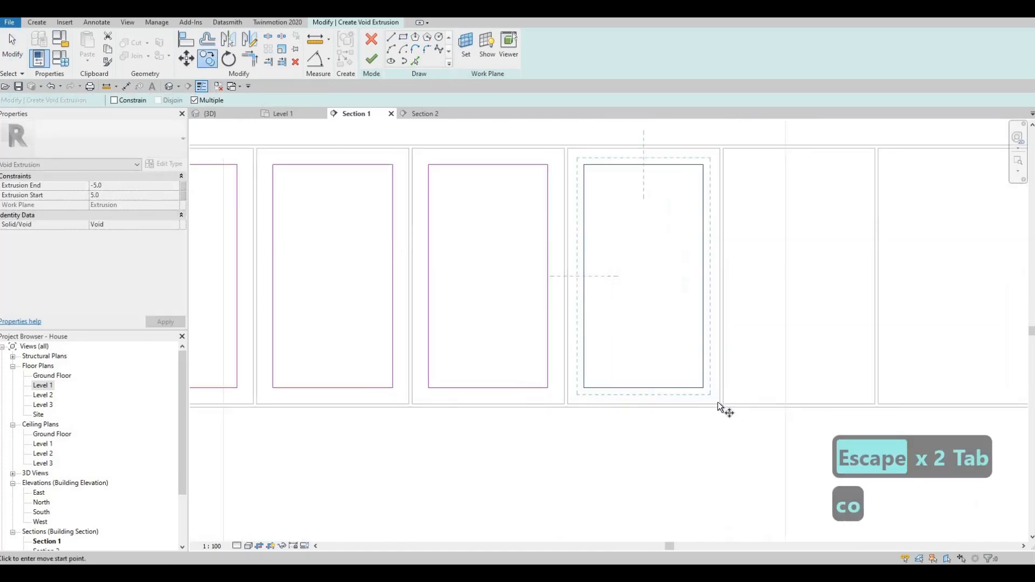
{"action": "left_click", "coordinate": [716, 403]}
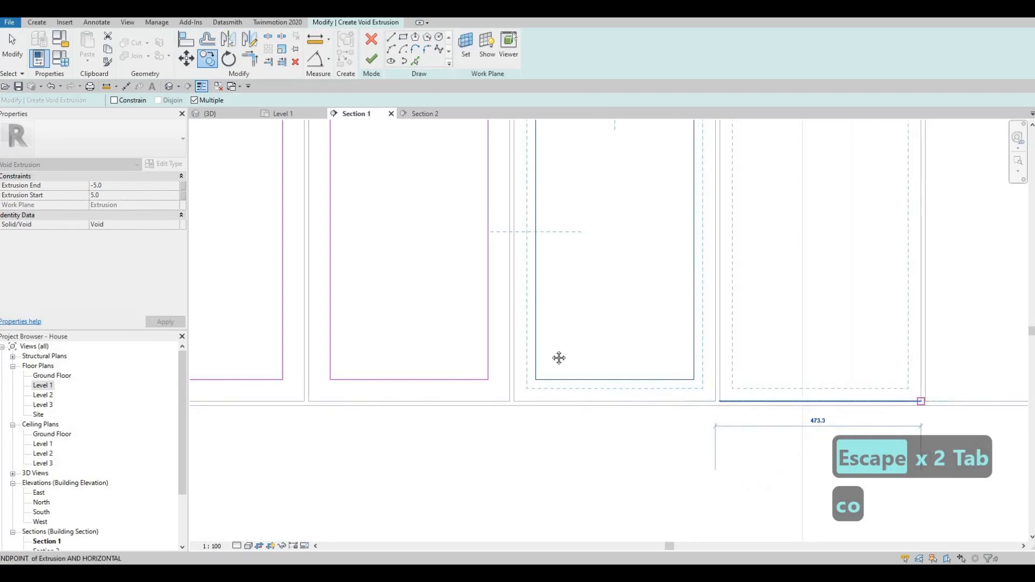
{"action": "left_click", "coordinate": [921, 401]}
{"action": "middle_click_drag", "start_coordinate": [940, 398], "coordinate": [559, 358]}
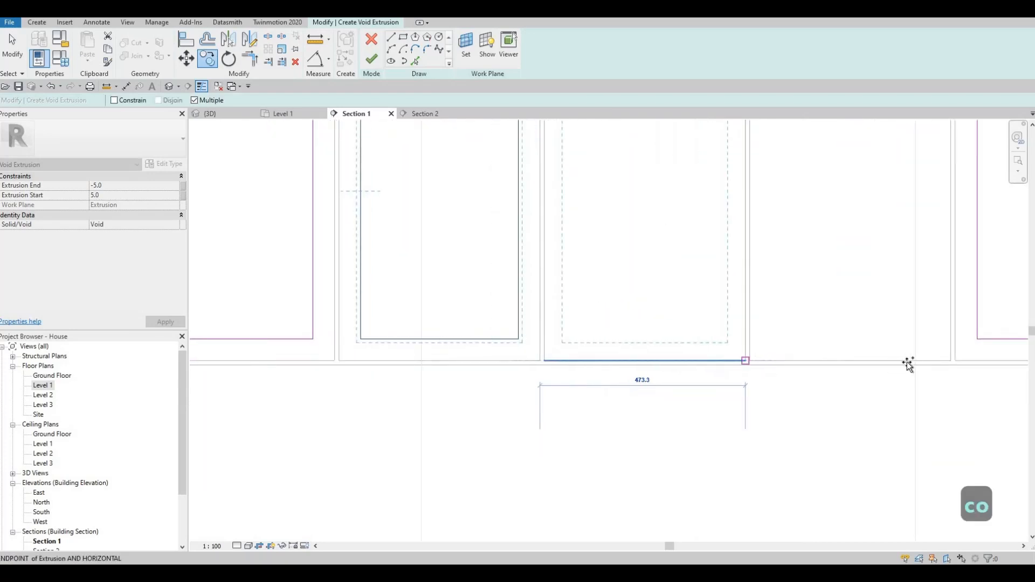
{"action": "left_click", "coordinate": [949, 360]}
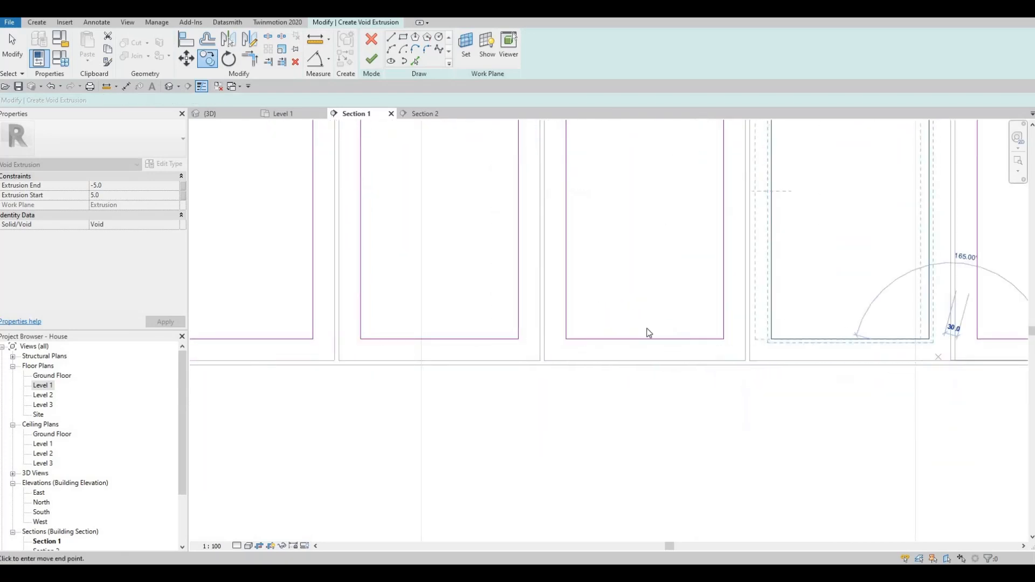
{"action": "scroll", "coordinate": [620, 324], "scroll_direction": "down", "scroll_amount": 5}
{"action": "key", "text": "Escape"}
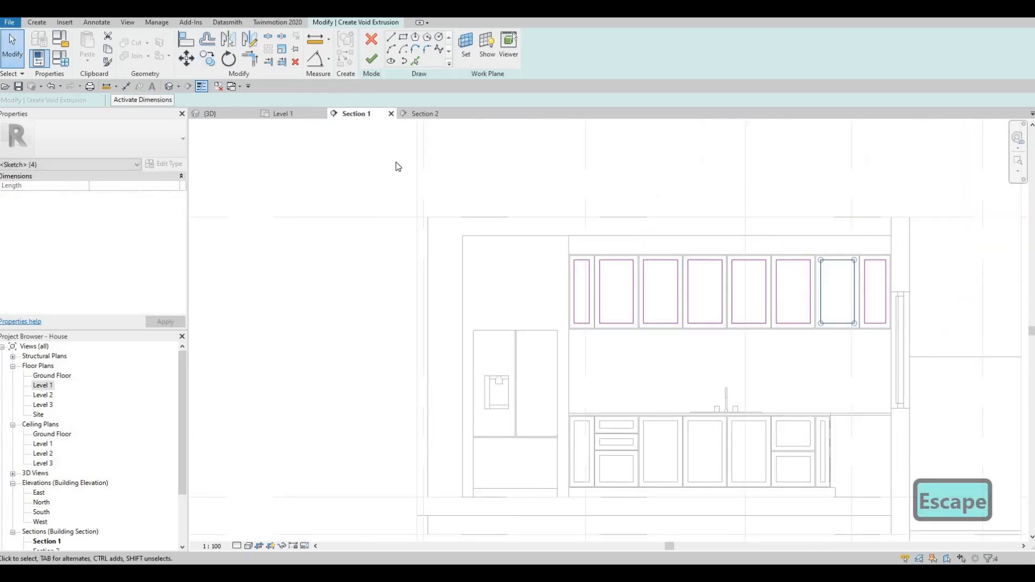
{"action": "left_click", "coordinate": [371, 58]}
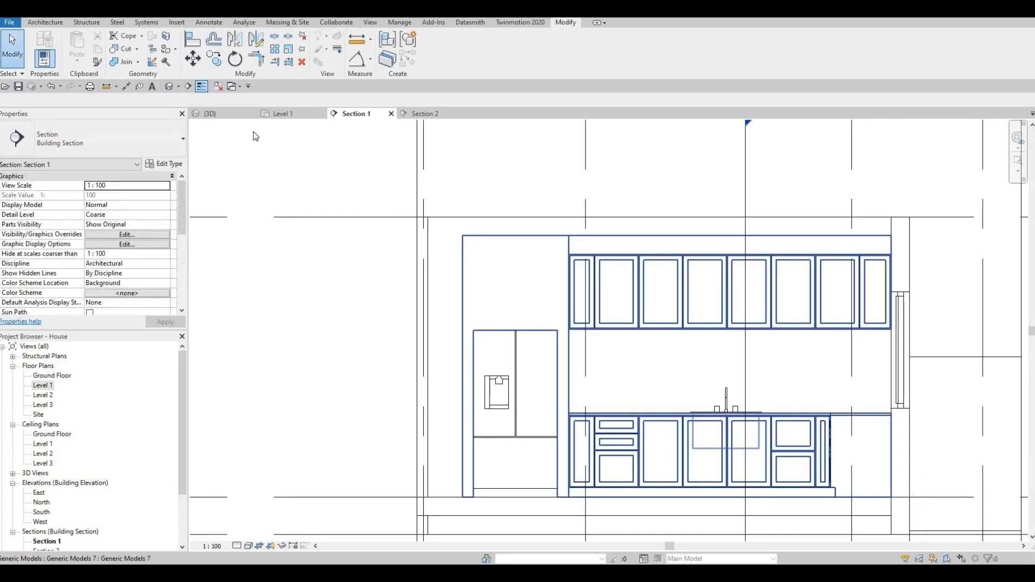
- Orbit to the kitchen and open the cabinet in-place model for editing
{"action": "key", "text": "Escape"}
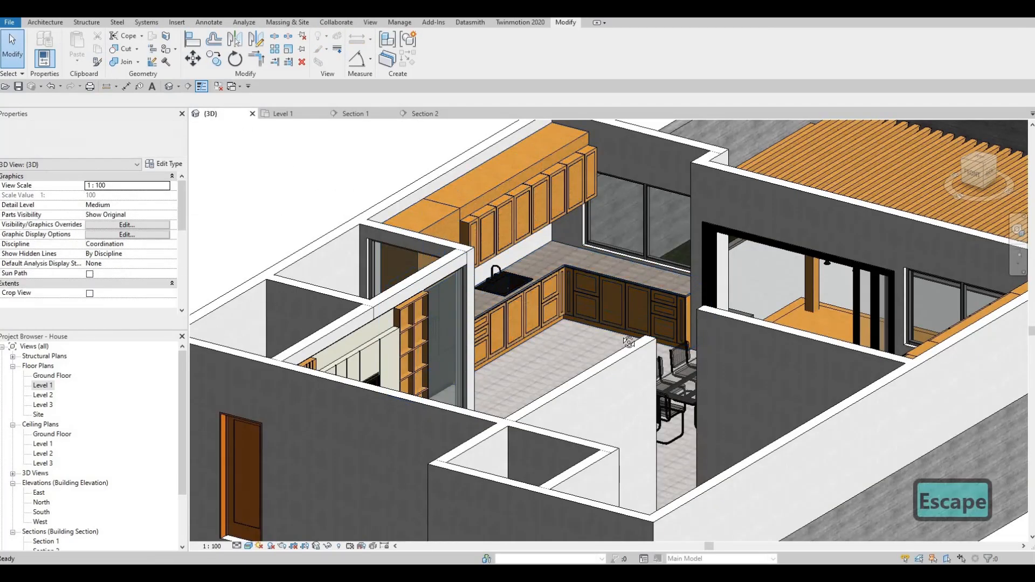
{"action": "middle_click_drag", "start_coordinate": [628, 342], "coordinate": [624, 327], "text": "shift"}
{"action": "middle_click_drag", "start_coordinate": [529, 209], "coordinate": [523, 199], "text": "shift"}
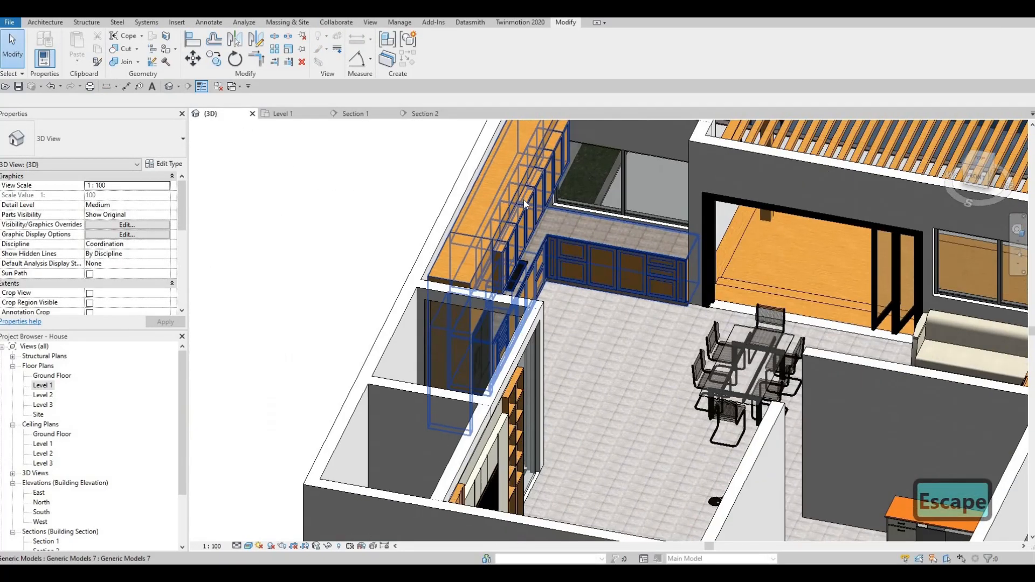
{"action": "scroll", "coordinate": [523, 200], "scroll_direction": "up", "scroll_amount": 1}
{"action": "key", "text": "Escape"}
{"action": "key", "text": "Escape"}
{"action": "left_click", "coordinate": [526, 197]}
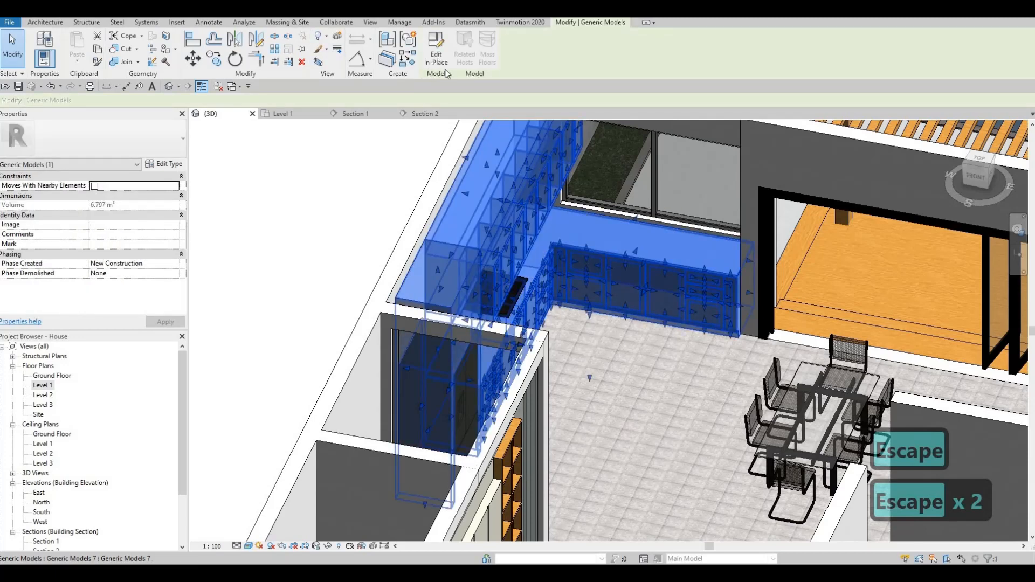
{"action": "double_click", "coordinate": [528, 189]}
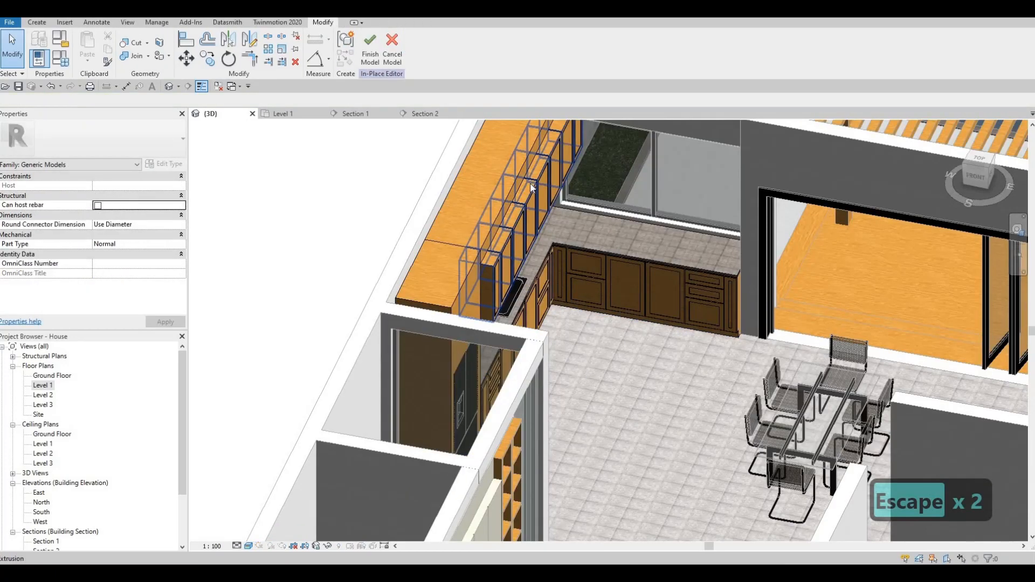
- Change the upper cabinet extrusion's Extrusion End from 400 to 10
{"action": "double_click", "coordinate": [129, 187]}
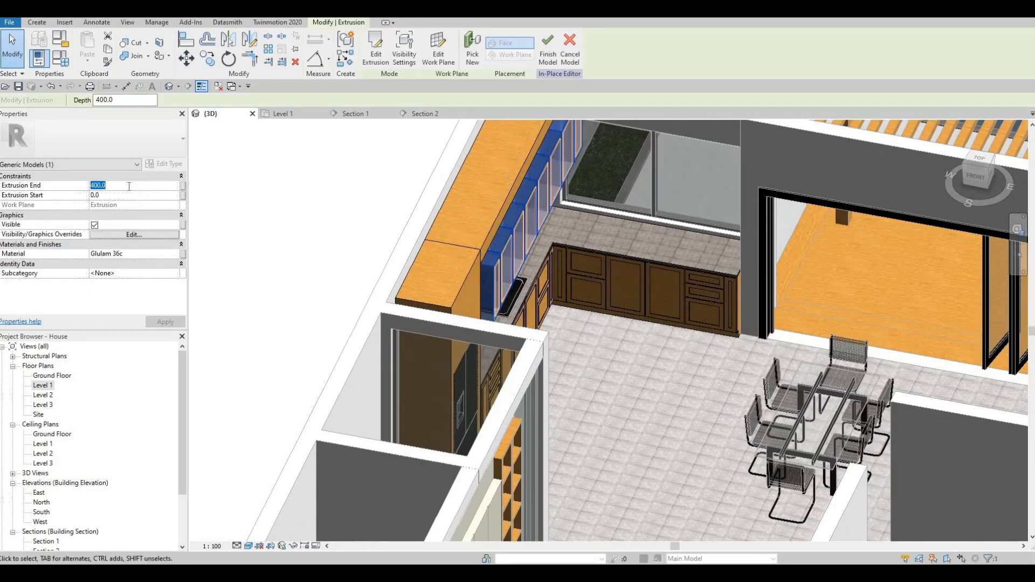
{"action": "middle_click_drag", "start_coordinate": [316, 161], "coordinate": [472, 225], "text": "shift"}
{"action": "key", "text": "Escape"}
{"action": "scroll", "coordinate": [472, 222], "scroll_direction": "up", "scroll_amount": 2}
{"action": "left_click", "coordinate": [473, 216]}
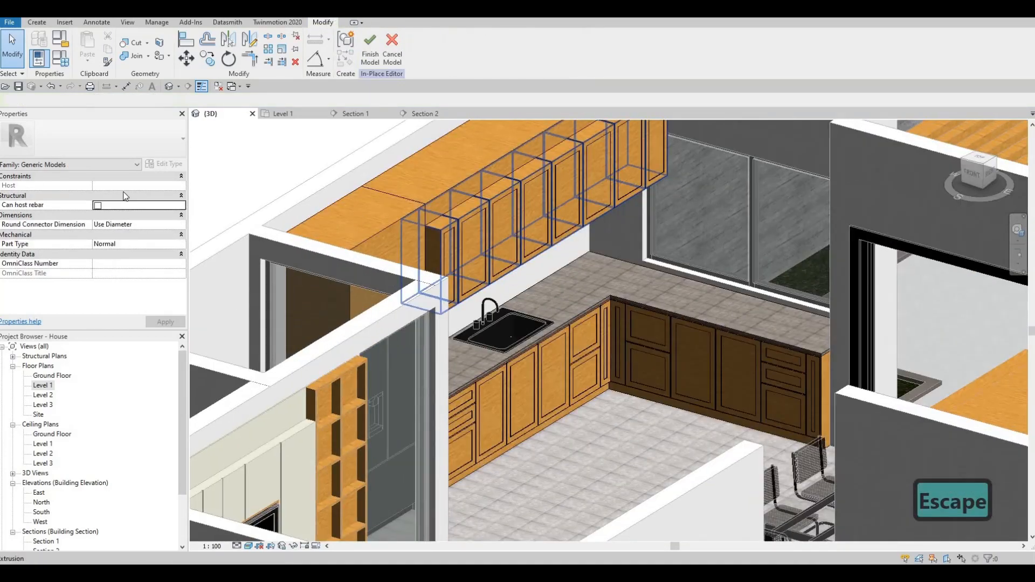
{"action": "double_click", "coordinate": [129, 186]}
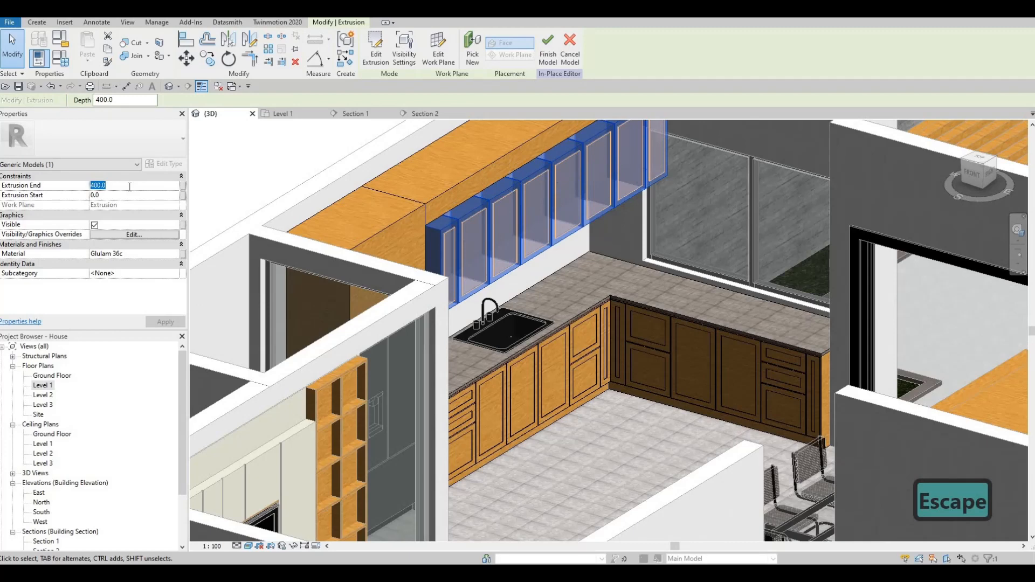
{"action": "type", "text": "10"}
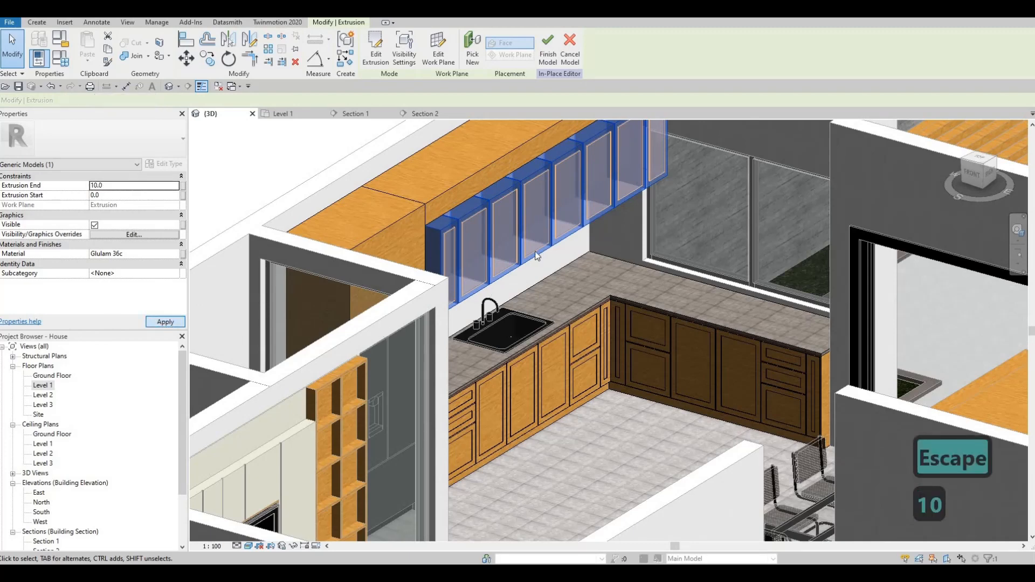
{"action": "key", "text": "Escape"}
- Orbit to the upper cabinets and select the upper and lower cabinet voids to check them
{"action": "middle_click_drag", "start_coordinate": [537, 255], "coordinate": [484, 248], "text": "shift"}
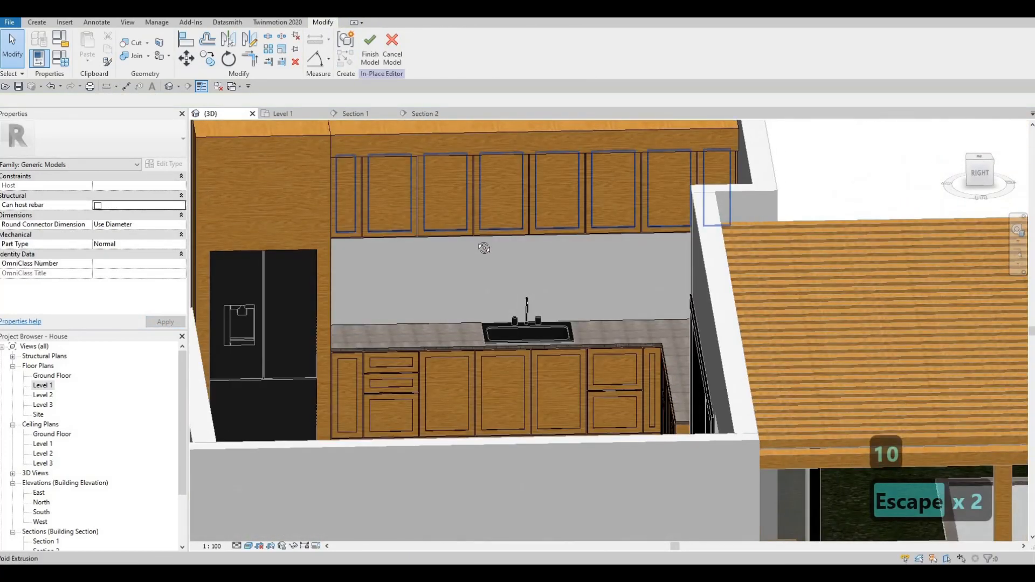
{"action": "middle_click_drag", "start_coordinate": [518, 198], "coordinate": [589, 190], "text": "shift"}
{"action": "scroll", "coordinate": [588, 216], "scroll_direction": "up", "scroll_amount": 5}
{"action": "key", "text": "Escape"}
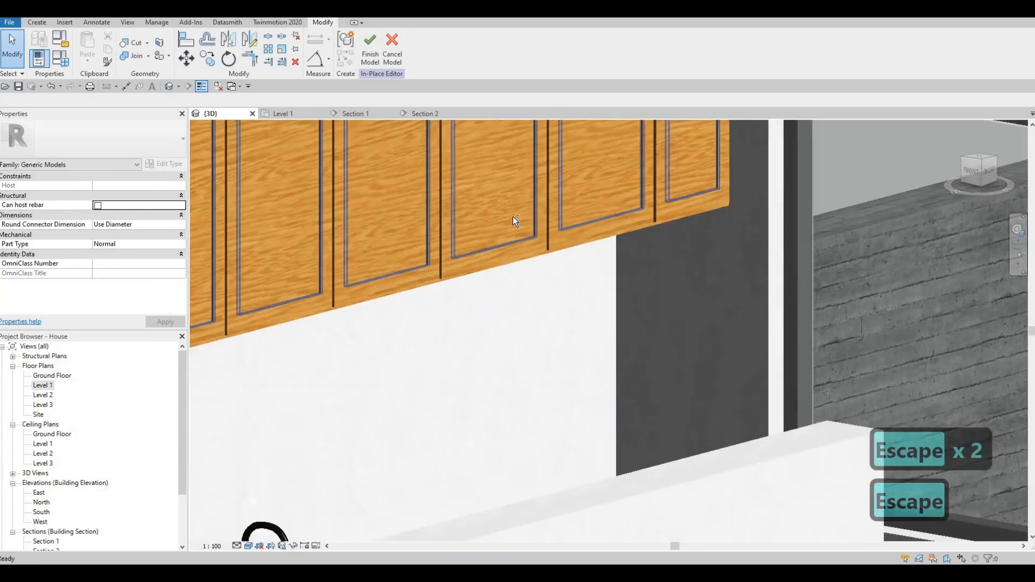
{"action": "middle_click_drag", "start_coordinate": [513, 215], "coordinate": [480, 220], "text": "shift"}
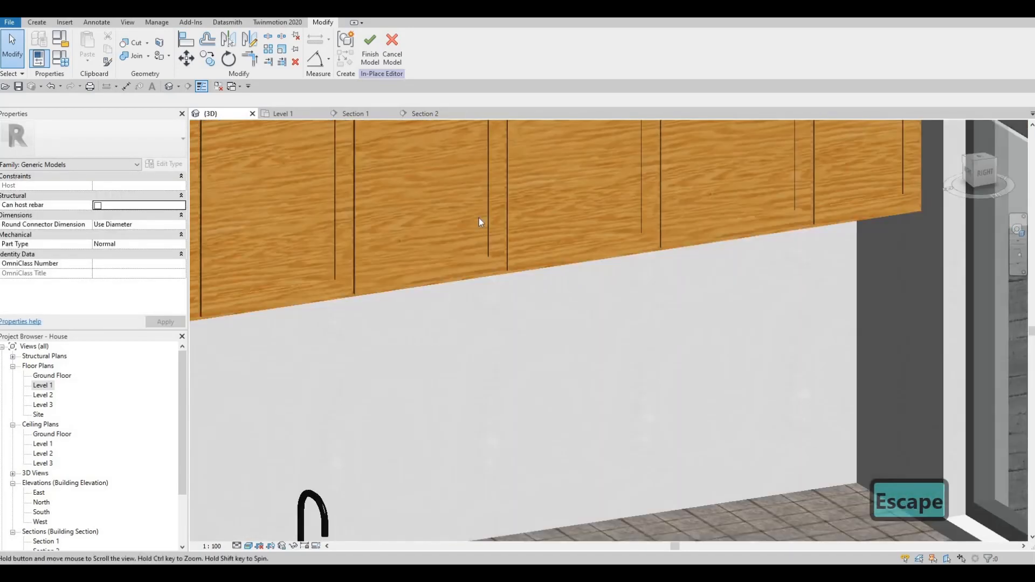
{"action": "left_click", "coordinate": [459, 249]}
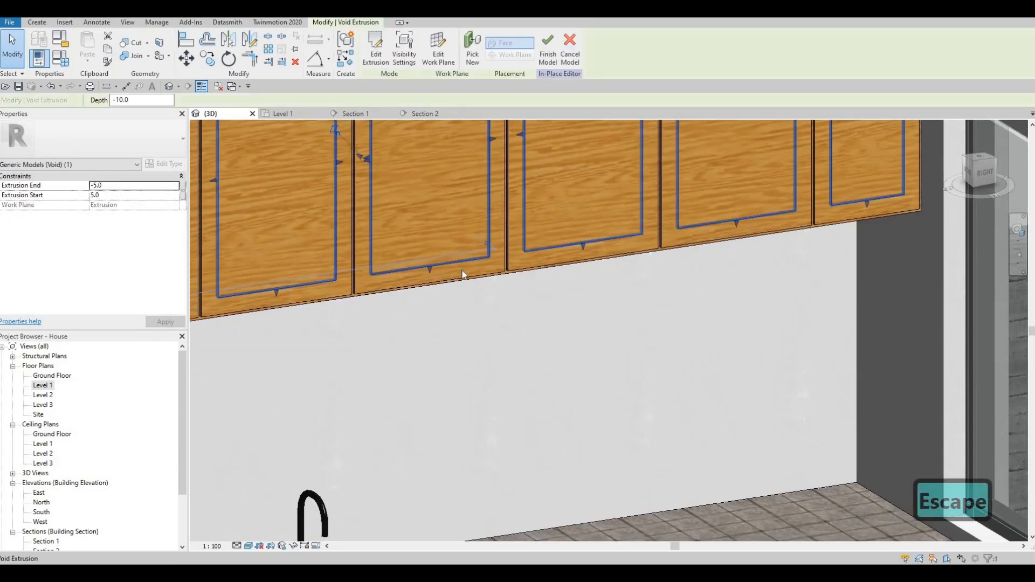
{"action": "scroll", "coordinate": [540, 429], "scroll_direction": "down", "scroll_amount": 5}
{"action": "middle_click_drag", "start_coordinate": [541, 429], "coordinate": [572, 441], "text": "shift"}
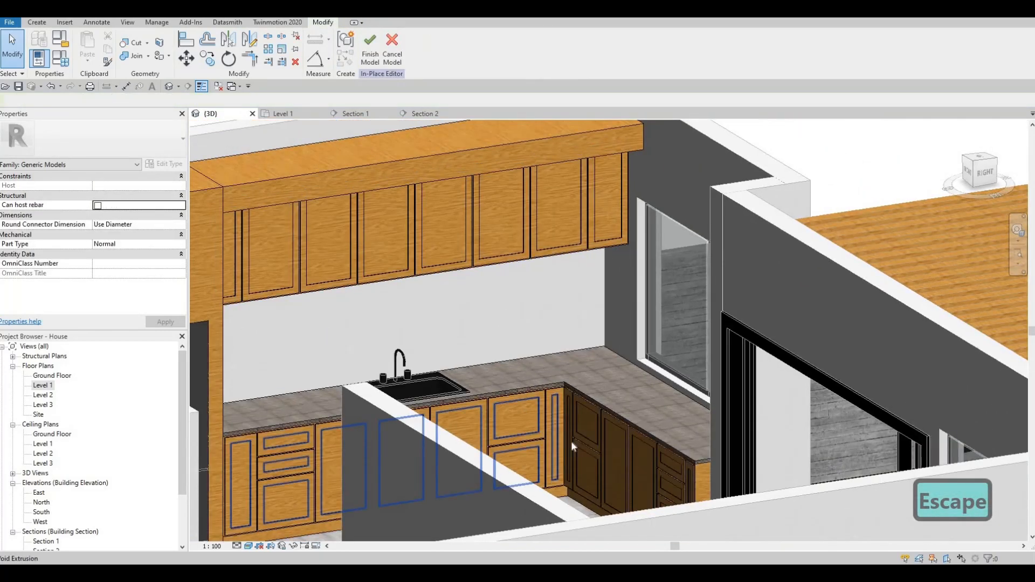
{"action": "left_click", "coordinate": [611, 448]}
{"action": "left_click", "coordinate": [273, 449]}
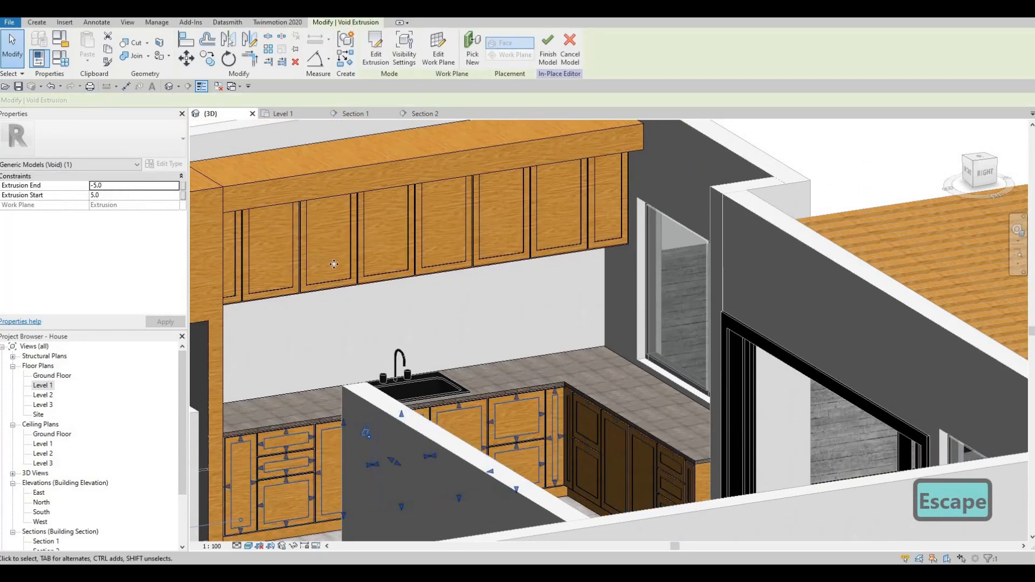
{"action": "left_click", "coordinate": [333, 264]}
{"action": "key", "text": "Escape"}
{"action": "left_click", "coordinate": [479, 419]}
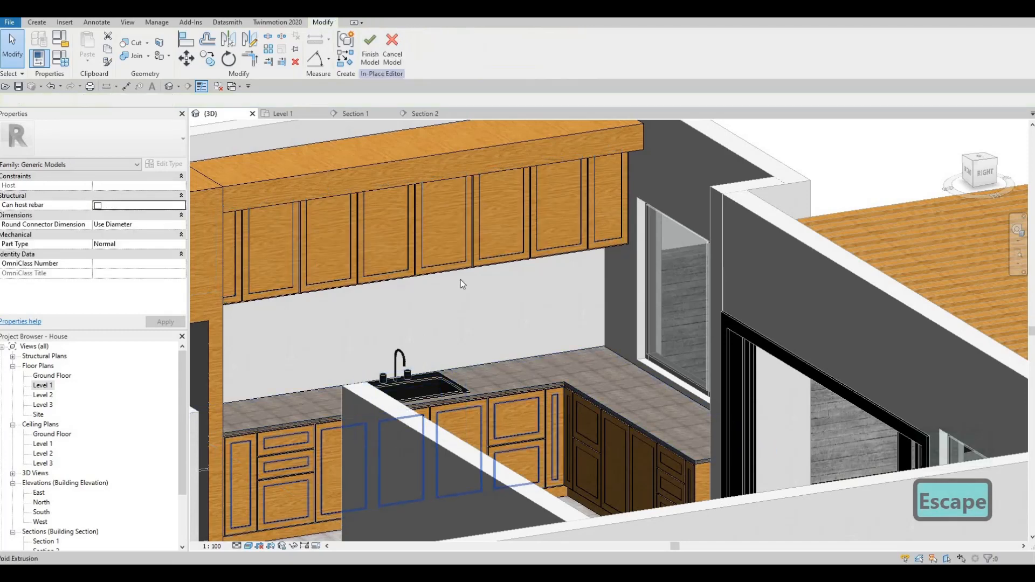
{"action": "key", "text": "Escape"}
- Orbit around the kitchen to review the recessed cabinet fronts from several angles
{"action": "middle_click_drag", "start_coordinate": [366, 289], "coordinate": [522, 318]}
{"action": "middle_click_drag", "start_coordinate": [621, 280], "coordinate": [634, 285]}
{"action": "middle_click_drag", "start_coordinate": [634, 284], "coordinate": [469, 302], "text": "shift"}
{"action": "middle_click_drag", "start_coordinate": [621, 304], "coordinate": [548, 310], "text": "shift"}
{"action": "key", "text": "Escape"}
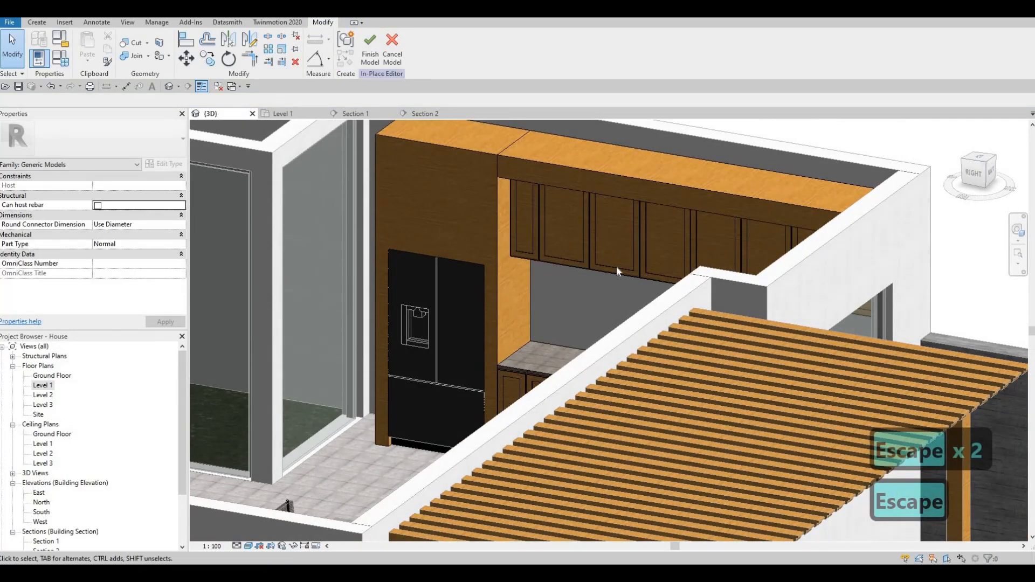
{"action": "middle_click_drag", "start_coordinate": [617, 267], "coordinate": [631, 257], "text": "shift"}
{"action": "middle_click_drag", "start_coordinate": [428, 204], "coordinate": [503, 194]}
{"action": "scroll", "coordinate": [503, 194], "scroll_direction": "down", "scroll_amount": 1}
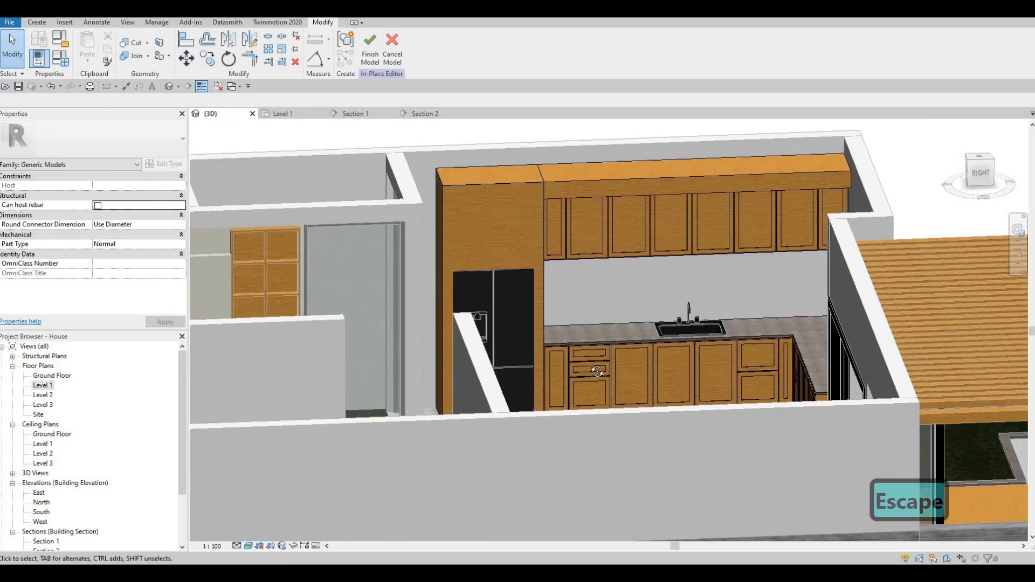
{"action": "middle_click_drag", "start_coordinate": [503, 237], "coordinate": [494, 216], "text": "shift"}
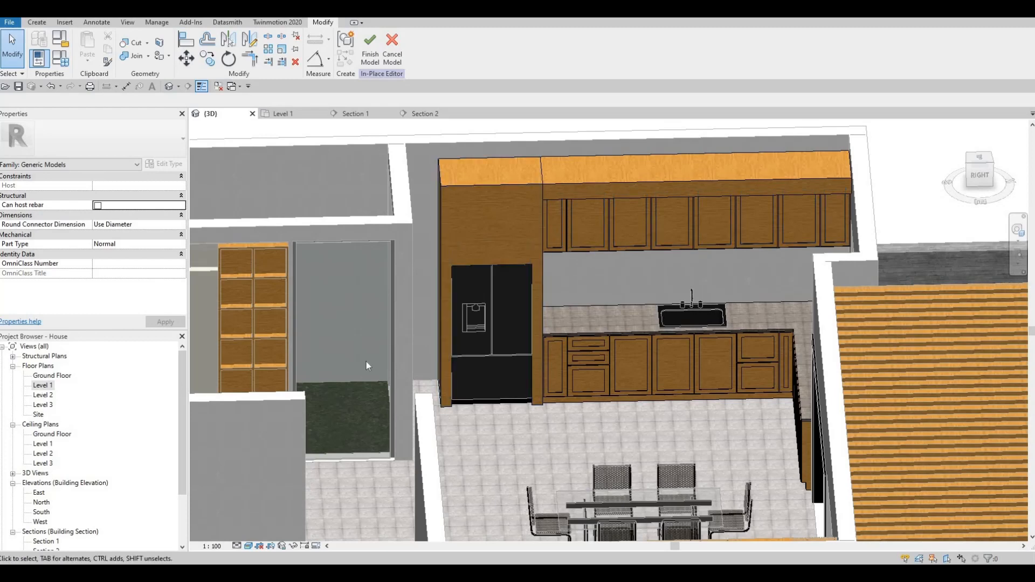
- Switch to the Section 1 view and clear the selection
{"action": "key", "text": "ctrl+Tab"}
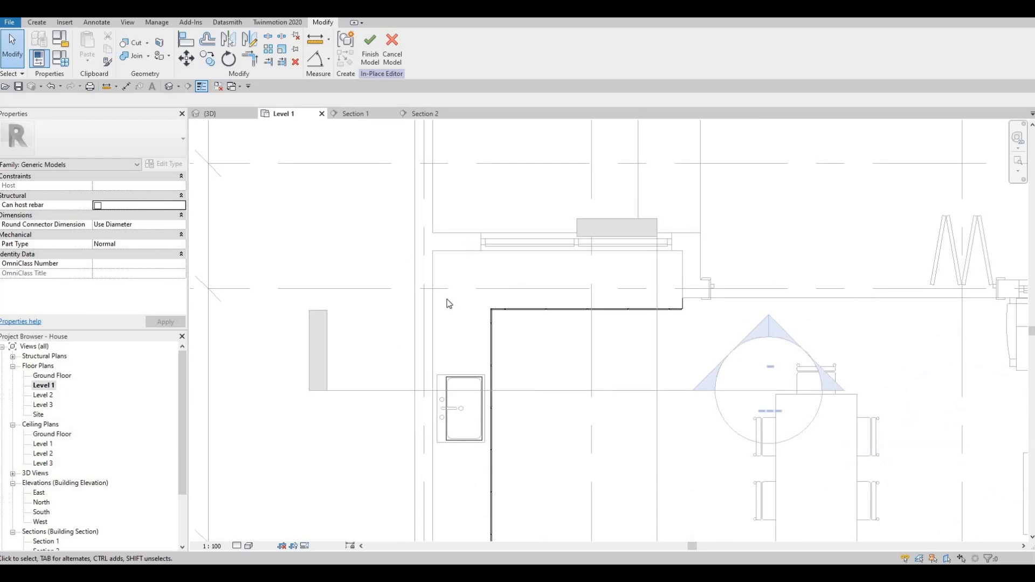
{"action": "key", "text": "ctrl+Tab"}
{"action": "scroll", "coordinate": [497, 283], "scroll_direction": "down", "scroll_amount": 2}
{"action": "key", "text": "Escape"}
{"action": "key", "text": "Escape"}
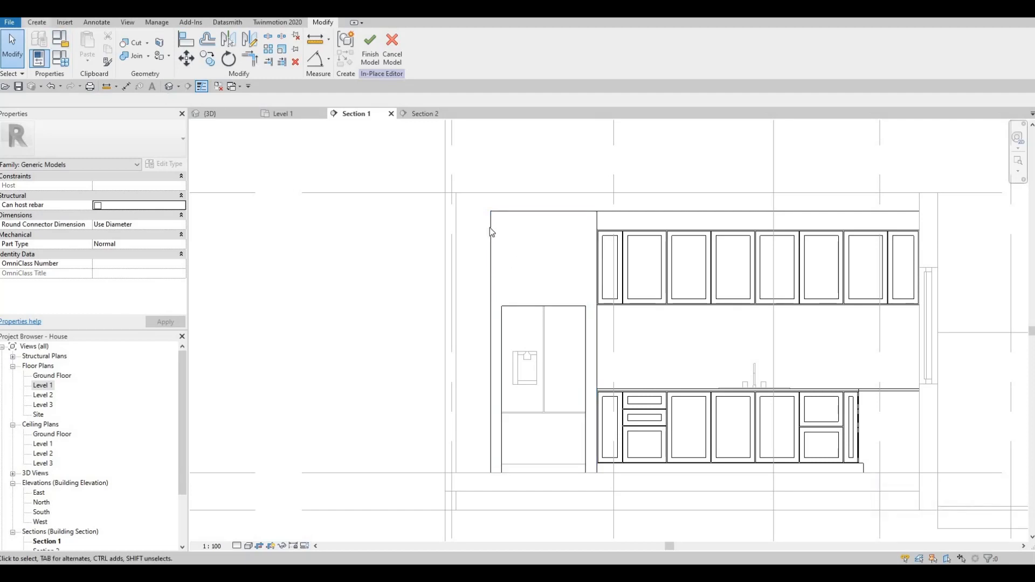
- Start a void extrusion using the fridge enclosure face as the work plane
{"action": "key", "text": "Escape"}
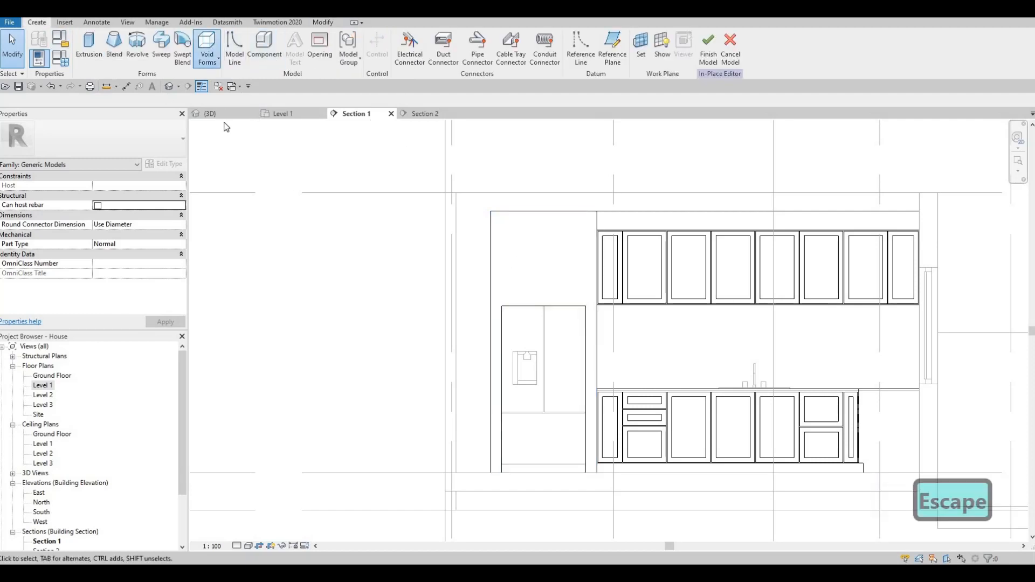
{"action": "left_click", "coordinate": [208, 54]}
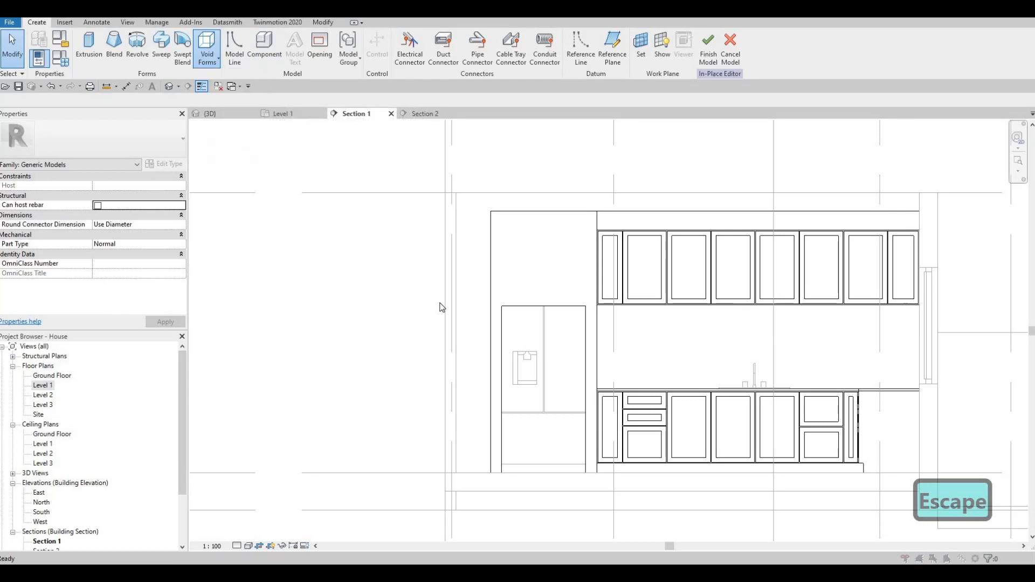
{"action": "left_click", "coordinate": [488, 351]}
{"action": "left_click", "coordinate": [549, 279]}
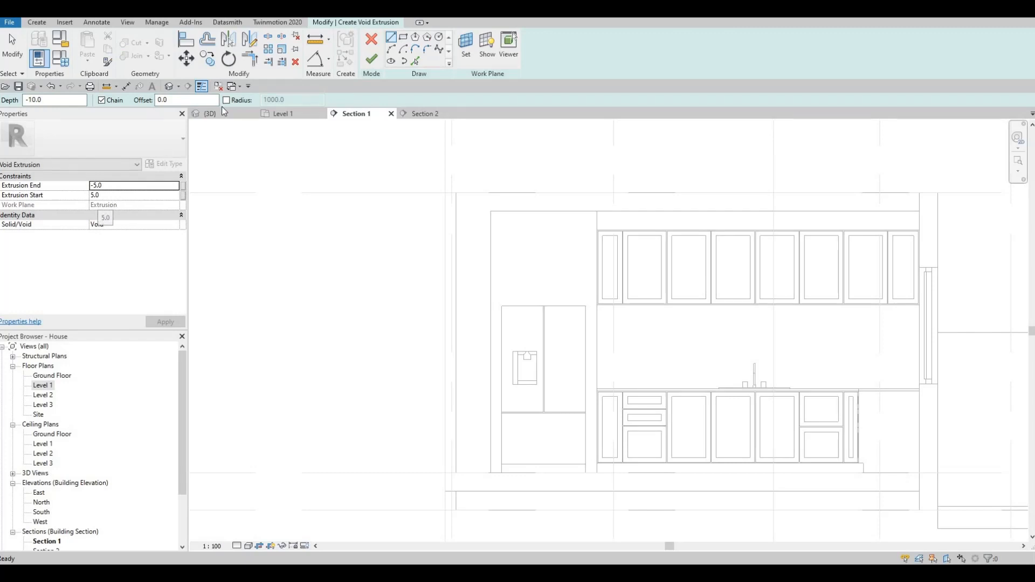
- Sketch a rectangle for the void above the fridge
{"action": "left_click", "coordinate": [501, 296]}
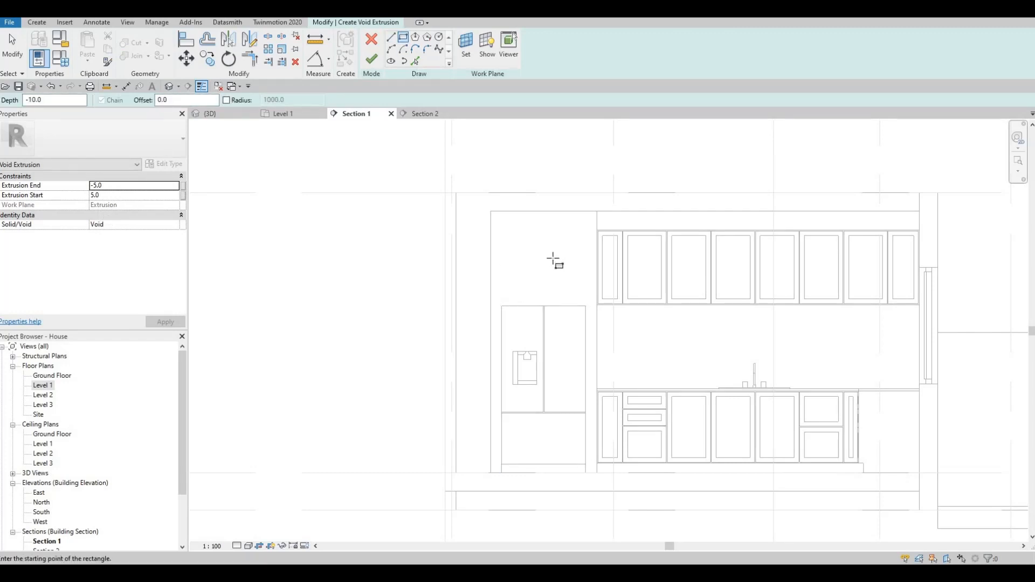
{"action": "left_click", "coordinate": [589, 229]}
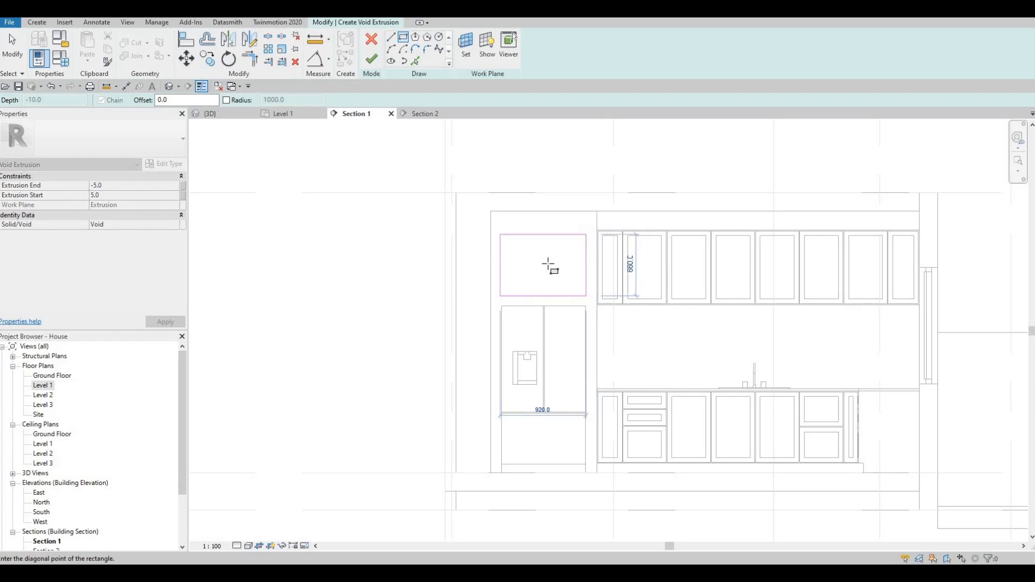
{"action": "key", "text": "Escape"}
{"action": "key", "text": "Escape"}
{"action": "scroll", "coordinate": [548, 264], "scroll_direction": "up", "scroll_amount": 2}
{"action": "key", "text": "Escape"}
{"action": "left_click", "coordinate": [554, 213]}
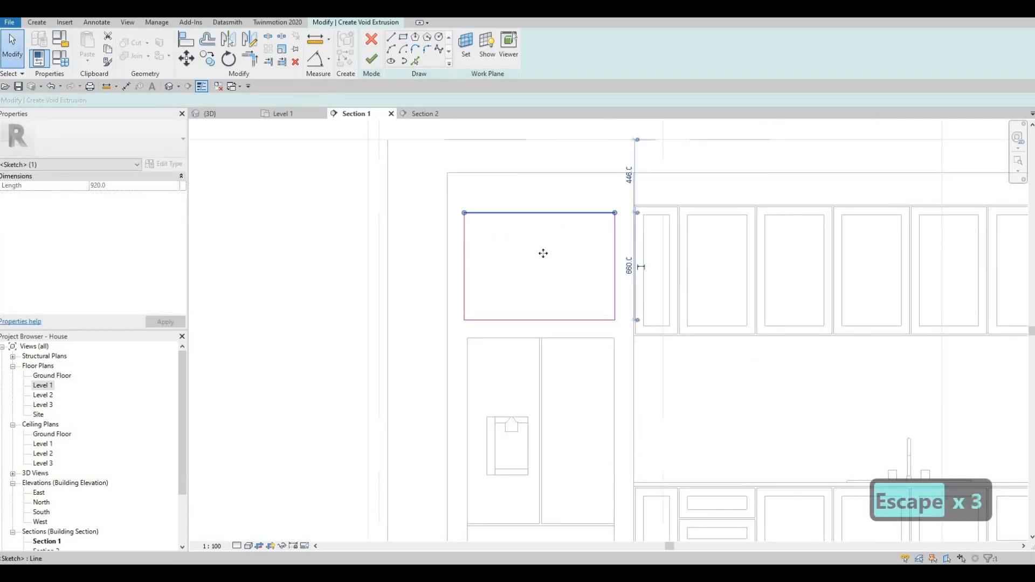
{"action": "key", "text": "Escape"}
{"action": "key", "text": "Escape"}
{"action": "key", "text": "Escape"}
- Align (AL) the rectangle's left and right sides to the fridge's edges
{"action": "key", "text": "a"}
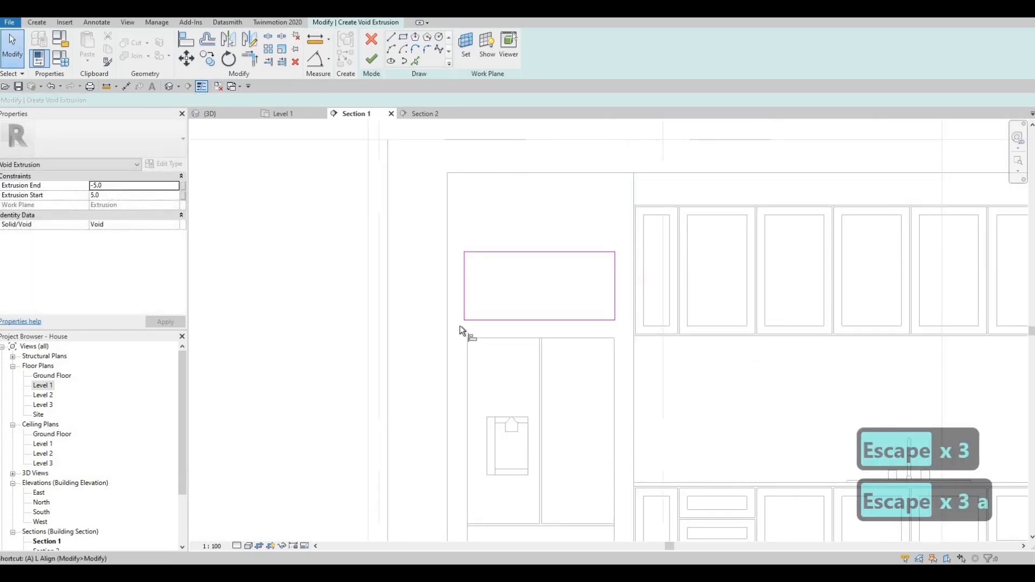
{"action": "key", "text": "l"}
{"action": "left_click", "coordinate": [468, 343]}
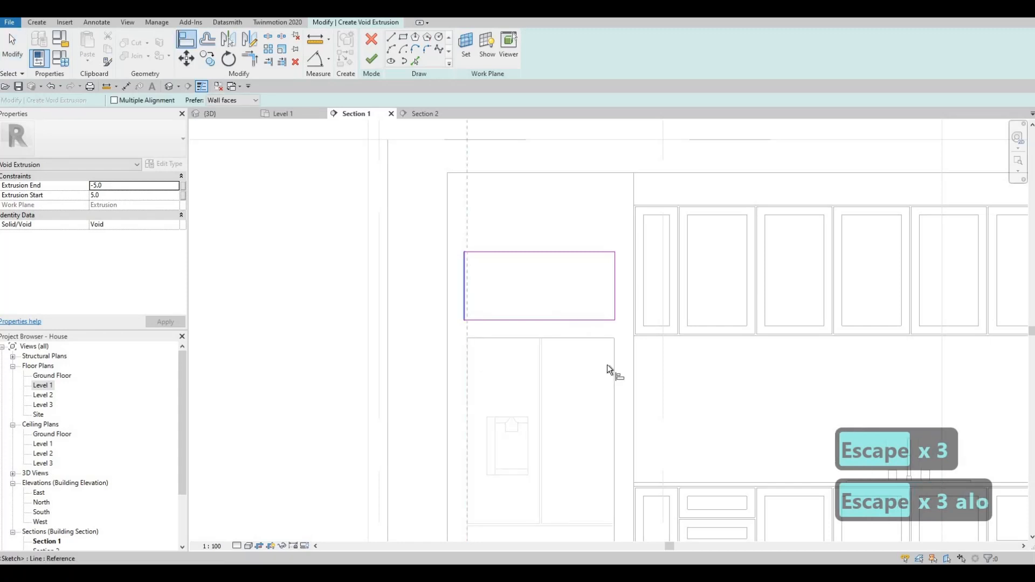
{"action": "left_click", "coordinate": [614, 345]}
{"action": "left_click", "coordinate": [615, 291]}
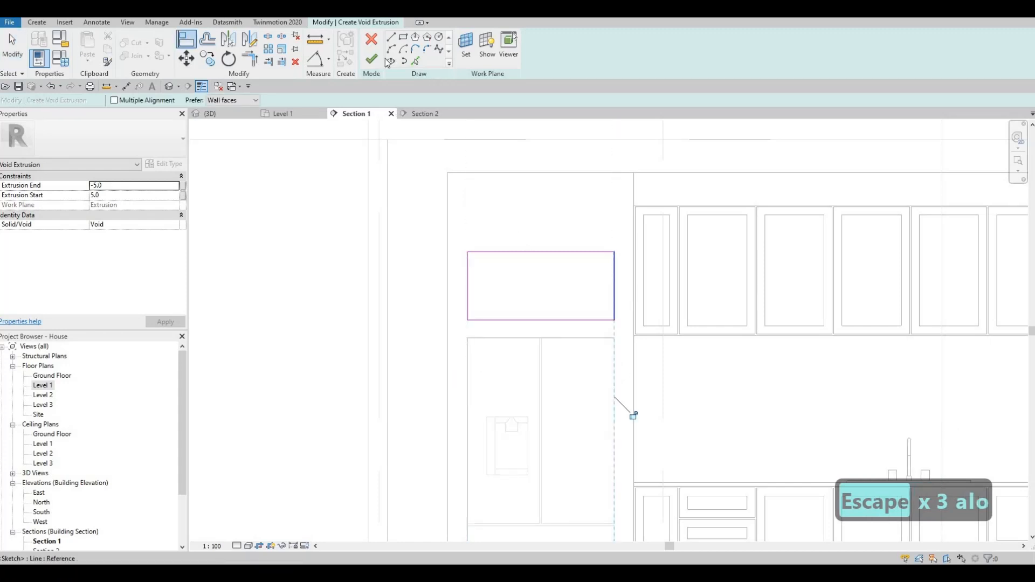
{"action": "key", "text": "Escape"}
{"action": "key", "text": "Escape"}
- View the finished void in 3D from the kitchen's right side and pull its start face outward
{"action": "left_click", "coordinate": [212, 116]}
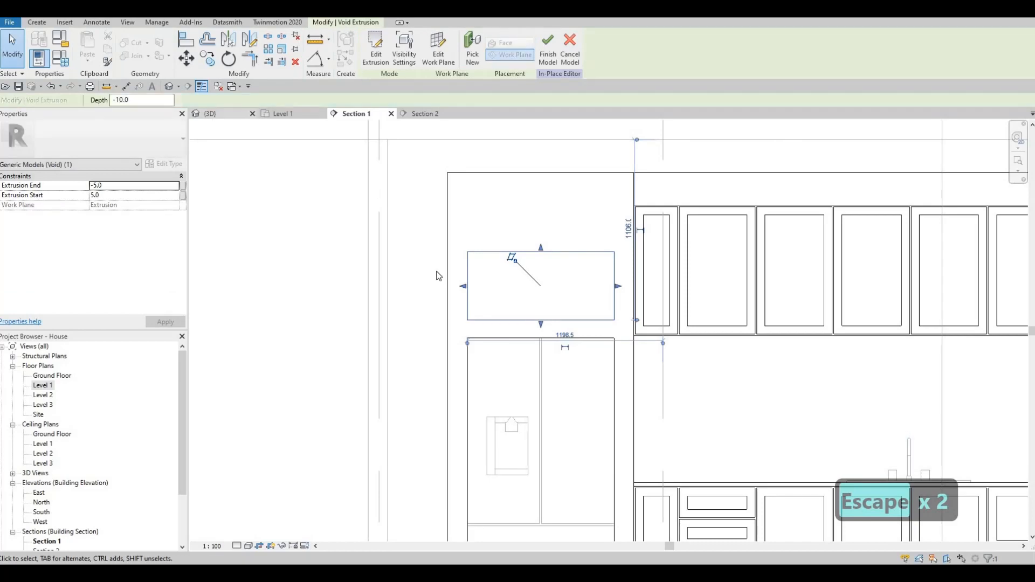
{"action": "middle_click_drag", "start_coordinate": [529, 317], "coordinate": [469, 302], "text": "shift"}
{"action": "middle_click_drag", "start_coordinate": [489, 232], "coordinate": [547, 254], "text": "shift"}
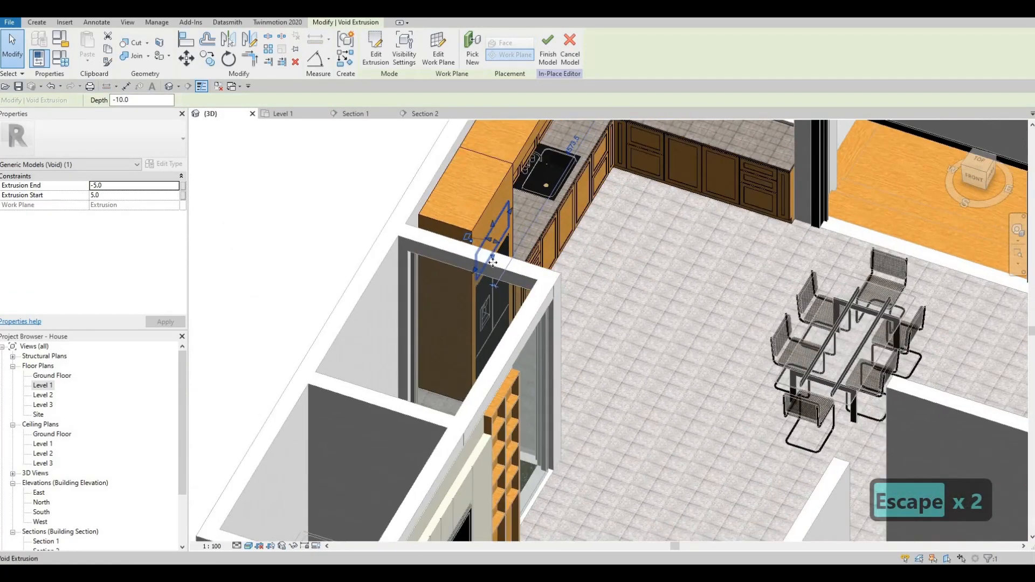
- Deepen the void to an Extrusion Start of 463.5 and cut the glulam enclosure with it
{"action": "scroll", "coordinate": [497, 270], "scroll_direction": "up", "scroll_amount": 4}
{"action": "mouse_move", "coordinate": [492, 268]}
{"action": "left_mouse_down"}
{"action": "mouse_move", "coordinate": [405, 228]}
{"action": "mouse_move", "coordinate": [487, 287]}
{"action": "left_mouse_up"}
{"action": "middle_click_drag", "start_coordinate": [487, 287], "coordinate": [434, 277], "text": "shift"}
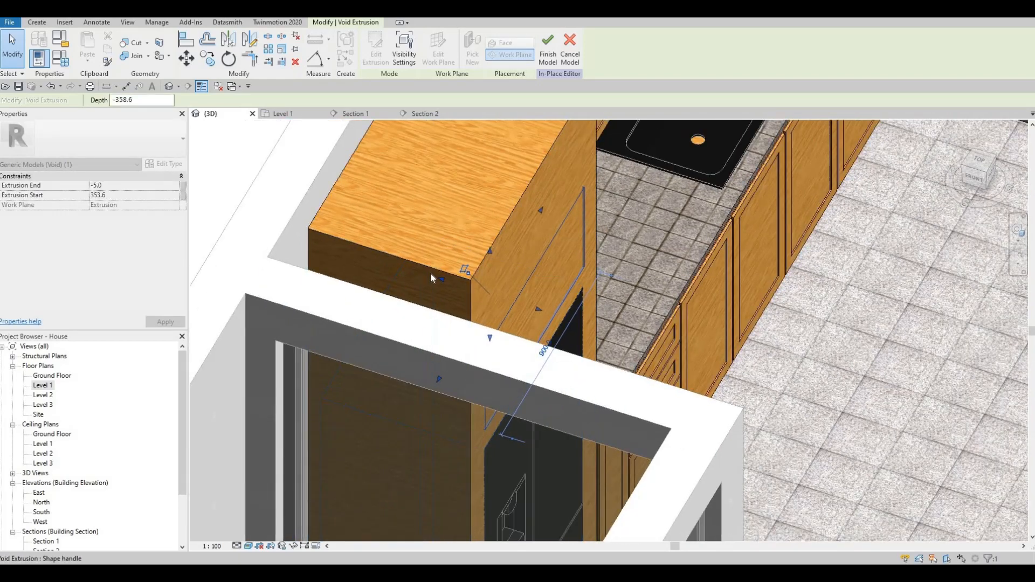
{"action": "left_click_drag", "start_coordinate": [437, 279], "coordinate": [411, 270]}
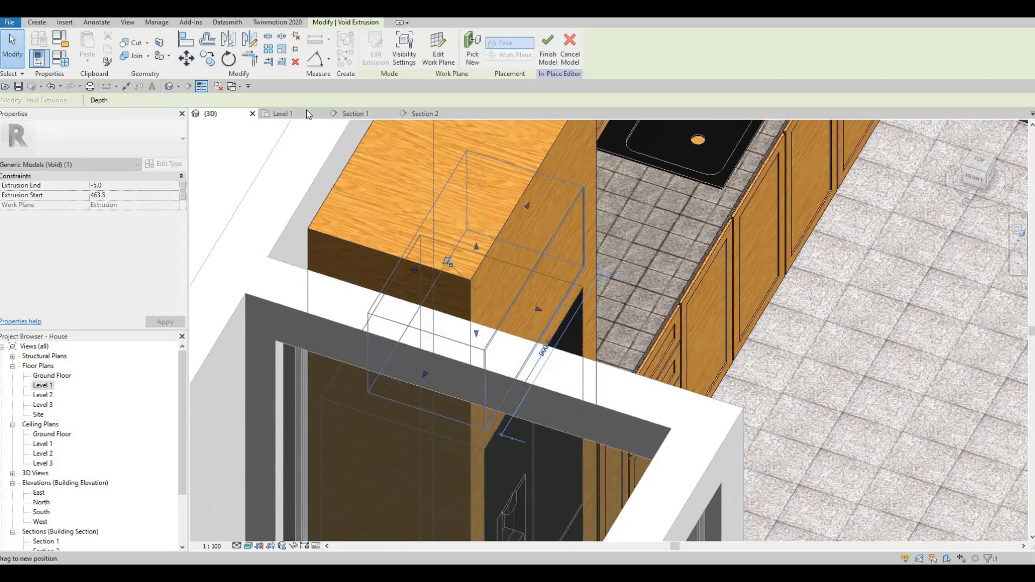
{"action": "left_click", "coordinate": [137, 46]}
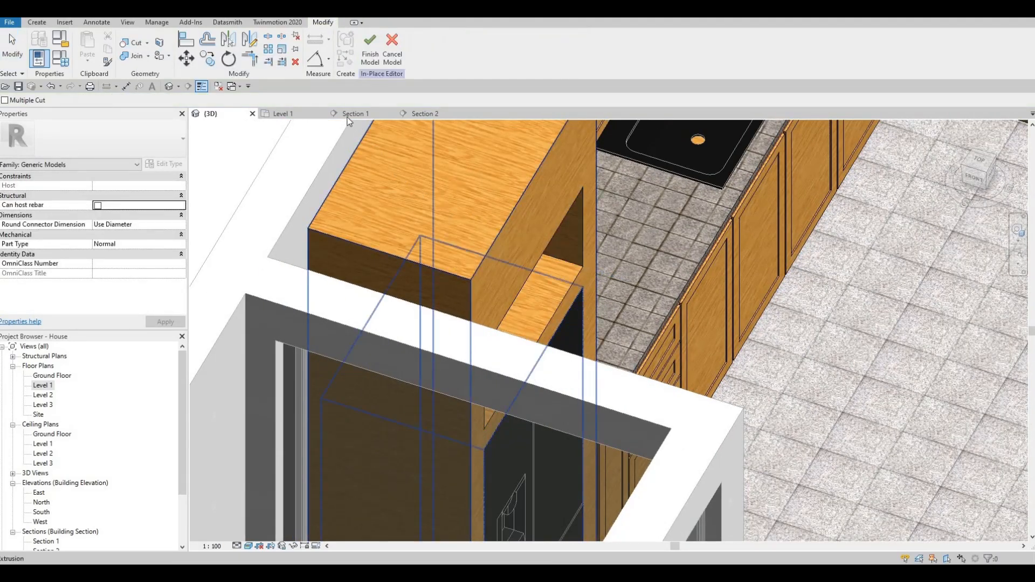
{"action": "middle_click_drag", "start_coordinate": [482, 244], "coordinate": [313, 118], "text": "shift"}
{"action": "key", "text": "Escape"}
- Return to Section 1 centered on the kitchen elevation
{"action": "left_click", "coordinate": [357, 113]}
{"action": "mouse_move", "coordinate": [449, 210]}
{"action": "middle_mouse_down"}
{"action": "mouse_move", "coordinate": [510, 259]}
{"action": "mouse_move", "coordinate": [447, 227]}
{"action": "middle_mouse_up"}
{"action": "scroll", "coordinate": [447, 227], "scroll_direction": "down", "scroll_amount": 1}
{"action": "middle_click_drag", "start_coordinate": [562, 269], "coordinate": [575, 238]}
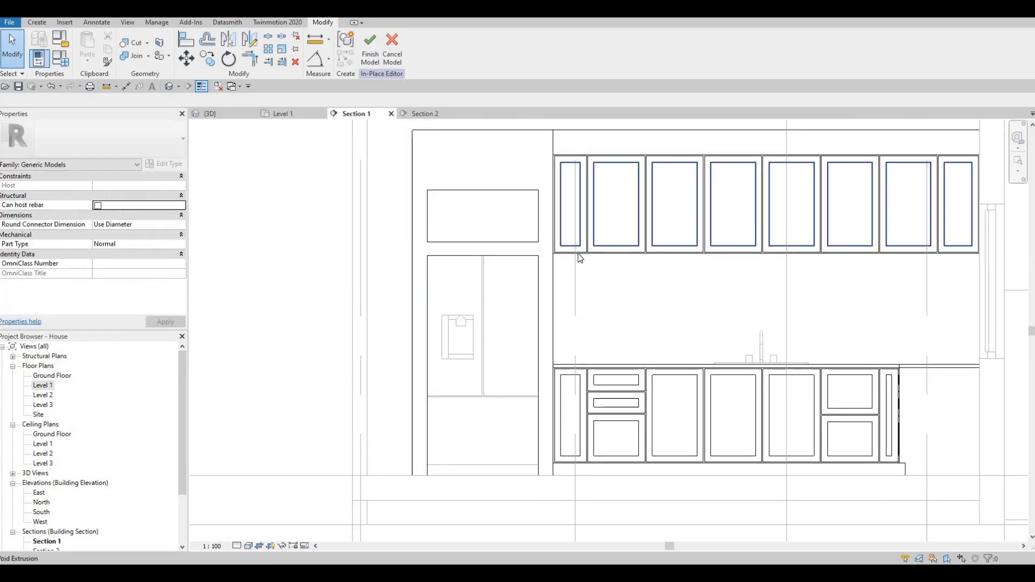
- Deselect the fridge enclosure, lower-cabinet extrusion and upper-cabinet void so nothing stays selected
{"action": "key", "text": "Escape"}
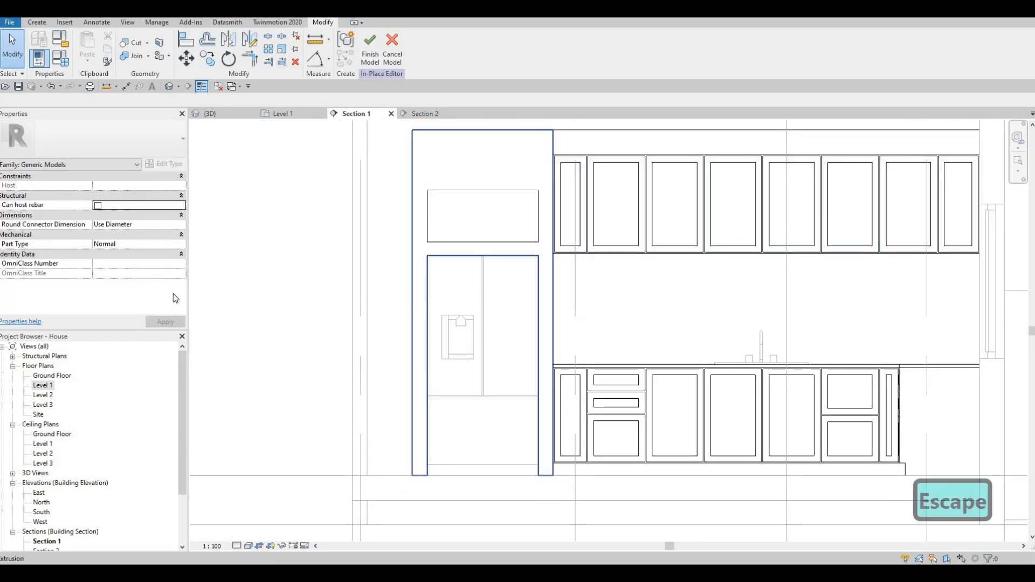
{"action": "key", "text": "Escape"}
{"action": "left_click", "coordinate": [588, 390]}
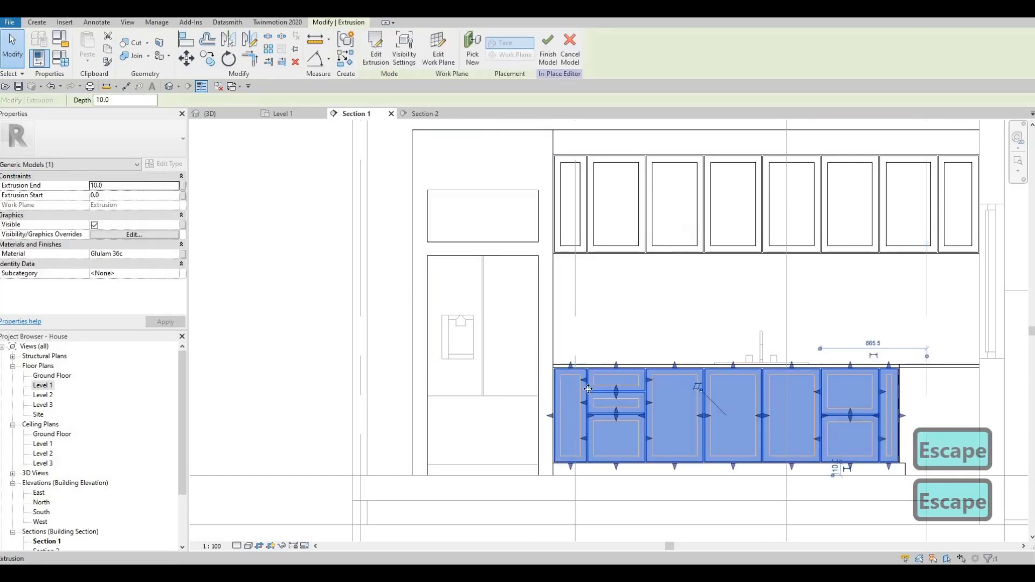
{"action": "key", "text": "Escape"}
{"action": "left_click", "coordinate": [610, 241]}
{"action": "key", "text": "Escape"}
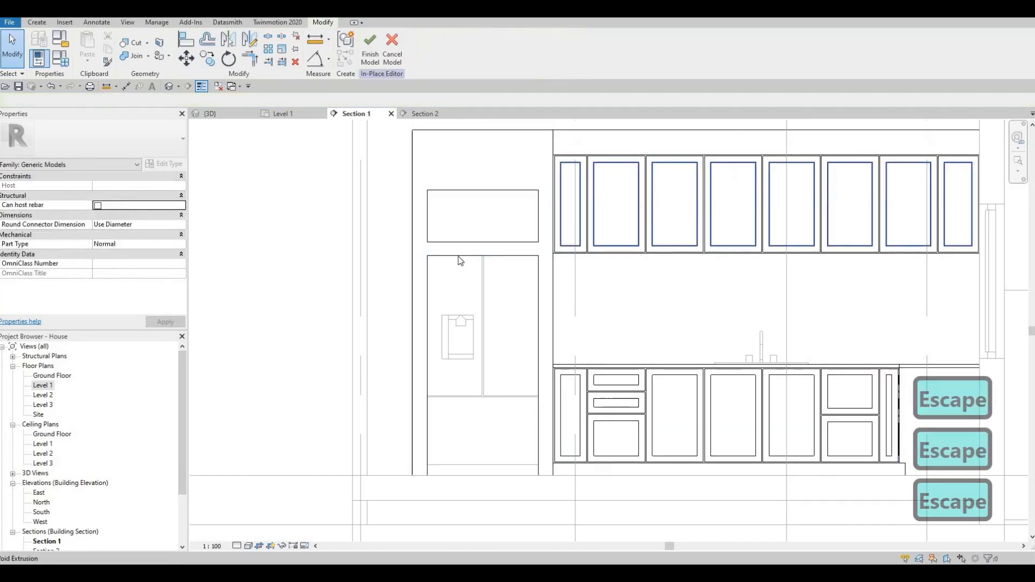
{"action": "key", "text": "Escape"}
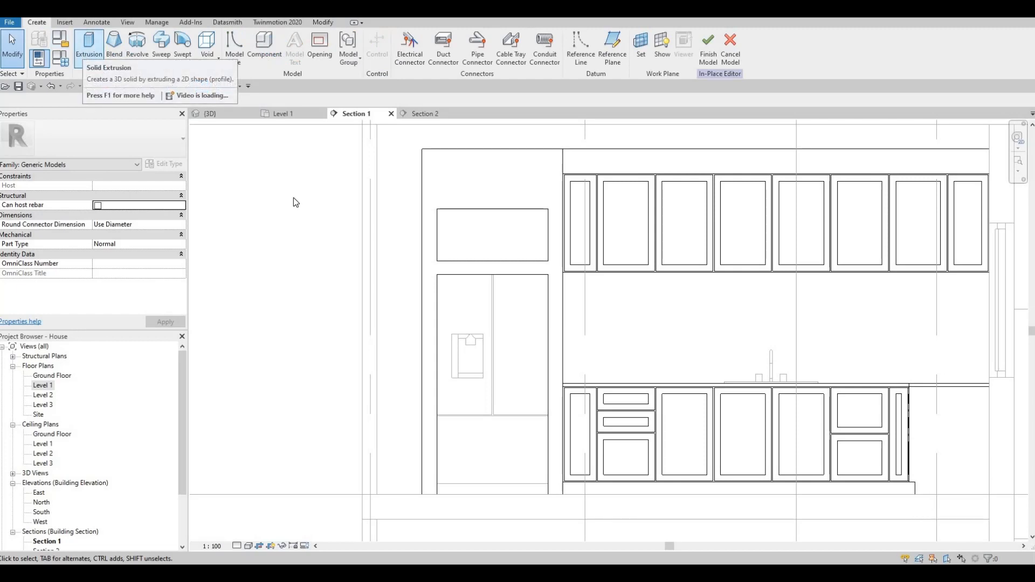
- Place the extrusion on the fridge face with Glulam 36c material and 10.0 depth
{"action": "key", "text": "Return"}
{"action": "left_click", "coordinate": [515, 189]}
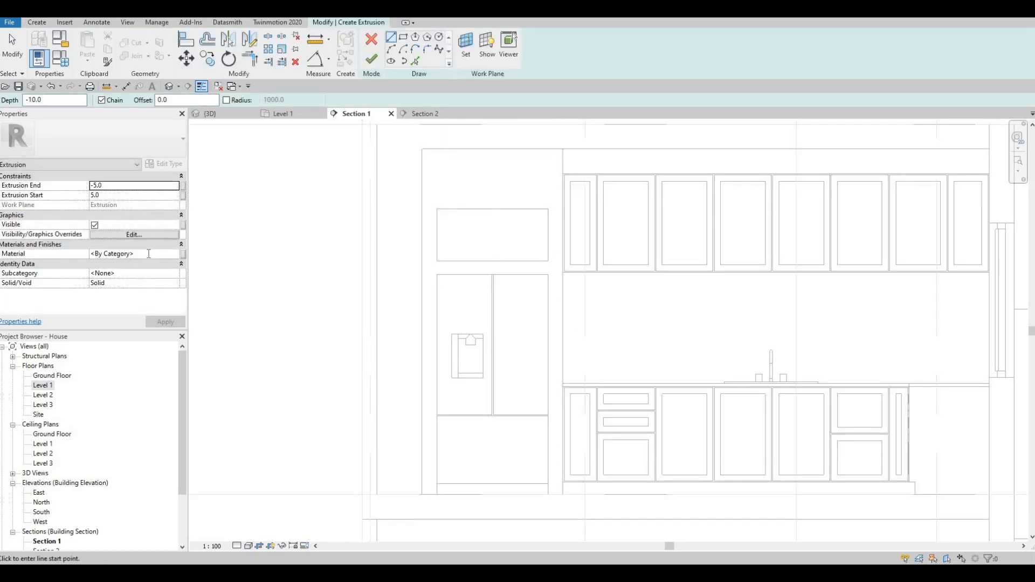
{"action": "left_click", "coordinate": [148, 254]}
{"action": "type", "text": "Glulam 36c"}
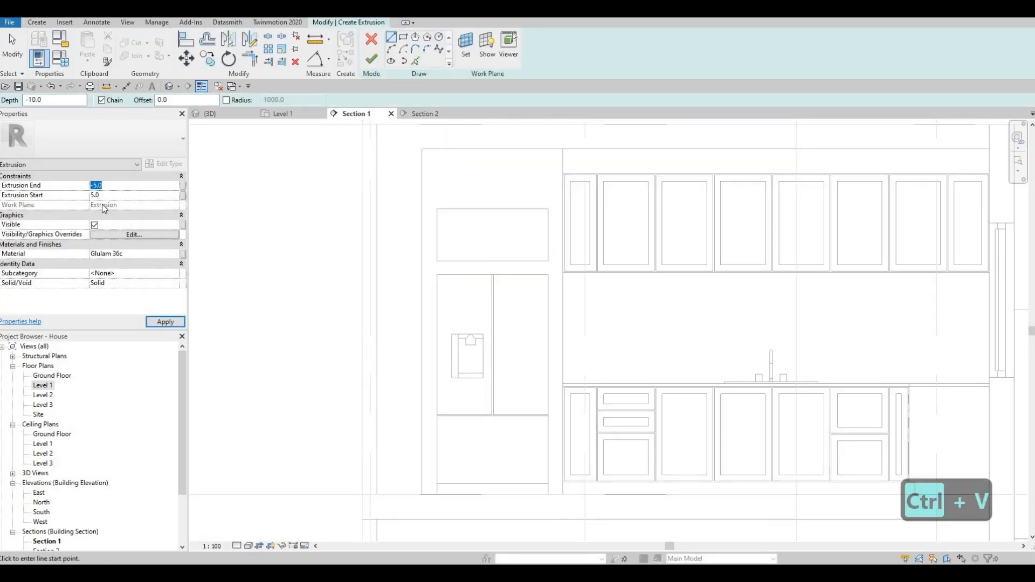
{"action": "type", "text": "10.0"}
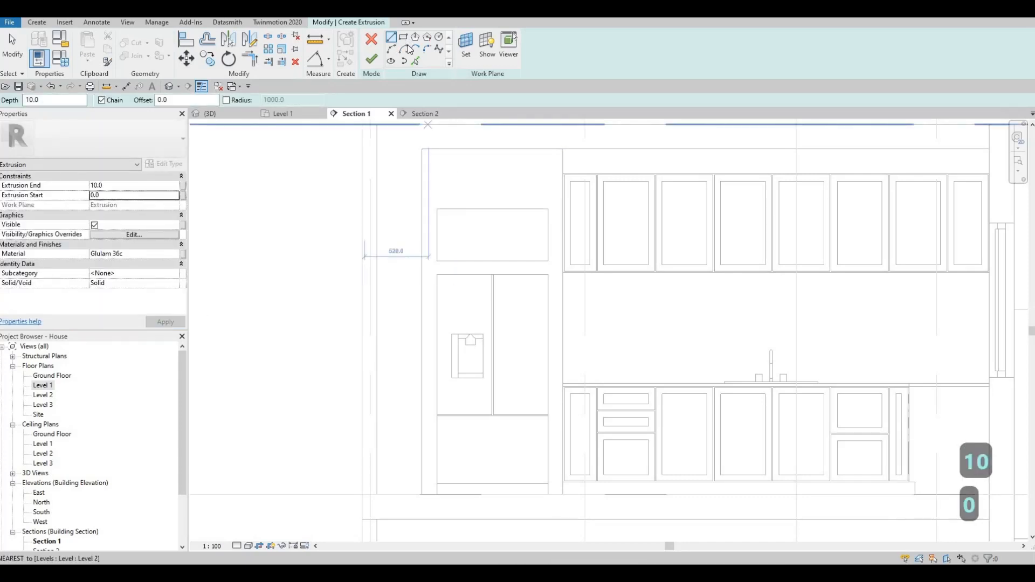
{"action": "scroll", "coordinate": [377, 143], "scroll_direction": "up", "scroll_amount": 3}
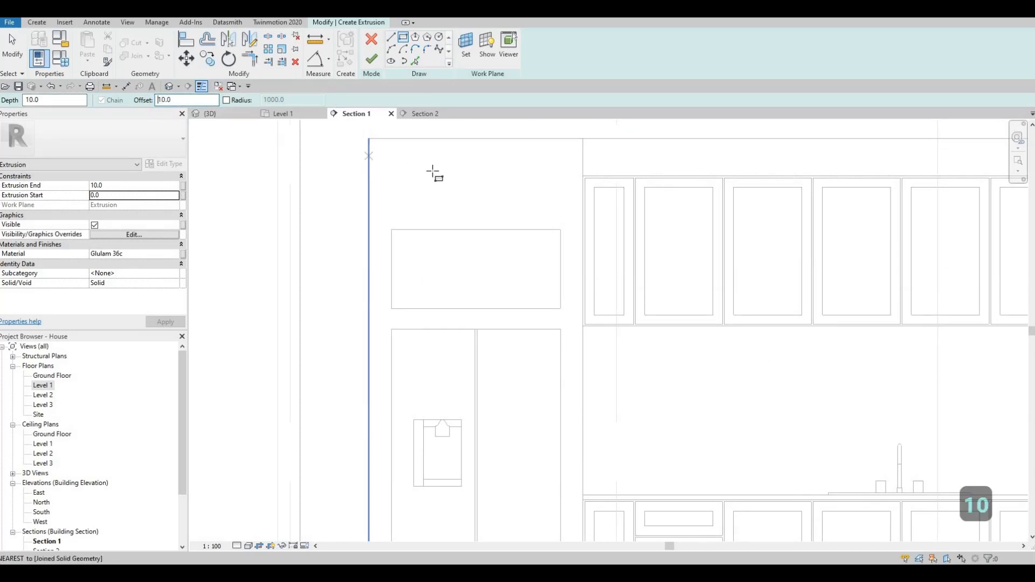
- Sketch a rectangle above the fridge opening
{"action": "left_click", "coordinate": [369, 139]}
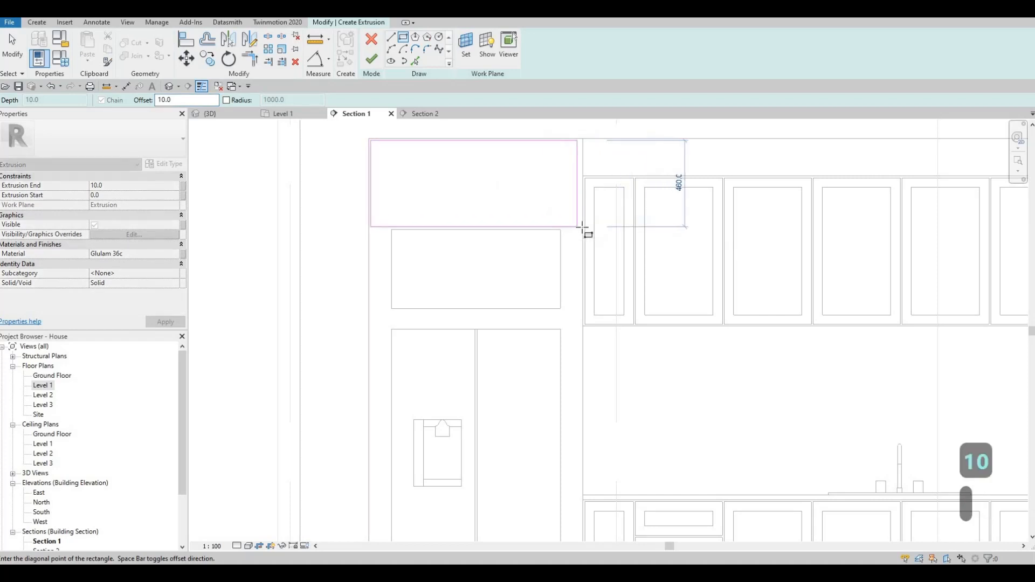
{"action": "left_click", "coordinate": [582, 225]}
{"action": "key", "text": "Escape"}
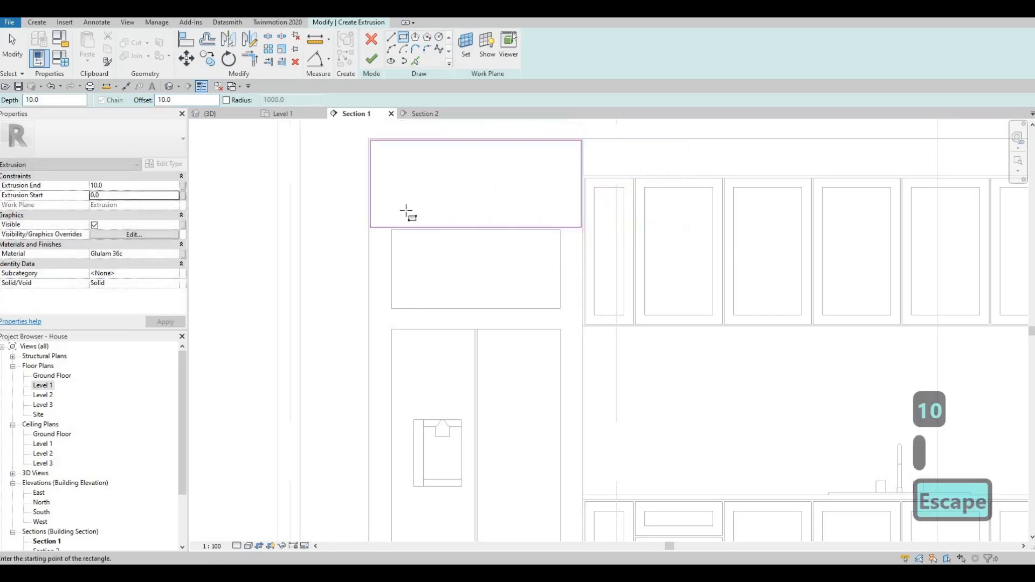
{"action": "scroll", "coordinate": [412, 168], "scroll_direction": "up", "scroll_amount": 3}
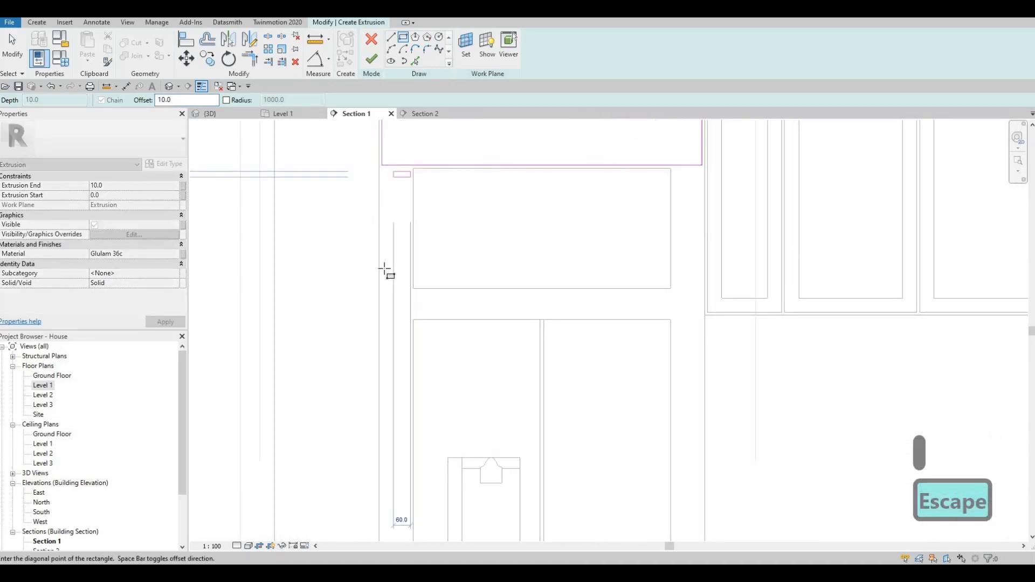
{"action": "key", "text": "Escape"}
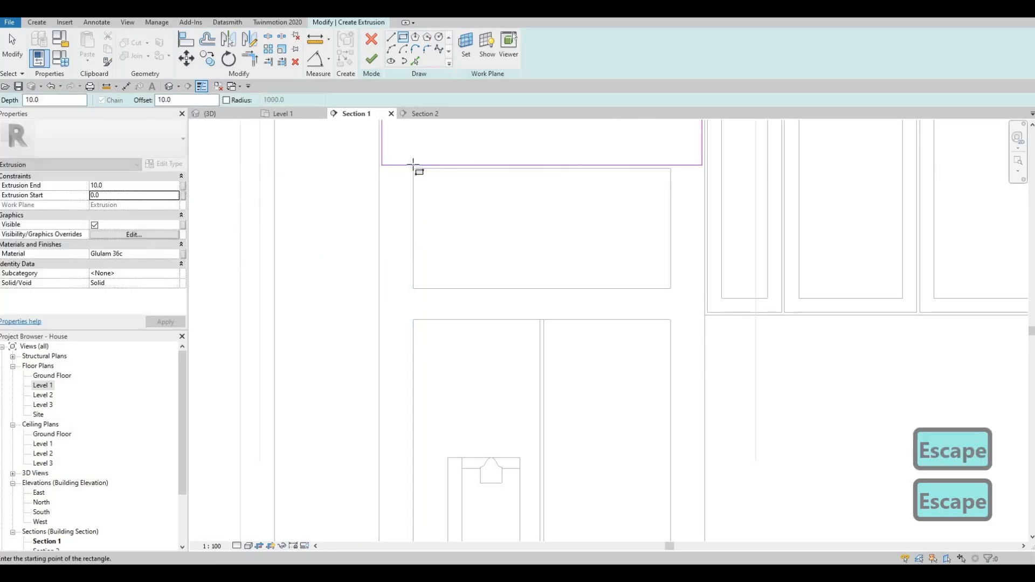
{"action": "scroll", "coordinate": [300, 166], "scroll_direction": "up", "scroll_amount": 4}
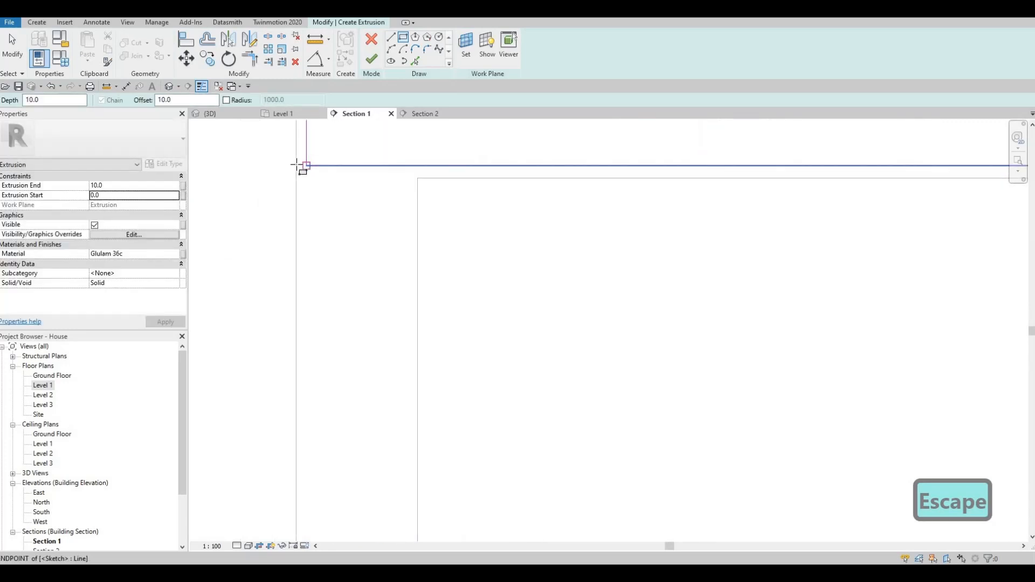
- Draw the right-side frame rectangle from the upper-right sketch corner
{"action": "left_click", "coordinate": [300, 166]}
{"action": "key", "text": "space"}
{"action": "middle_click_drag", "start_coordinate": [403, 402], "coordinate": [413, 226]}
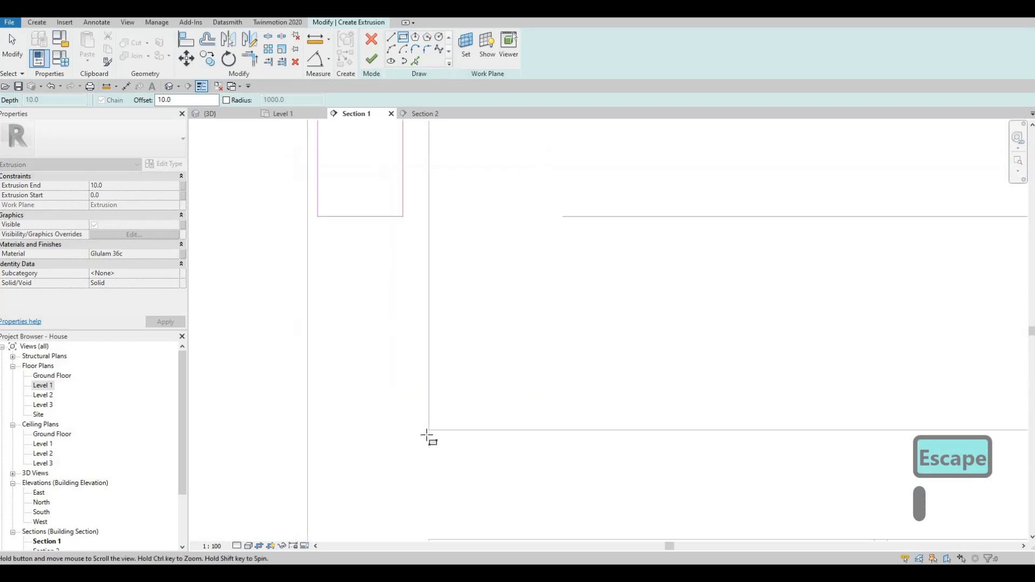
{"action": "key", "text": "Escape"}
{"action": "scroll", "coordinate": [700, 217], "scroll_direction": "down", "scroll_amount": 3}
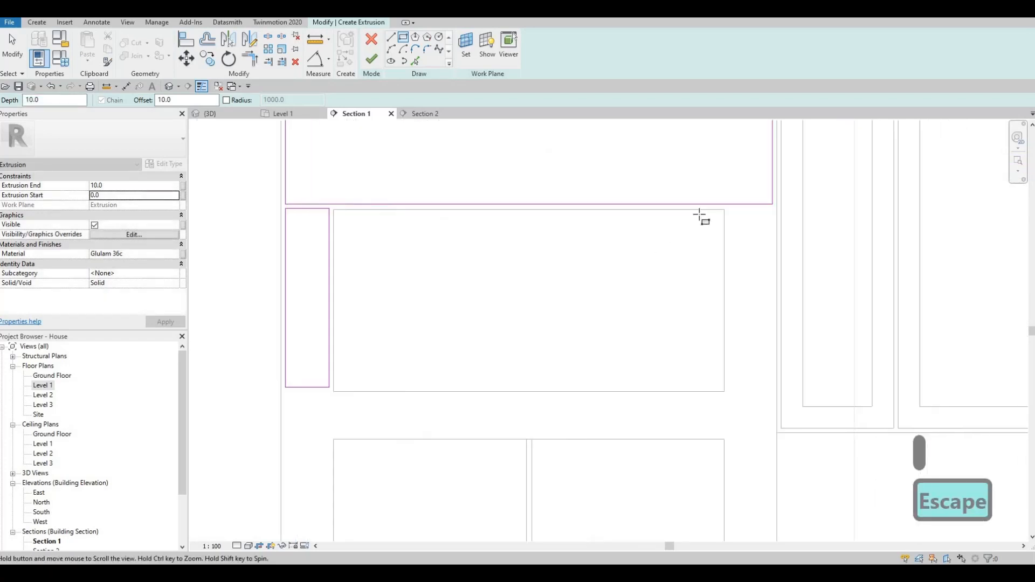
{"action": "scroll", "coordinate": [726, 203], "scroll_direction": "up", "scroll_amount": 3}
{"action": "left_click", "coordinate": [728, 199]}
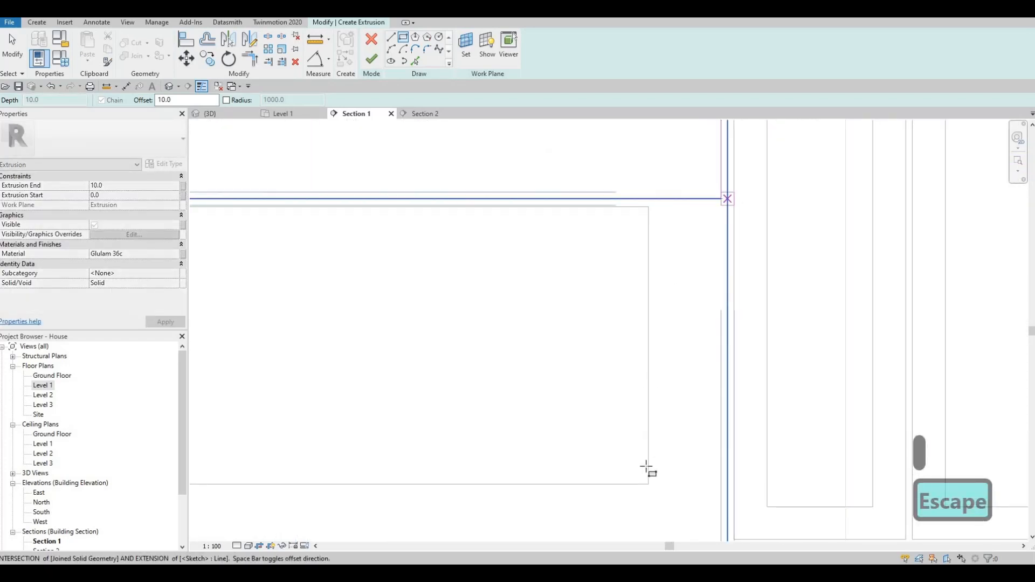
{"action": "left_click", "coordinate": [649, 484]}
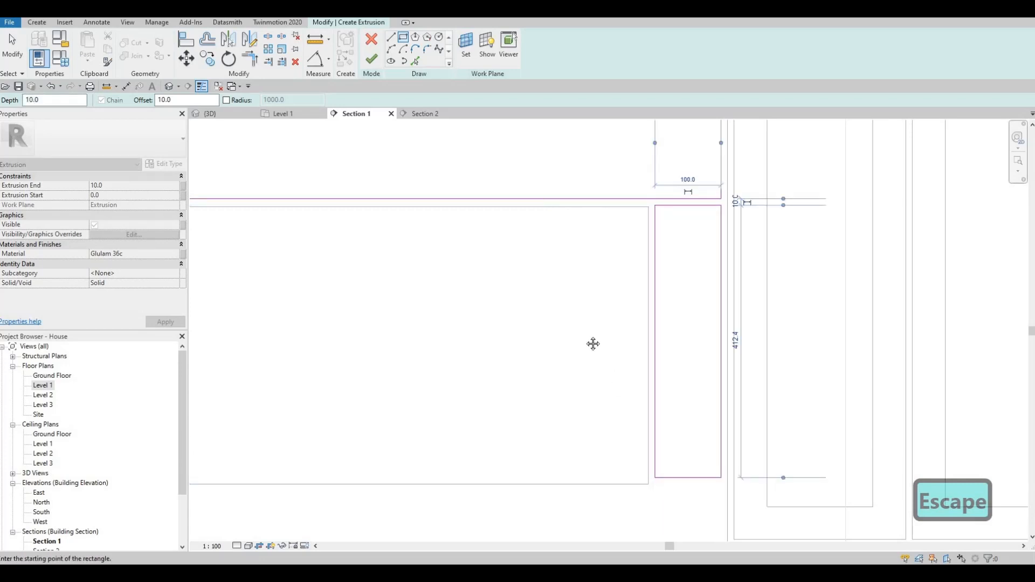
- Align (AL) the small rectangle's bottom edge to the reference edge
{"action": "scroll", "coordinate": [592, 344], "scroll_direction": "down", "scroll_amount": 3}
{"action": "middle_click_drag", "start_coordinate": [525, 350], "coordinate": [559, 288]}
{"action": "middle_click_drag", "start_coordinate": [404, 357], "coordinate": [496, 279]}
{"action": "middle_click_drag", "start_coordinate": [428, 309], "coordinate": [427, 287]}
{"action": "middle_click_drag", "start_coordinate": [471, 316], "coordinate": [464, 270]}
{"action": "key", "text": "Escape"}
{"action": "key", "text": "Escape"}
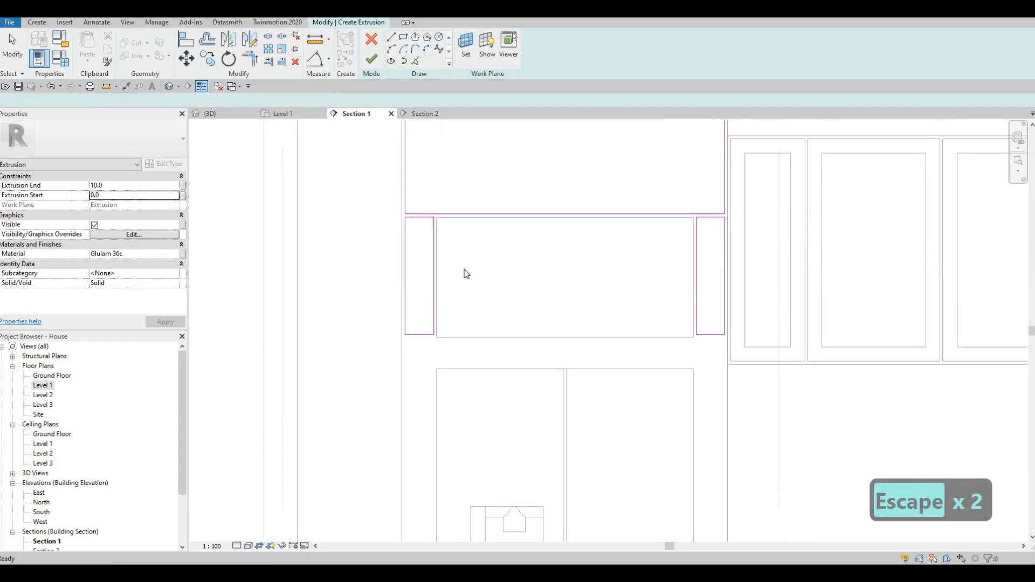
{"action": "key", "text": "a"}
{"action": "key", "text": "l"}
{"action": "scroll", "coordinate": [426, 218], "scroll_direction": "up", "scroll_amount": 3}
{"action": "left_click", "coordinate": [425, 219]}
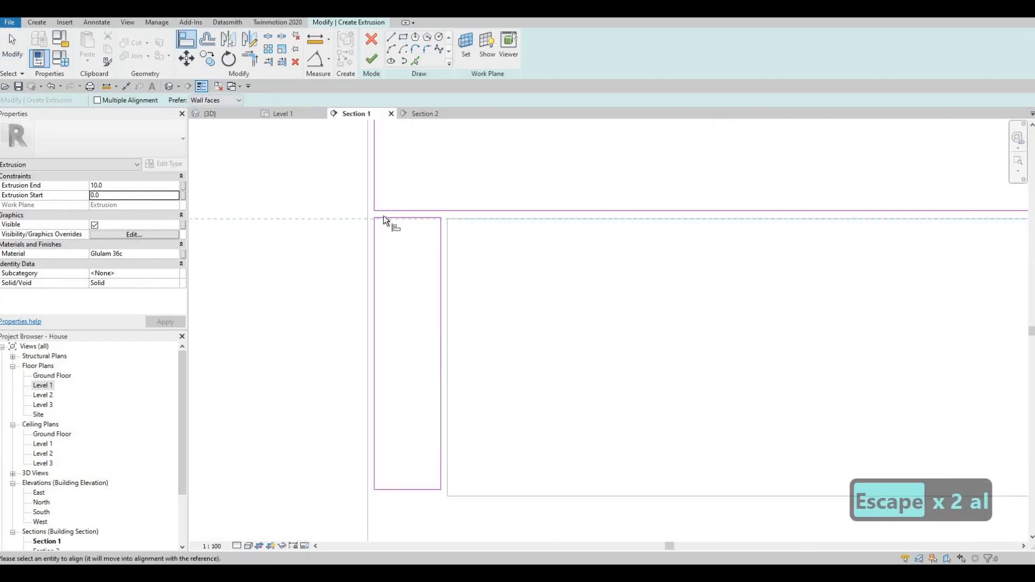
{"action": "scroll", "coordinate": [629, 202], "scroll_direction": "down", "scroll_amount": 2}
{"action": "scroll", "coordinate": [628, 203], "scroll_direction": "up", "scroll_amount": 2}
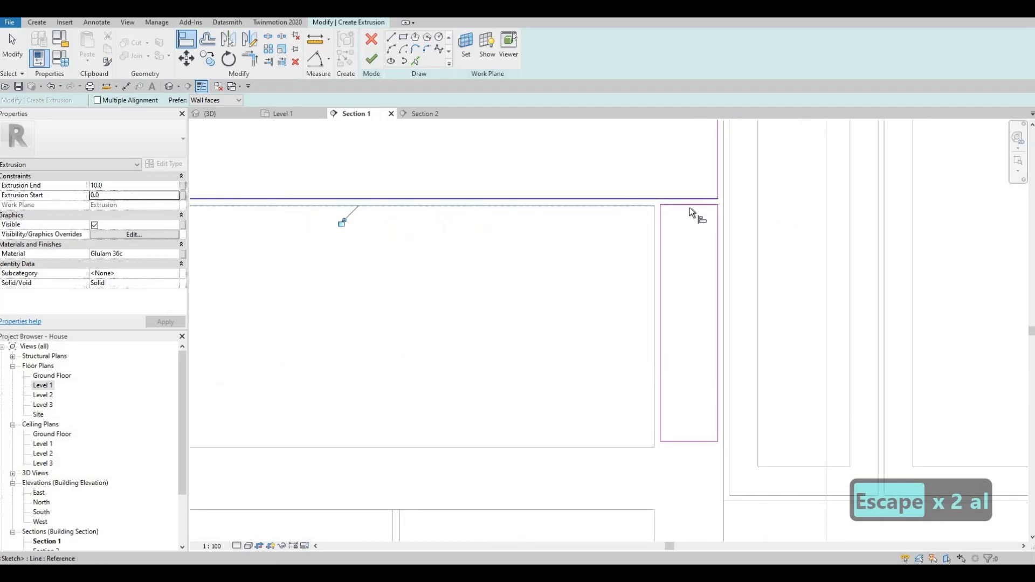
{"action": "left_click", "coordinate": [629, 448]}
{"action": "left_click", "coordinate": [676, 440]}
- Pick the frame's bottom edge as a new alignment reference, then stop aligning
{"action": "middle_click_drag", "start_coordinate": [425, 408], "coordinate": [779, 367]}
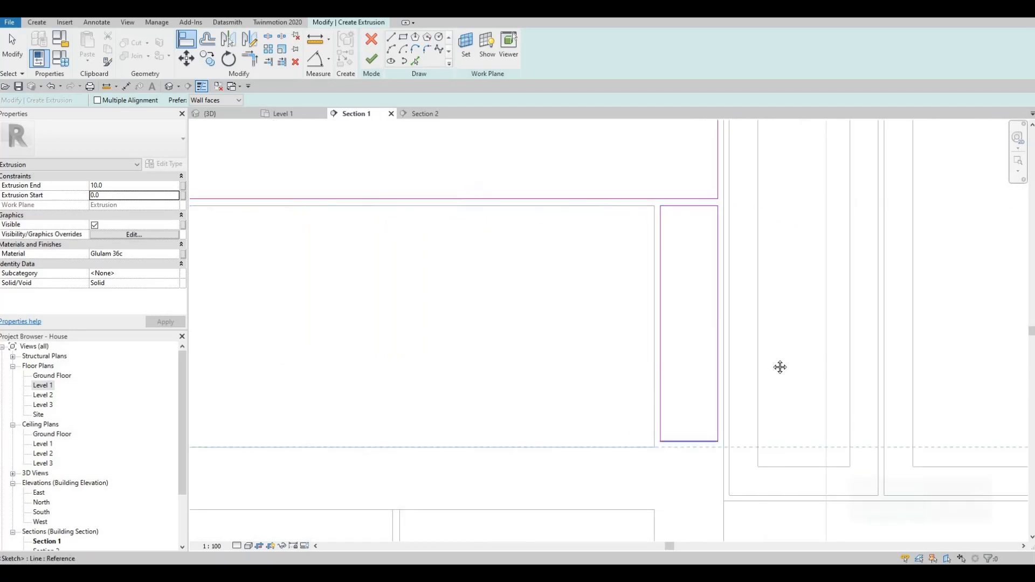
{"action": "left_click", "coordinate": [473, 405]}
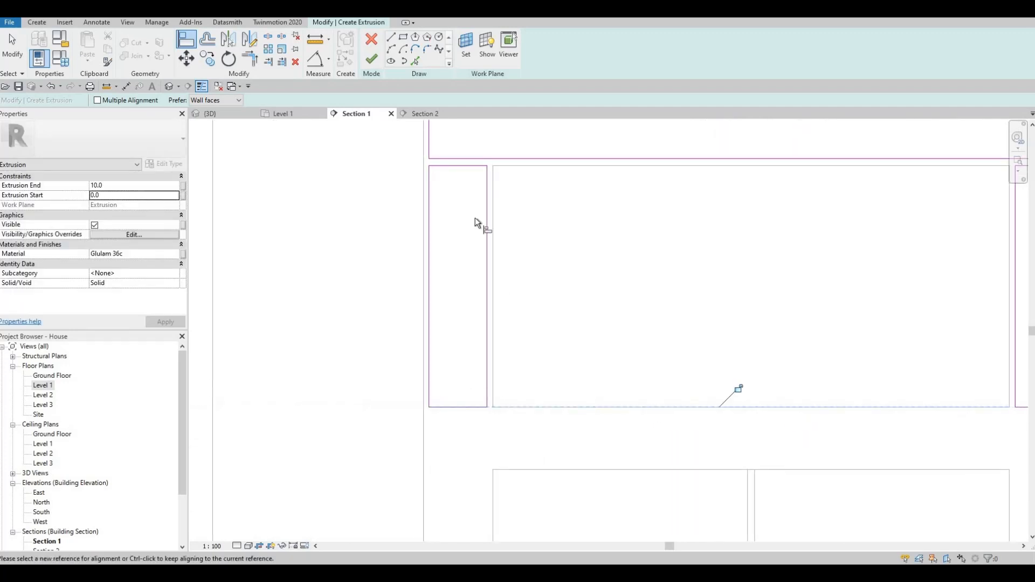
{"action": "scroll", "coordinate": [465, 370], "scroll_direction": "down", "scroll_amount": 2}
{"action": "middle_click_drag", "start_coordinate": [476, 369], "coordinate": [487, 256]}
{"action": "key", "text": "Escape"}
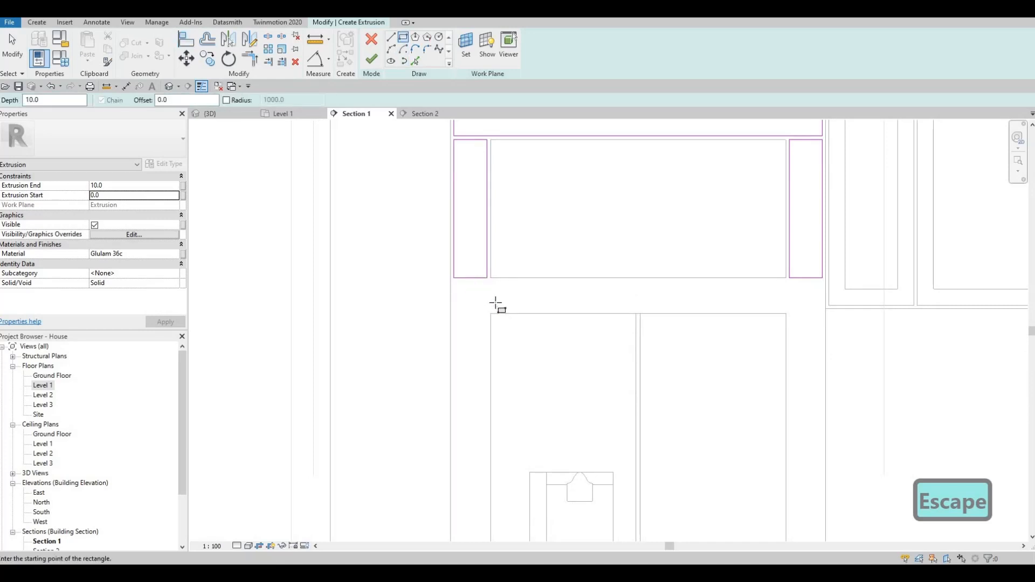
{"action": "scroll", "coordinate": [491, 300], "scroll_direction": "up", "scroll_amount": 2}
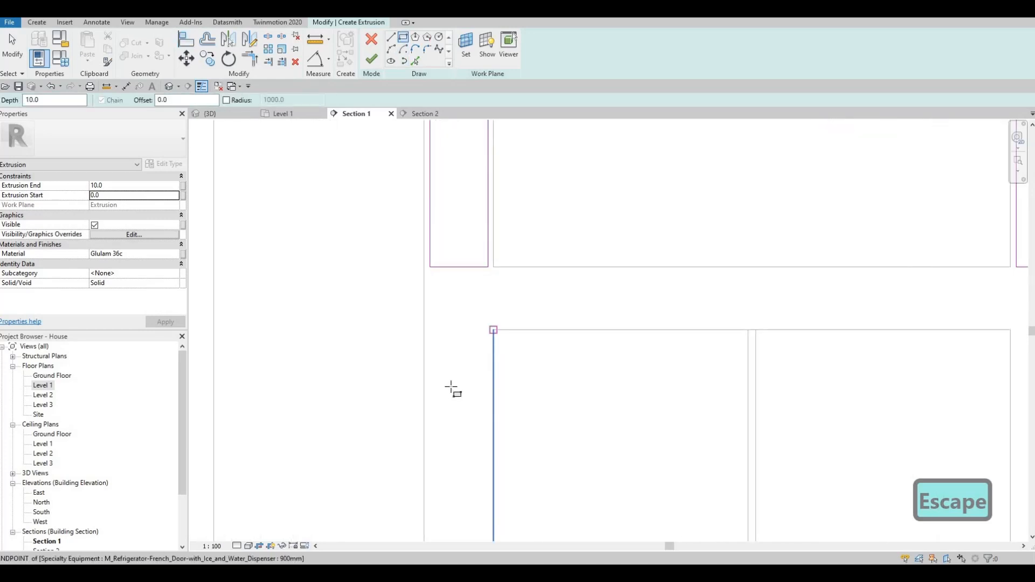
- Set the rectangle offset to 1 and try an offset rectangle from the fridge corner
{"action": "left_click", "coordinate": [493, 330]}
{"action": "key", "text": "Escape"}
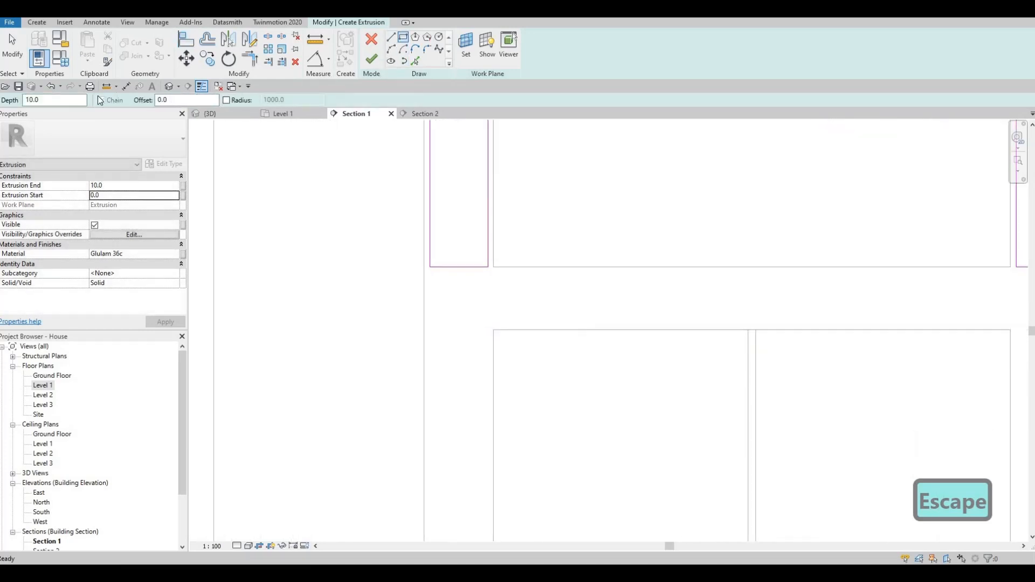
{"action": "left_click", "coordinate": [186, 100]}
{"action": "type", "text": "10"}
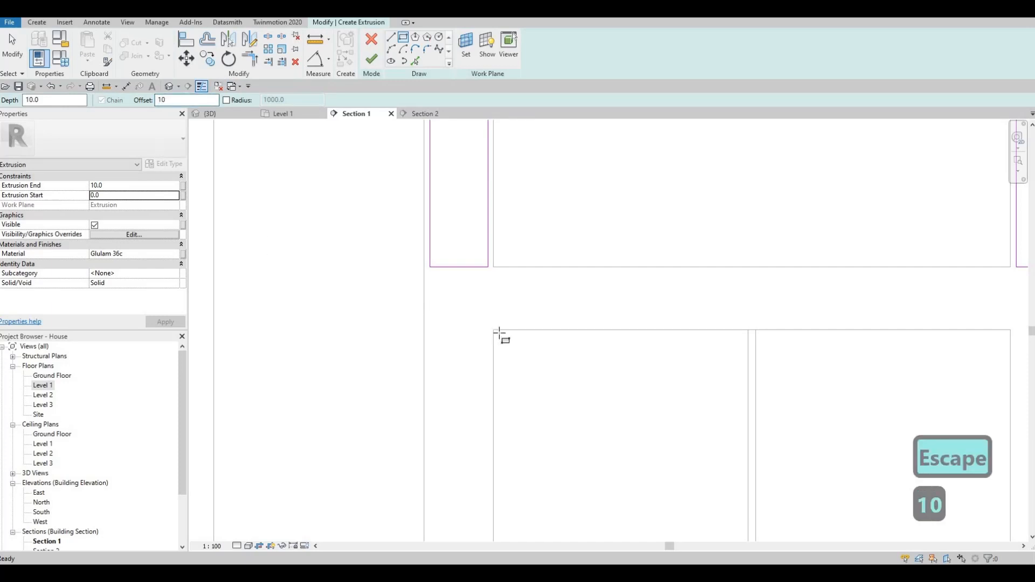
{"action": "left_click", "coordinate": [494, 330]}
{"action": "middle_click_drag", "start_coordinate": [438, 389], "coordinate": [474, 358]}
{"action": "scroll", "coordinate": [475, 426], "scroll_direction": "down", "scroll_amount": 2}
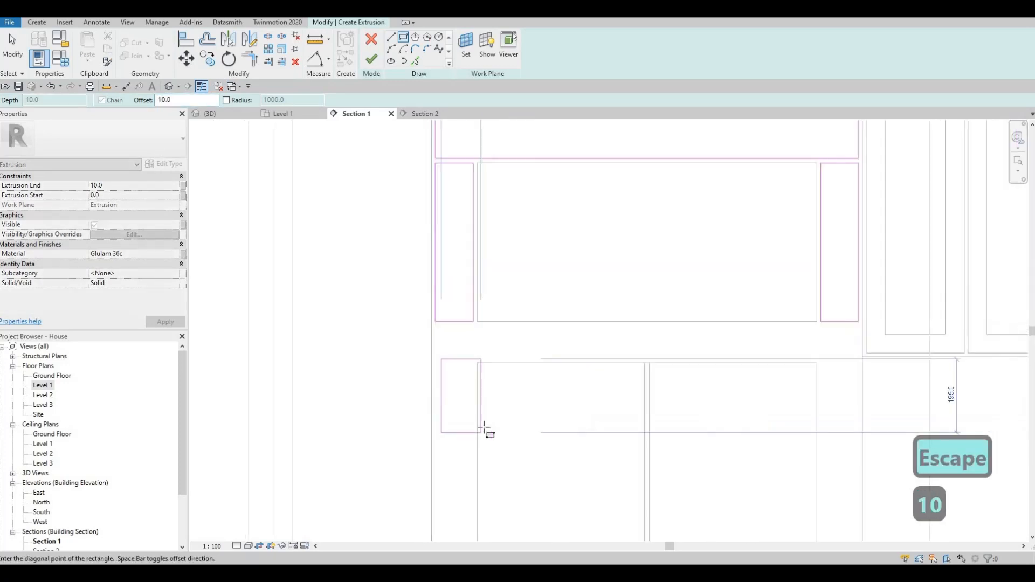
{"action": "middle_click_drag", "start_coordinate": [482, 427], "coordinate": [516, 240]}
{"action": "middle_click_drag", "start_coordinate": [511, 414], "coordinate": [531, 169]}
{"action": "scroll", "coordinate": [522, 416], "scroll_direction": "down", "scroll_amount": 1}
{"action": "middle_click_drag", "start_coordinate": [524, 416], "coordinate": [535, 173]}
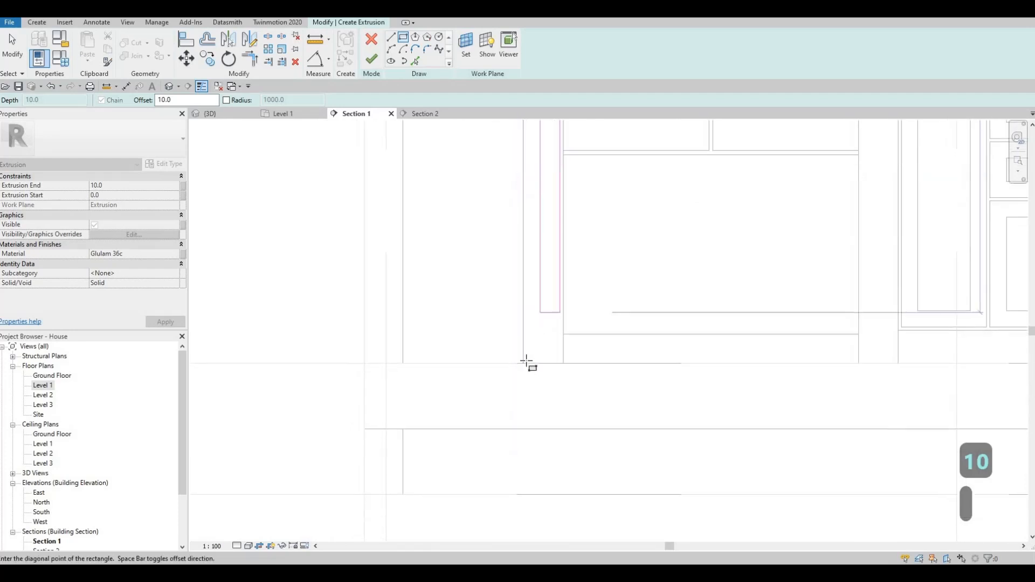
{"action": "scroll", "coordinate": [541, 327], "scroll_direction": "up", "scroll_amount": 3}
{"action": "key", "text": "Escape"}
{"action": "scroll", "coordinate": [689, 407], "scroll_direction": "down", "scroll_amount": 3}
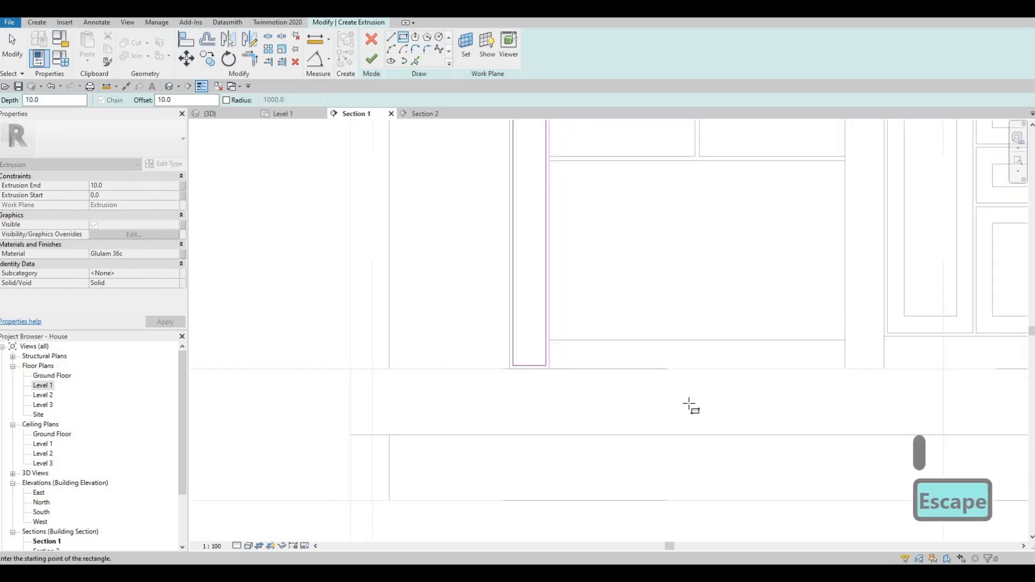
- Cancel a stray rectangle at the fridge's bottom-right corner and an Align to the top edge
{"action": "left_click", "coordinate": [690, 408]}
{"action": "middle_click_drag", "start_coordinate": [715, 278], "coordinate": [659, 437]}
{"action": "middle_click_drag", "start_coordinate": [655, 294], "coordinate": [647, 354]}
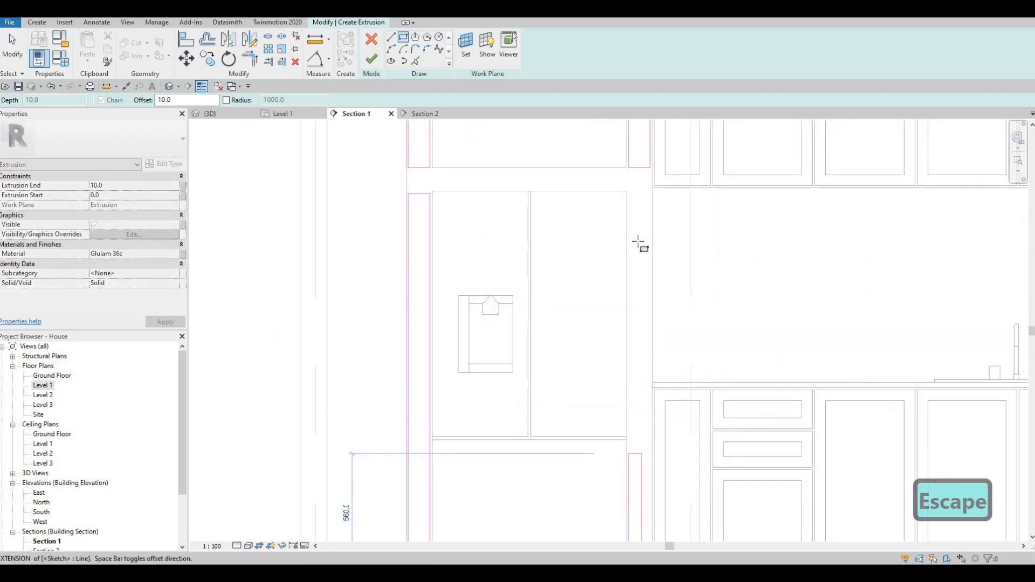
{"action": "scroll", "coordinate": [640, 243], "scroll_direction": "down", "scroll_amount": 1}
{"action": "scroll", "coordinate": [646, 254], "scroll_direction": "up", "scroll_amount": 4}
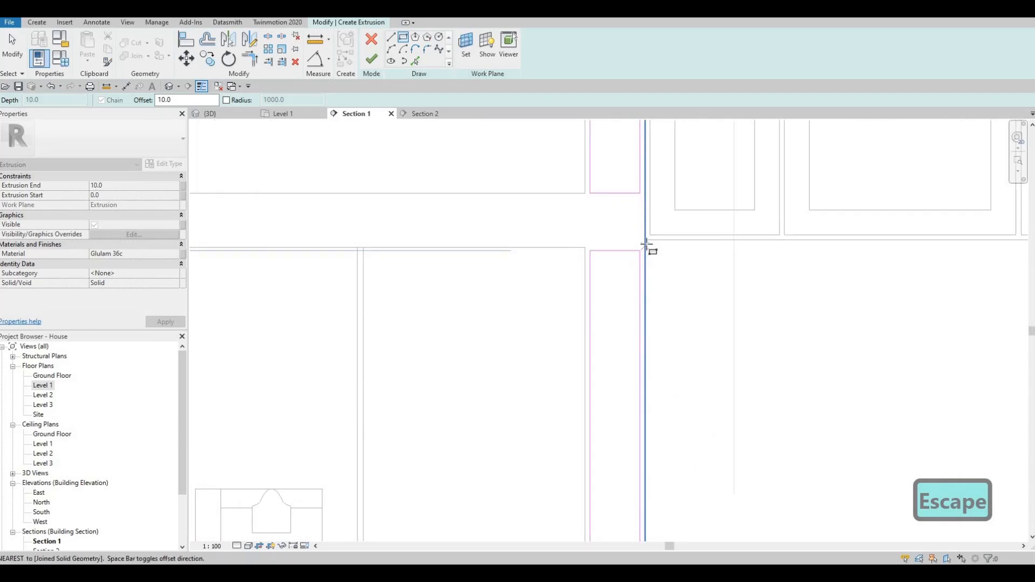
{"action": "key", "text": "Escape"}
{"action": "key", "text": "Escape"}
{"action": "scroll", "coordinate": [626, 256], "scroll_direction": "down", "scroll_amount": 2}
{"action": "key", "text": "Escape"}
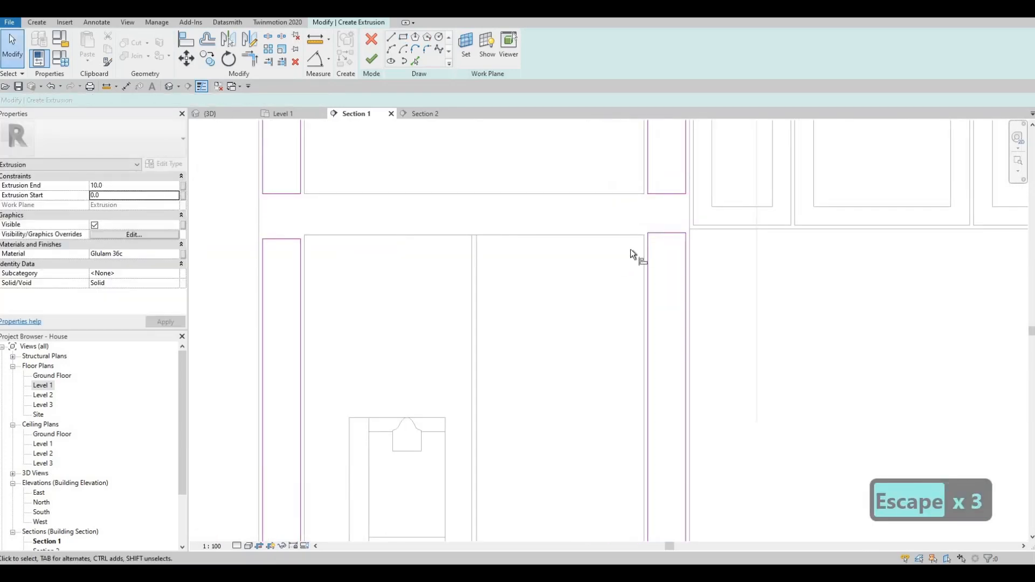
{"action": "key", "text": "a"}
{"action": "key", "text": "l"}
{"action": "left_click", "coordinate": [665, 234]}
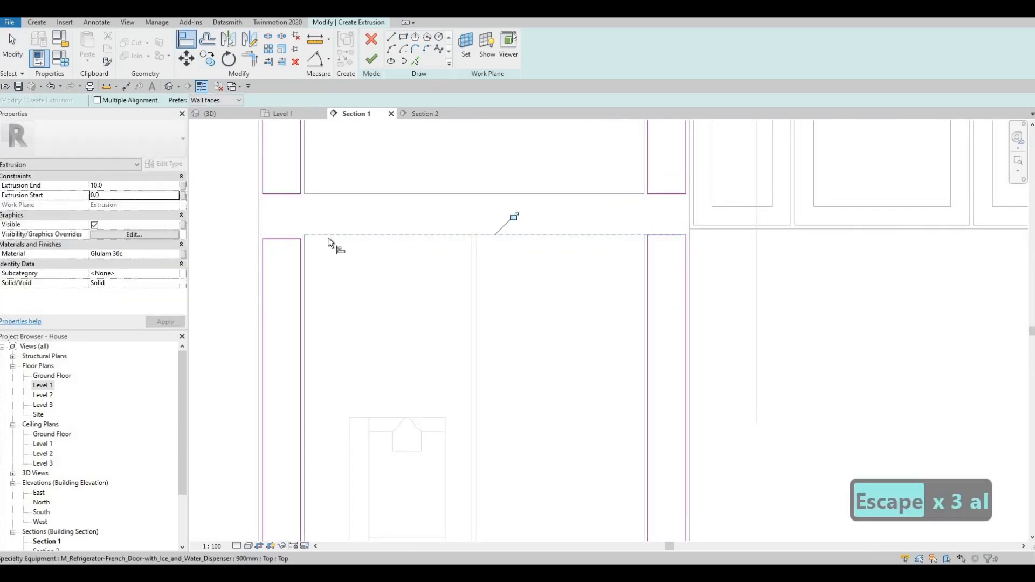
{"action": "middle_click_drag", "start_coordinate": [444, 270], "coordinate": [403, 263]}
{"action": "key", "text": "Escape"}
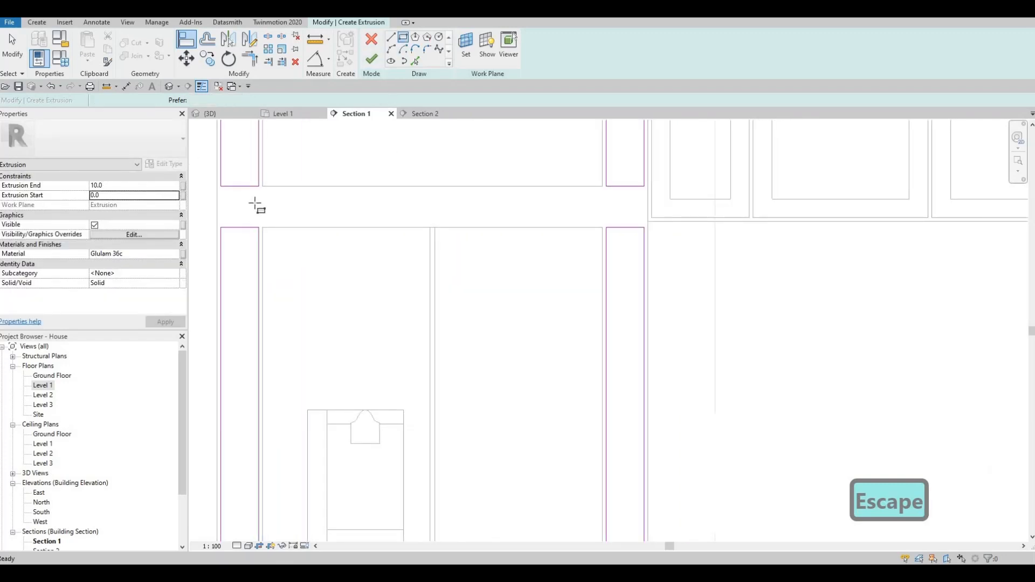
{"action": "key", "text": "Escape"}
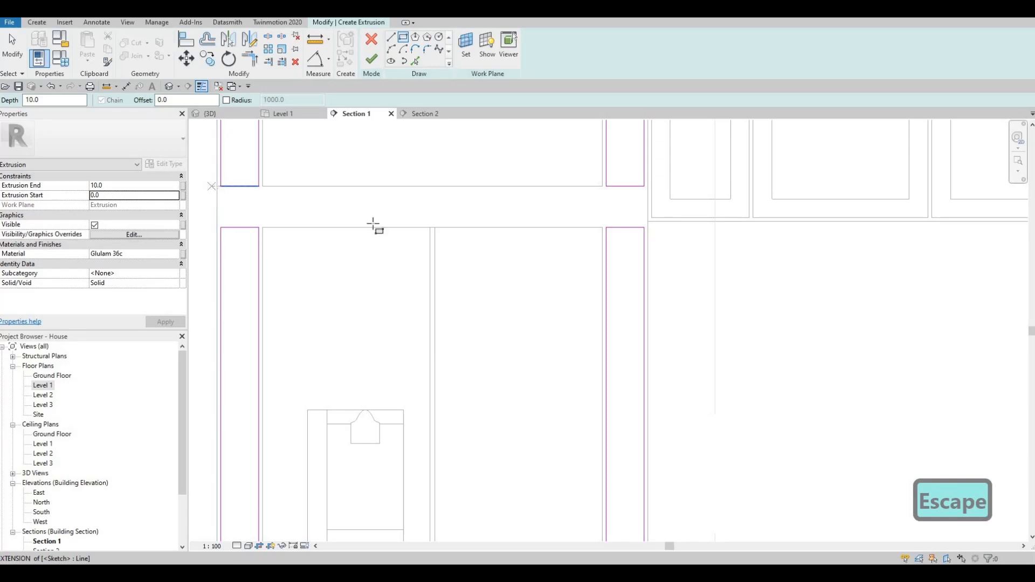
- Set the rectangle offset to 10 in the Options Bar
{"action": "left_click", "coordinate": [217, 186]}
{"action": "scroll", "coordinate": [682, 224], "scroll_direction": "up", "scroll_amount": 3}
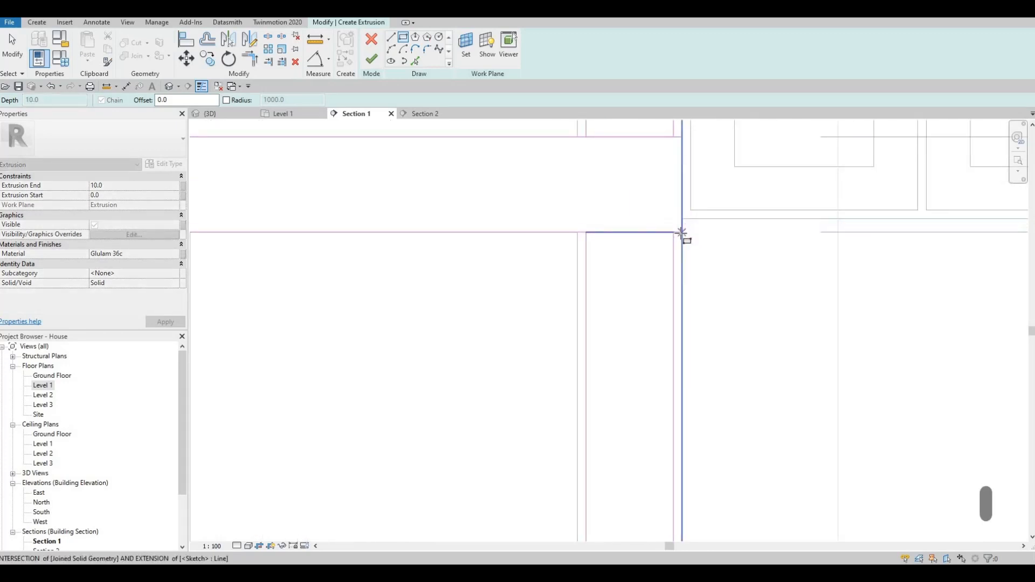
{"action": "key", "text": "Escape"}
{"action": "scroll", "coordinate": [623, 225], "scroll_direction": "down", "scroll_amount": 3}
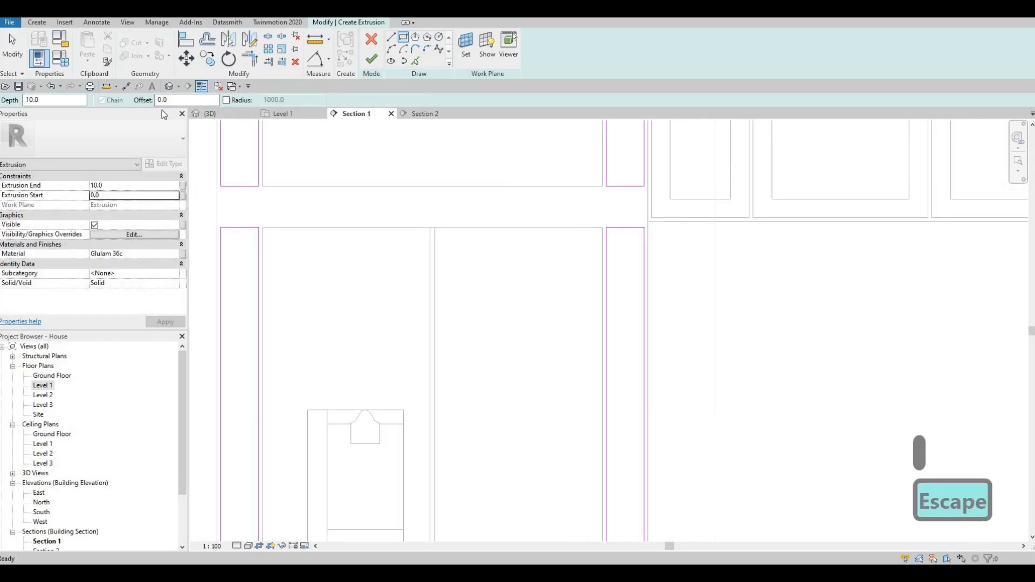
{"action": "type", "text": "1"}
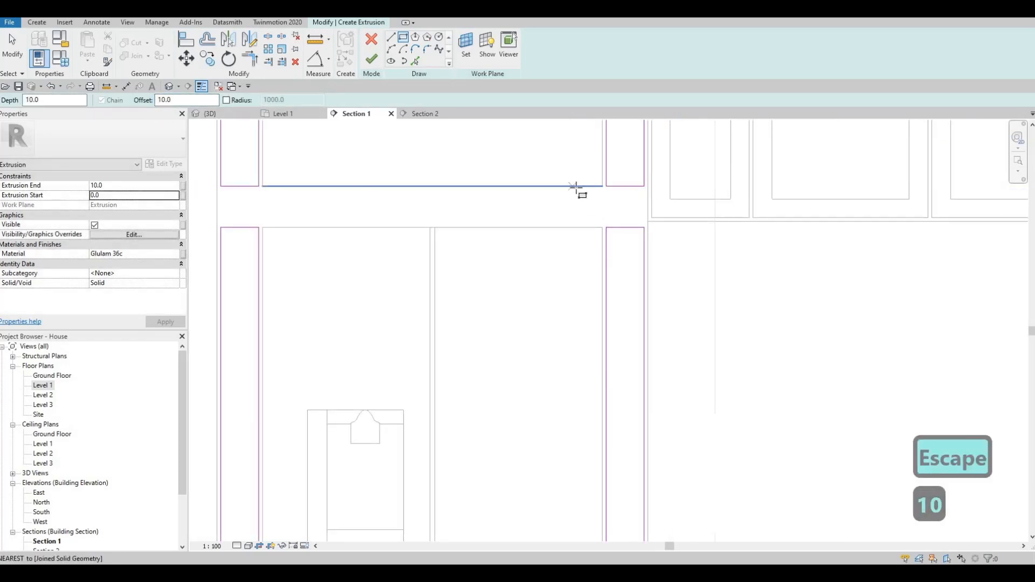
{"action": "type", "text": "0"}
{"action": "key", "text": "Return"}
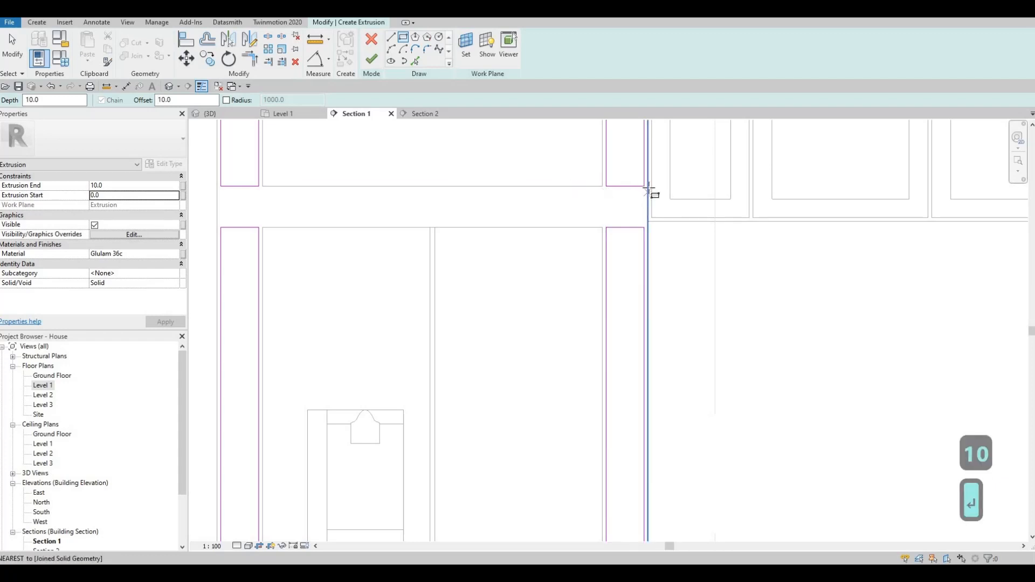
- Complete the header rectangle above the fridge at the wall intersection, with the offset flipped inside
{"action": "left_click", "coordinate": [648, 187]}
{"action": "middle_click_drag", "start_coordinate": [216, 236], "coordinate": [435, 239]}
{"action": "key", "text": "space"}
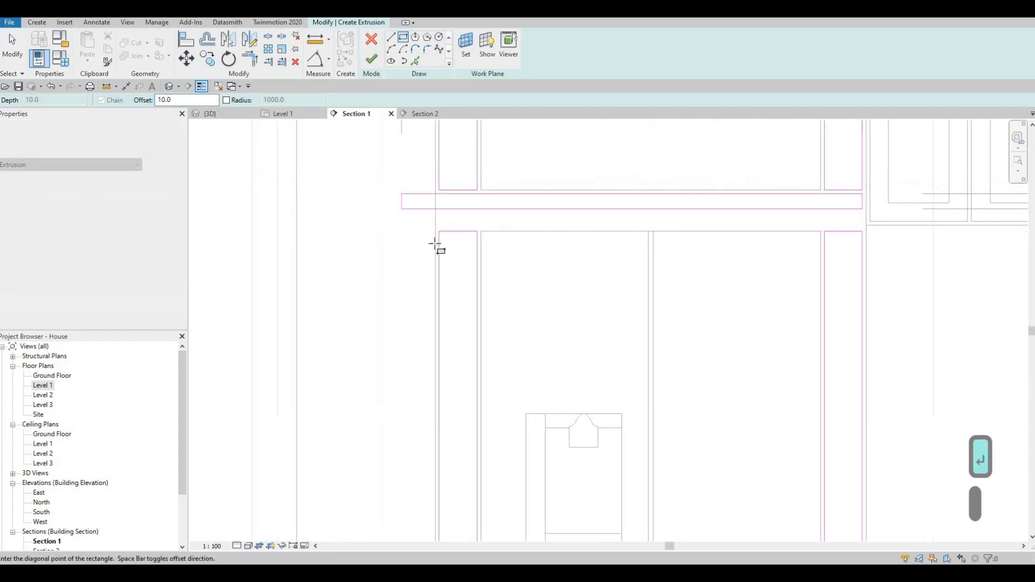
{"action": "scroll", "coordinate": [436, 231], "scroll_direction": "up", "scroll_amount": 1}
{"action": "key", "text": "Escape"}
{"action": "scroll", "coordinate": [555, 252], "scroll_direction": "down", "scroll_amount": 2}
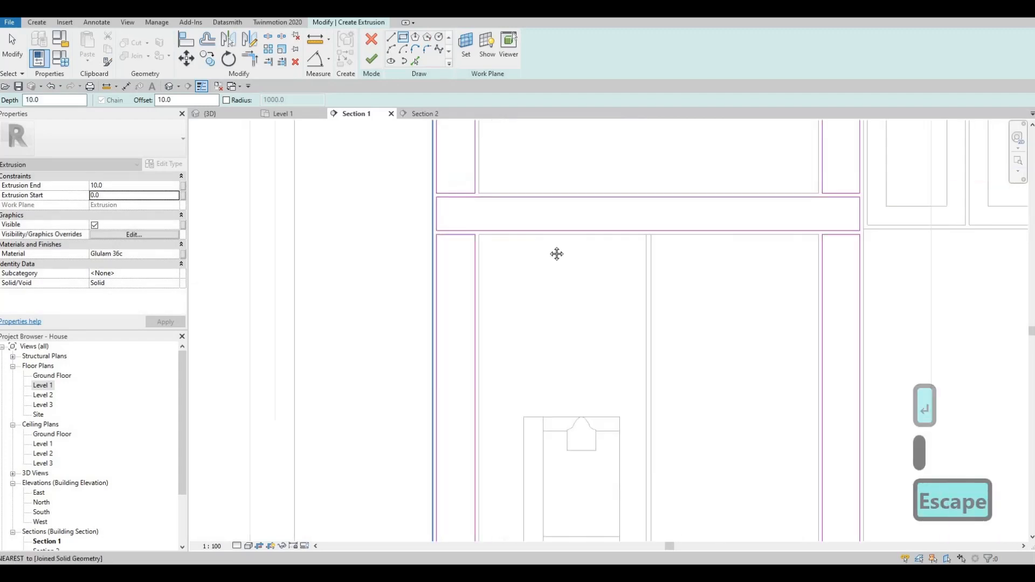
{"action": "middle_click_drag", "start_coordinate": [694, 232], "coordinate": [687, 239]}
{"action": "scroll", "coordinate": [695, 233], "scroll_direction": "up", "scroll_amount": 4}
{"action": "middle_click_drag", "start_coordinate": [511, 327], "coordinate": [539, 305]}
{"action": "scroll", "coordinate": [540, 305], "scroll_direction": "down", "scroll_amount": 3}
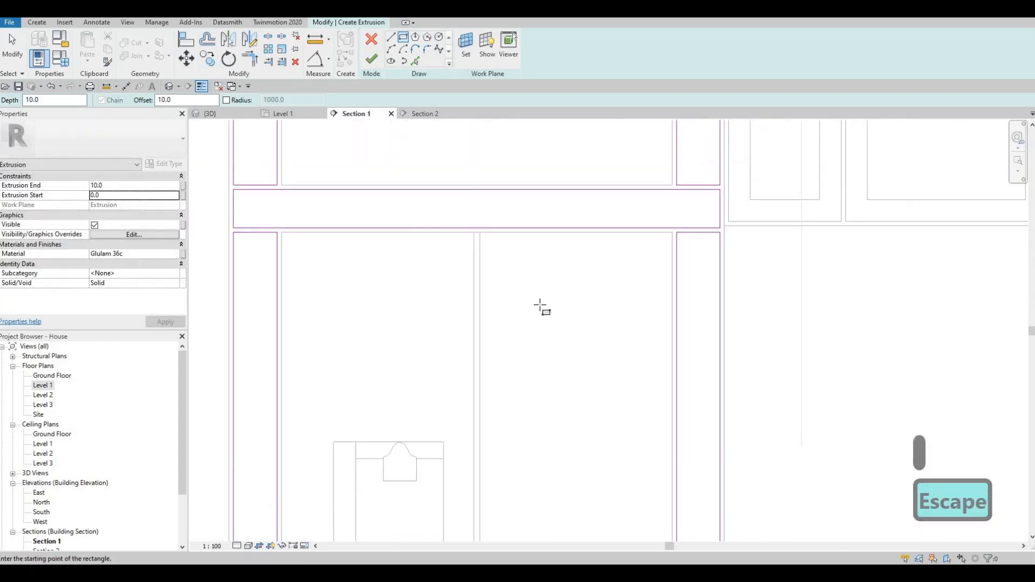
{"action": "middle_click_drag", "start_coordinate": [560, 260], "coordinate": [563, 207]}
{"action": "scroll", "coordinate": [542, 304], "scroll_direction": "down", "scroll_amount": 3}
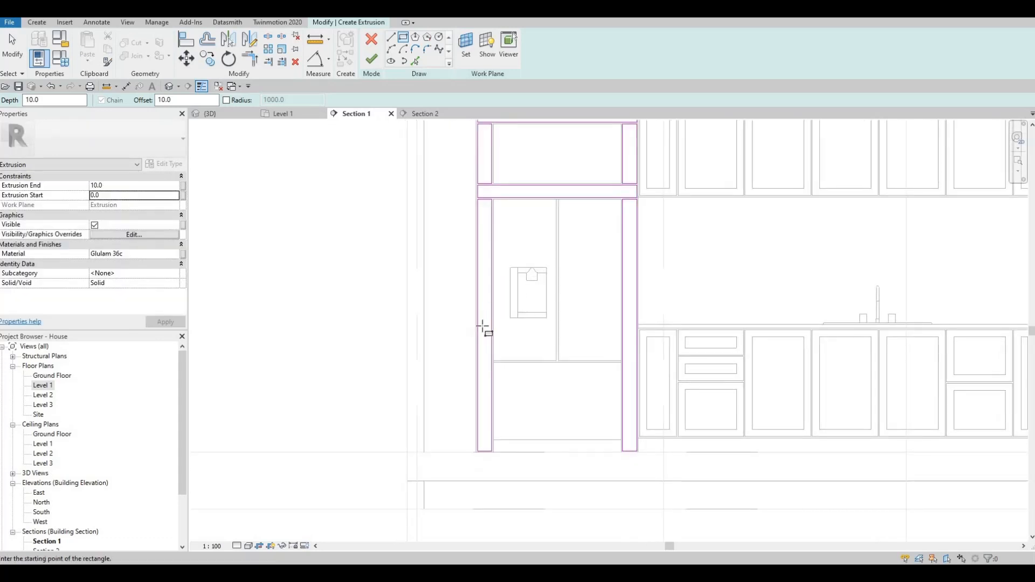
{"action": "key", "text": "Escape"}
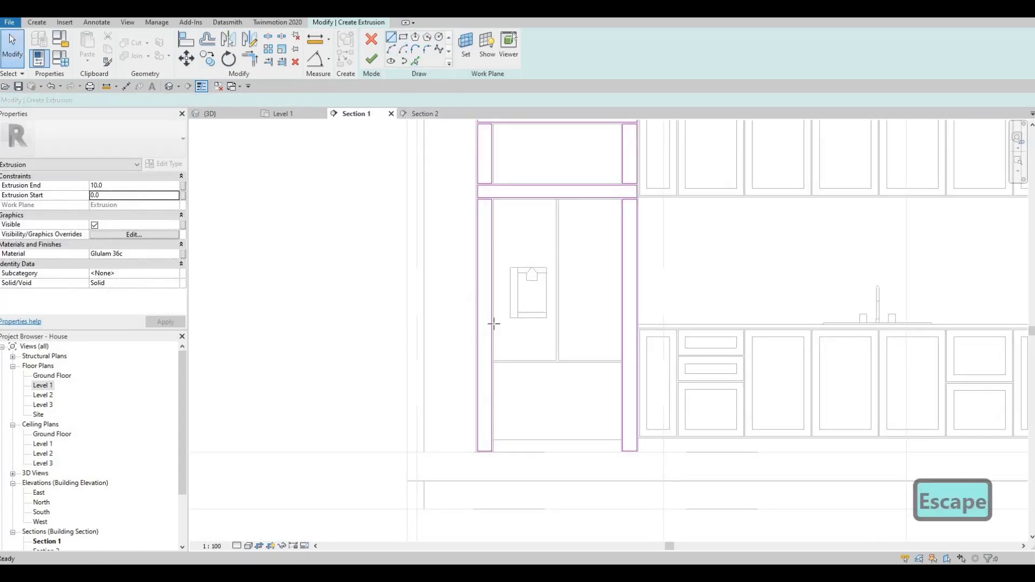
{"action": "scroll", "coordinate": [485, 344], "scroll_direction": "up", "scroll_amount": 2}
- Draw short horizontal lines across the left and right fridge jambs
{"action": "left_click", "coordinate": [515, 341]}
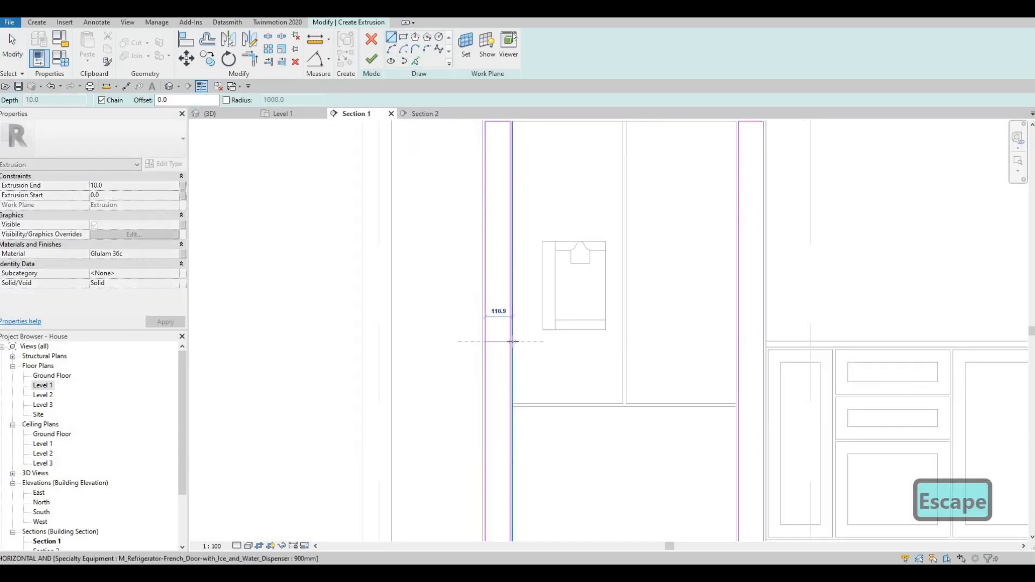
{"action": "left_click", "coordinate": [511, 341]}
{"action": "key", "text": "Escape"}
{"action": "left_click", "coordinate": [758, 344]}
{"action": "left_click", "coordinate": [764, 342]}
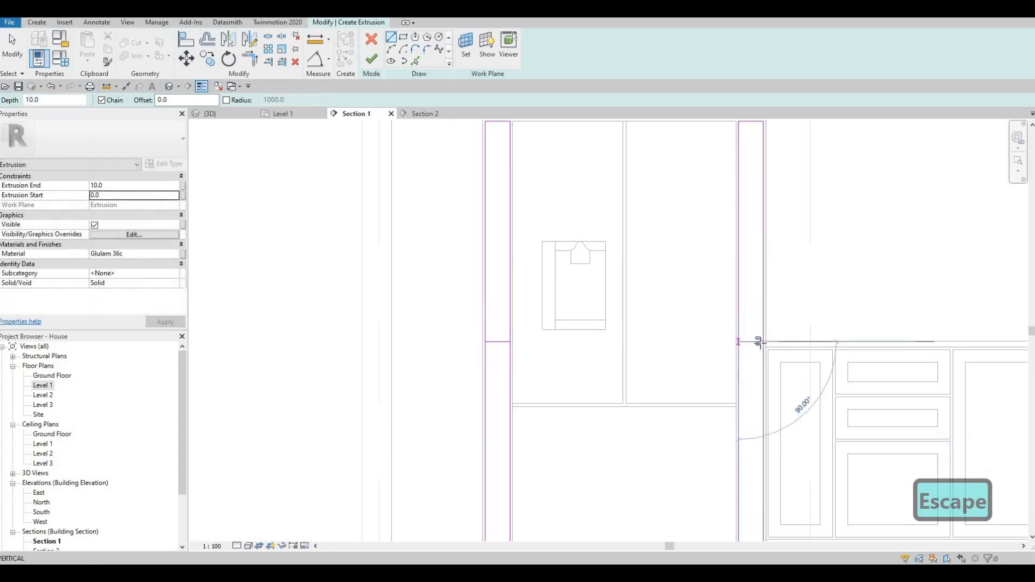
{"action": "key", "text": "Escape"}
{"action": "key", "text": "Escape"}
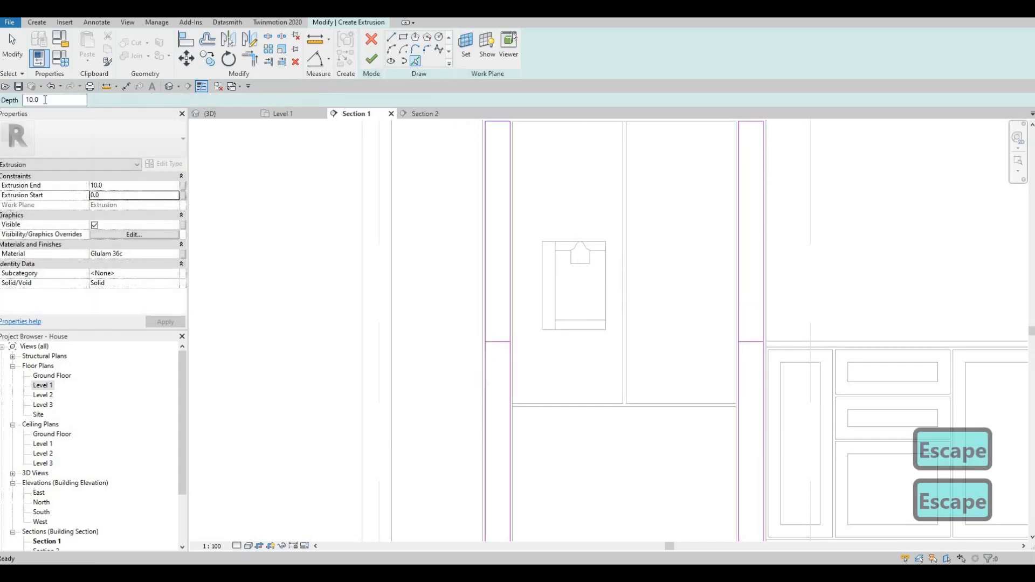
- Add a parallel line 10 above each jamb line using Pick Lines with Offset 10
{"action": "type", "text": "10"}
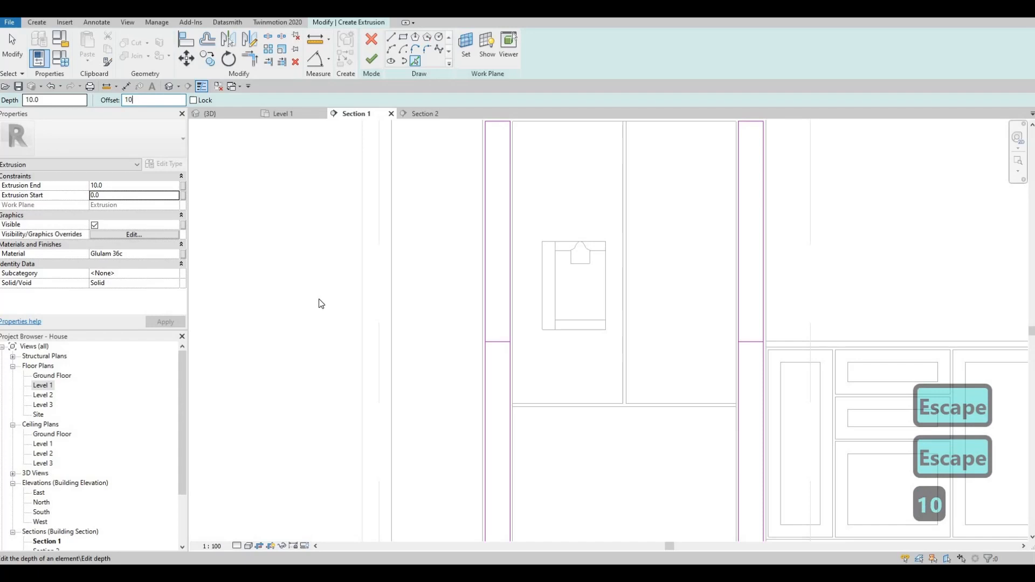
{"action": "left_click", "coordinate": [497, 342]}
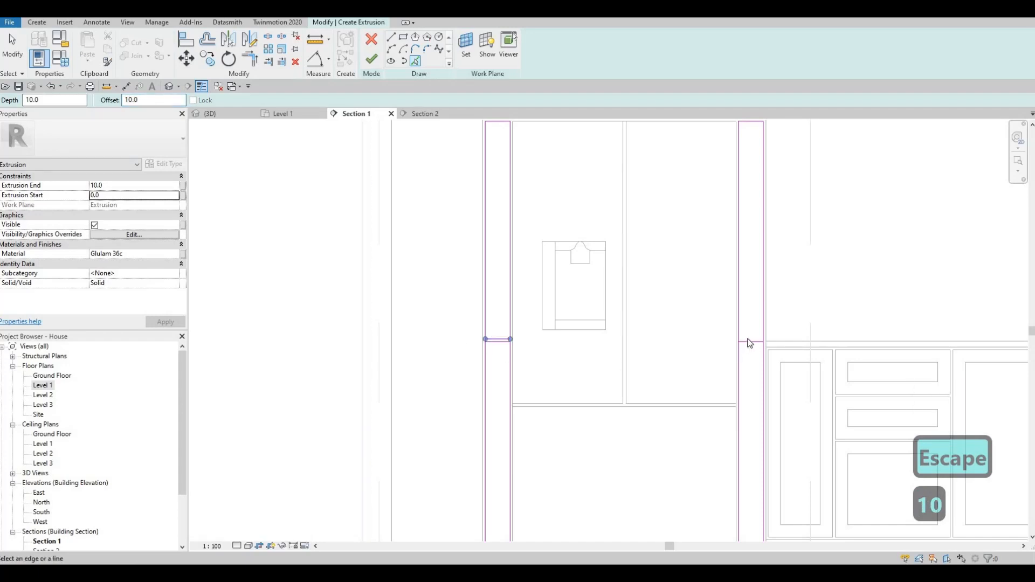
{"action": "left_click", "coordinate": [746, 369]}
{"action": "key", "text": "Escape"}
{"action": "key", "text": "Escape"}
{"action": "scroll", "coordinate": [746, 369], "scroll_direction": "up", "scroll_amount": 2}
- Split the horizontal sketch line at both jamb edges with SL
{"action": "key", "text": "s"}
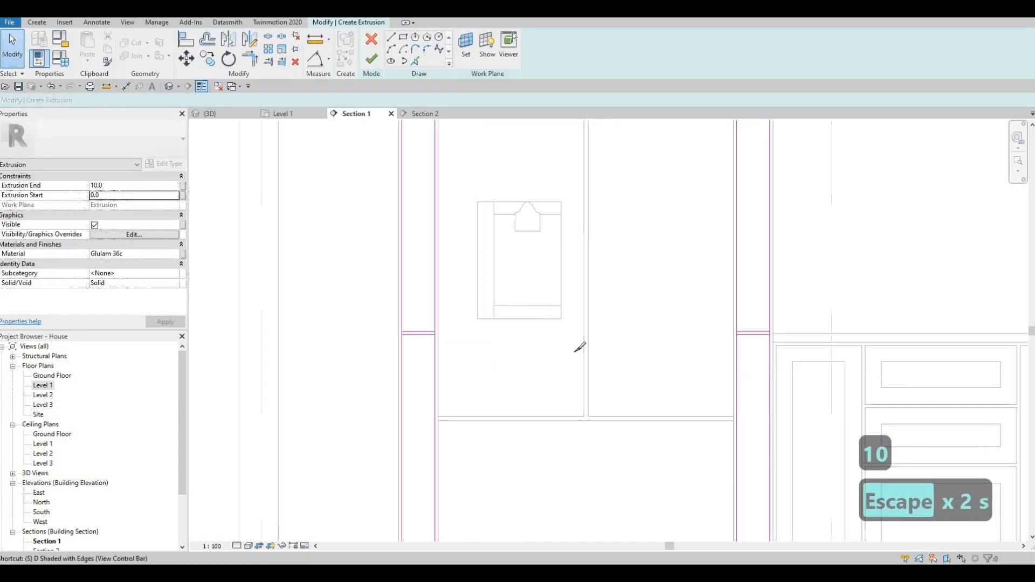
{"action": "scroll", "coordinate": [399, 331], "scroll_direction": "up", "scroll_amount": 3}
{"action": "key", "text": "l"}
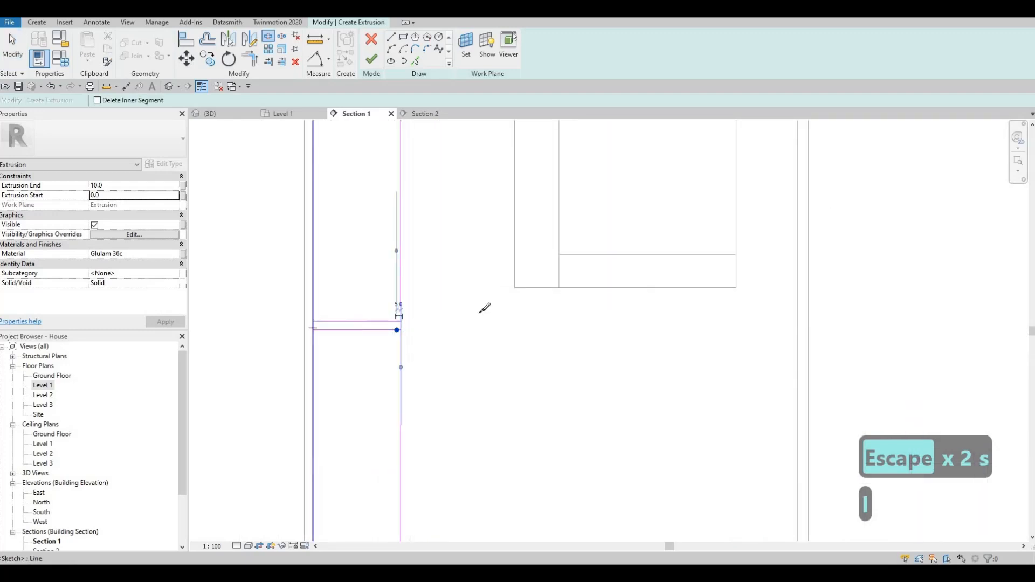
{"action": "scroll", "coordinate": [534, 338], "scroll_direction": "down", "scroll_amount": 2}
{"action": "scroll", "coordinate": [706, 294], "scroll_direction": "up", "scroll_amount": 3}
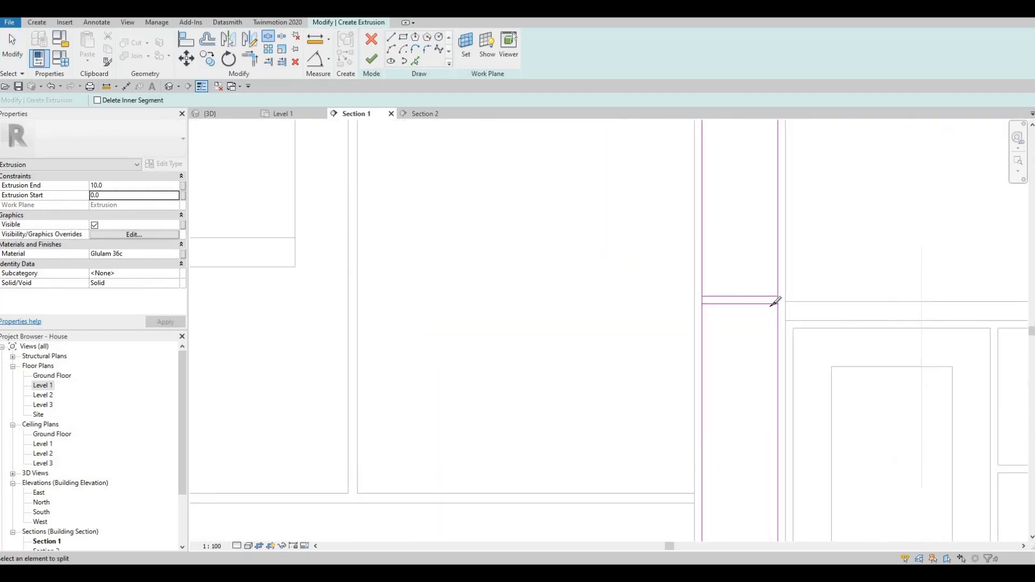
{"action": "left_click", "coordinate": [702, 304]}
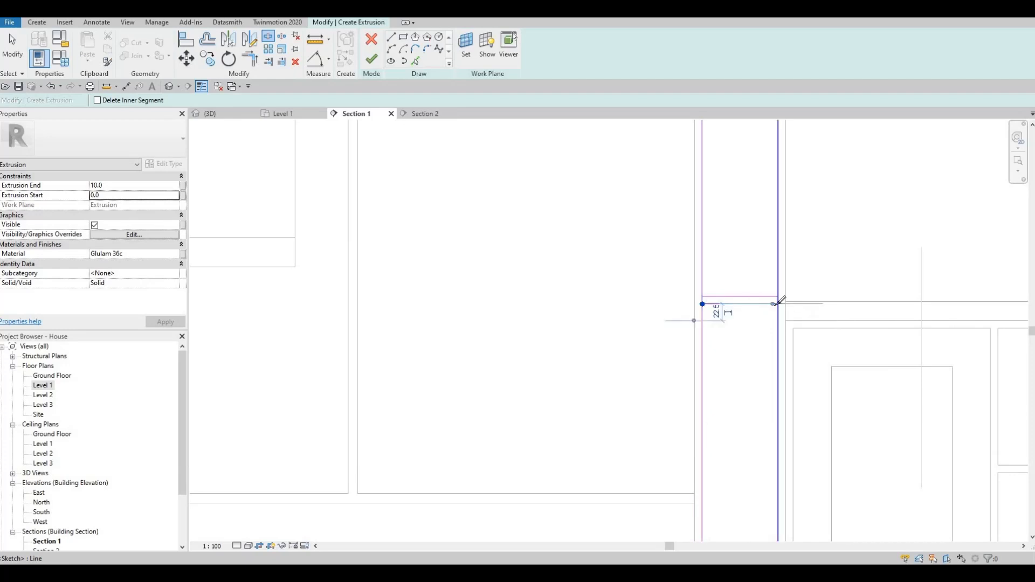
{"action": "left_click", "coordinate": [777, 305]}
{"action": "key", "text": "Escape"}
{"action": "key", "text": "Escape"}
- Trim the horizontal and vertical lines into corners at both jambs with TR
{"action": "key", "text": "t"}
{"action": "key", "text": "r"}
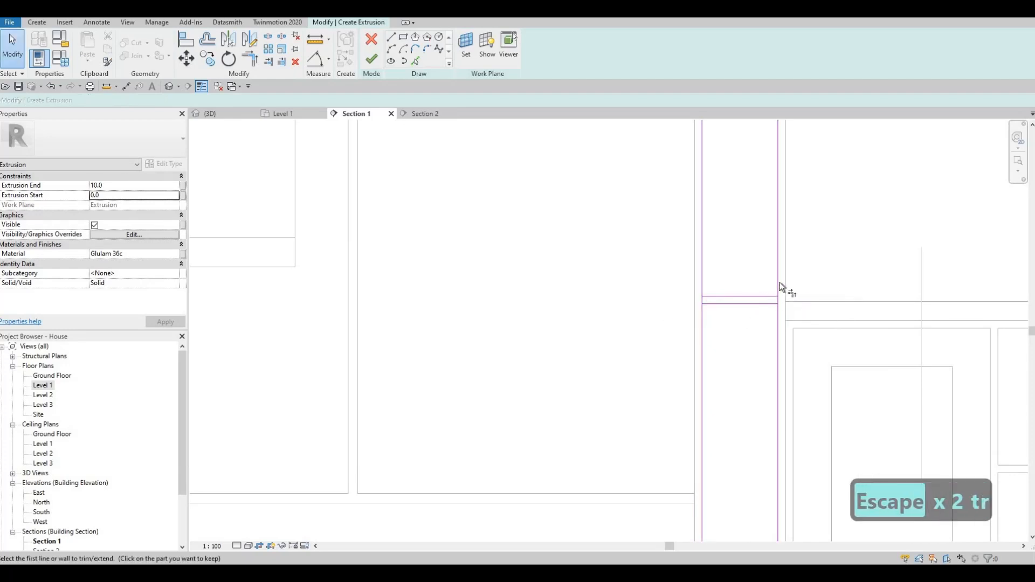
{"action": "left_click", "coordinate": [728, 298]}
{"action": "left_click", "coordinate": [701, 284]}
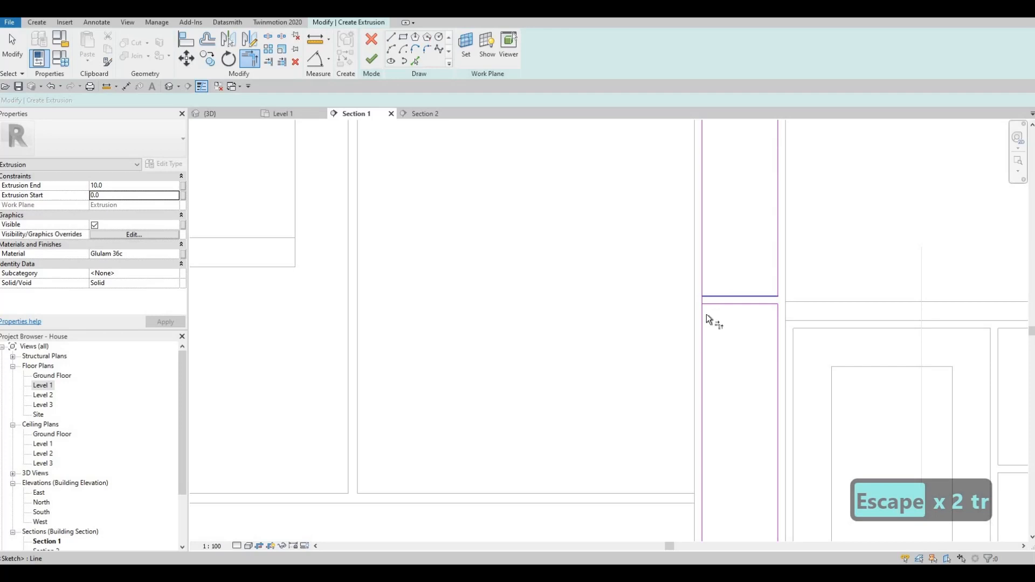
{"action": "middle_click_drag", "start_coordinate": [538, 307], "coordinate": [561, 305]}
{"action": "scroll", "coordinate": [551, 299], "scroll_direction": "down", "scroll_amount": 3}
{"action": "middle_click_drag", "start_coordinate": [215, 303], "coordinate": [516, 313]}
{"action": "scroll", "coordinate": [550, 295], "scroll_direction": "up", "scroll_amount": 2}
{"action": "left_click", "coordinate": [532, 315]}
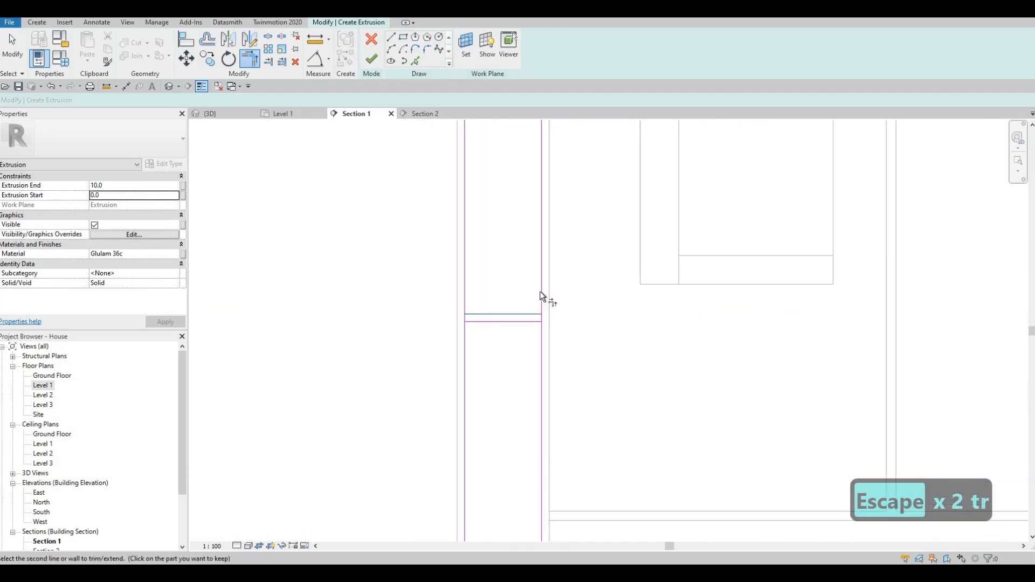
{"action": "left_click", "coordinate": [541, 293]}
{"action": "left_click", "coordinate": [541, 334]}
{"action": "key", "text": "Escape"}
{"action": "key", "text": "Escape"}
{"action": "key", "text": "Escape"}
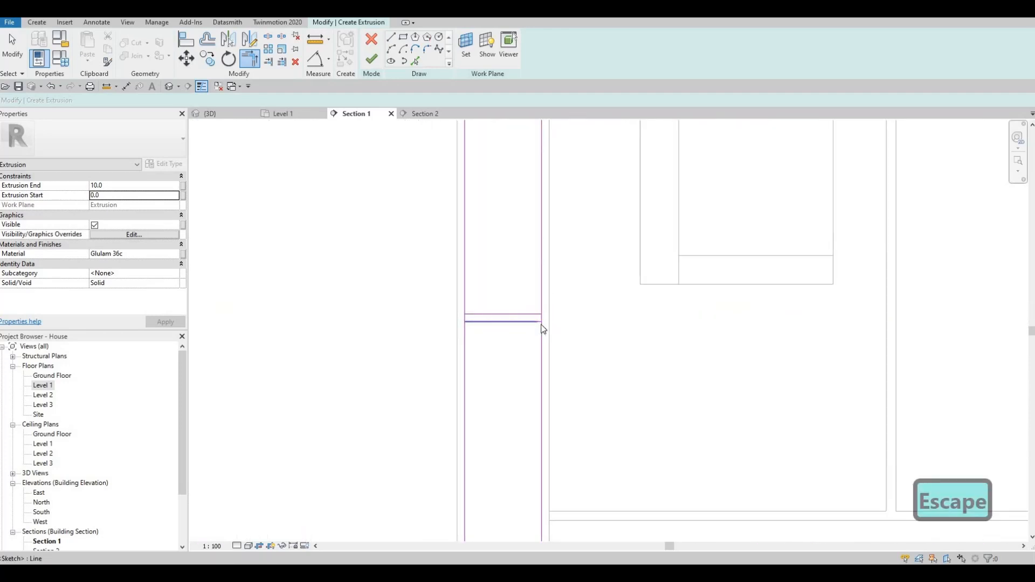
{"action": "scroll", "coordinate": [539, 330], "scroll_direction": "up", "scroll_amount": 2}
- Split the right vertical line at the lower line and delete the short leftover segment
{"action": "key", "text": "s"}
{"action": "key", "text": "l"}
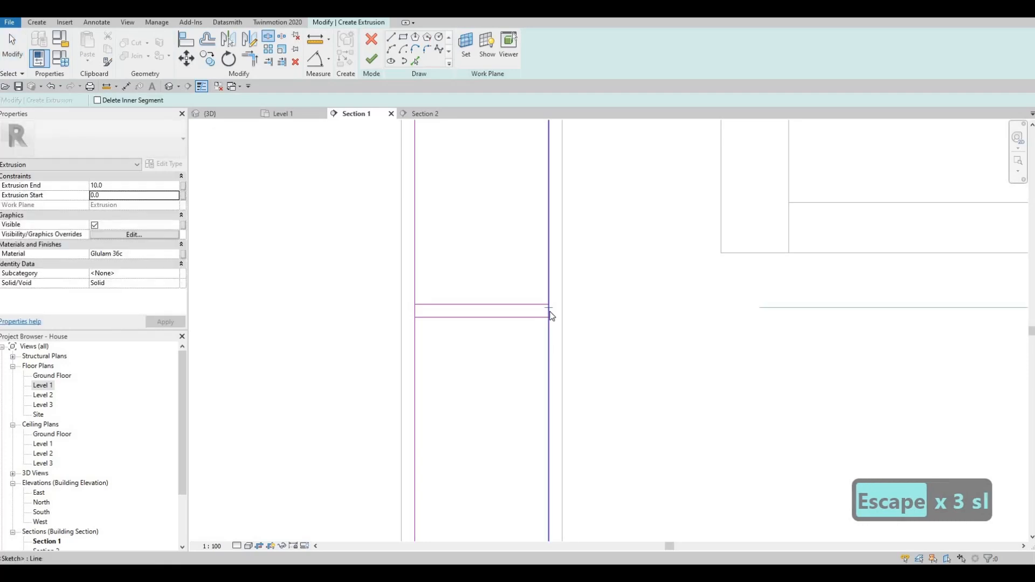
{"action": "left_click", "coordinate": [549, 308]}
{"action": "key", "text": "Escape"}
{"action": "key", "text": "Escape"}
{"action": "key", "text": "t"}
{"action": "key", "text": "r"}
{"action": "left_click", "coordinate": [538, 305]}
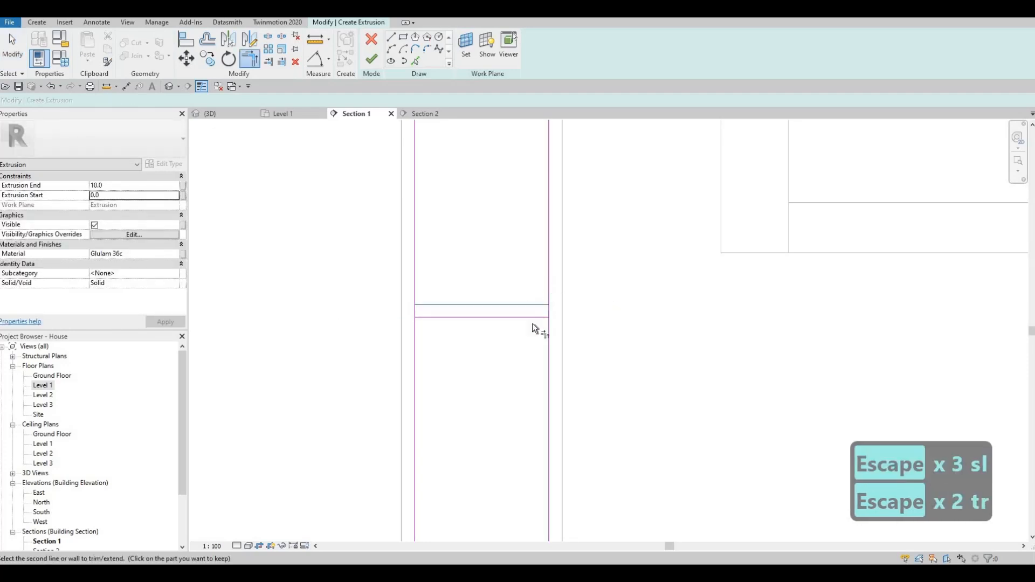
{"action": "key", "text": "Escape"}
{"action": "left_click", "coordinate": [546, 321]}
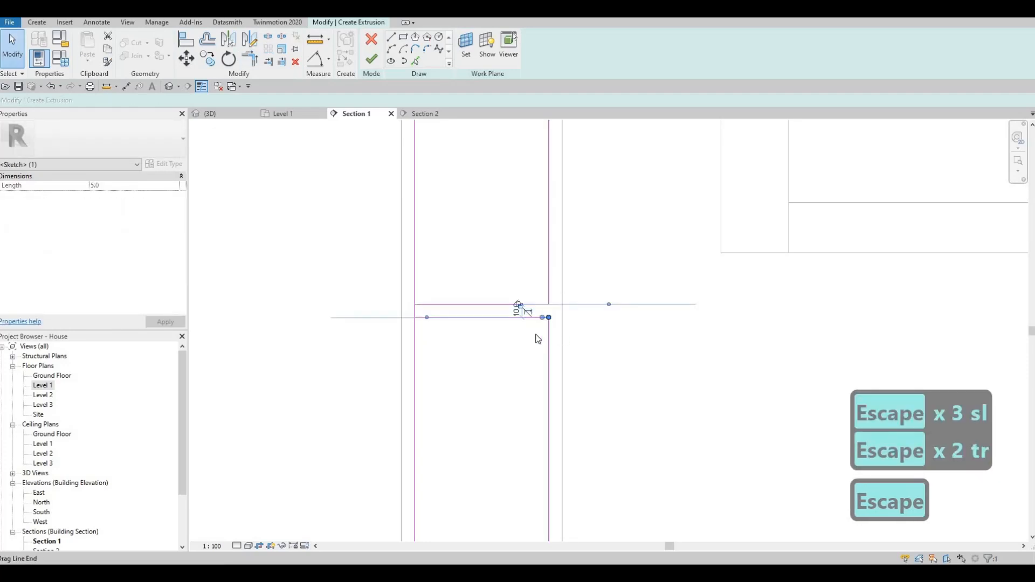
{"action": "key", "text": "Delete"}
- Trim the lower-right vertical line to the lower horizontal line and finish the frame sketch
{"action": "key", "text": "t"}
{"action": "key", "text": "r"}
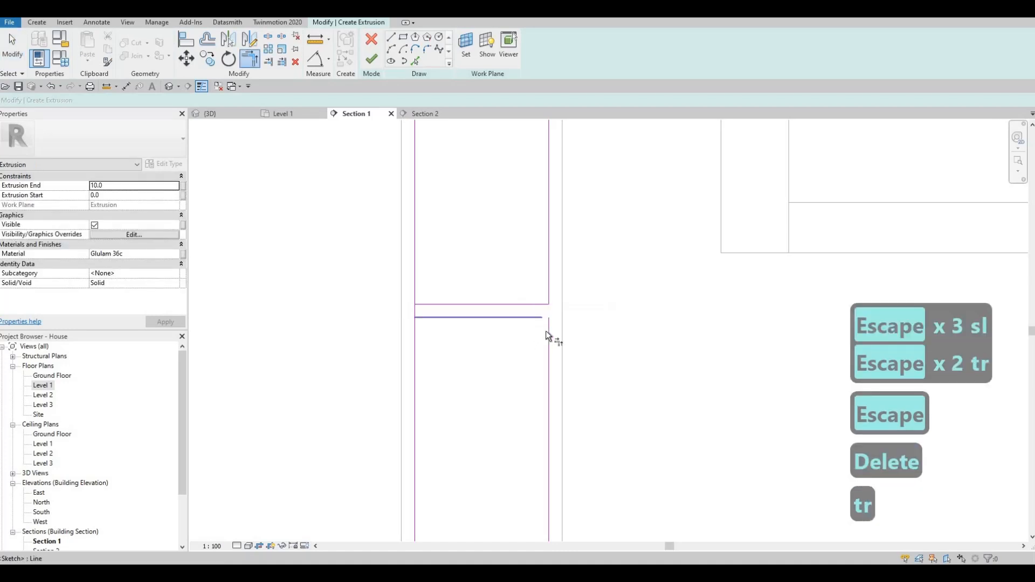
{"action": "left_click", "coordinate": [548, 331]}
{"action": "left_click", "coordinate": [438, 300]}
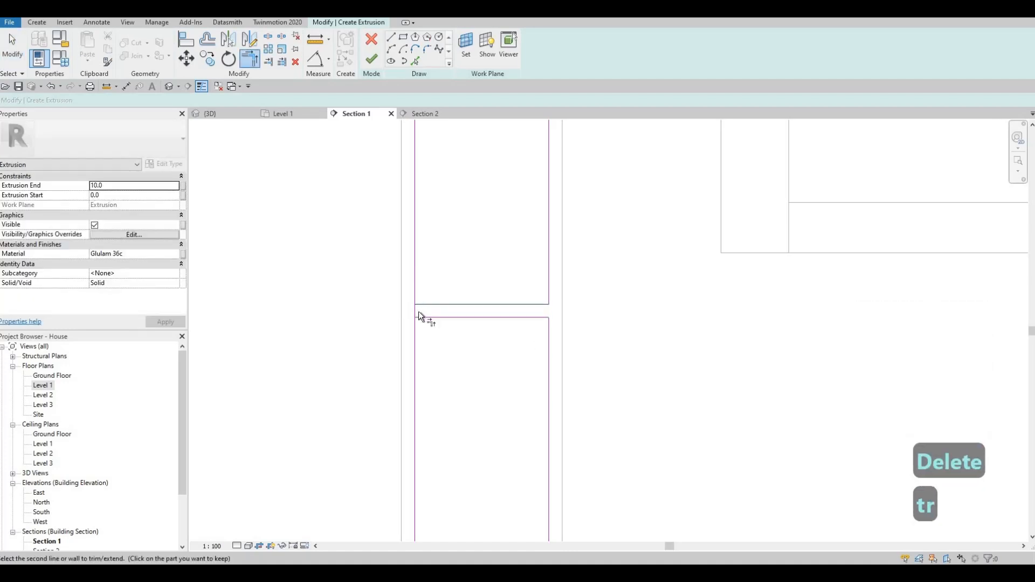
{"action": "key", "text": "Escape"}
{"action": "scroll", "coordinate": [511, 391], "scroll_direction": "down", "scroll_amount": 5}
{"action": "scroll", "coordinate": [432, 284], "scroll_direction": "up", "scroll_amount": 6}
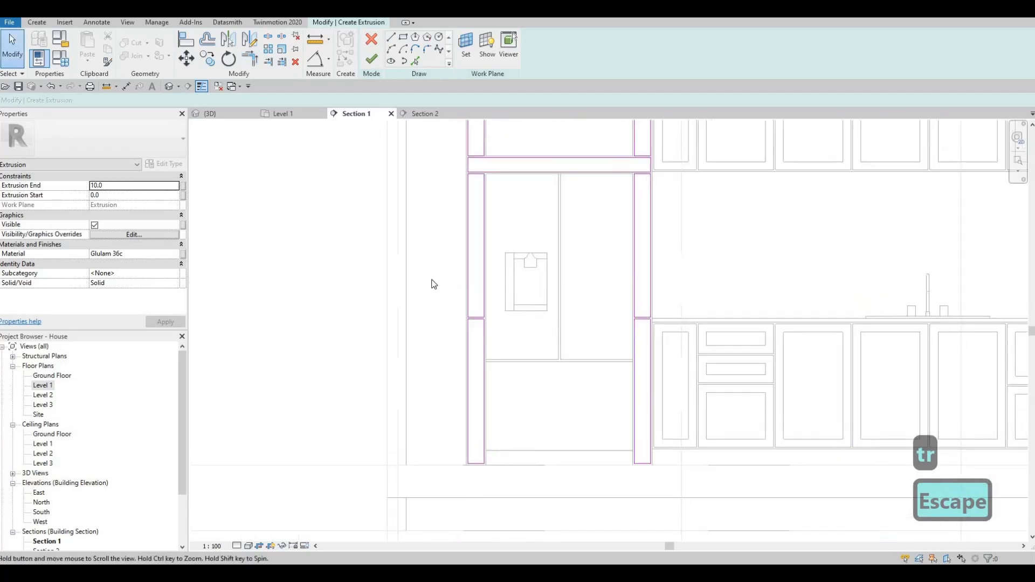
{"action": "left_click", "coordinate": [371, 59]}
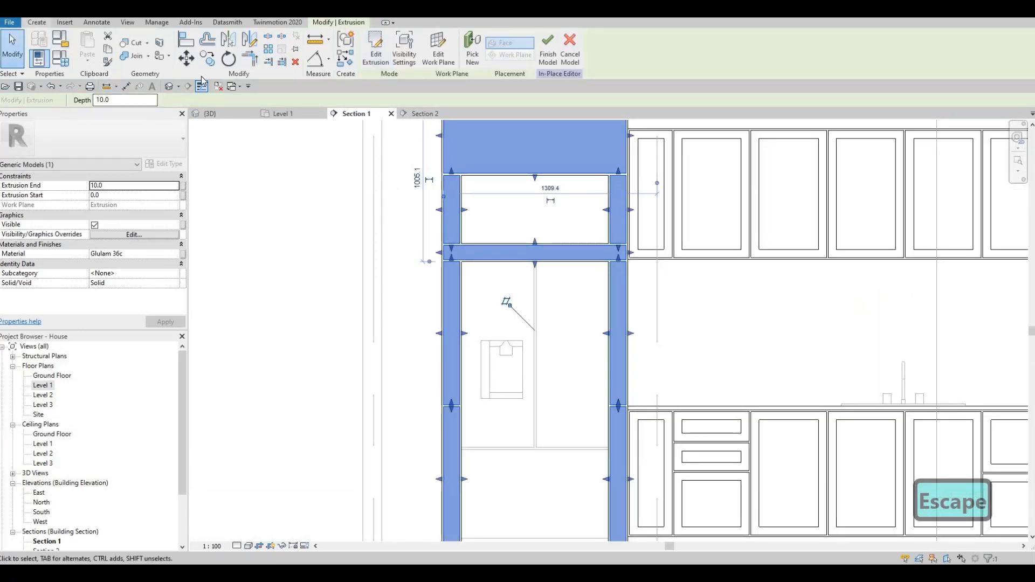
- Start a void extrusion using the fridge frame's face as the work plane
{"action": "left_click", "coordinate": [37, 22]}
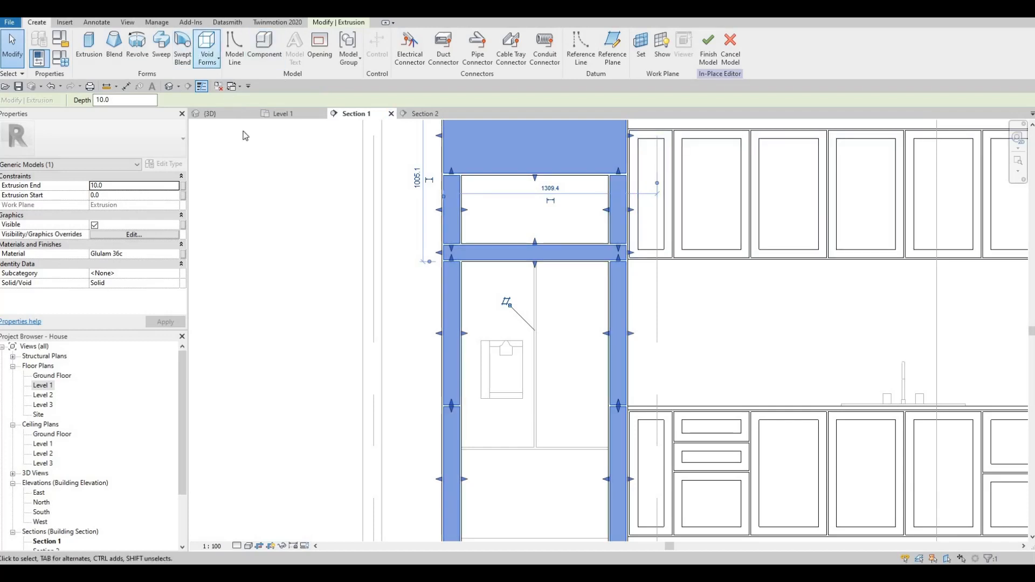
{"action": "left_click", "coordinate": [207, 49]}
{"action": "left_click", "coordinate": [232, 115]}
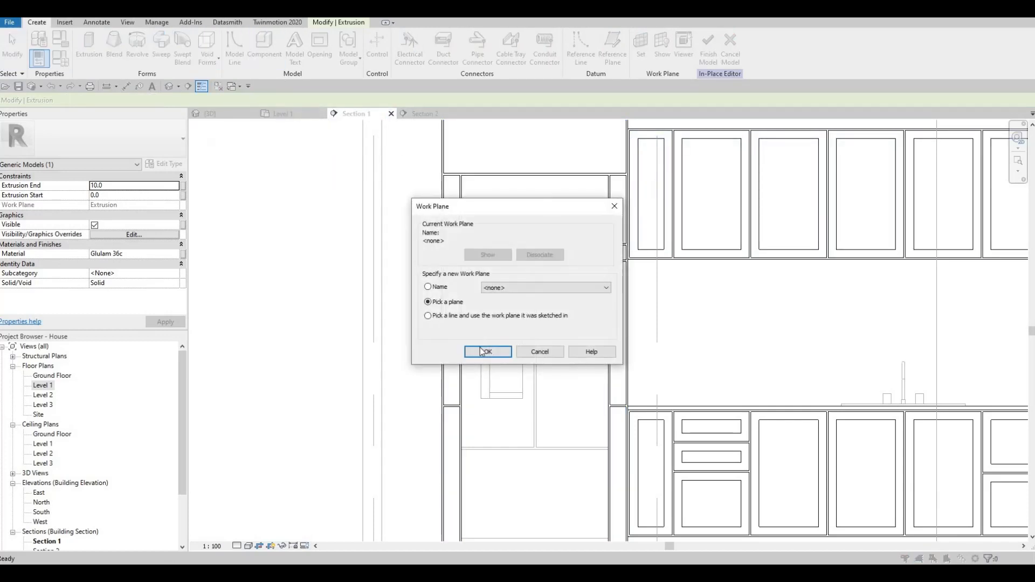
{"action": "key", "text": "Return"}
{"action": "left_click", "coordinate": [501, 155]}
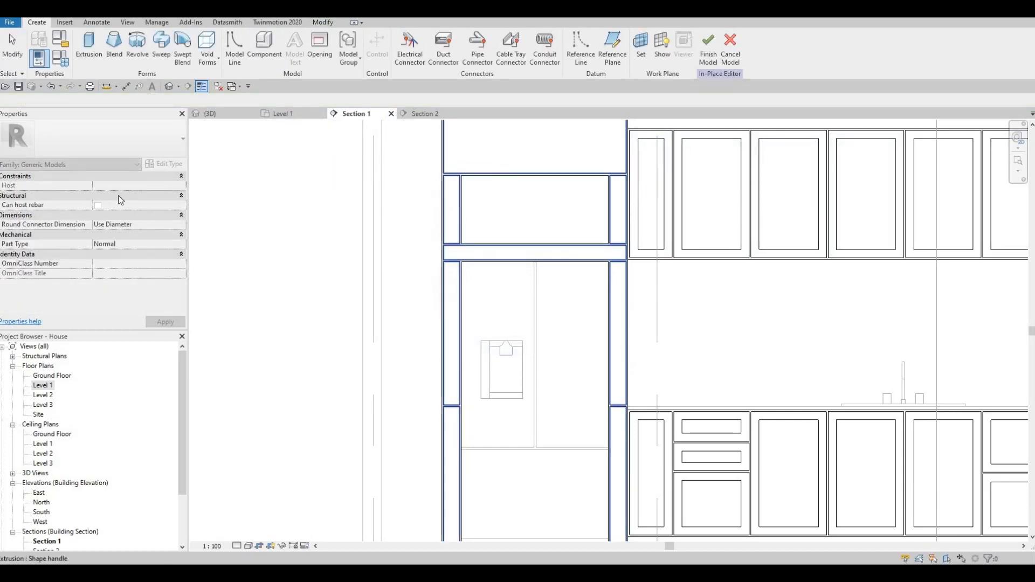
- Set the void's extrusion start to 5 and the sketch offset to 50
{"action": "left_click", "coordinate": [114, 185]}
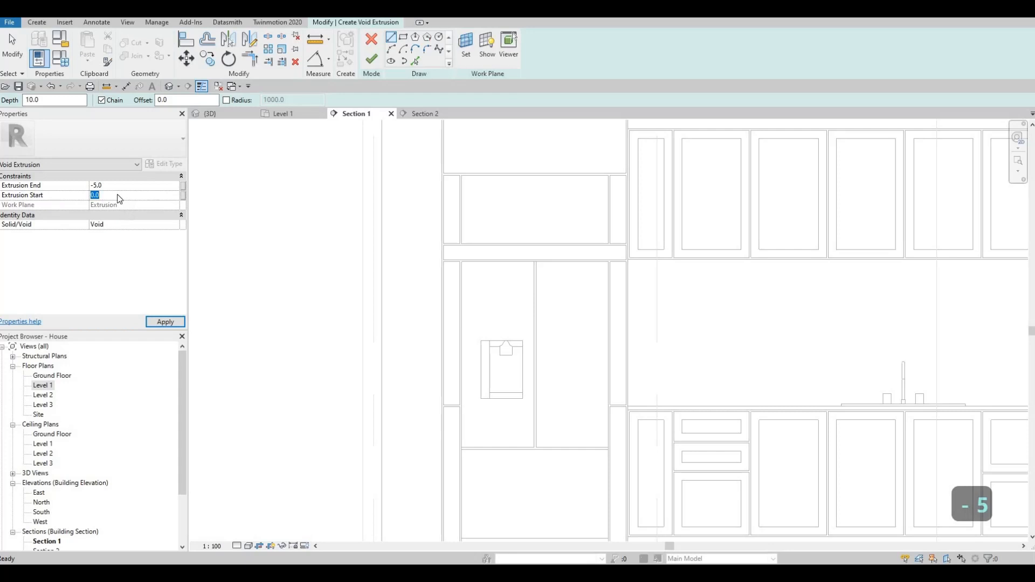
{"action": "type", "text": "5"}
{"action": "key", "text": "Return"}
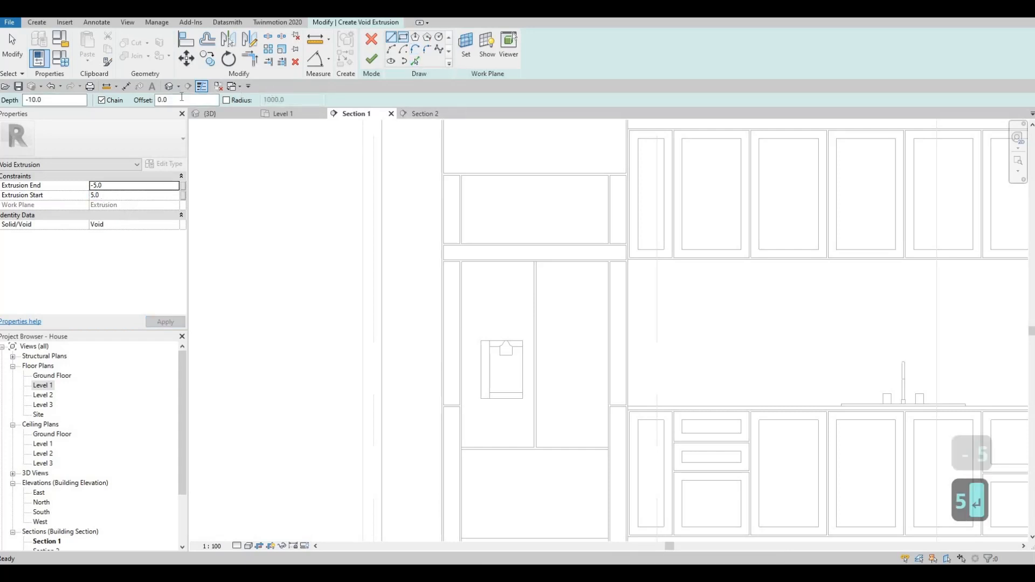
{"action": "left_click", "coordinate": [182, 99]}
{"action": "type", "text": "50"}
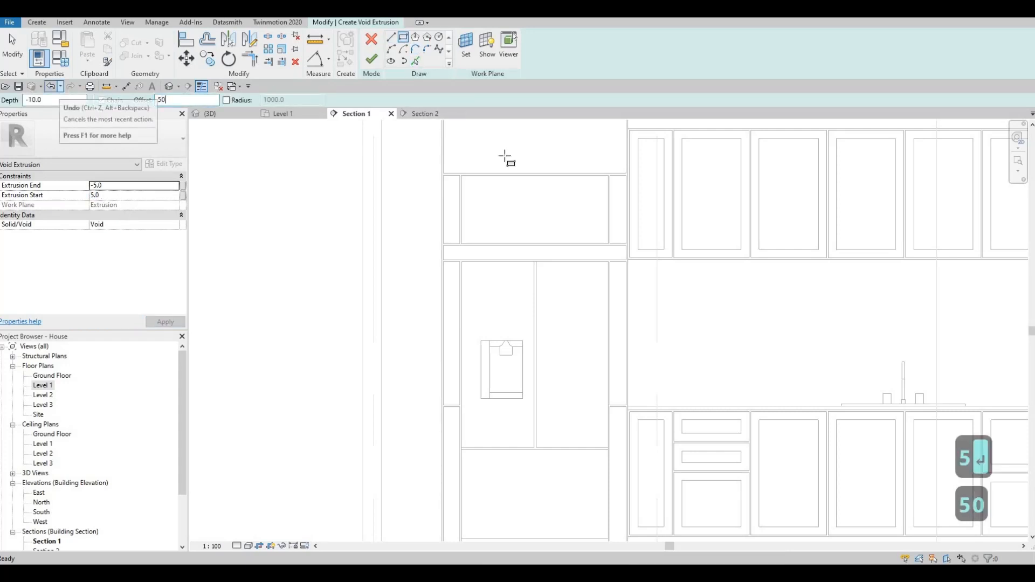
{"action": "scroll", "coordinate": [430, 221], "scroll_direction": "down", "scroll_amount": 2}
{"action": "scroll", "coordinate": [414, 221], "scroll_direction": "up", "scroll_amount": 1}
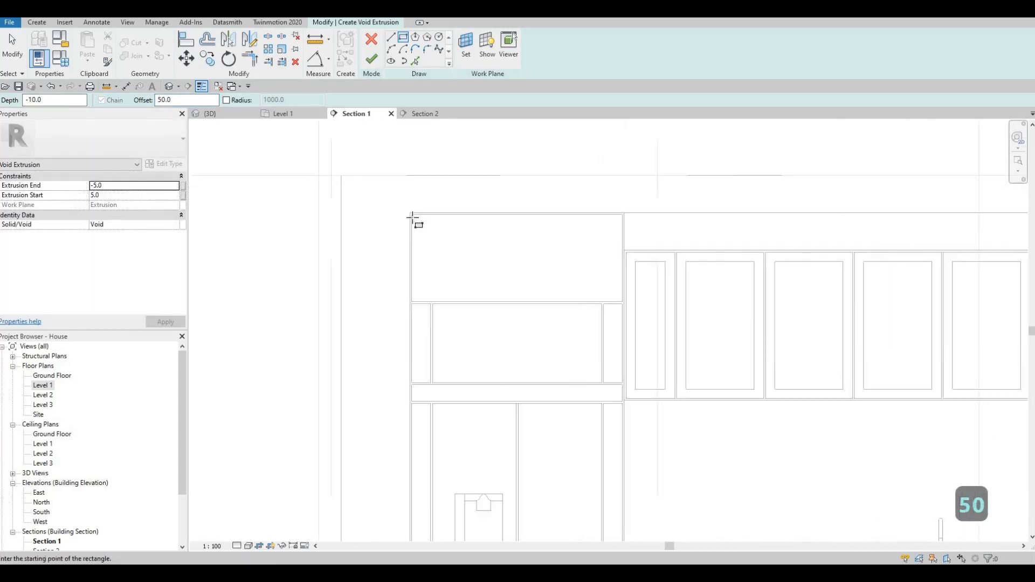
- Try rectangles on the frame panels and horizontal rail, discarding the failed and too-small ones
{"action": "left_click", "coordinate": [411, 214]}
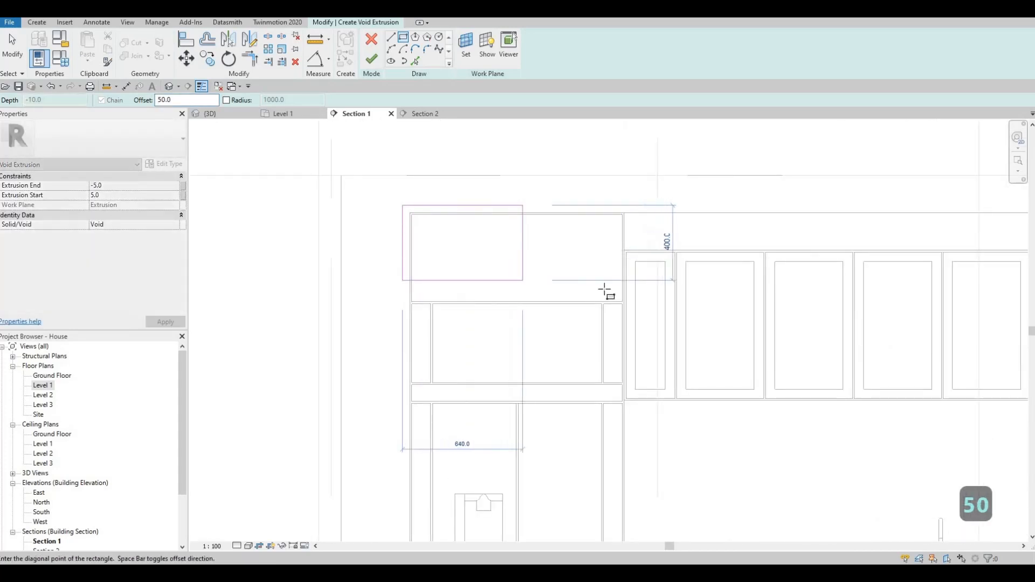
{"action": "scroll", "coordinate": [639, 318], "scroll_direction": "up", "scroll_amount": 4}
{"action": "left_click", "coordinate": [640, 316]}
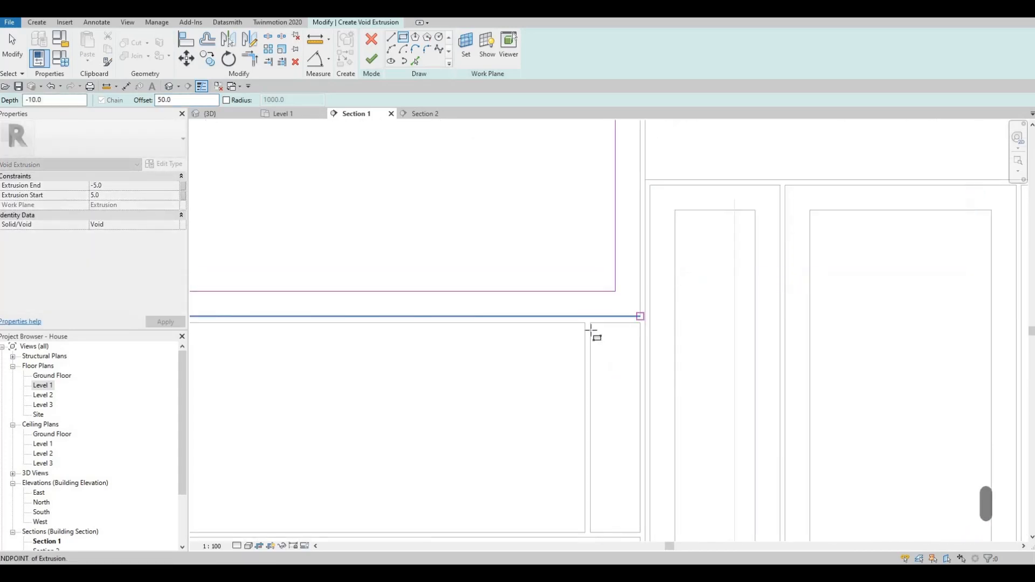
{"action": "key", "text": "Escape"}
{"action": "left_click", "coordinate": [591, 323]}
{"action": "middle_click_drag", "start_coordinate": [639, 535], "coordinate": [631, 408]}
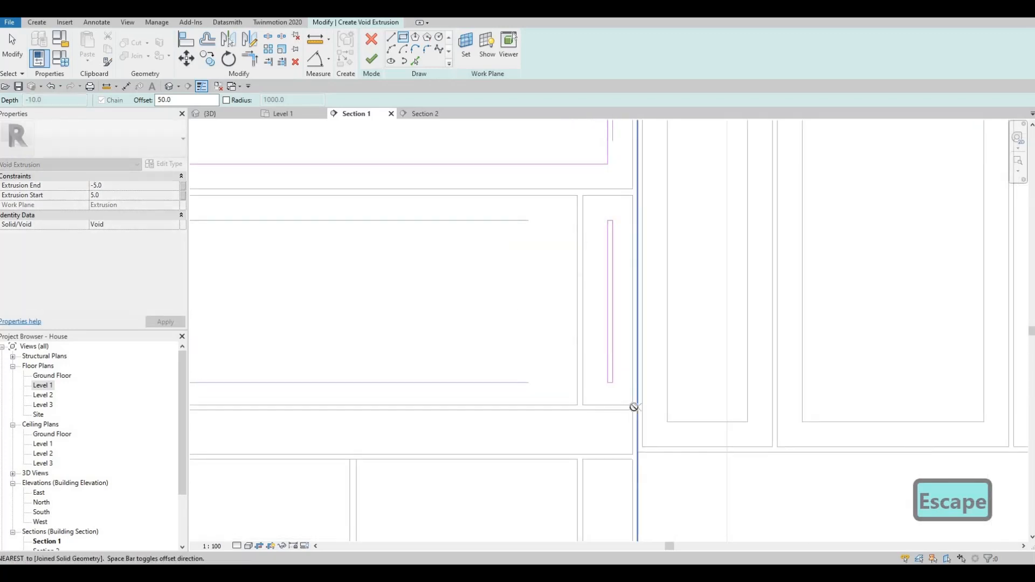
{"action": "left_click", "coordinate": [628, 410]}
{"action": "key", "text": "Escape"}
{"action": "scroll", "coordinate": [600, 319], "scroll_direction": "down", "scroll_amount": 3}
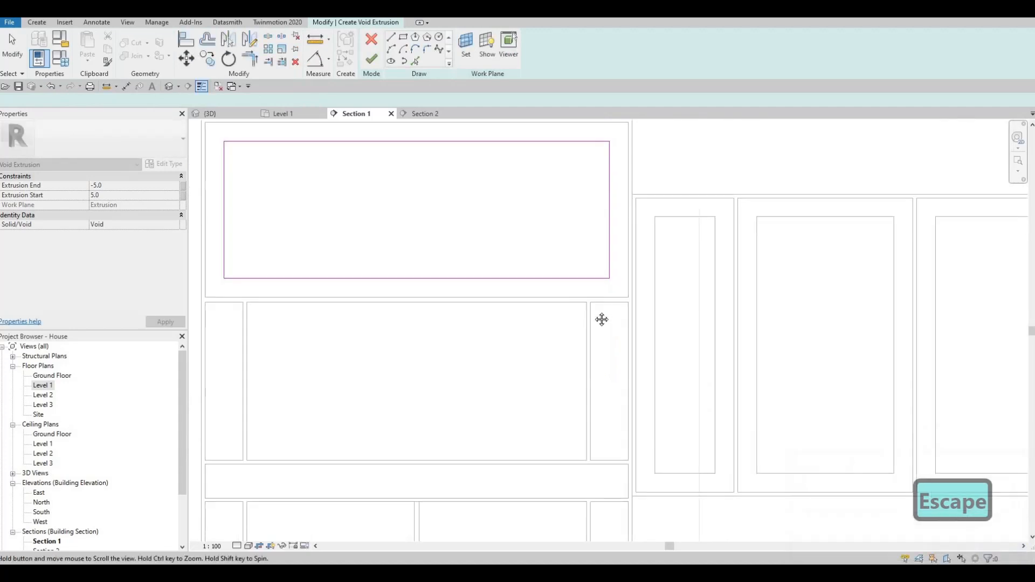
{"action": "middle_click_drag", "start_coordinate": [448, 251], "coordinate": [423, 149]}
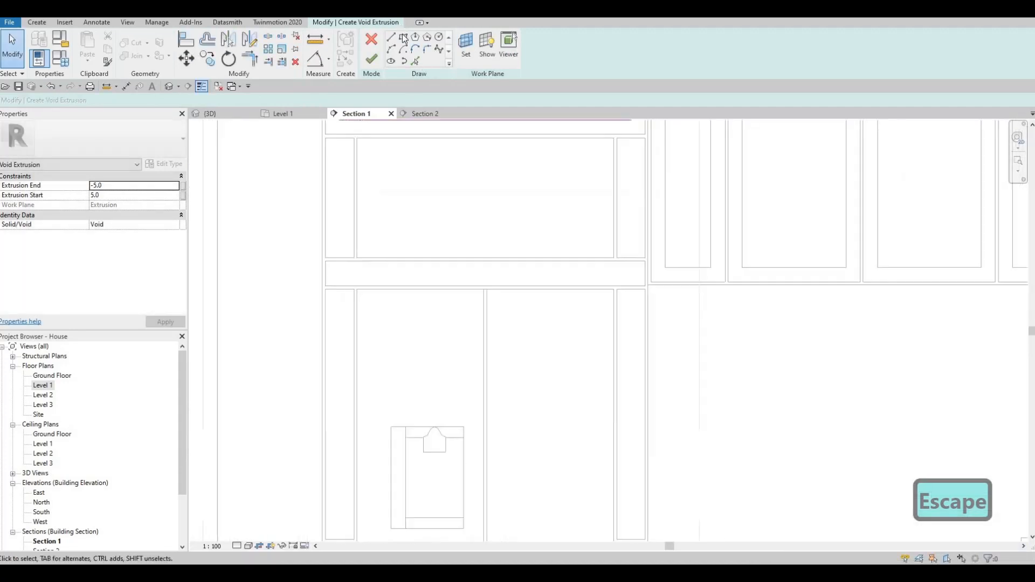
{"action": "left_click", "coordinate": [405, 39]}
{"action": "left_click", "coordinate": [325, 263]}
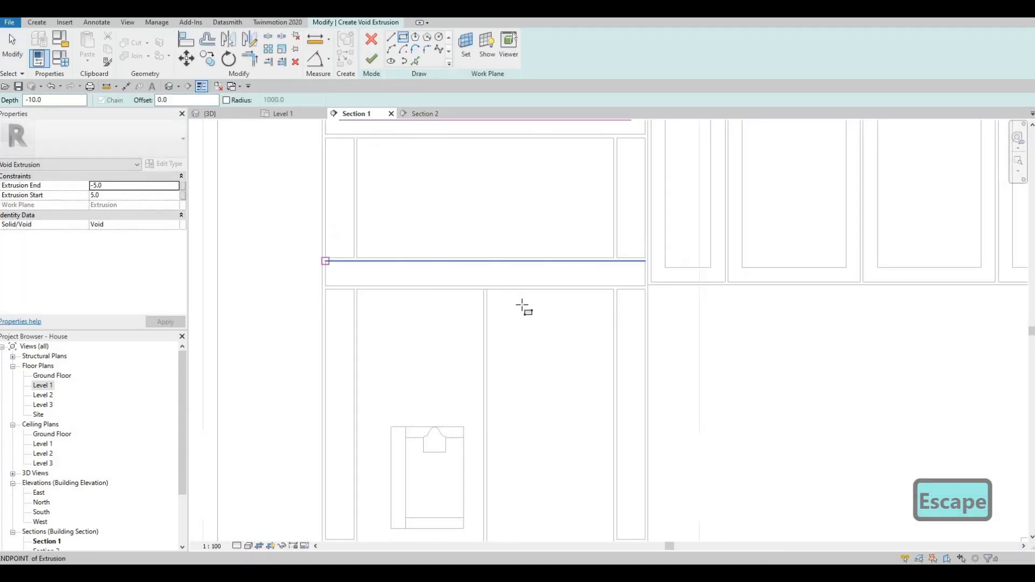
{"action": "left_click", "coordinate": [631, 277]}
{"action": "key", "text": "Escape"}
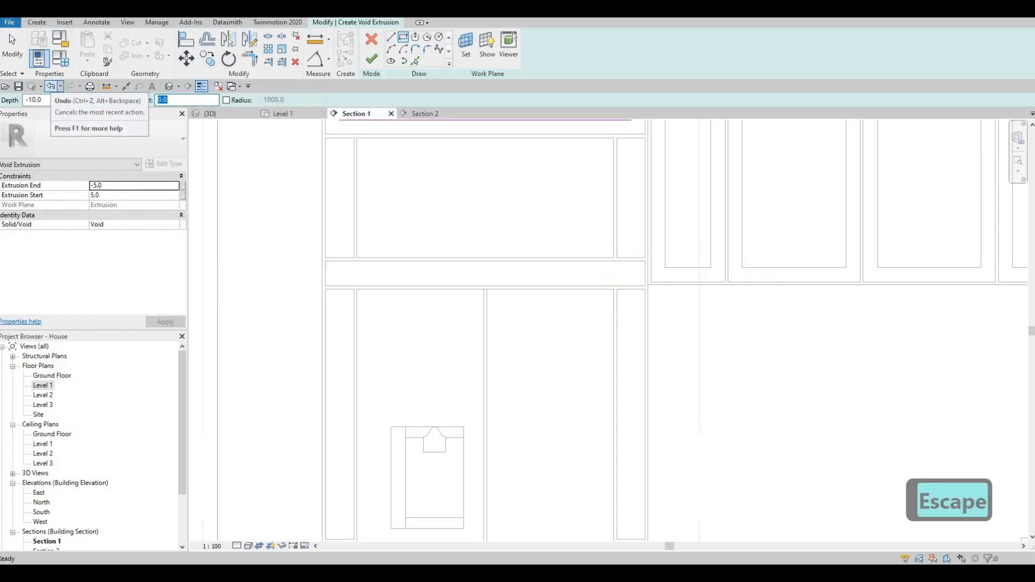
- With offset 25, draw inset rectangles inside the left and right side panels
{"action": "type", "text": "25"}
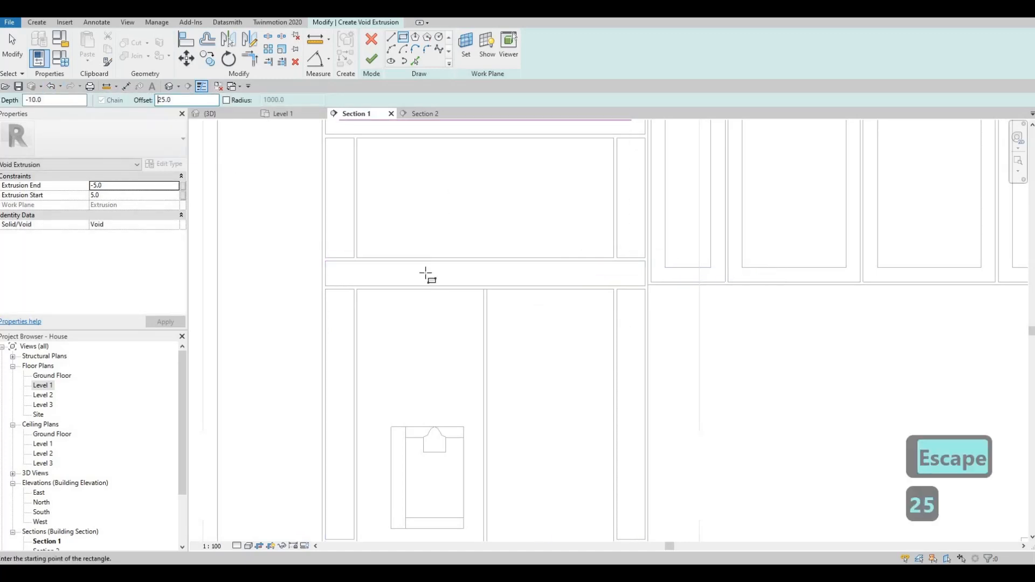
{"action": "middle_click_drag", "start_coordinate": [330, 141], "coordinate": [326, 215]}
{"action": "left_click", "coordinate": [322, 212]}
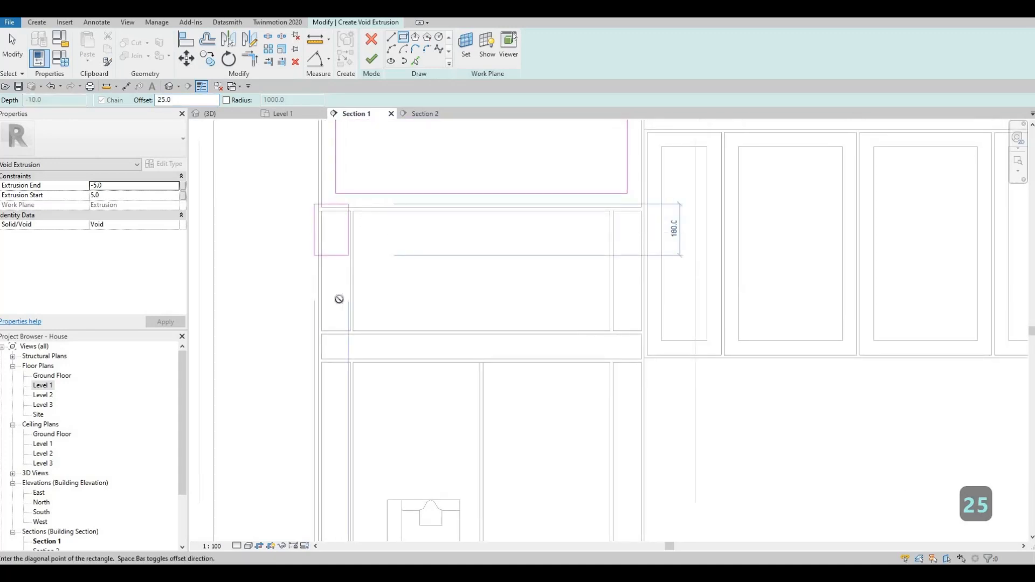
{"action": "scroll", "coordinate": [348, 318], "scroll_direction": "up", "scroll_amount": 3}
{"action": "left_click", "coordinate": [354, 342]}
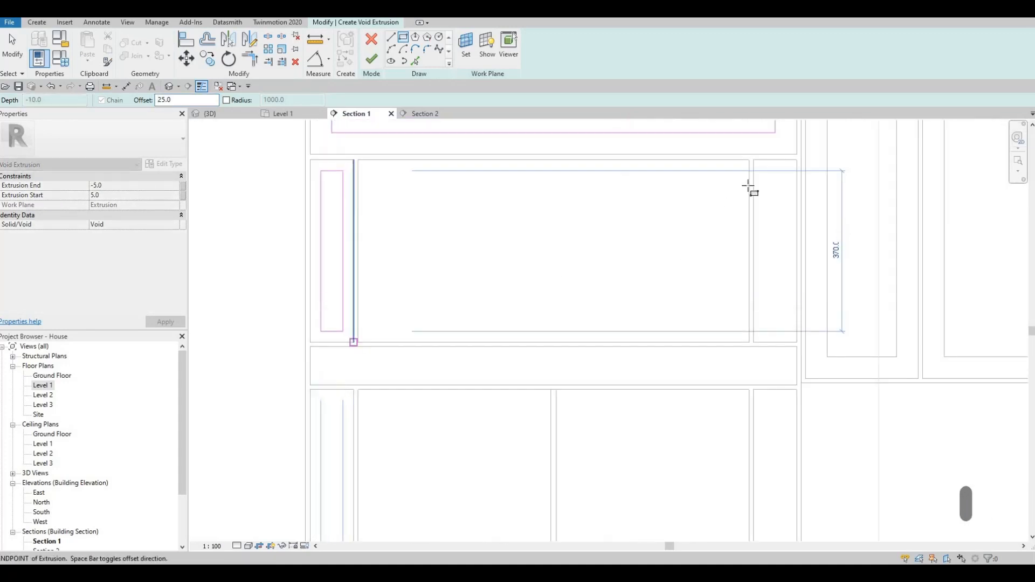
{"action": "key", "text": "Escape"}
{"action": "left_click", "coordinate": [753, 161]}
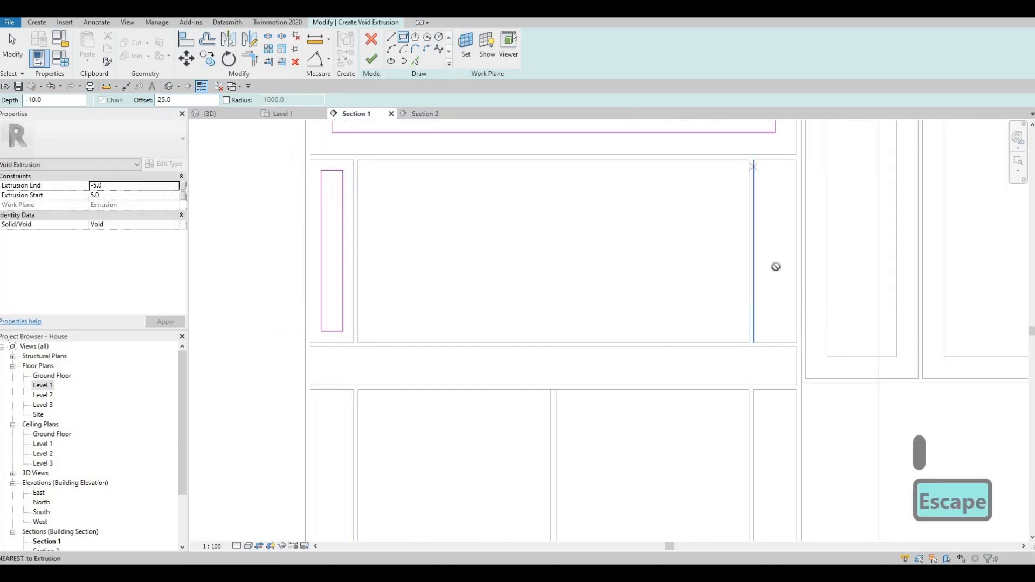
{"action": "left_click", "coordinate": [798, 343]}
{"action": "key", "text": "Escape"}
- Draw the top panel's inset rectangle and delete the duplicate outline chain
{"action": "scroll", "coordinate": [427, 196], "scroll_direction": "down", "scroll_amount": 3}
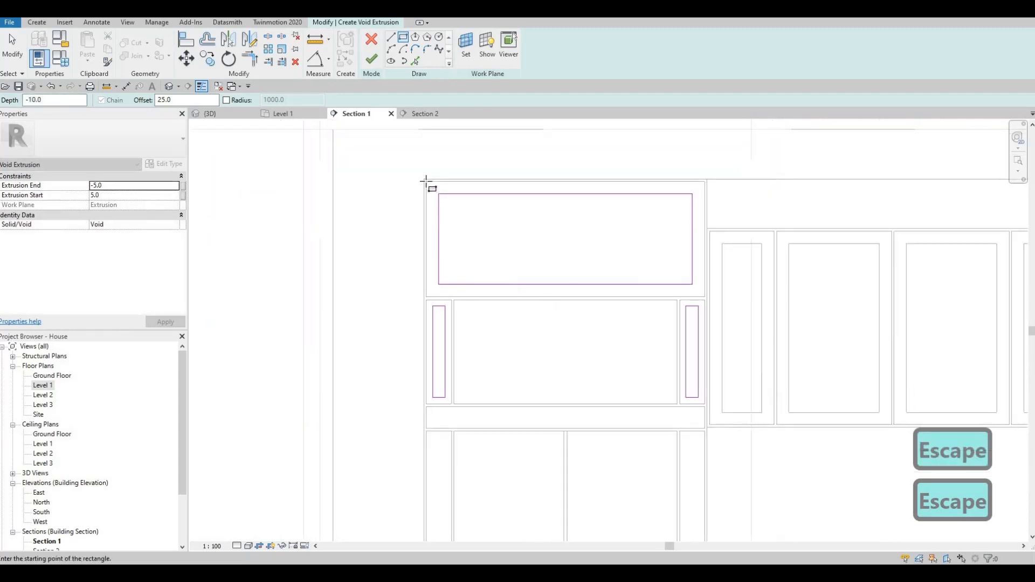
{"action": "left_click", "coordinate": [426, 179]}
{"action": "scroll", "coordinate": [711, 303], "scroll_direction": "up", "scroll_amount": 3}
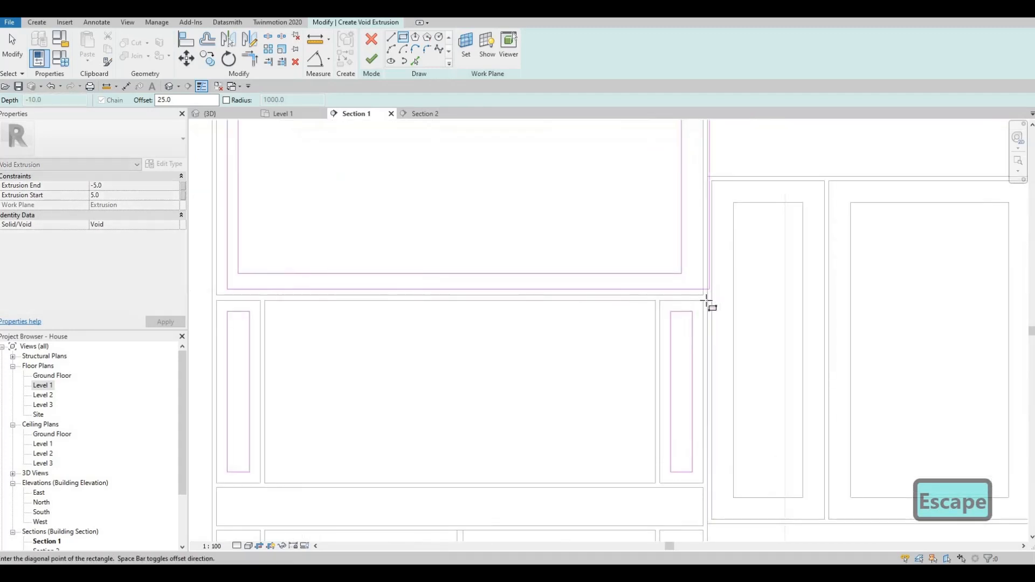
{"action": "left_click", "coordinate": [708, 300]}
{"action": "key", "text": "Escape"}
{"action": "key", "text": "Escape"}
{"action": "key", "text": "Tab"}
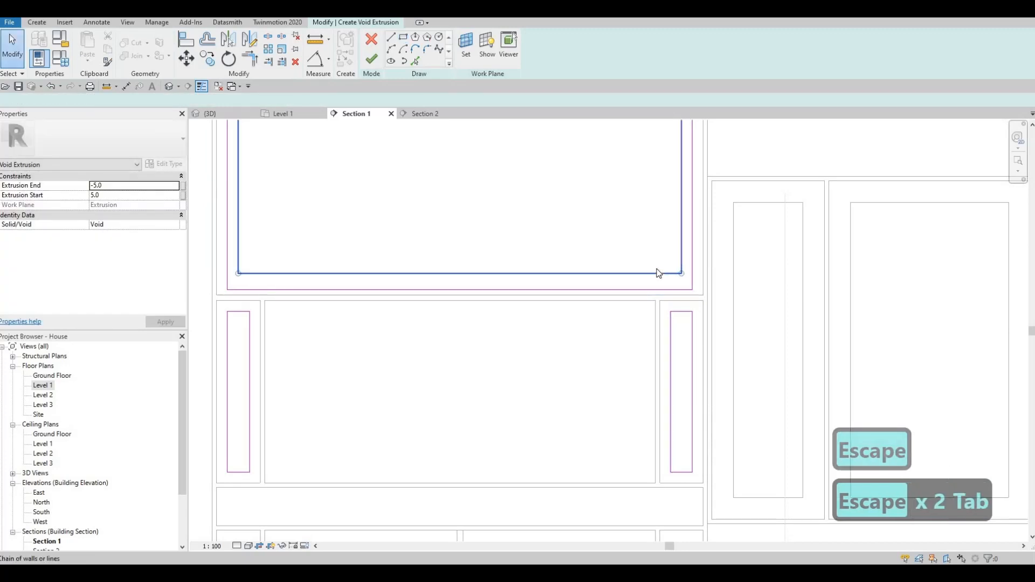
{"action": "left_click", "coordinate": [657, 271]}
{"action": "key", "text": "Delete"}
{"action": "scroll", "coordinate": [656, 266], "scroll_direction": "down", "scroll_amount": 3}
{"action": "mouse_move", "coordinate": [649, 242]}
{"action": "middle_mouse_down"}
{"action": "mouse_move", "coordinate": [657, 169]}
{"action": "mouse_move", "coordinate": [551, 16]}
{"action": "middle_mouse_up"}
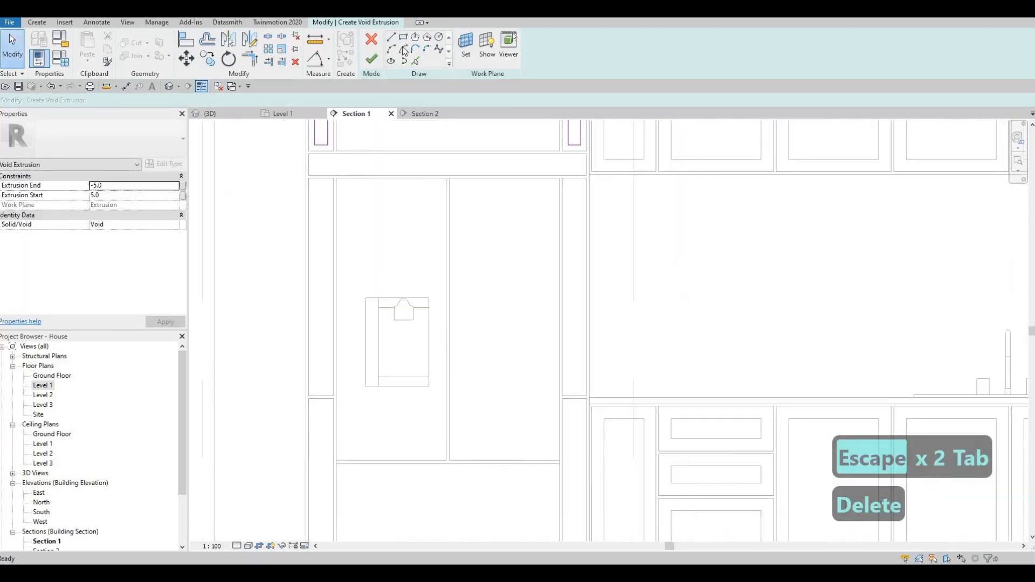
- At offset 25, sketch an inset rectangle along the fridge frame's top crossbar
{"action": "scroll", "coordinate": [312, 167], "scroll_direction": "up", "scroll_amount": 2}
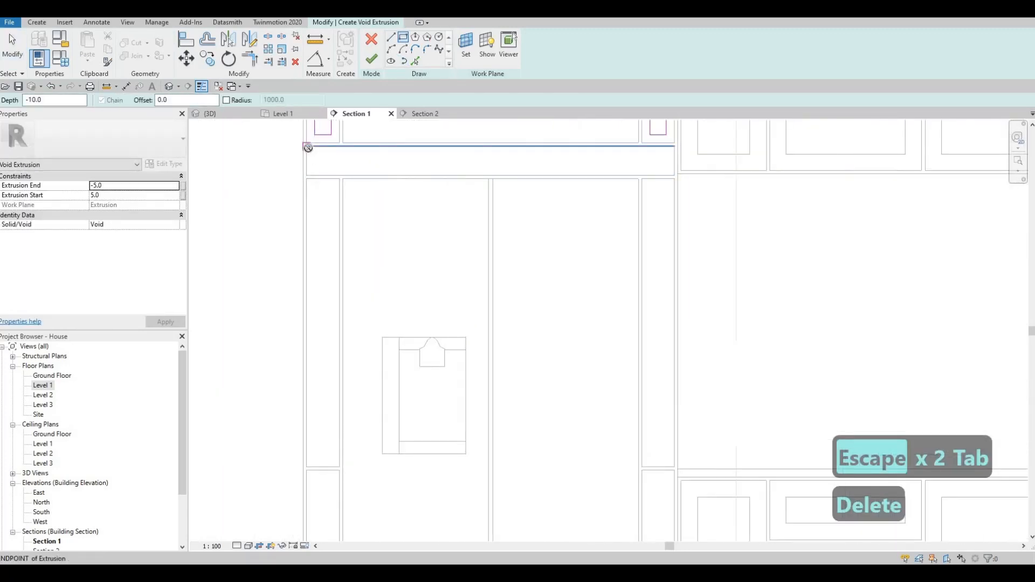
{"action": "key", "text": "Escape"}
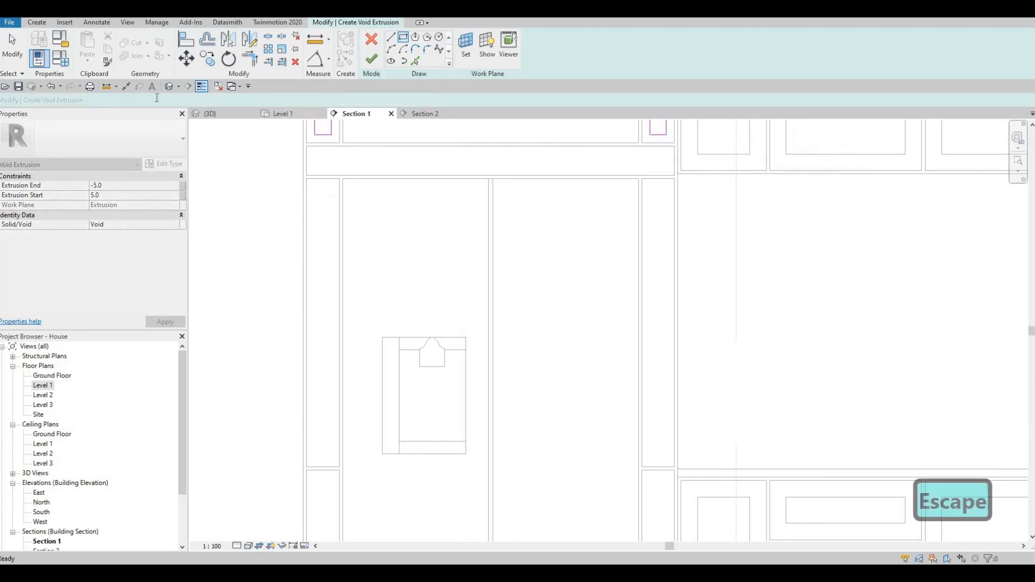
{"action": "type", "text": "25"}
{"action": "key", "text": "Return"}
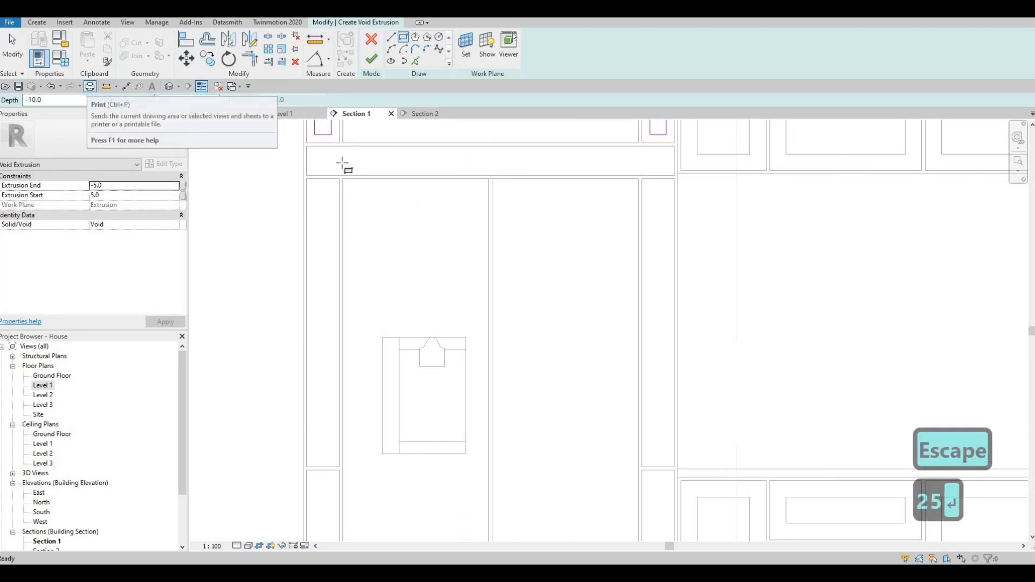
{"action": "left_click", "coordinate": [306, 146]}
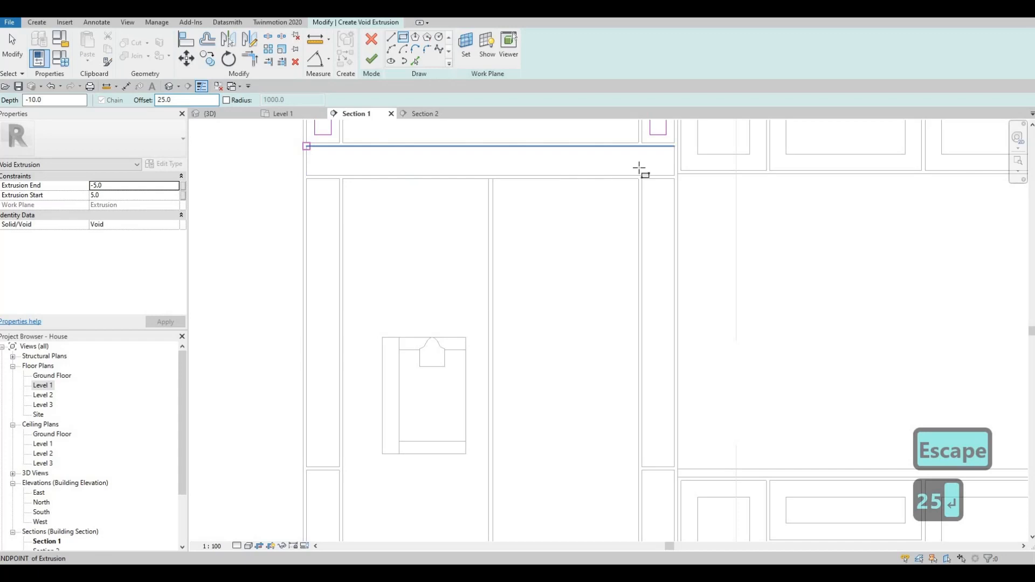
{"action": "key", "text": "space"}
{"action": "left_click", "coordinate": [675, 177]}
{"action": "scroll", "coordinate": [668, 168], "scroll_direction": "up", "scroll_amount": 2}
{"action": "key", "text": "Escape"}
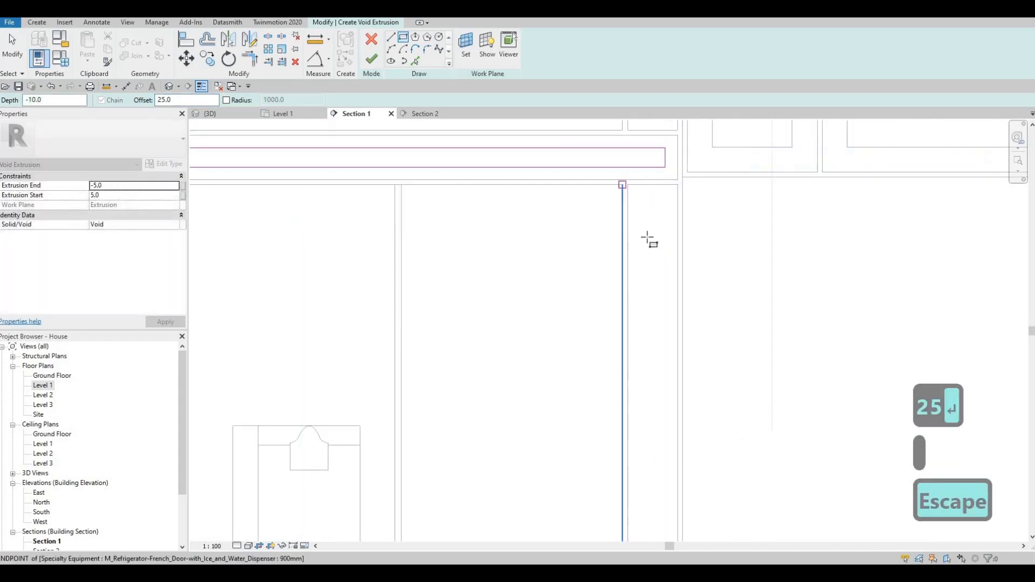
{"action": "scroll", "coordinate": [658, 291], "scroll_direction": "down", "scroll_amount": 2}
{"action": "middle_click_drag", "start_coordinate": [667, 417], "coordinate": [670, 310]}
{"action": "scroll", "coordinate": [657, 286], "scroll_direction": "up", "scroll_amount": 2}
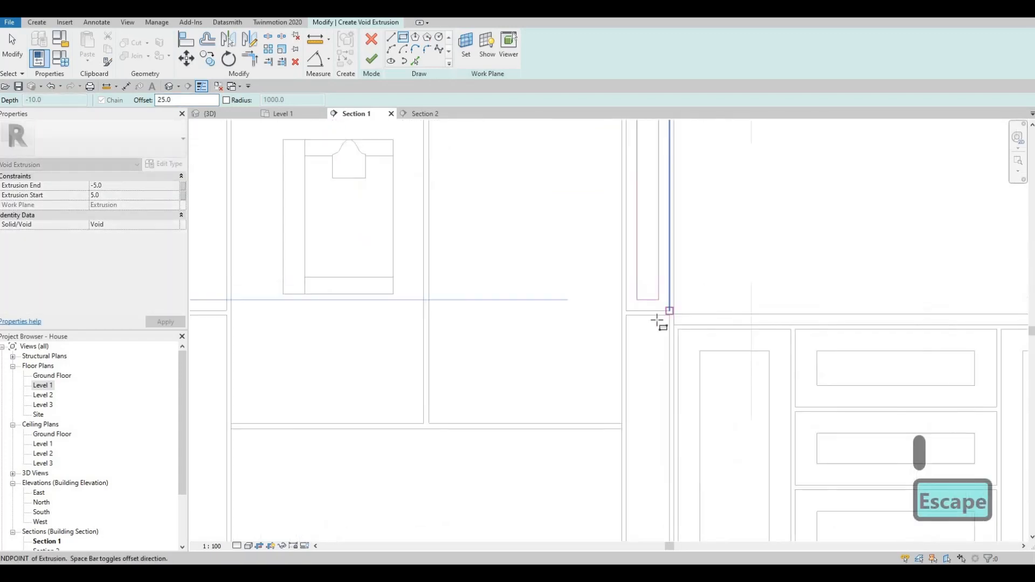
{"action": "key", "text": "Escape"}
{"action": "scroll", "coordinate": [668, 377], "scroll_direction": "down", "scroll_amount": 2}
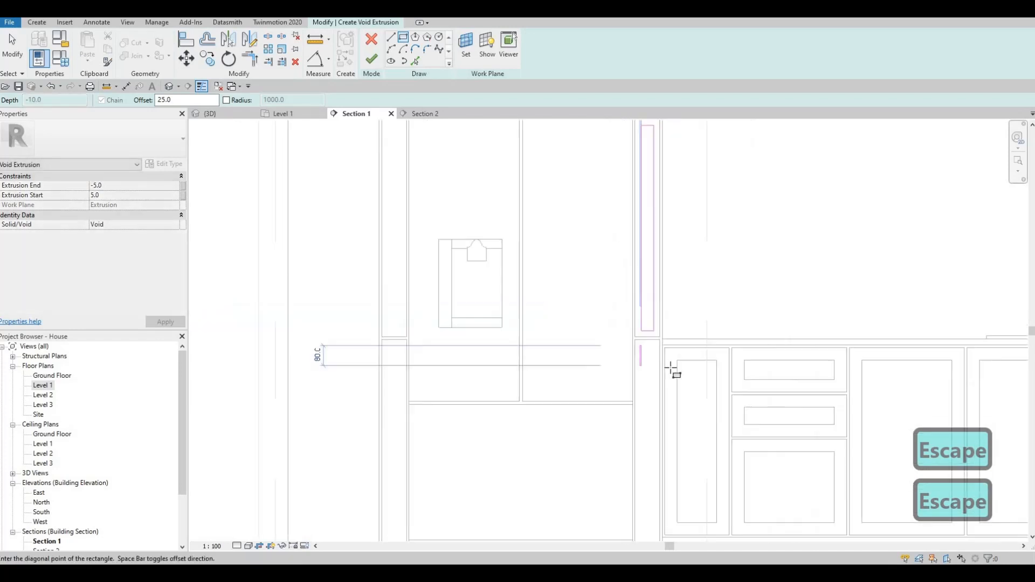
{"action": "middle_click_drag", "start_coordinate": [672, 370], "coordinate": [654, 361]}
{"action": "scroll", "coordinate": [661, 364], "scroll_direction": "up", "scroll_amount": 2}
{"action": "left_click", "coordinate": [655, 360]}
{"action": "middle_click_drag", "start_coordinate": [303, 345], "coordinate": [592, 344]}
{"action": "key", "text": "Escape"}
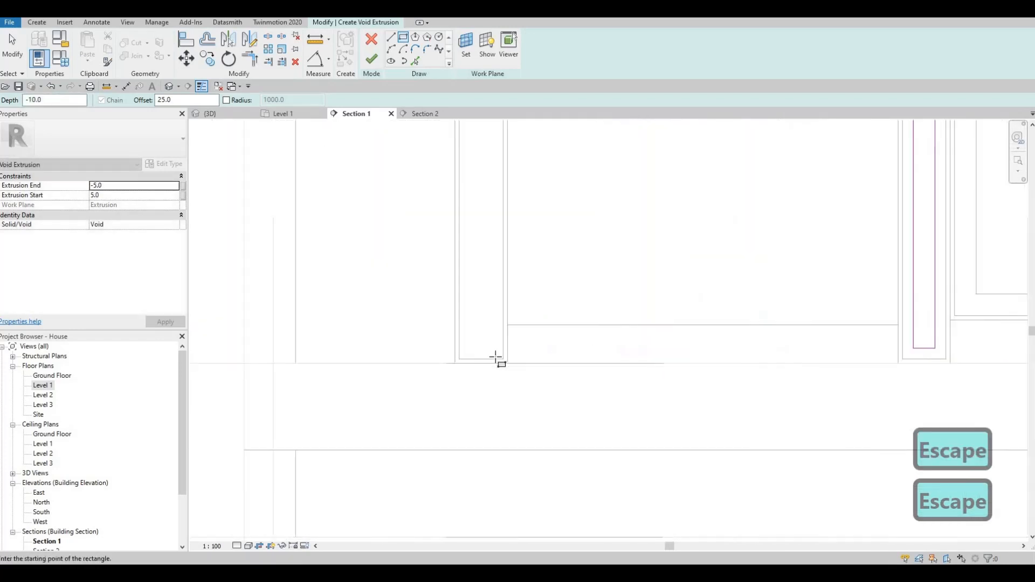
- Sketch inset rectangles on the fridge frame's left post panel sections
{"action": "middle_click_drag", "start_coordinate": [492, 272], "coordinate": [484, 272]}
{"action": "left_click", "coordinate": [494, 359]}
{"action": "middle_click_drag", "start_coordinate": [450, 232], "coordinate": [486, 390]}
{"action": "middle_click_drag", "start_coordinate": [485, 224], "coordinate": [484, 275]}
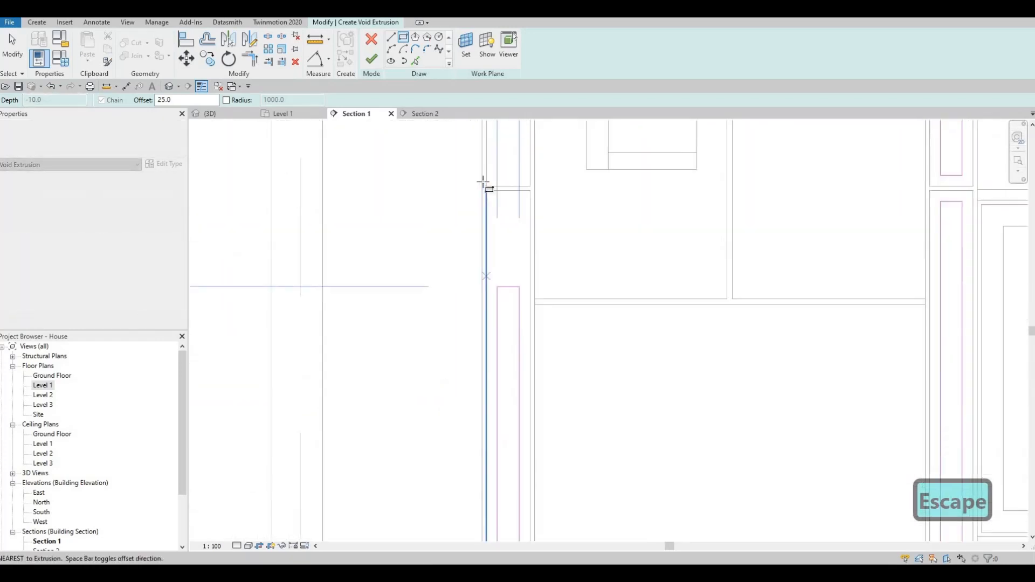
{"action": "left_click", "coordinate": [484, 185]}
{"action": "key", "text": "Escape"}
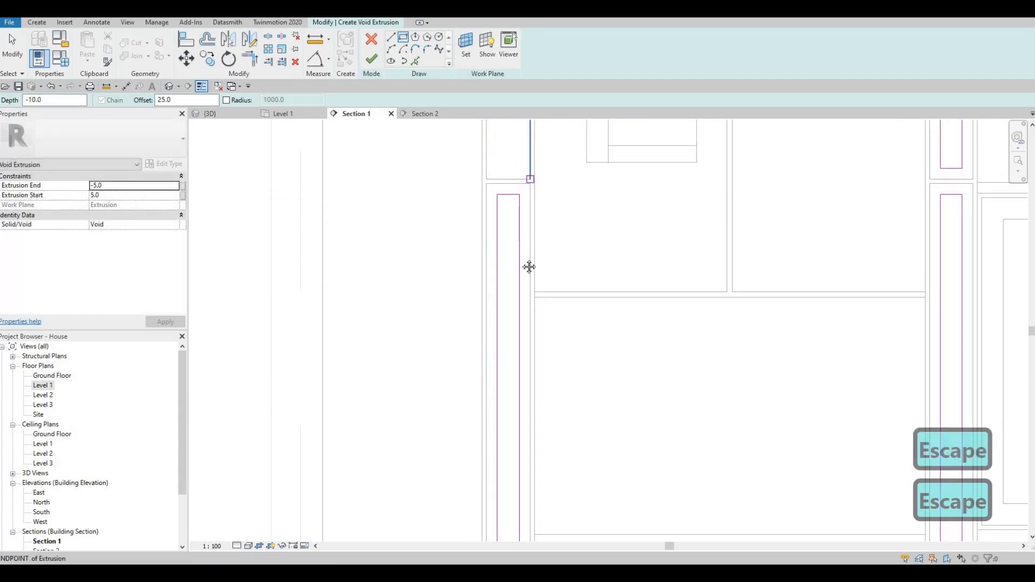
{"action": "middle_click_drag", "start_coordinate": [495, 351], "coordinate": [495, 355]}
{"action": "scroll", "coordinate": [496, 345], "scroll_direction": "down", "scroll_amount": 1}
{"action": "middle_click_drag", "start_coordinate": [497, 199], "coordinate": [480, 371]}
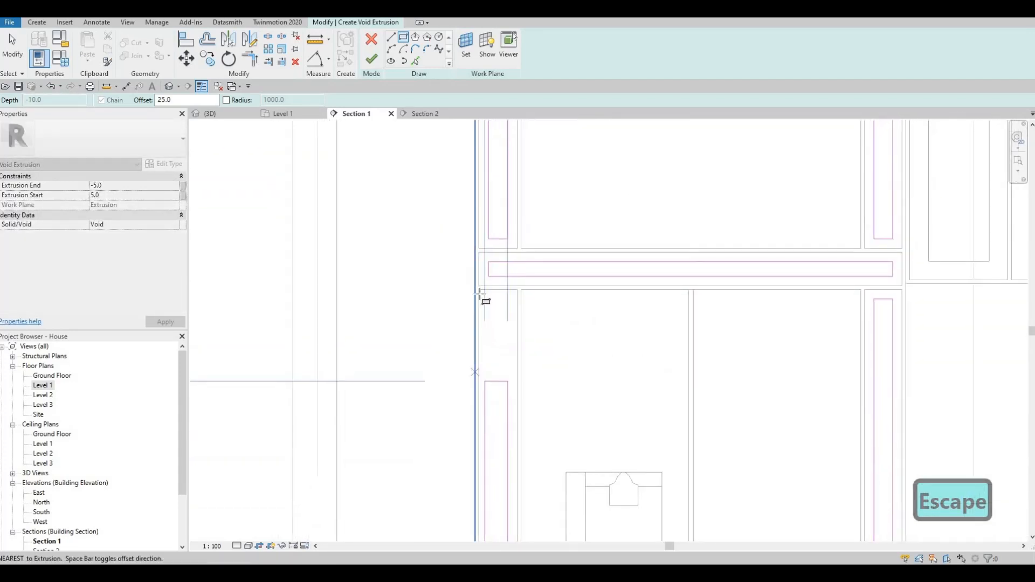
{"action": "left_click", "coordinate": [479, 285]}
{"action": "key", "text": "Escape"}
{"action": "scroll", "coordinate": [567, 289], "scroll_direction": "down", "scroll_amount": 4}
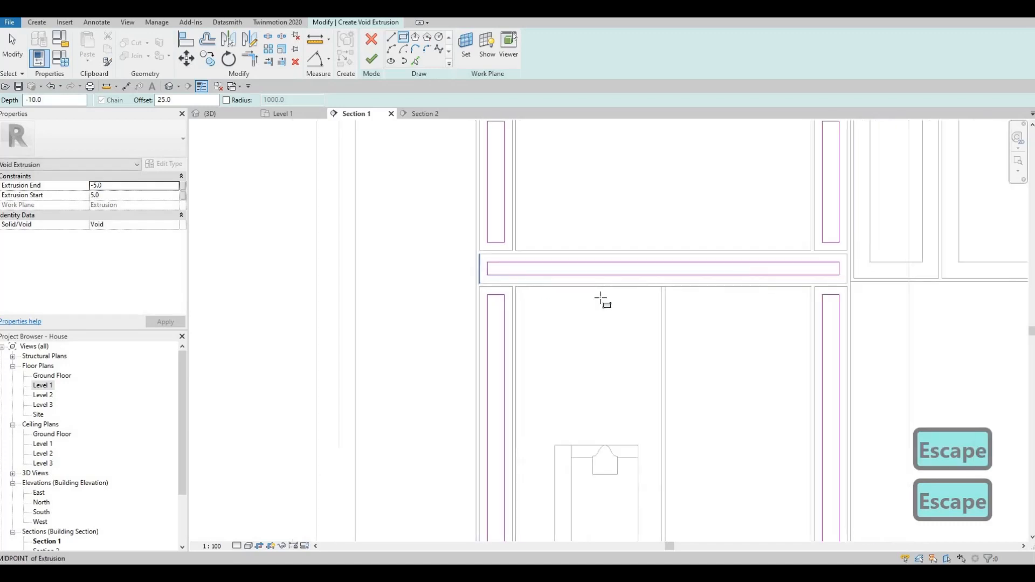
{"action": "middle_click_drag", "start_coordinate": [444, 150], "coordinate": [441, 133]}
{"action": "scroll", "coordinate": [628, 166], "scroll_direction": "down", "scroll_amount": 1}
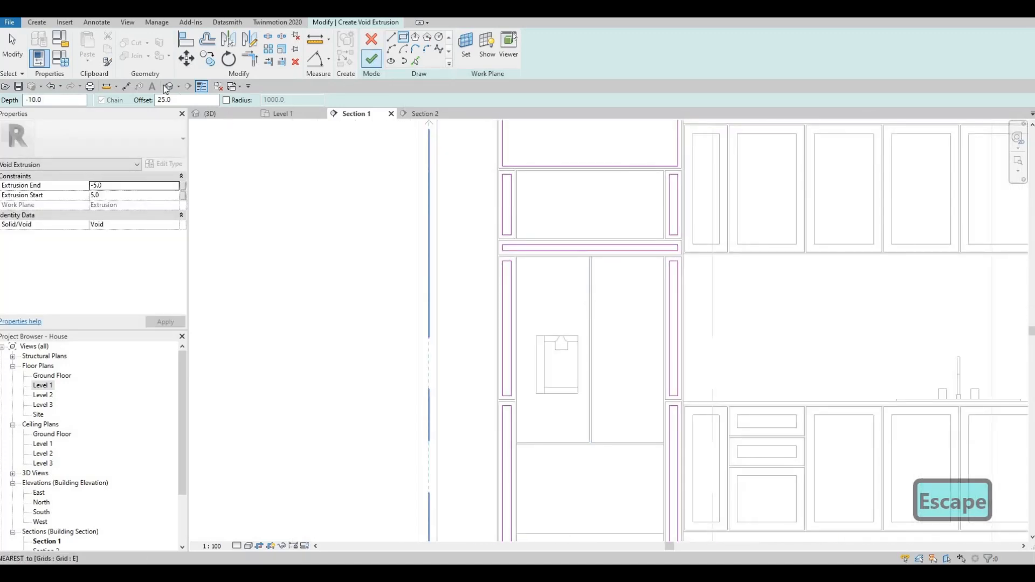
- Finish the void extrusion and switch to the {3D} view of the house
{"action": "key", "text": "Escape"}
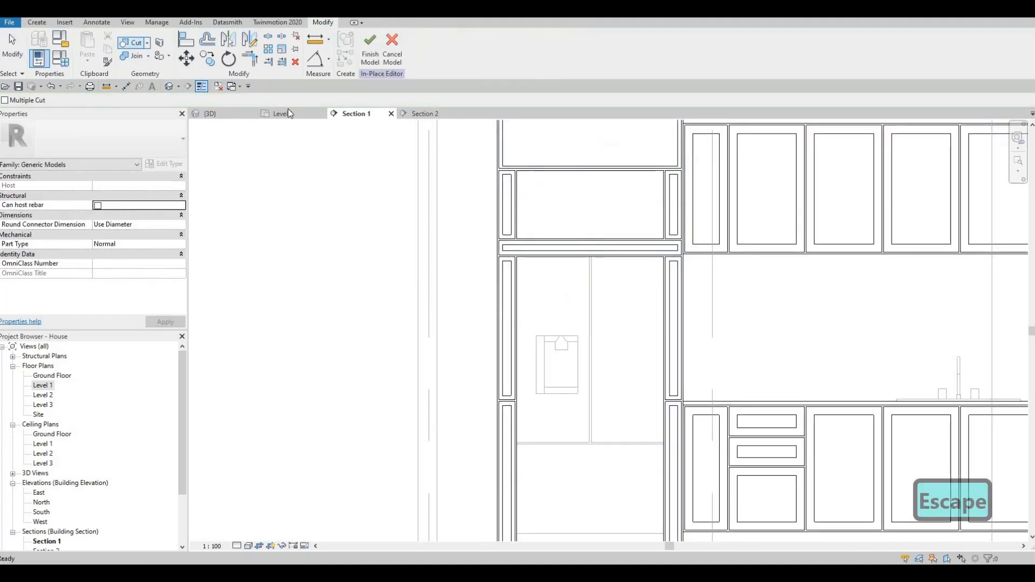
{"action": "left_click", "coordinate": [228, 110]}
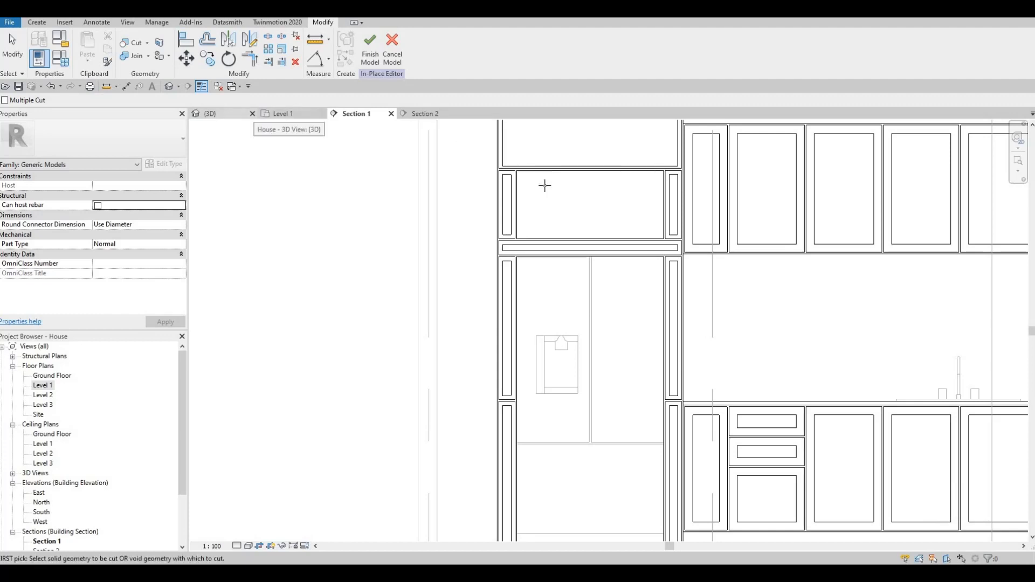
{"action": "scroll", "coordinate": [530, 269], "scroll_direction": "down", "scroll_amount": 2}
{"action": "key", "text": "Escape"}
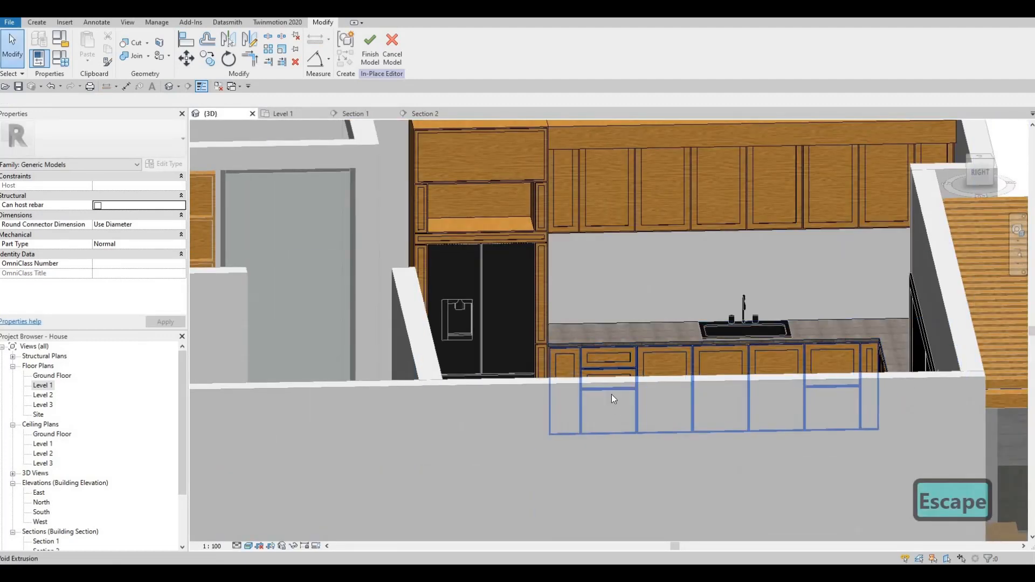
- Orbit the model to look down over the kitchen and dining area
{"action": "middle_click_drag", "start_coordinate": [612, 396], "coordinate": [669, 437], "text": "shift"}
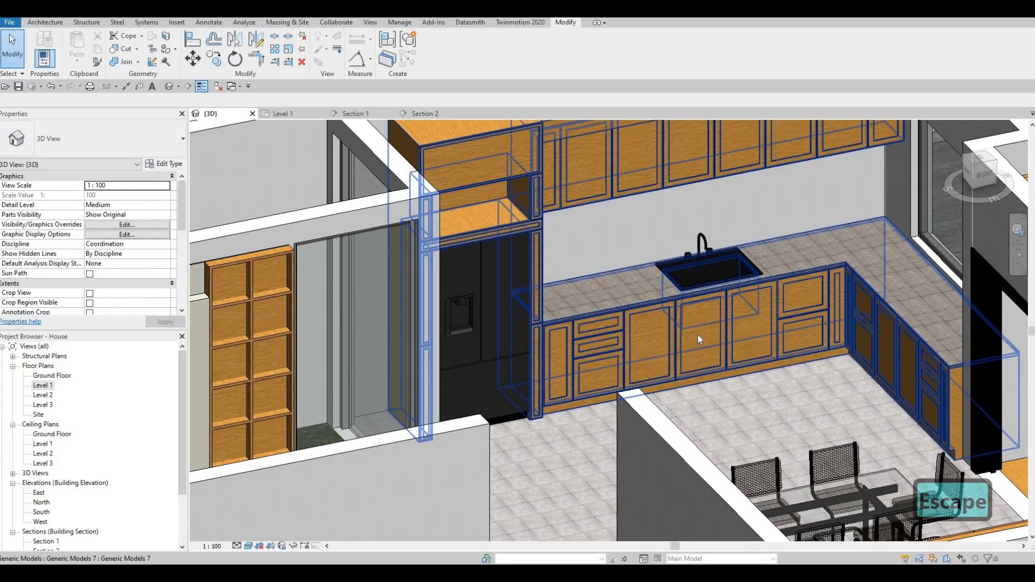
{"action": "scroll", "coordinate": [561, 346], "scroll_direction": "down", "scroll_amount": 2}
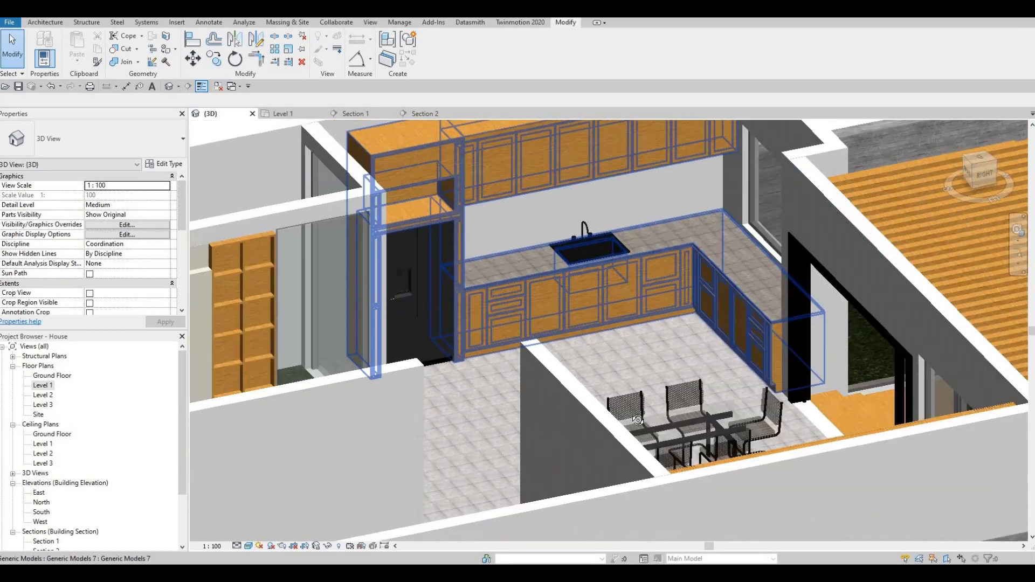
{"action": "scroll", "coordinate": [638, 415], "scroll_direction": "down", "scroll_amount": 1}
{"action": "middle_click_drag", "start_coordinate": [638, 414], "coordinate": [614, 329], "text": "shift"}
{"action": "scroll", "coordinate": [662, 326], "scroll_direction": "up", "scroll_amount": 4}
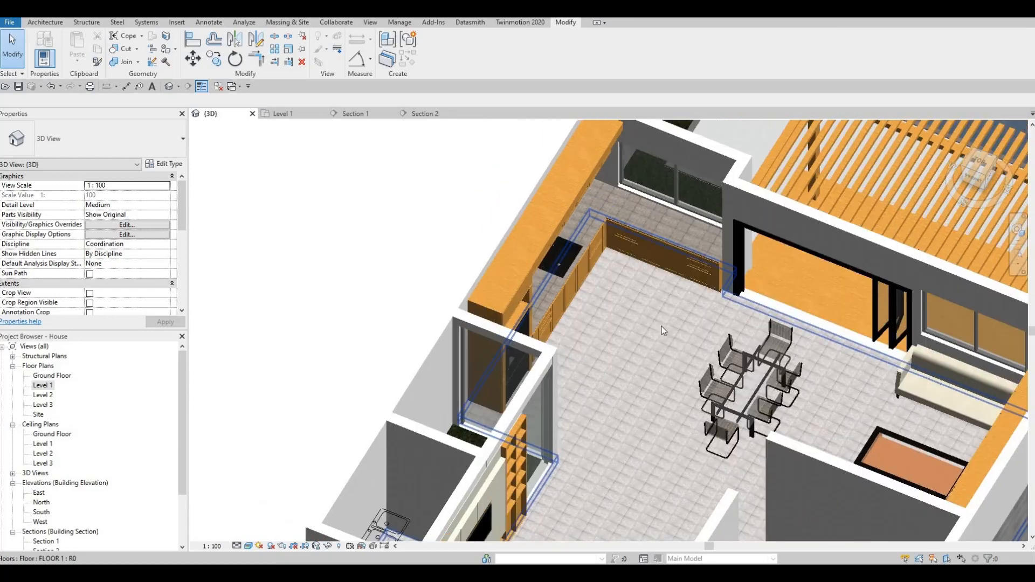
{"action": "middle_click_drag", "start_coordinate": [625, 293], "coordinate": [600, 275], "text": "shift"}
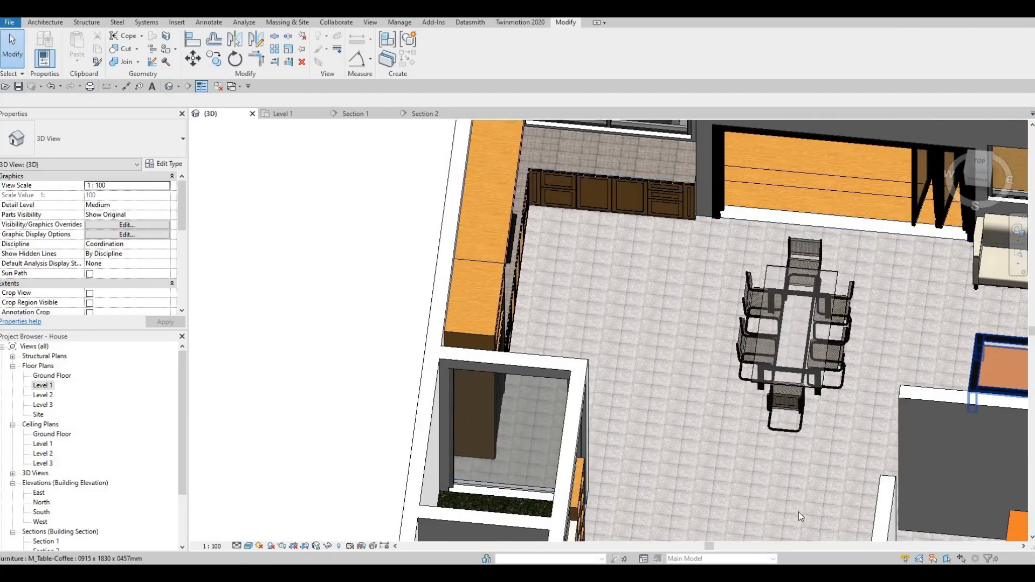
- Open the Level 1 floor plan from the Project Browser
{"action": "double_click", "coordinate": [53, 390]}
{"action": "scroll", "coordinate": [499, 325], "scroll_direction": "down", "scroll_amount": 3}
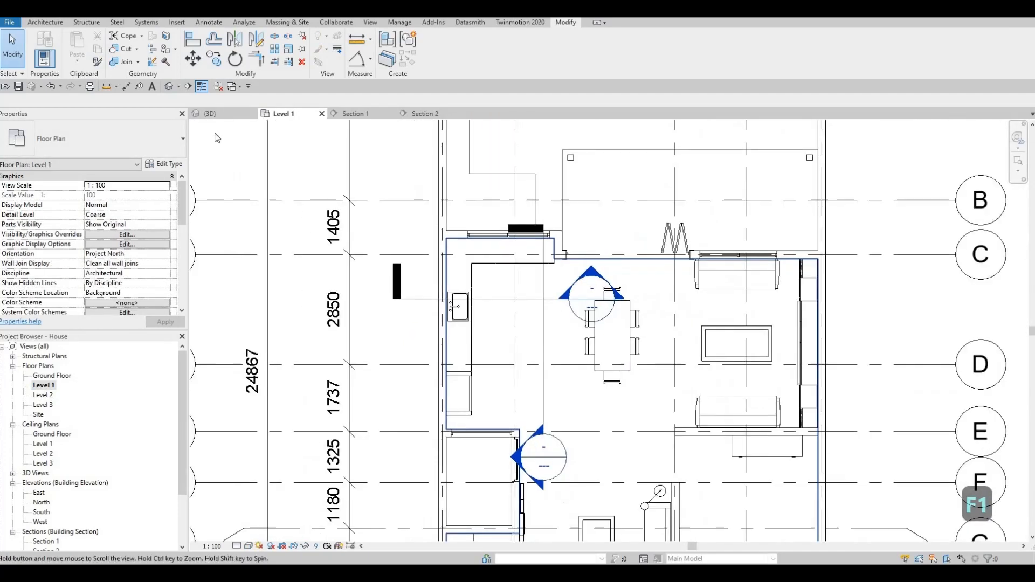
{"action": "middle_click_drag", "start_coordinate": [217, 138], "coordinate": [211, 122]}
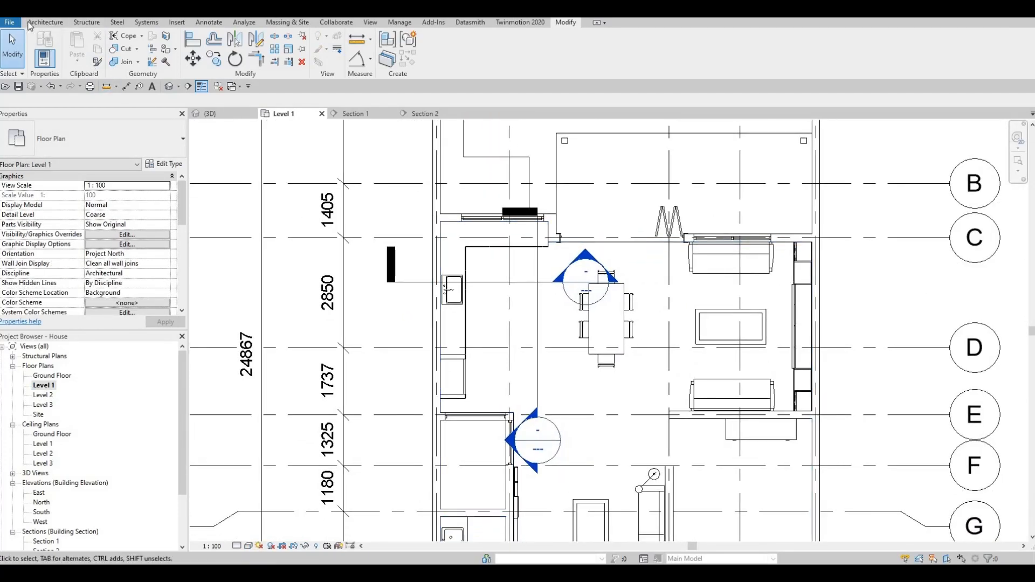
- Create a Model In-Place Generic Models family named Generic Models 8
{"action": "left_click", "coordinate": [45, 22]}
{"action": "left_click", "coordinate": [125, 56]}
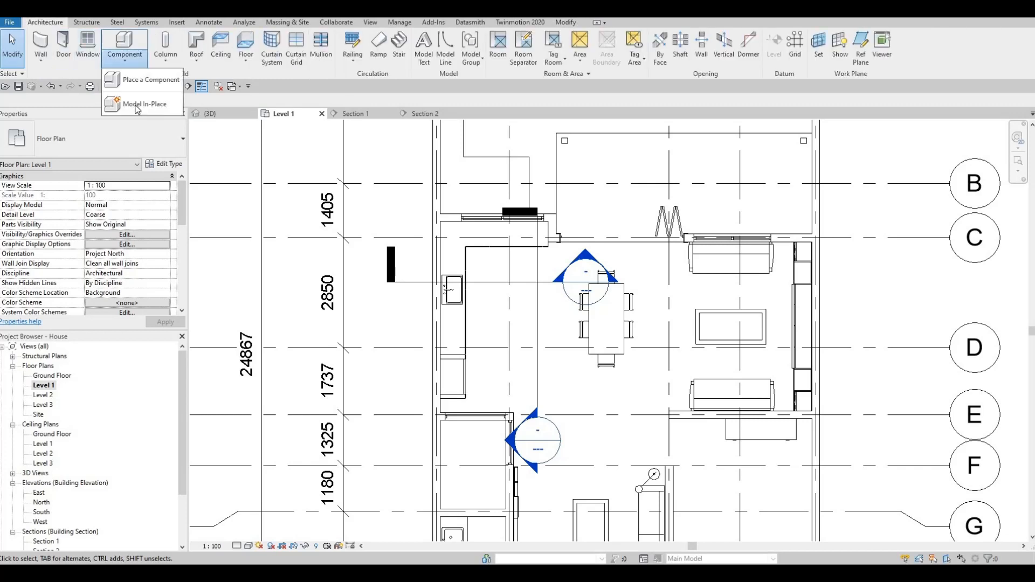
{"action": "left_click", "coordinate": [145, 103]}
{"action": "scroll", "coordinate": [607, 254], "scroll_direction": "down", "scroll_amount": 4}
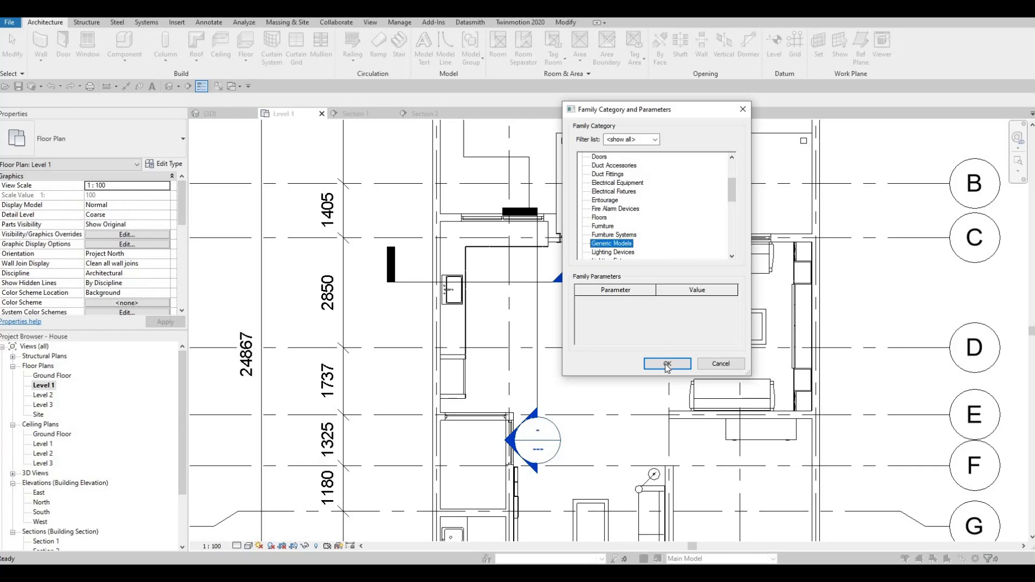
{"action": "left_click", "coordinate": [667, 364]}
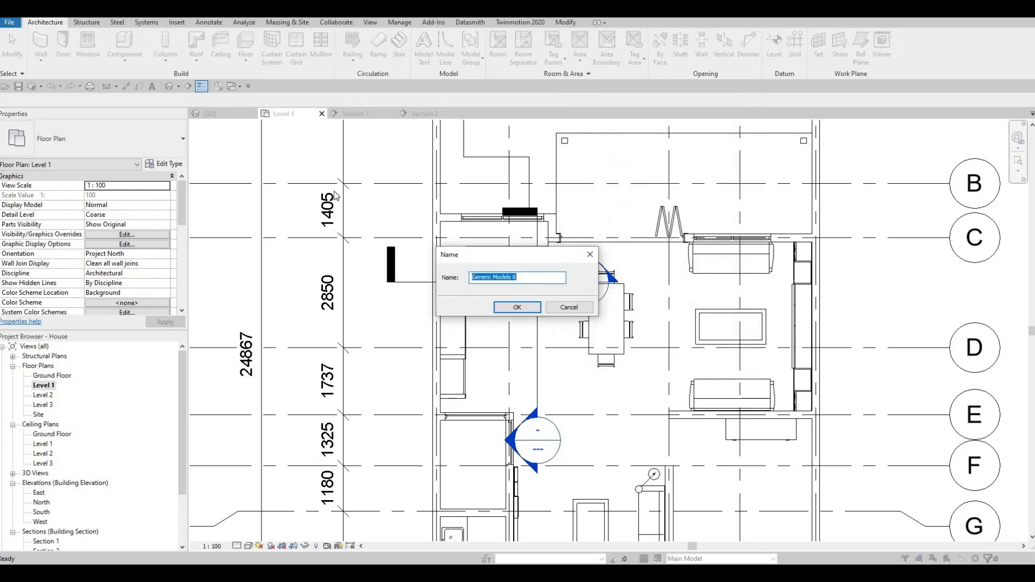
{"action": "left_click", "coordinate": [578, 306]}
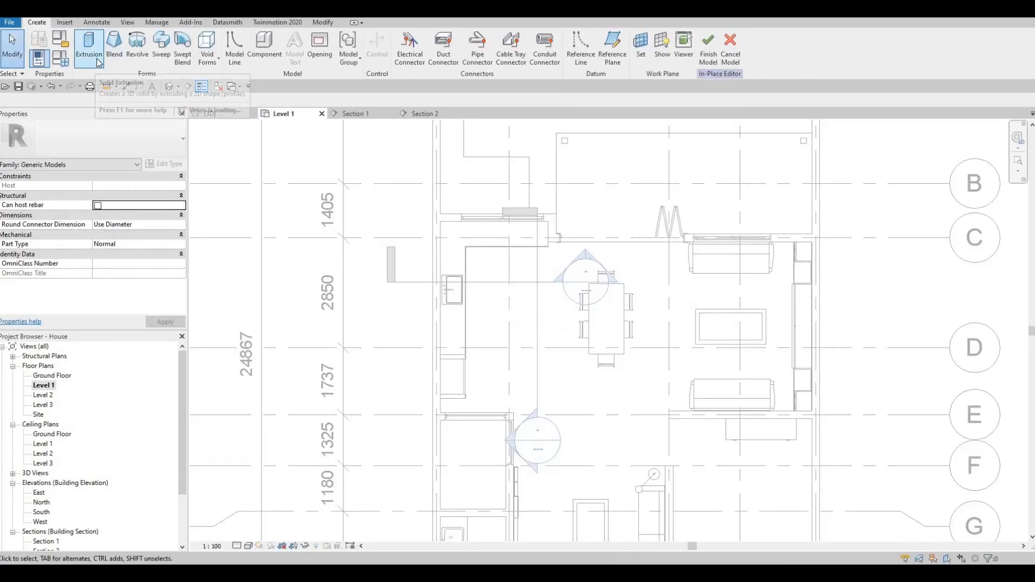
- Start a solid extrusion and open the Material Browser for its material
{"action": "left_click", "coordinate": [96, 58]}
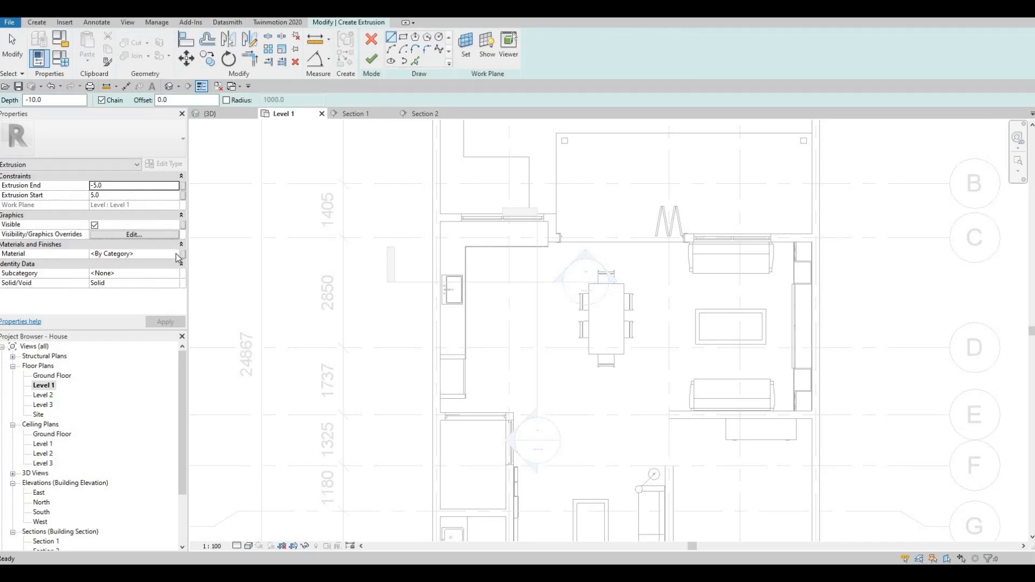
{"action": "left_click", "coordinate": [176, 254]}
{"action": "left_click", "coordinate": [176, 253]}
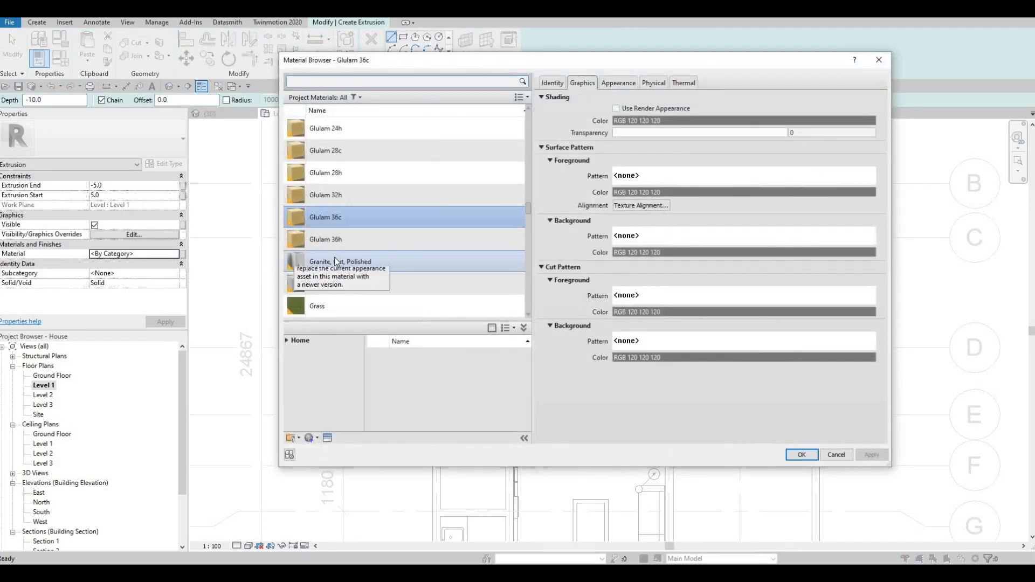
{"action": "scroll", "coordinate": [285, 344], "scroll_direction": "down", "scroll_amount": 4}
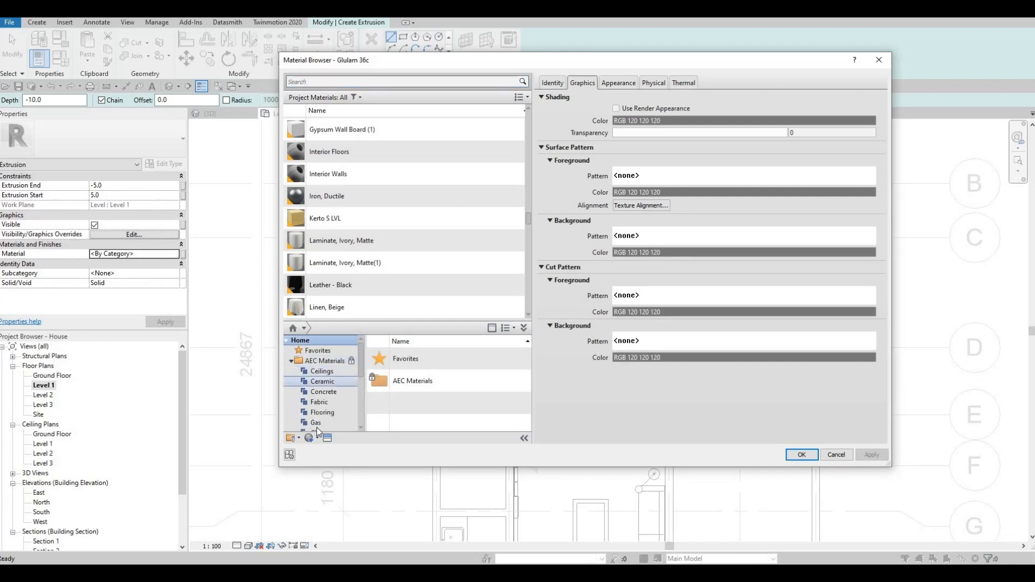
{"action": "scroll", "coordinate": [316, 427], "scroll_direction": "down", "scroll_amount": 4}
- From AEC Wood materials, add Glulam 36h, Glulam 32h and Glulam 24c to the project
{"action": "left_click", "coordinate": [319, 422]}
{"action": "scroll", "coordinate": [447, 410], "scroll_direction": "down", "scroll_amount": 5}
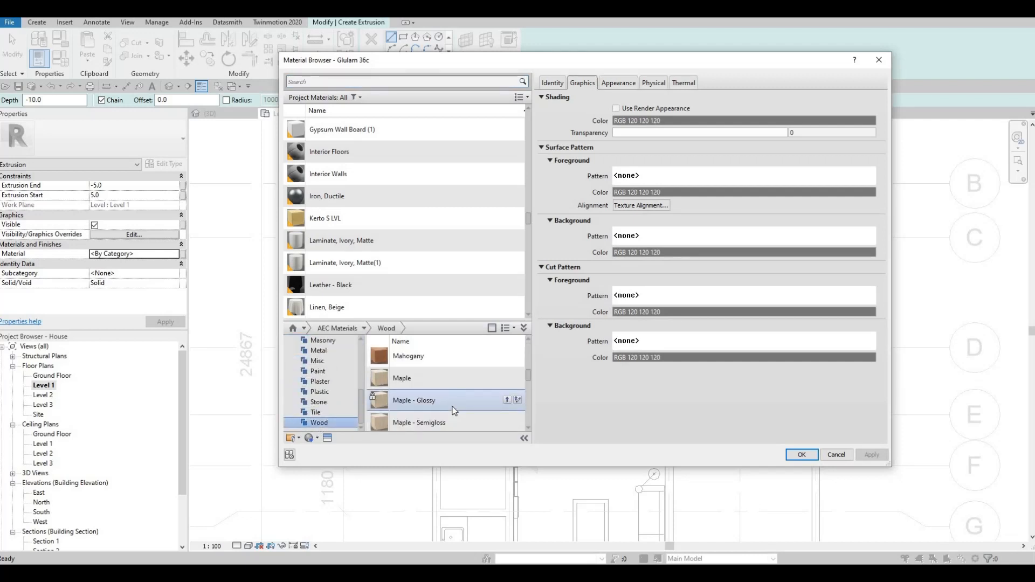
{"action": "scroll", "coordinate": [455, 411], "scroll_direction": "down", "scroll_amount": 3}
{"action": "scroll", "coordinate": [455, 412], "scroll_direction": "up", "scroll_amount": 7}
{"action": "scroll", "coordinate": [465, 418], "scroll_direction": "down", "scroll_amount": 3}
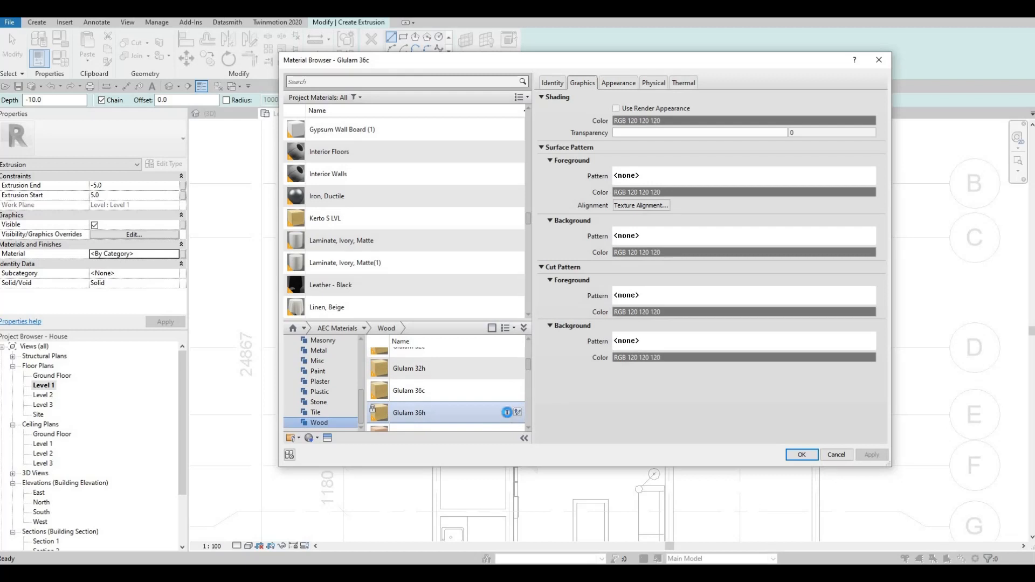
{"action": "left_click", "coordinate": [518, 413]}
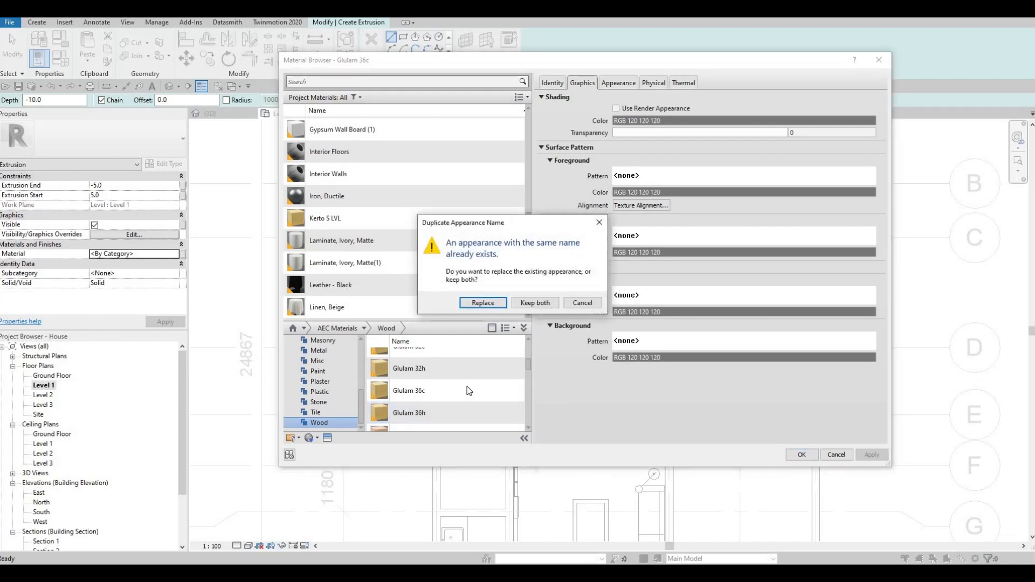
{"action": "key", "text": "Escape"}
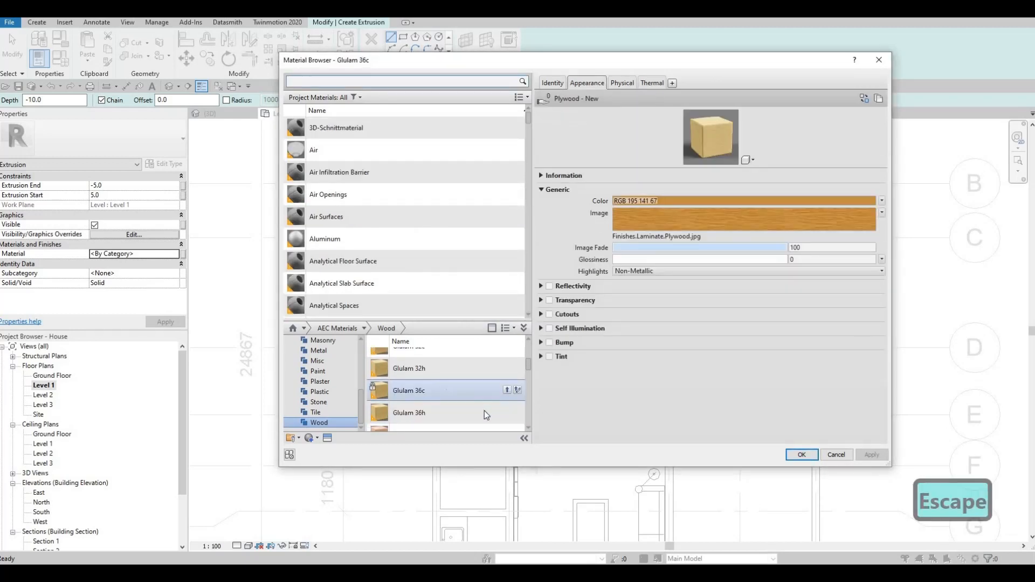
{"action": "left_click", "coordinate": [507, 368]}
{"action": "key", "text": "Escape"}
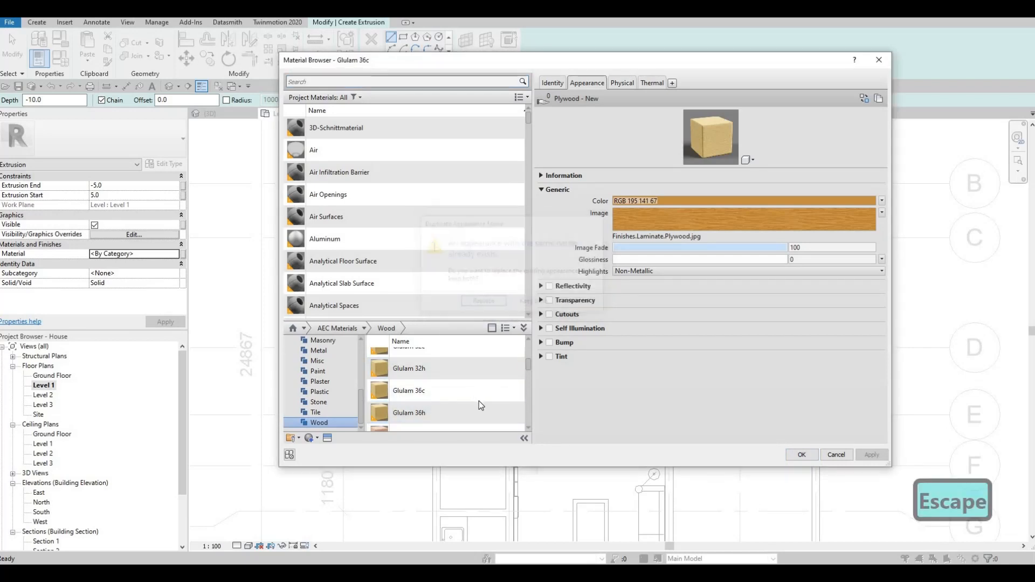
{"action": "scroll", "coordinate": [486, 401], "scroll_direction": "up", "scroll_amount": 3}
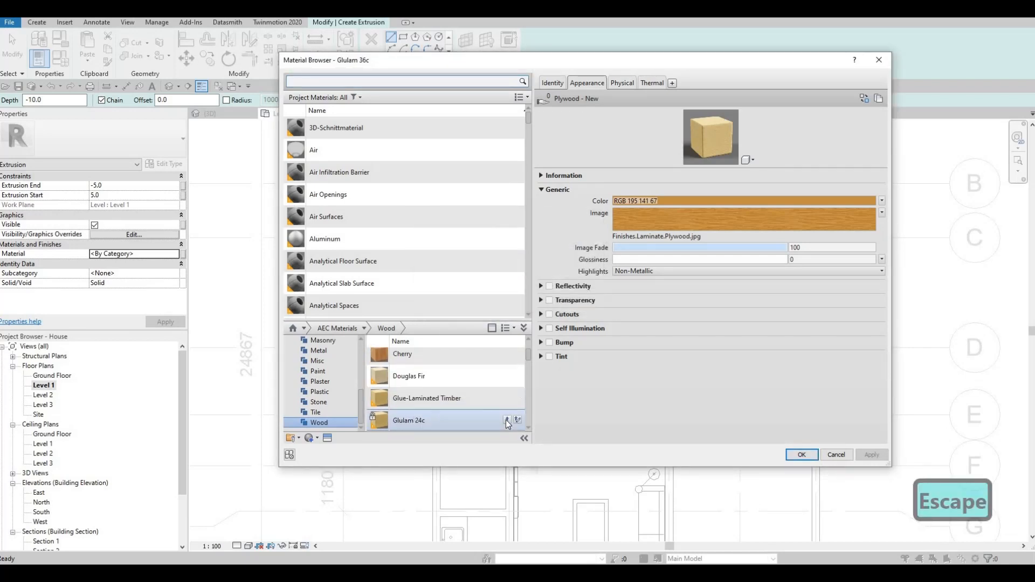
{"action": "left_click", "coordinate": [507, 420]}
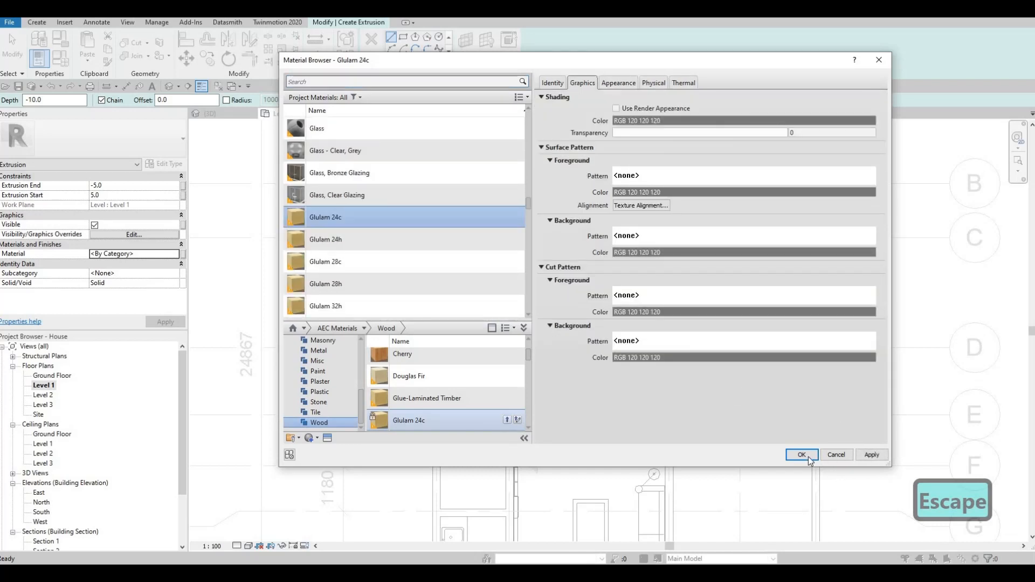
- Confirm Glulam 24c and set the rectangle extrusion to run from 0 to 875
{"action": "left_click", "coordinate": [807, 456]}
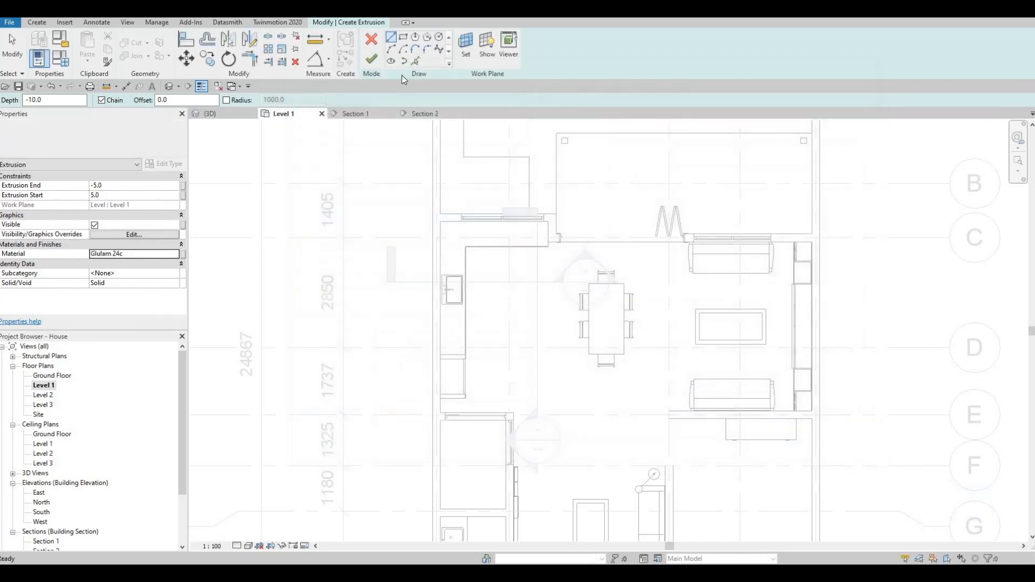
{"action": "left_click", "coordinate": [404, 39]}
{"action": "scroll", "coordinate": [497, 286], "scroll_direction": "up", "scroll_amount": 2}
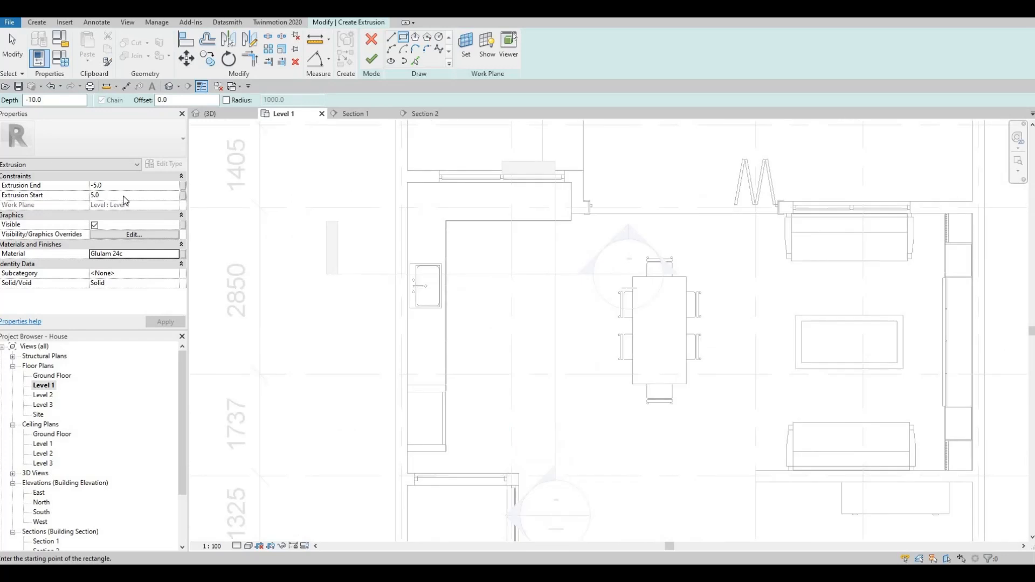
{"action": "left_click", "coordinate": [124, 195]}
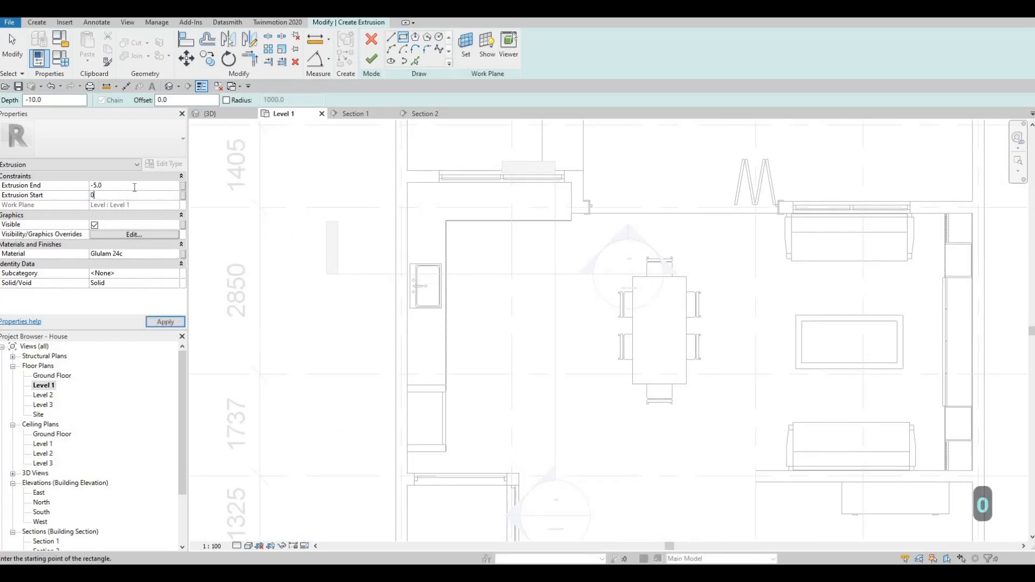
{"action": "type", "text": "8"}
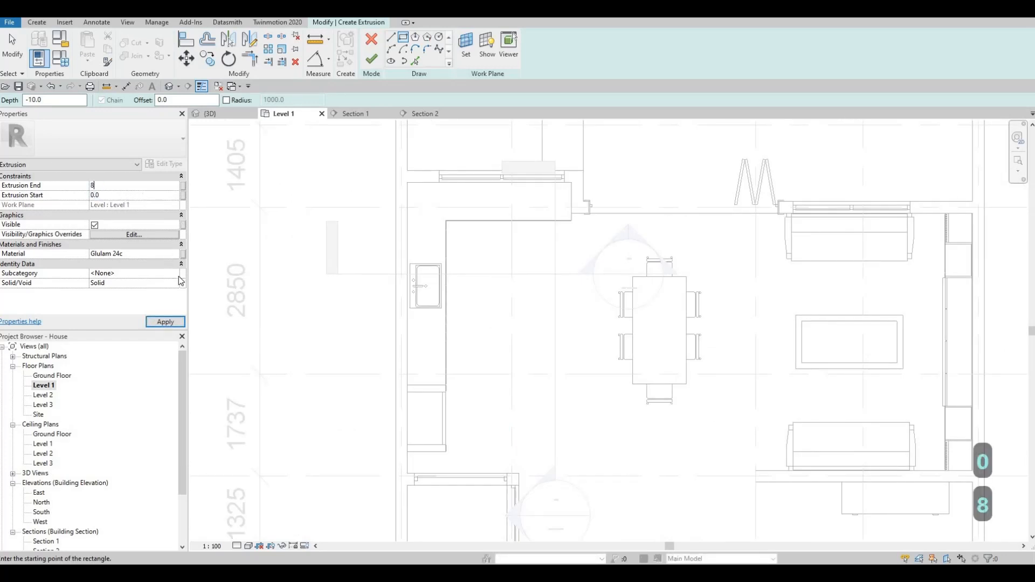
{"action": "type", "text": "75"}
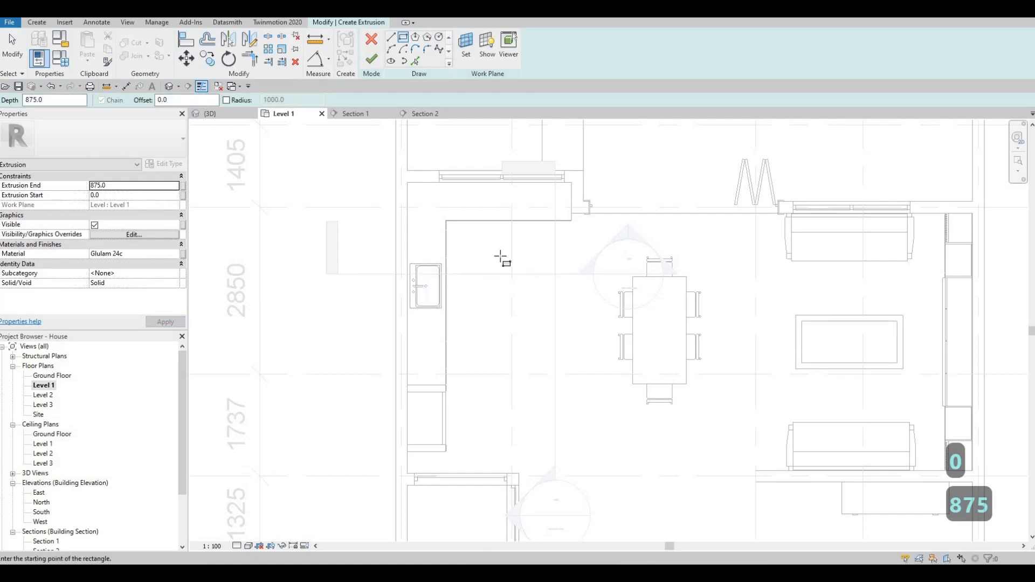
- Sketch the island rectangle beside the dining table on Level 1
{"action": "left_click", "coordinate": [495, 261]}
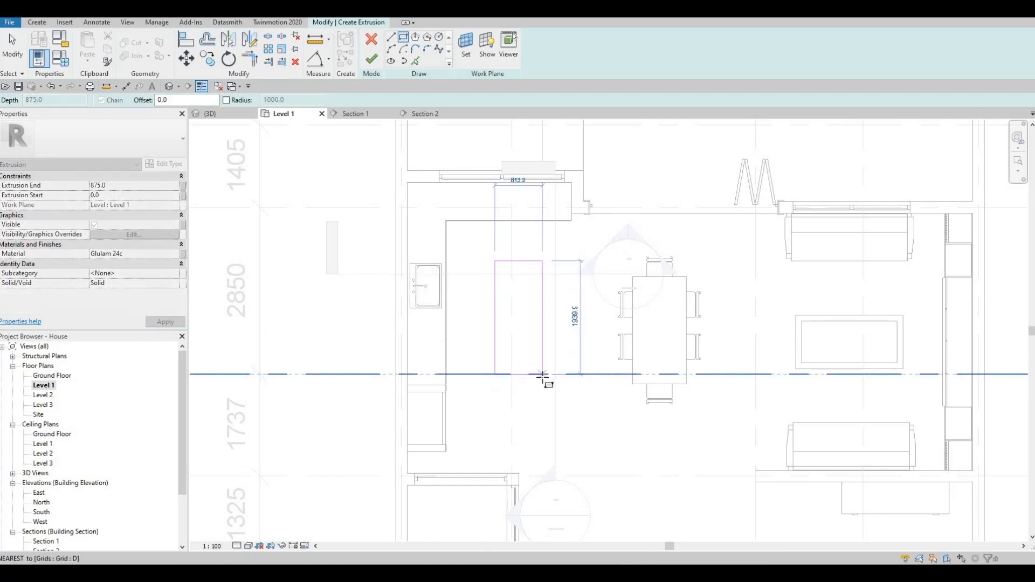
{"action": "left_click", "coordinate": [543, 376]}
{"action": "key", "text": "Escape"}
{"action": "key", "text": "Escape"}
{"action": "key", "text": "Escape"}
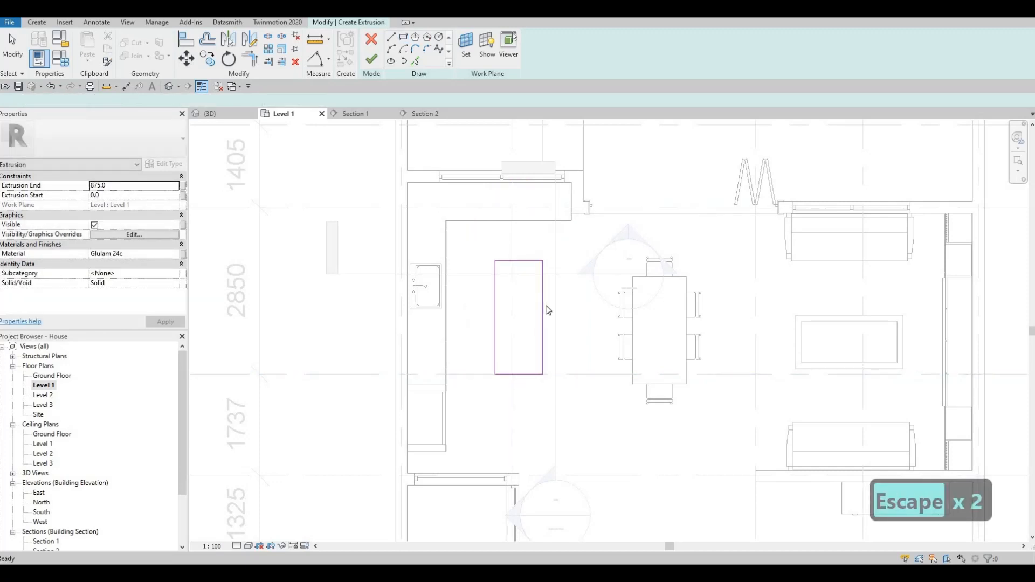
- Resize the island outline to 1000 wide and 2200 long via temporary dimensions
{"action": "left_click", "coordinate": [542, 294]}
{"action": "left_click_drag", "start_coordinate": [543, 277], "coordinate": [565, 276]}
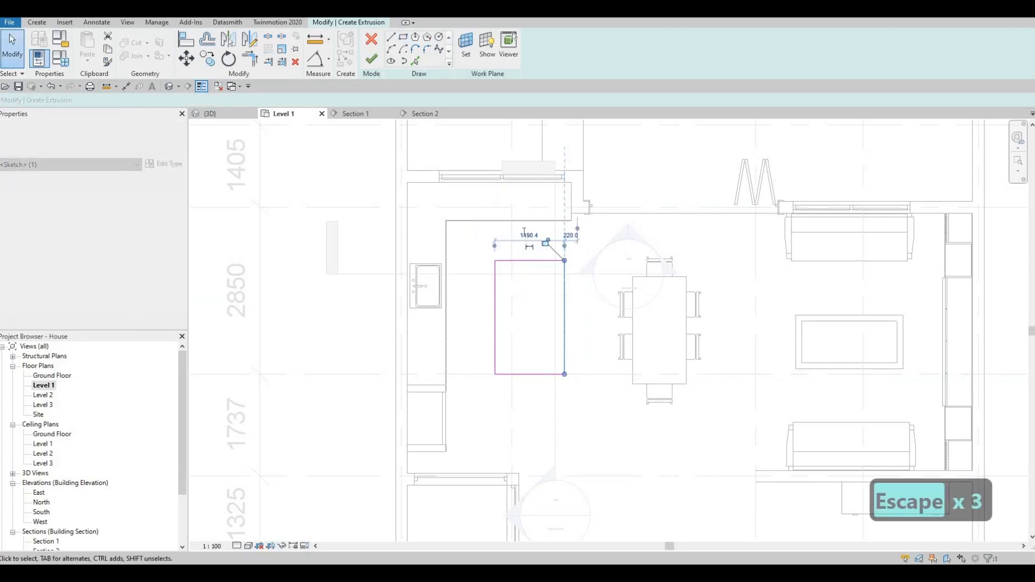
{"action": "left_click", "coordinate": [529, 236]}
{"action": "type", "text": "100"}
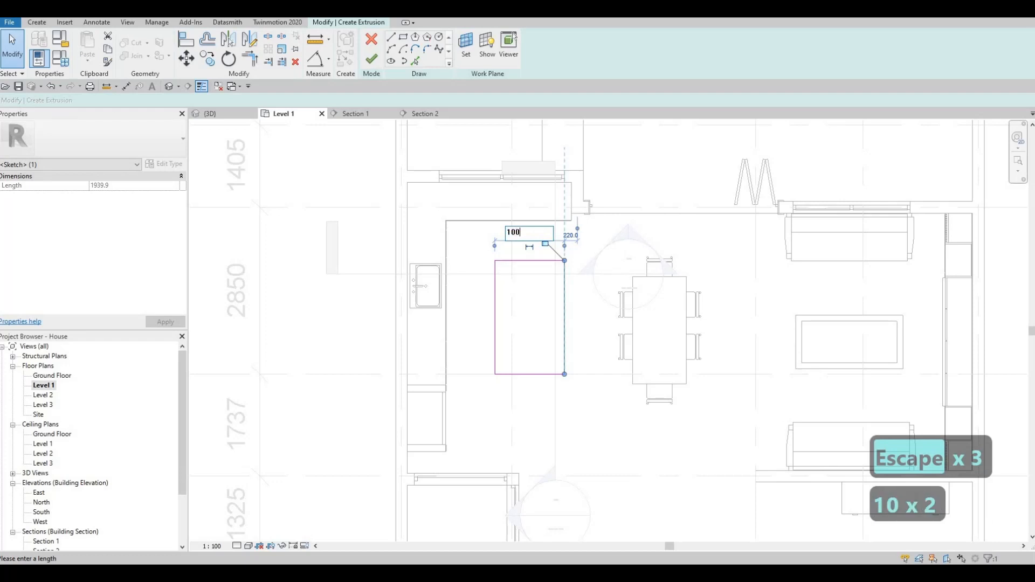
{"action": "type", "text": "0"}
{"action": "key", "text": "Return"}
{"action": "key", "text": "Escape"}
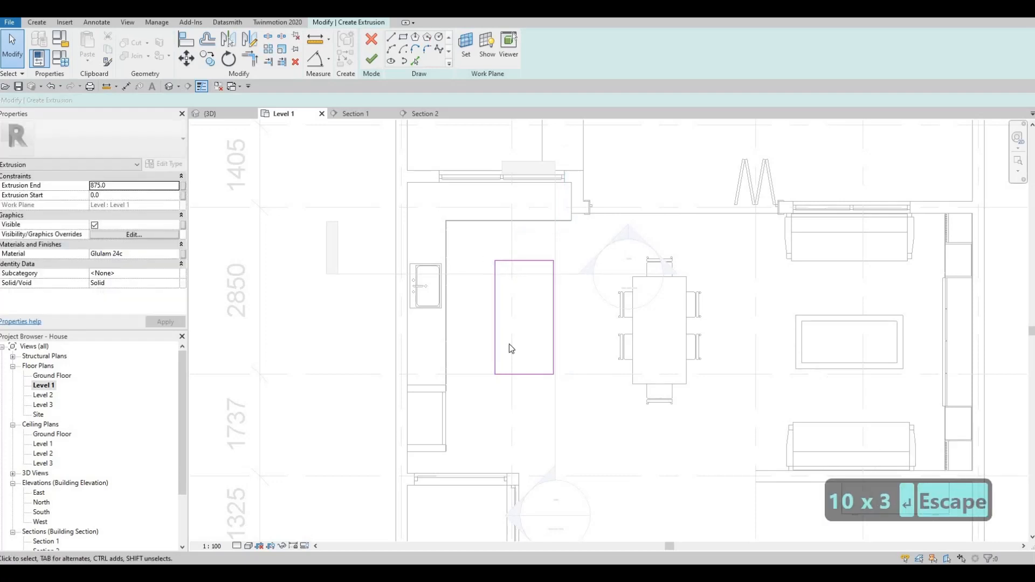
{"action": "left_click", "coordinate": [504, 261]}
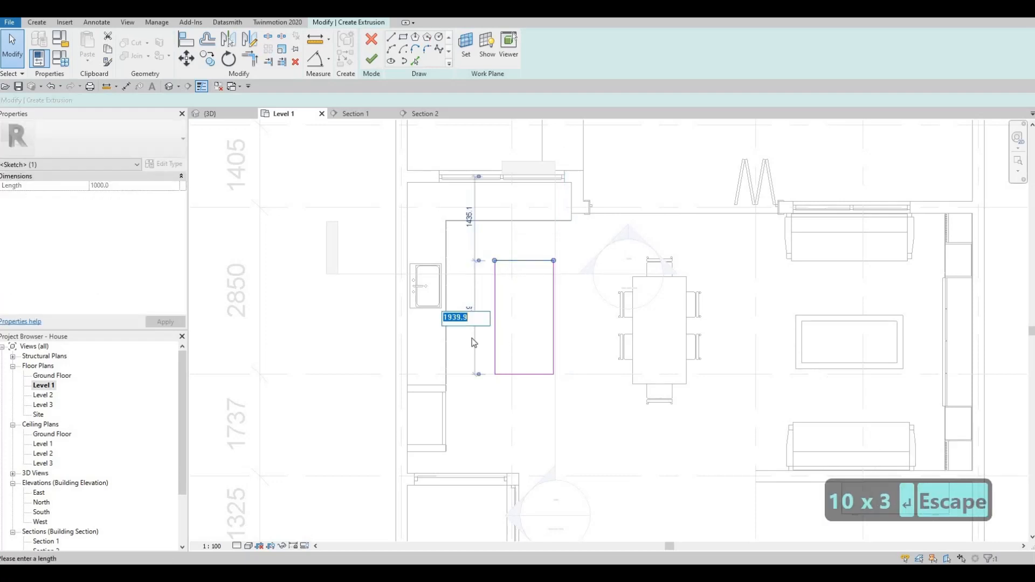
{"action": "type", "text": "2200"}
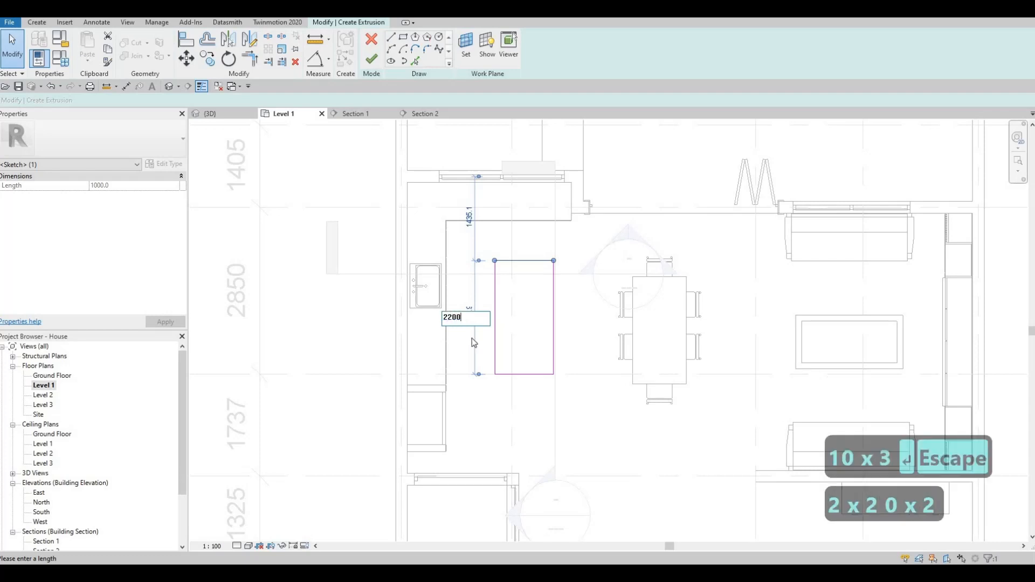
{"action": "key", "text": "Return"}
{"action": "key", "text": "Escape"}
- Nudge the whole island outline into place between the kitchen counter and dining table
{"action": "key", "text": "Tab"}
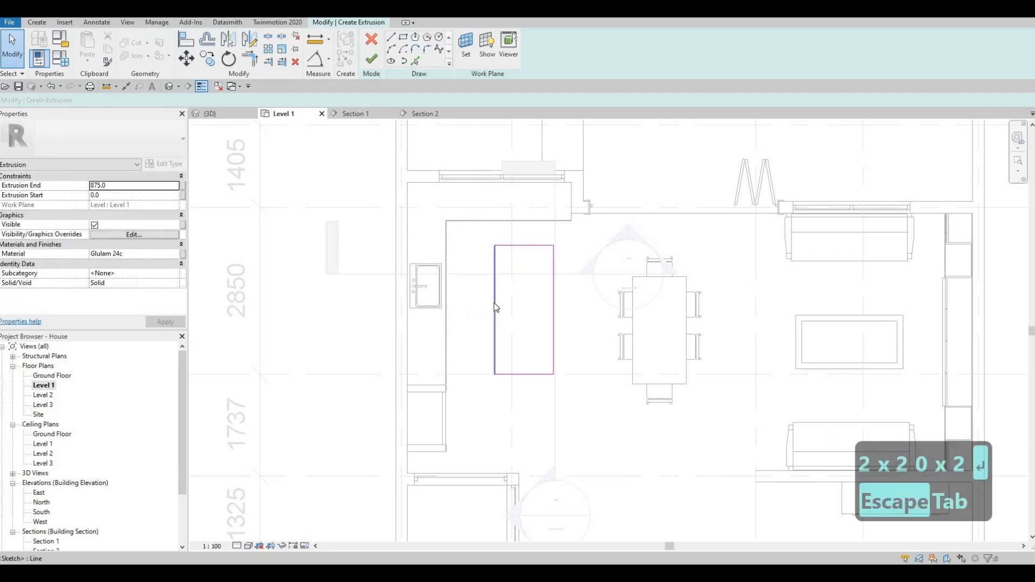
{"action": "key", "text": "Tab"}
{"action": "left_click", "coordinate": [494, 303]}
{"action": "key", "text": "Down"}
{"action": "key", "text": "Down"}
{"action": "key", "text": "Down"}
{"action": "key", "text": "Down"}
{"action": "key", "text": "Down"}
{"action": "key", "text": "Down"}
{"action": "key", "text": "Down"}
{"action": "key", "text": "Down"}
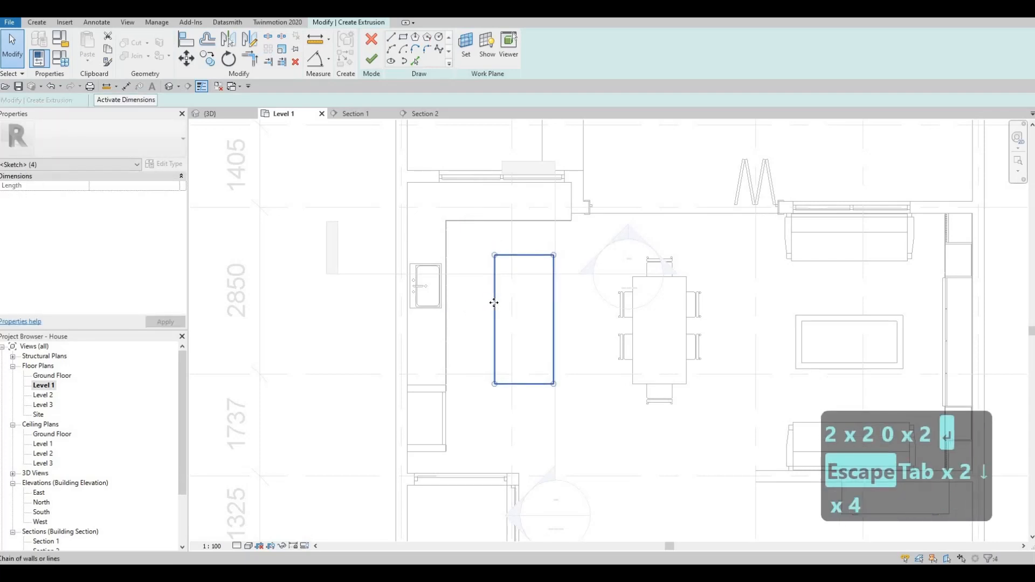
{"action": "key", "text": "Right"}
{"action": "key", "text": "Right"}
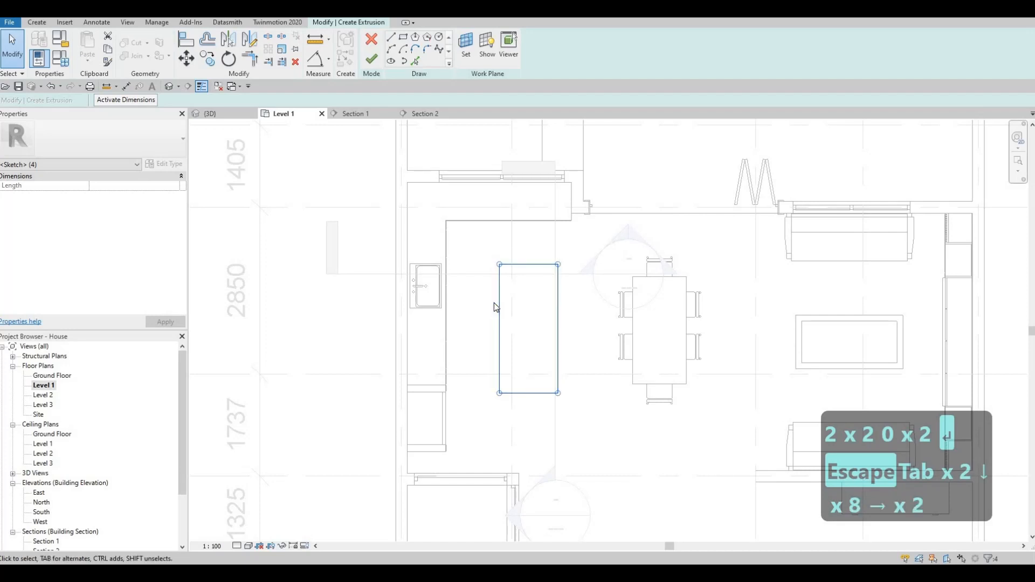
{"action": "key", "text": "Up"}
{"action": "key", "text": "Up"}
{"action": "key", "text": "Up"}
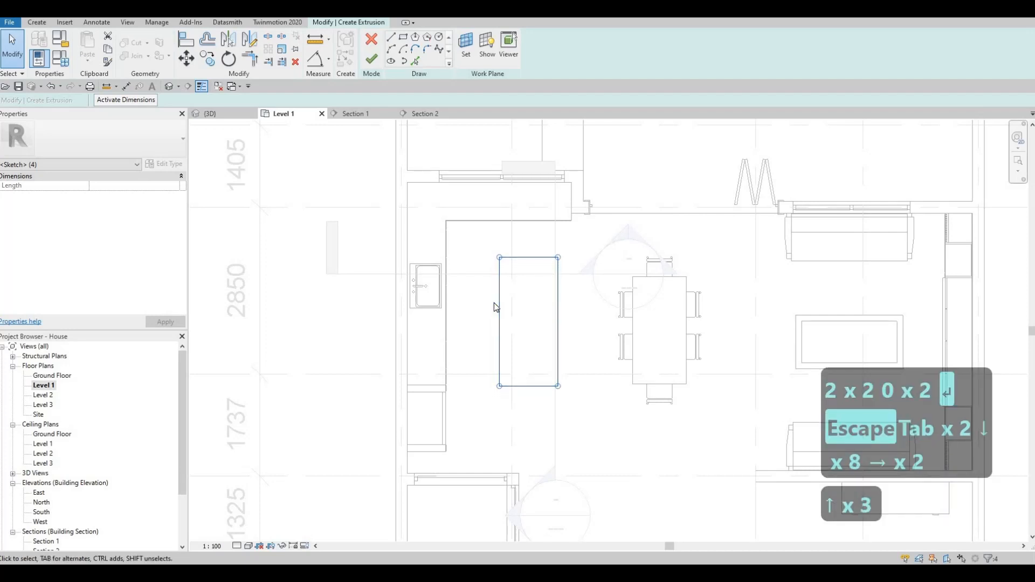
{"action": "key", "text": "Down"}
{"action": "key", "text": "Right"}
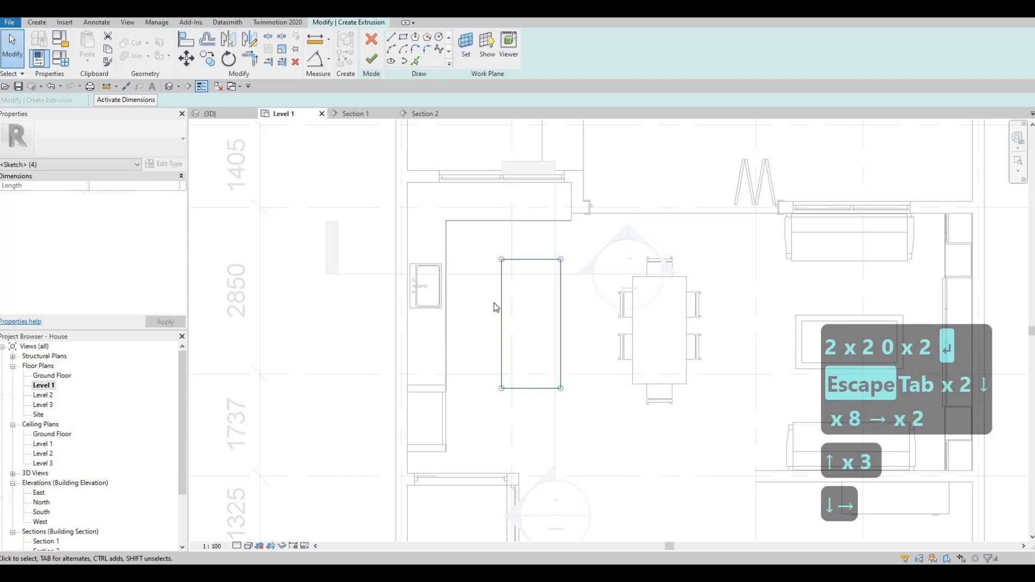
{"action": "key", "text": "Left"}
{"action": "key", "text": "Down"}
{"action": "key", "text": "Up"}
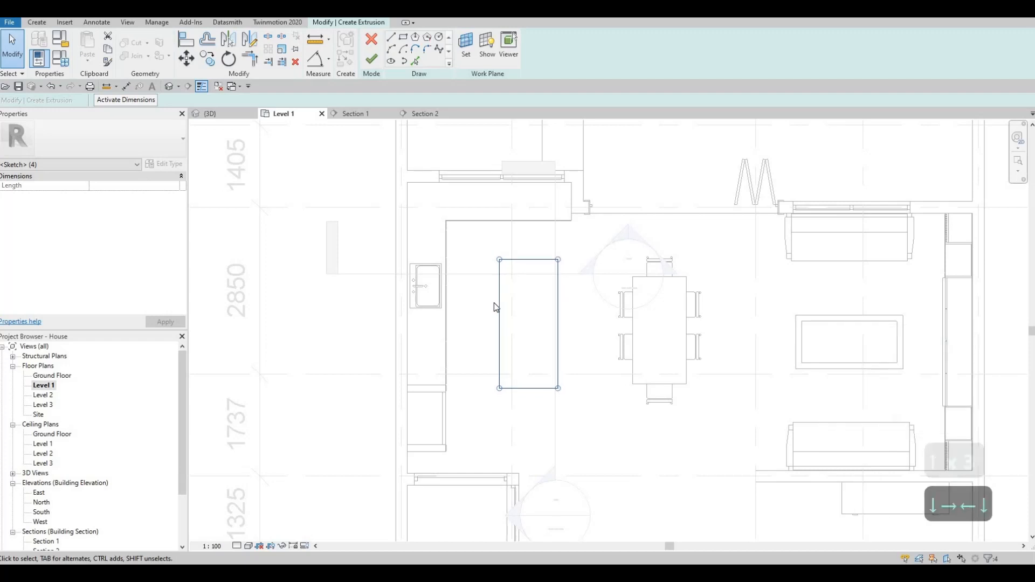
{"action": "key", "text": "Escape"}
{"action": "key", "text": "Escape"}
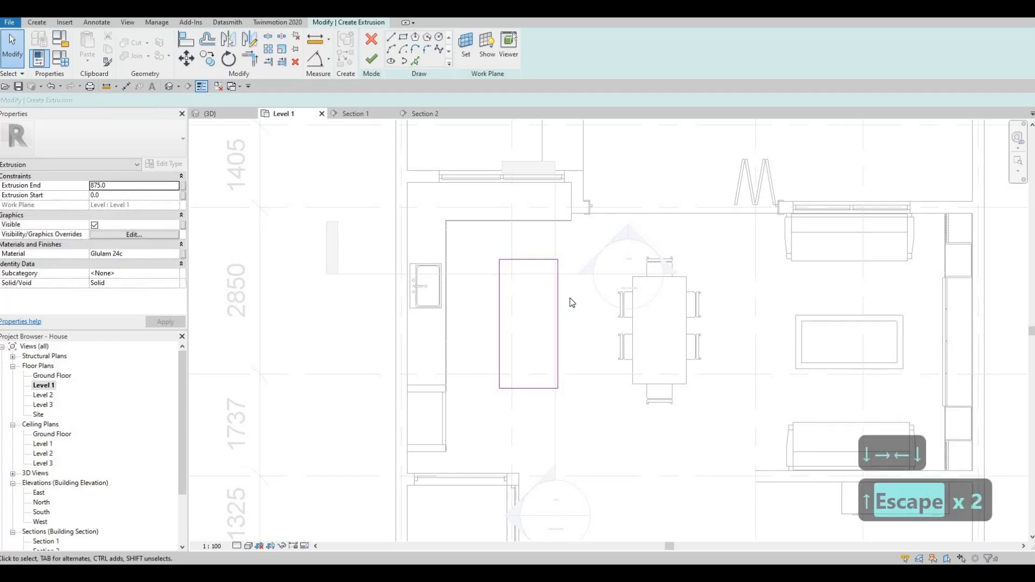
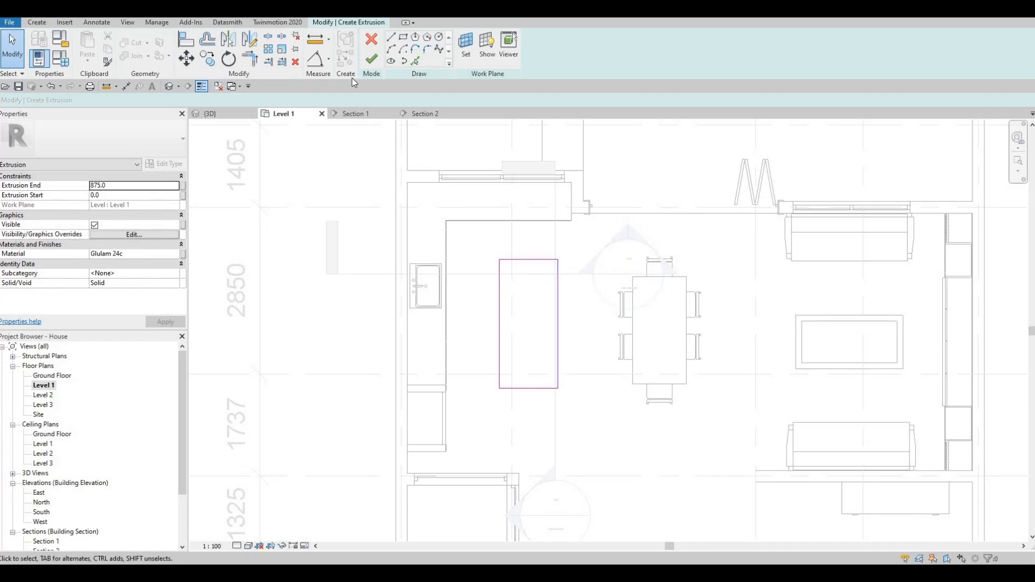
- Finish the island sketch into an 875 mm Glulam 24c block and orbit around it in 3D
{"action": "left_click", "coordinate": [371, 58]}
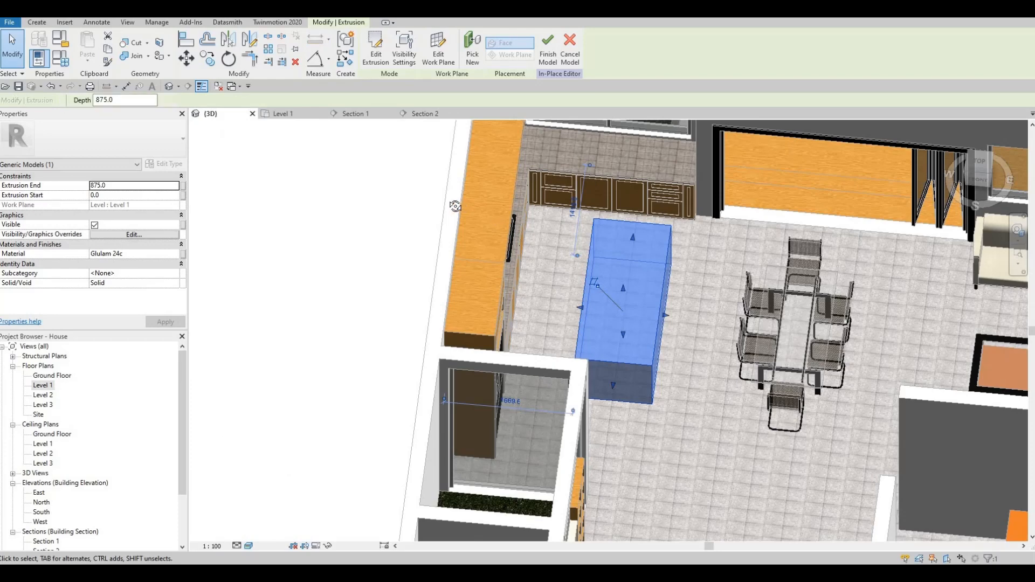
{"action": "middle_click_drag", "start_coordinate": [457, 207], "coordinate": [492, 279], "text": "shift"}
{"action": "key", "text": "Escape"}
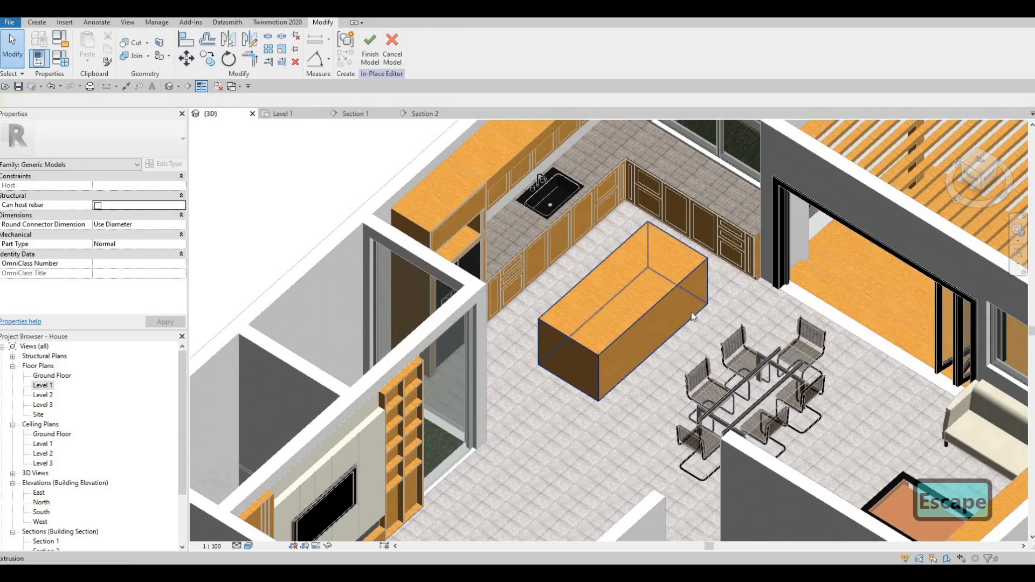
{"action": "middle_click_drag", "start_coordinate": [662, 350], "coordinate": [577, 327], "text": "shift"}
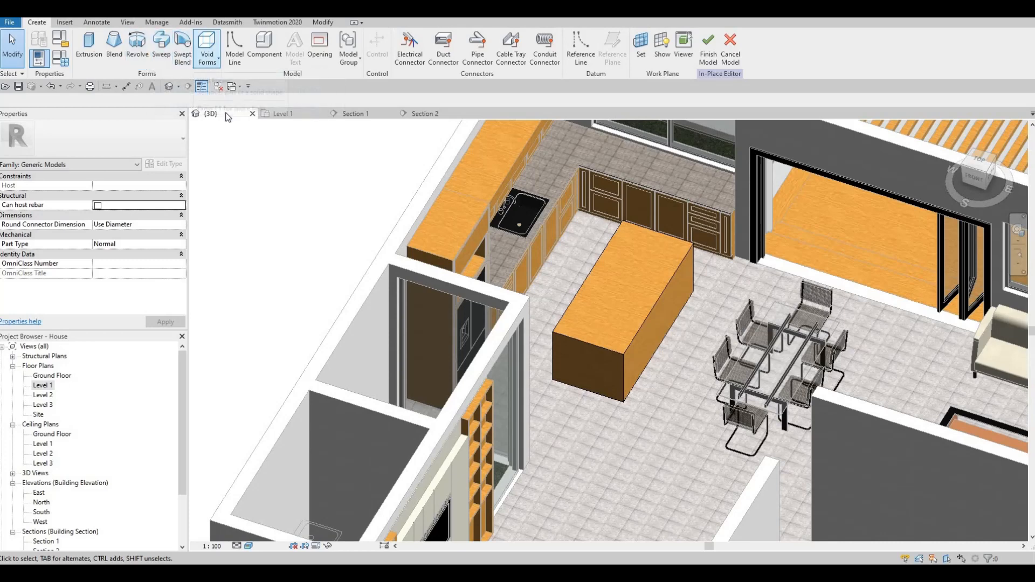
- Start a void sweep with its path on the island's lower right edge
{"action": "left_click", "coordinate": [207, 56]}
{"action": "left_click", "coordinate": [230, 144]}
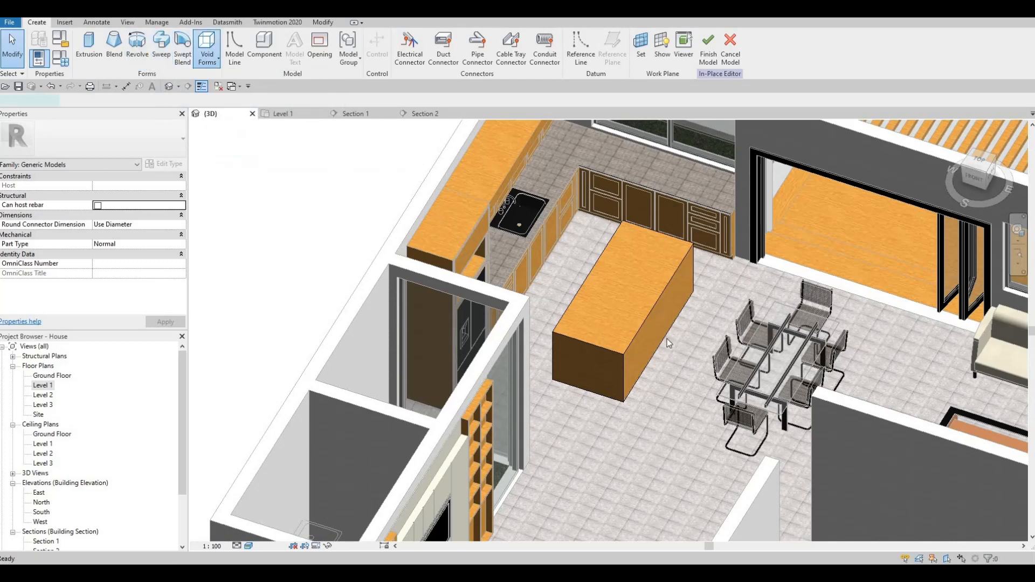
{"action": "left_click", "coordinate": [465, 59]}
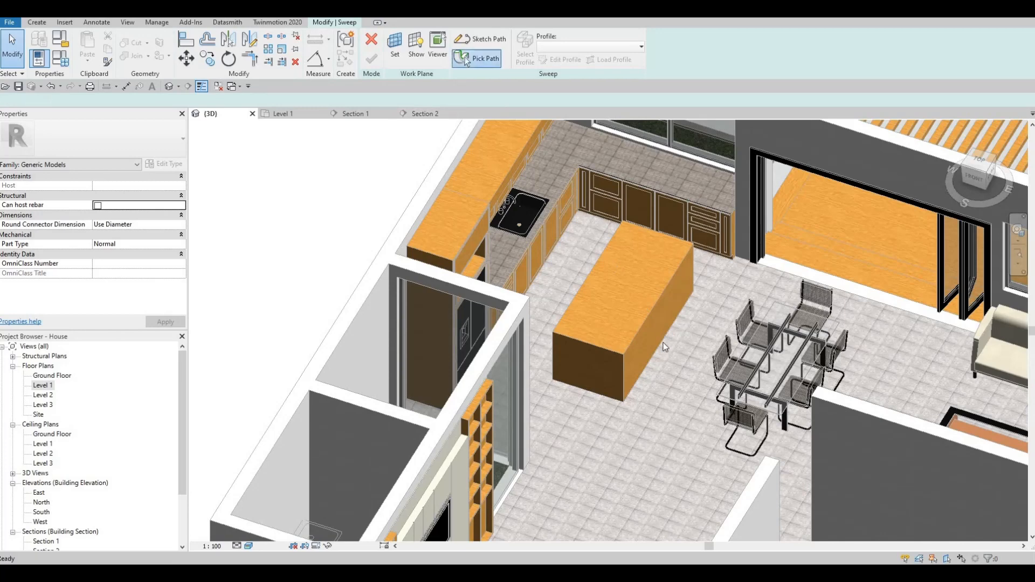
{"action": "left_click", "coordinate": [664, 341]}
{"action": "scroll", "coordinate": [758, 352], "scroll_direction": "up", "scroll_amount": 2}
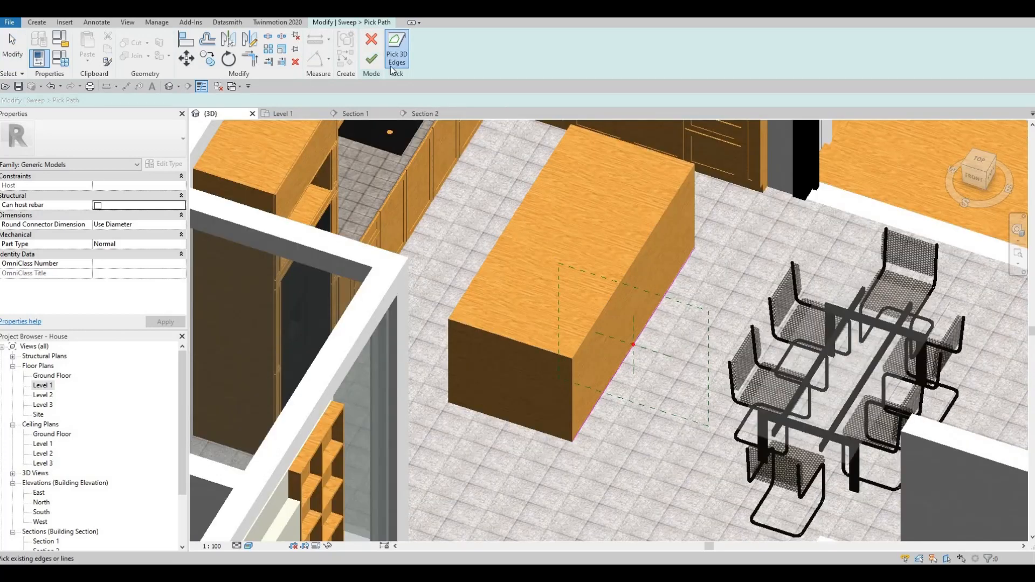
{"action": "left_click", "coordinate": [372, 58]}
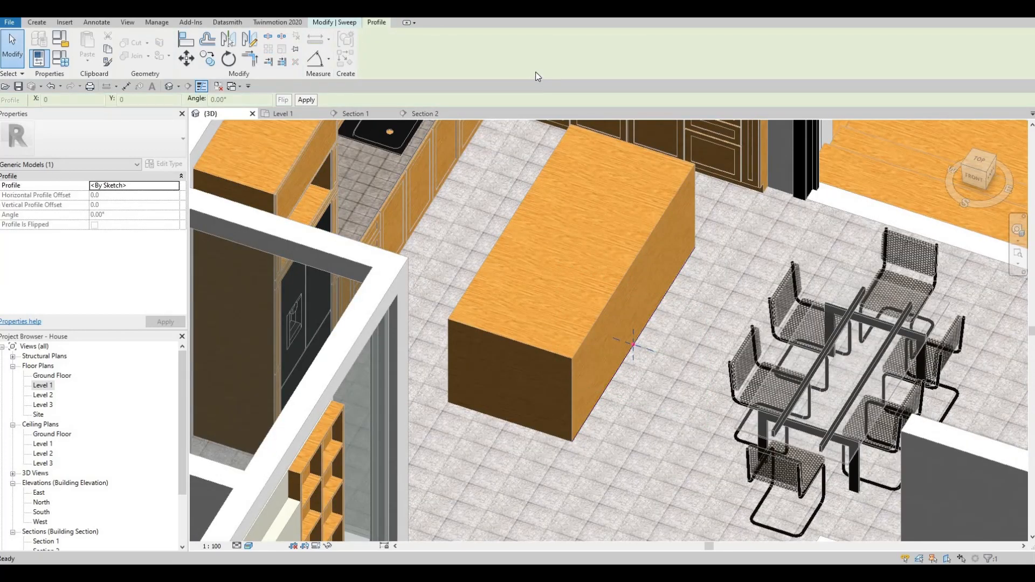
- Sketch a 50 by 100 rectangular sweep profile at the island's edge
{"action": "left_click", "coordinate": [561, 59]}
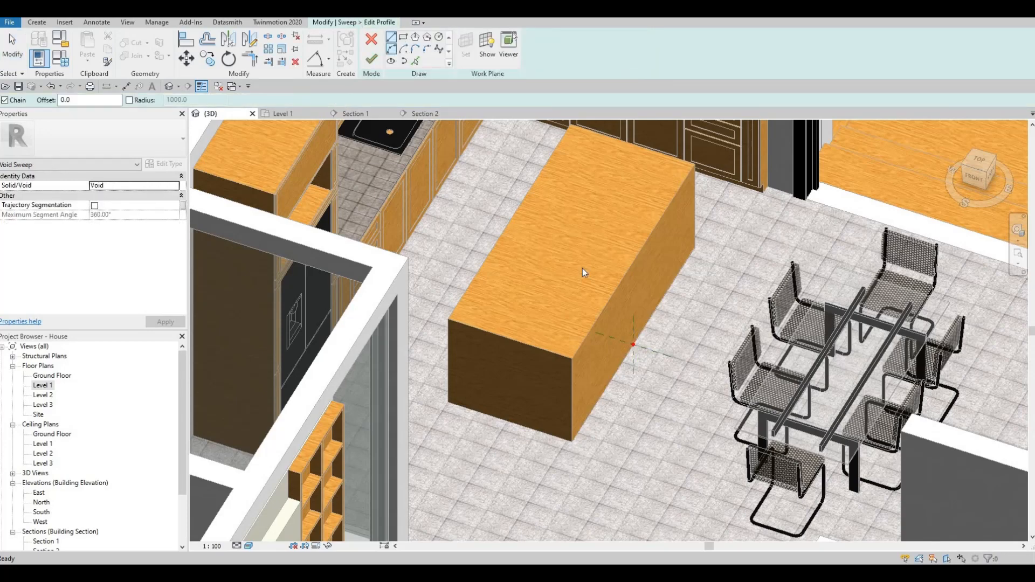
{"action": "scroll", "coordinate": [624, 366], "scroll_direction": "up", "scroll_amount": 5}
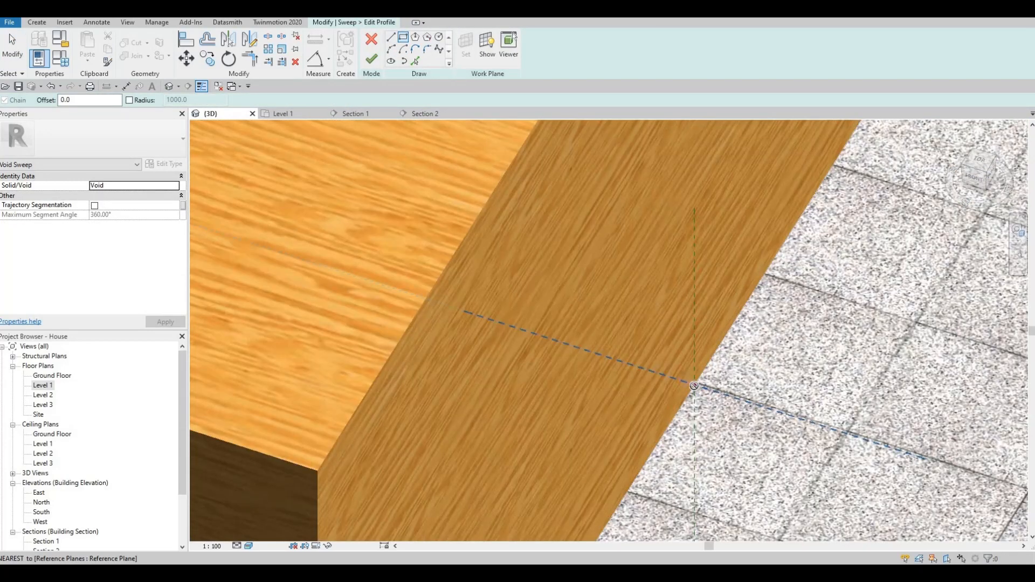
{"action": "left_click", "coordinate": [675, 350]}
{"action": "key", "text": "Escape"}
{"action": "key", "text": "Escape"}
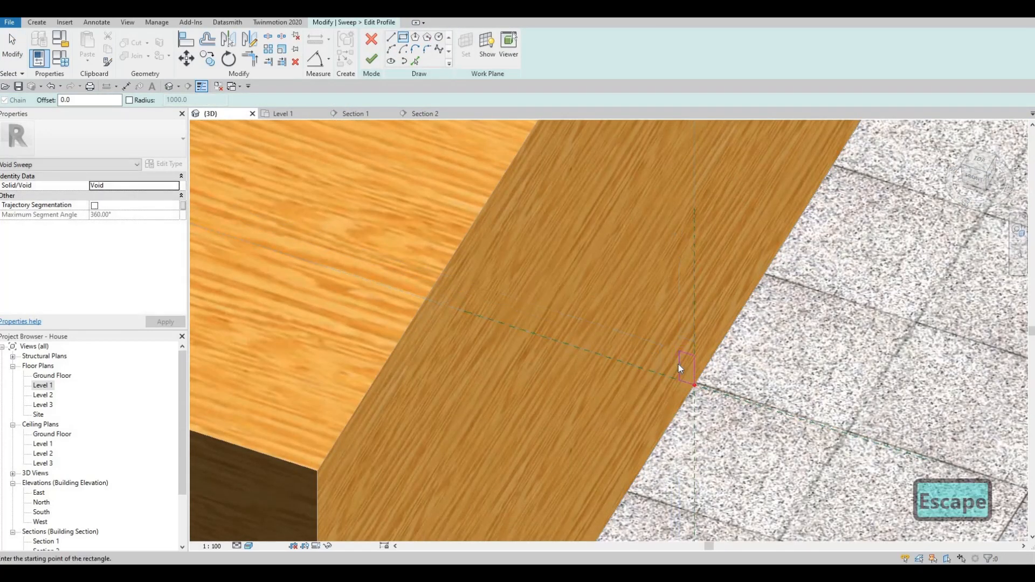
{"action": "left_click", "coordinate": [680, 371]}
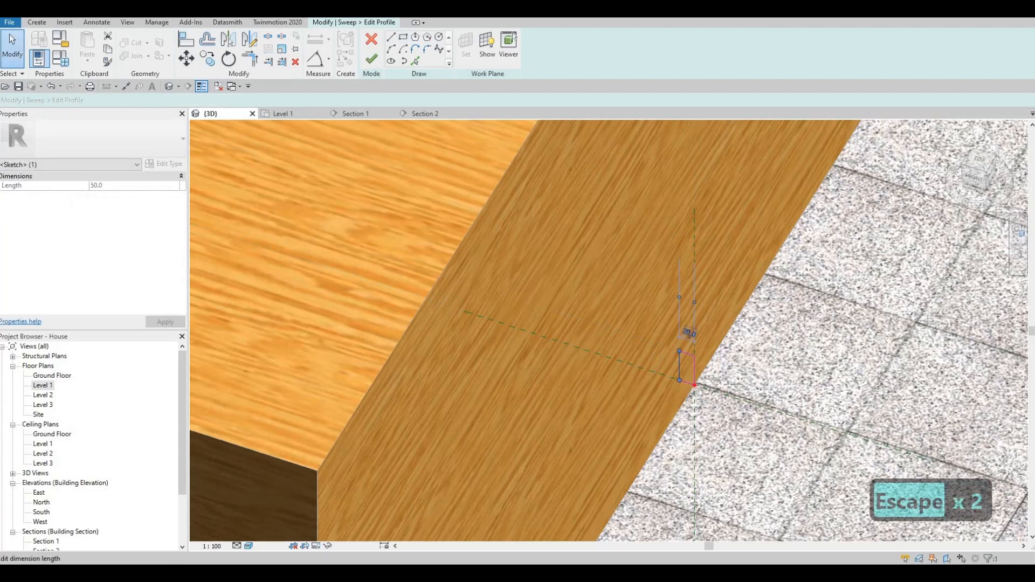
{"action": "left_click", "coordinate": [688, 335]}
{"action": "type", "text": "50"}
{"action": "key", "text": "Return"}
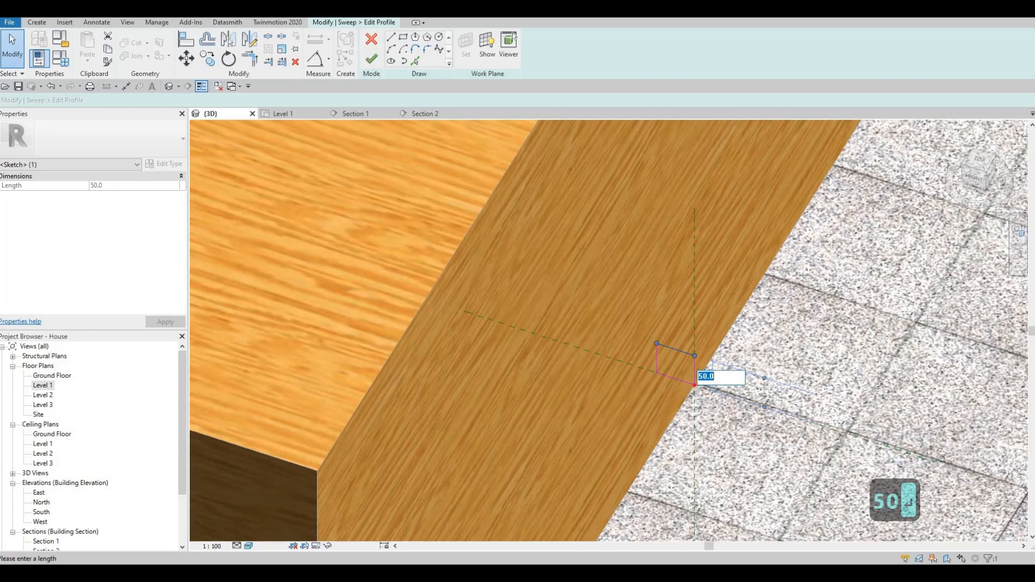
{"action": "type", "text": "100"}
{"action": "key", "text": "Return"}
{"action": "key", "text": "Escape"}
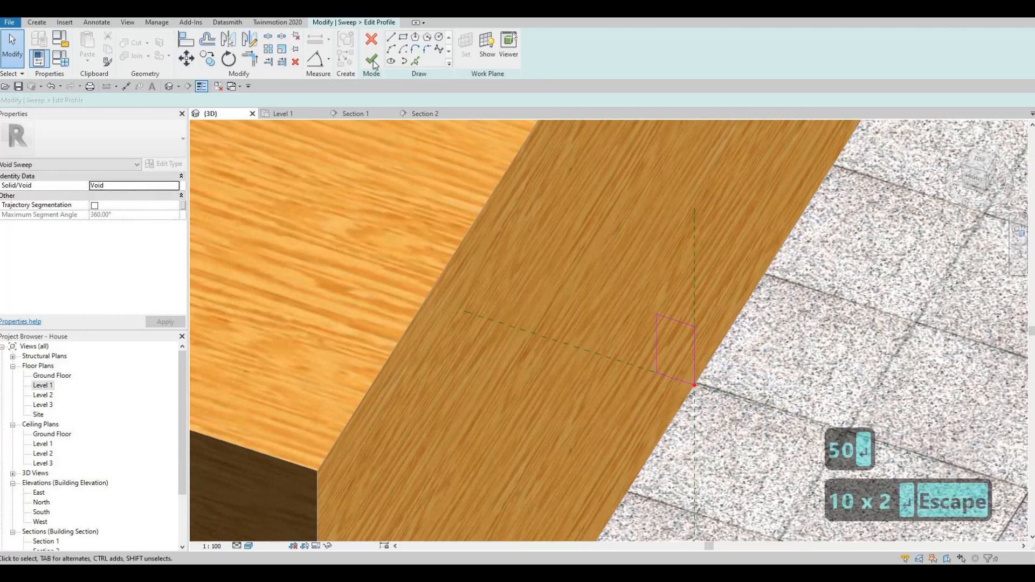
{"action": "left_click", "coordinate": [372, 59]}
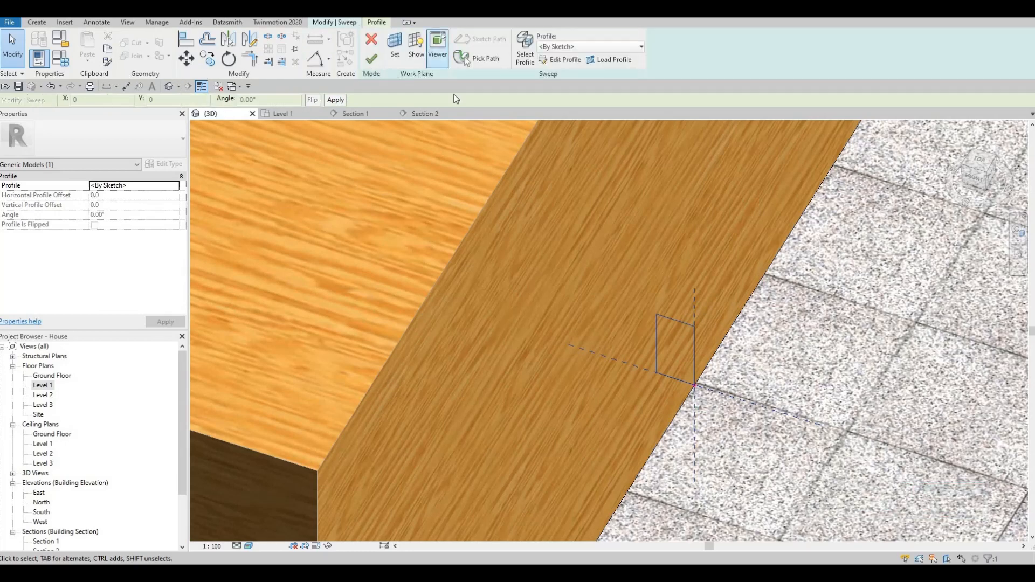
- Finish the void sweep and cut it from the island block
{"action": "left_click", "coordinate": [435, 44]}
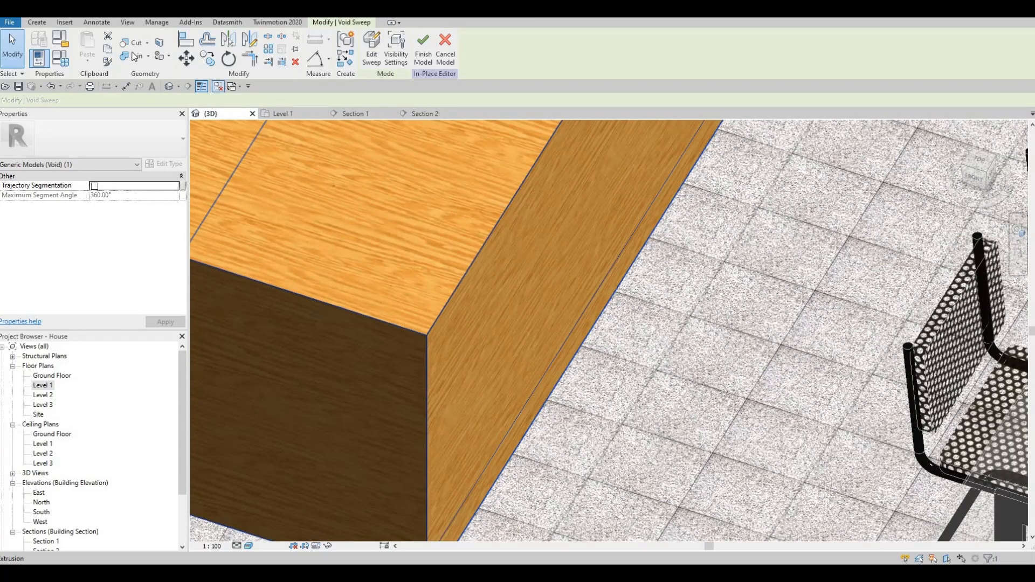
{"action": "left_click", "coordinate": [131, 42]}
{"action": "scroll", "coordinate": [659, 341], "scroll_direction": "down", "scroll_amount": 4}
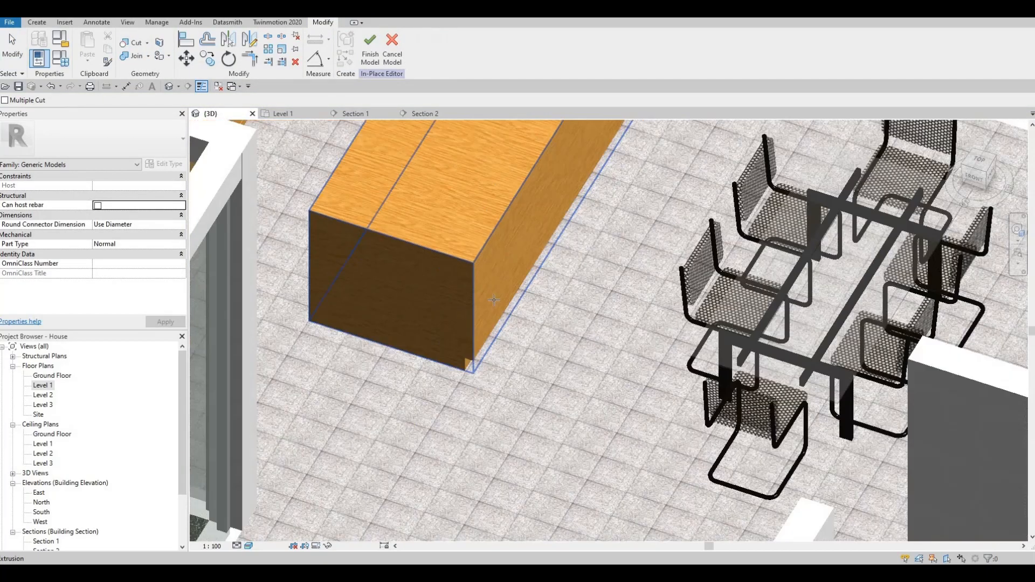
{"action": "middle_click_drag", "start_coordinate": [707, 324], "coordinate": [433, 216], "text": "shift"}
- Start a second void sweep with its path on the counter's long edge
{"action": "left_click", "coordinate": [37, 22]}
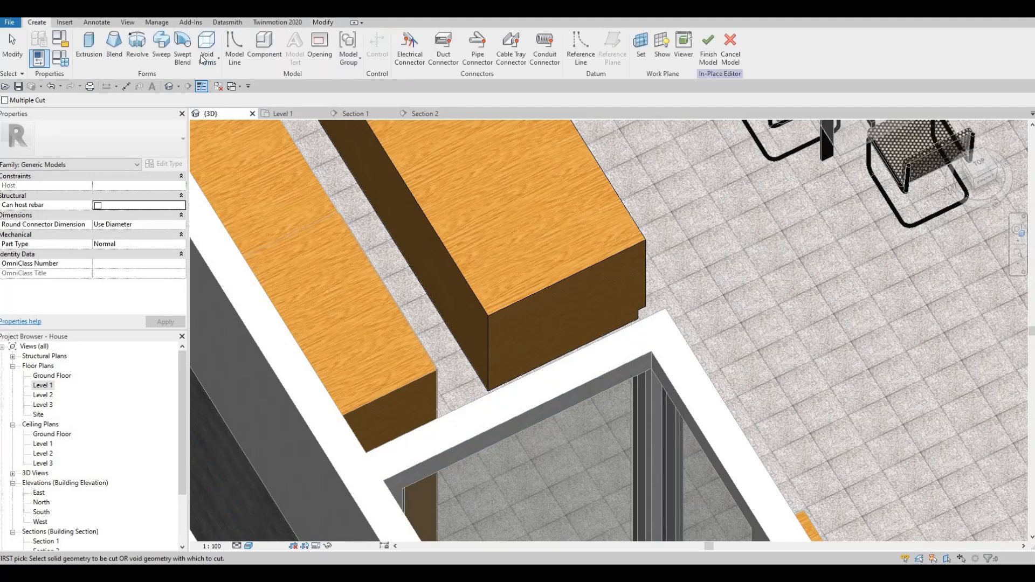
{"action": "left_click", "coordinate": [208, 58]}
{"action": "left_click", "coordinate": [215, 144]}
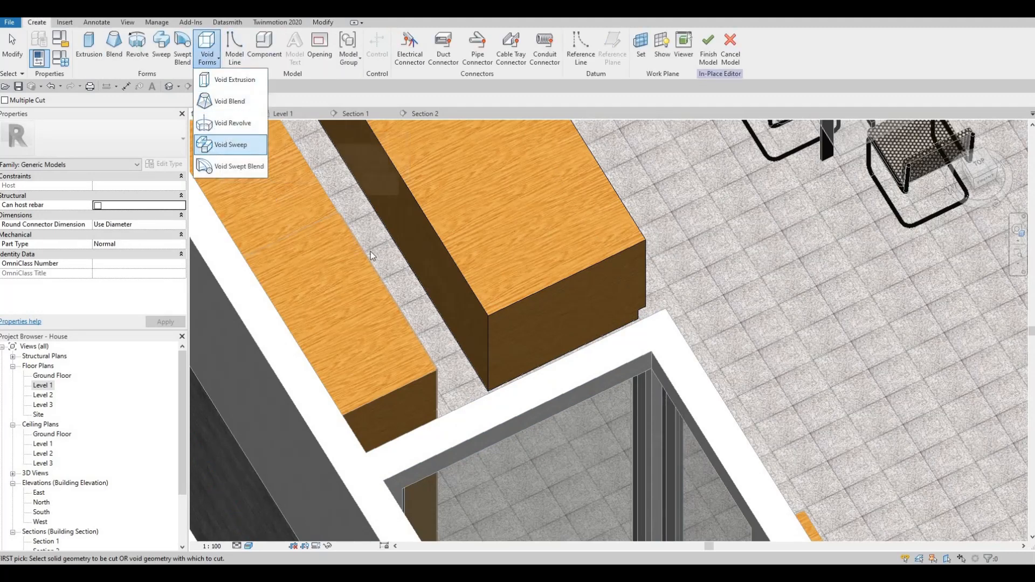
{"action": "left_click", "coordinate": [485, 66]}
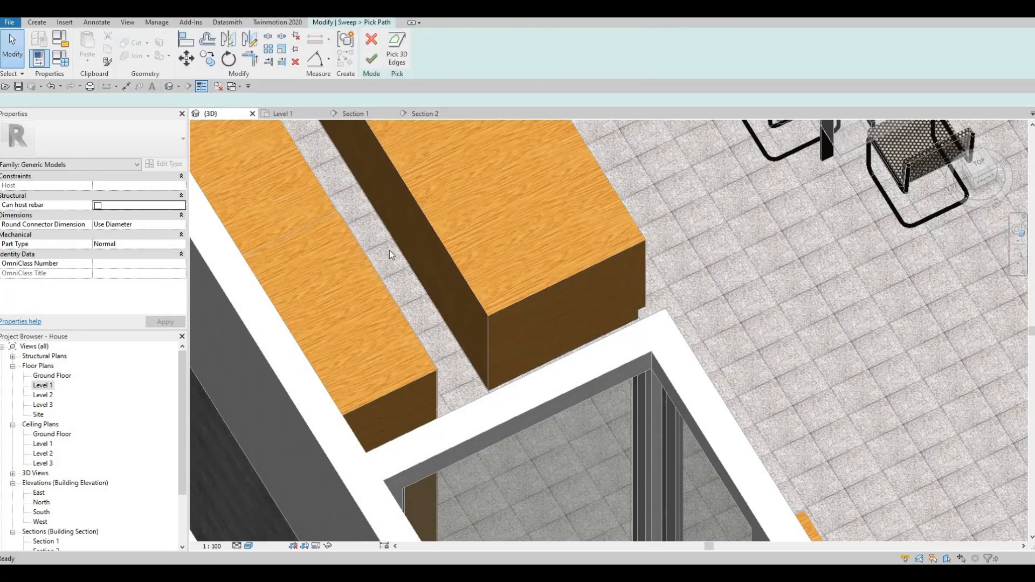
{"action": "left_click", "coordinate": [399, 239]}
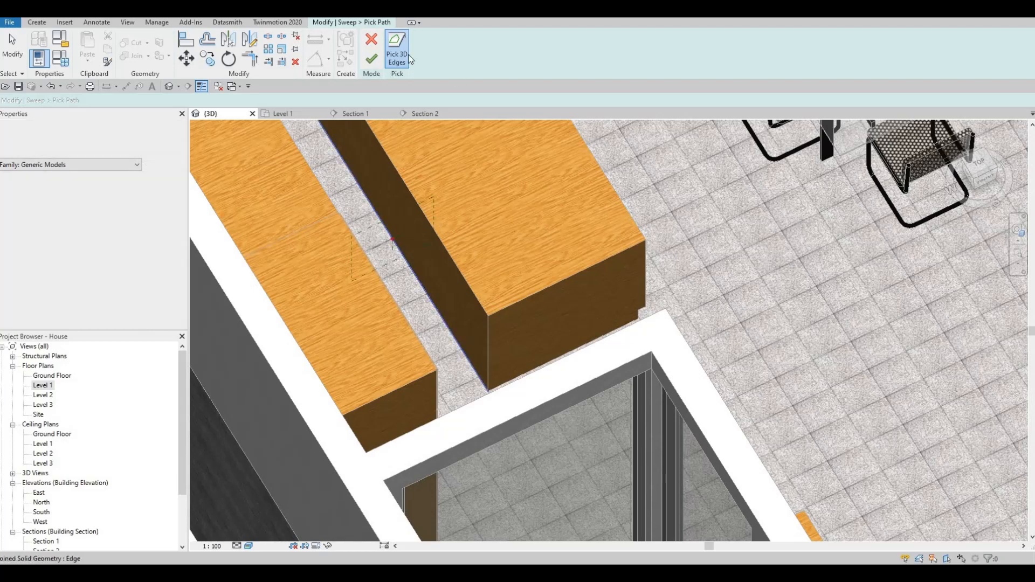
{"action": "left_click", "coordinate": [371, 58]}
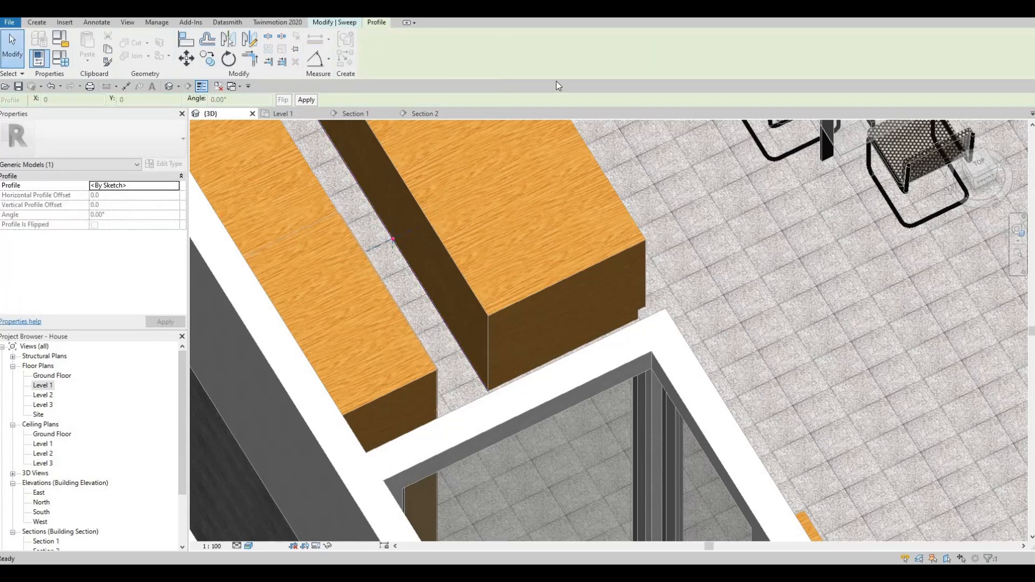
- Draw a small rectangular profile for the second sweep at the path point
{"action": "left_click", "coordinate": [551, 62]}
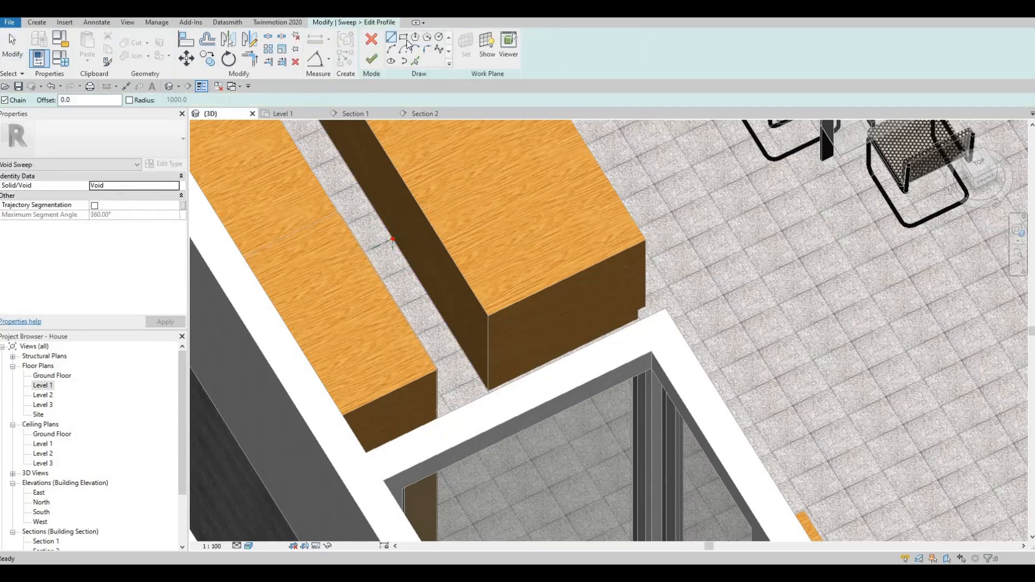
{"action": "scroll", "coordinate": [419, 270], "scroll_direction": "up", "scroll_amount": 5}
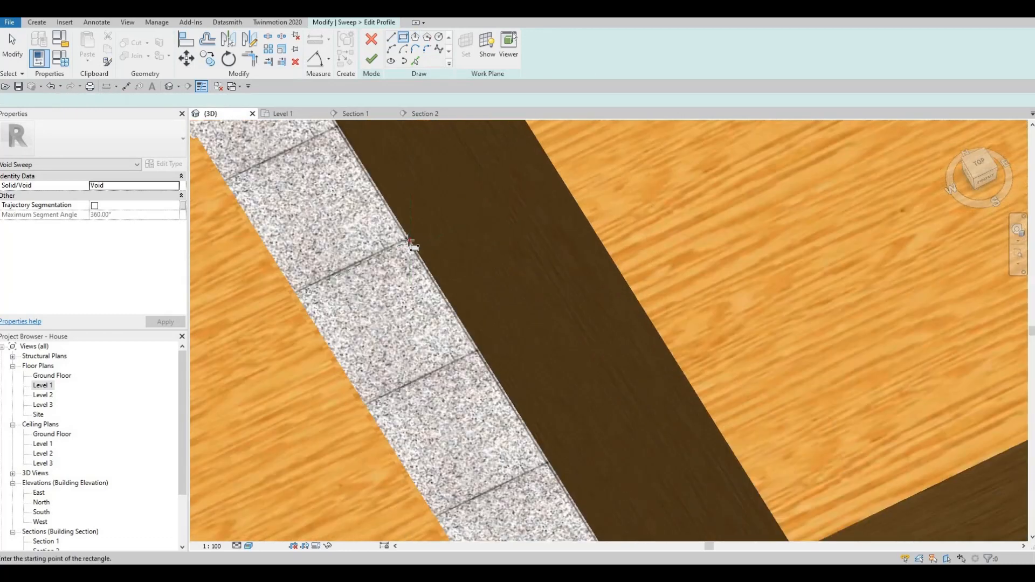
{"action": "left_click", "coordinate": [410, 240]}
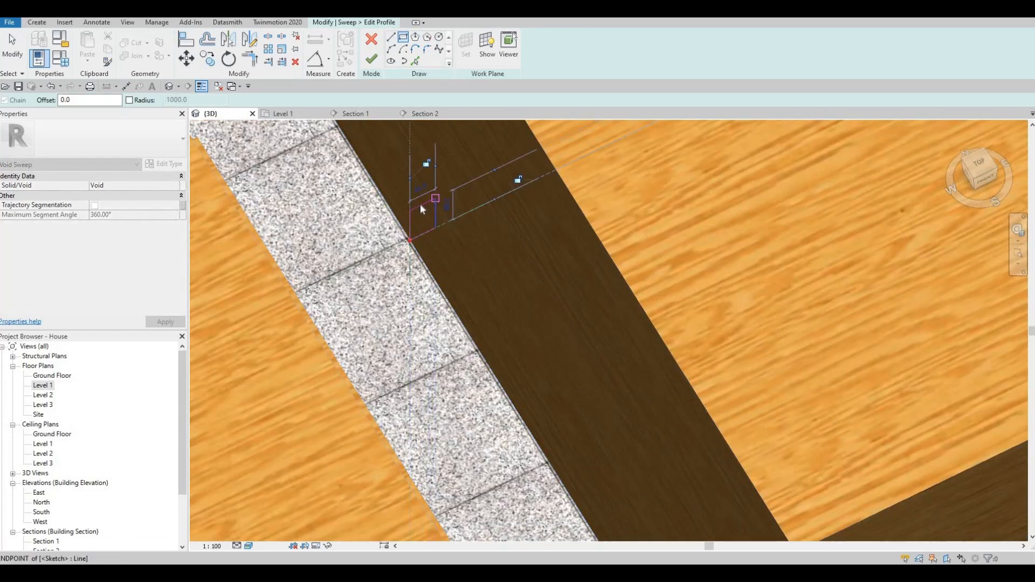
{"action": "left_click", "coordinate": [435, 199]}
{"action": "key", "text": "Escape"}
{"action": "key", "text": "Escape"}
- Size the profile rectangle's sides to 10 and 50 and finish the profile
{"action": "left_click", "coordinate": [444, 213]}
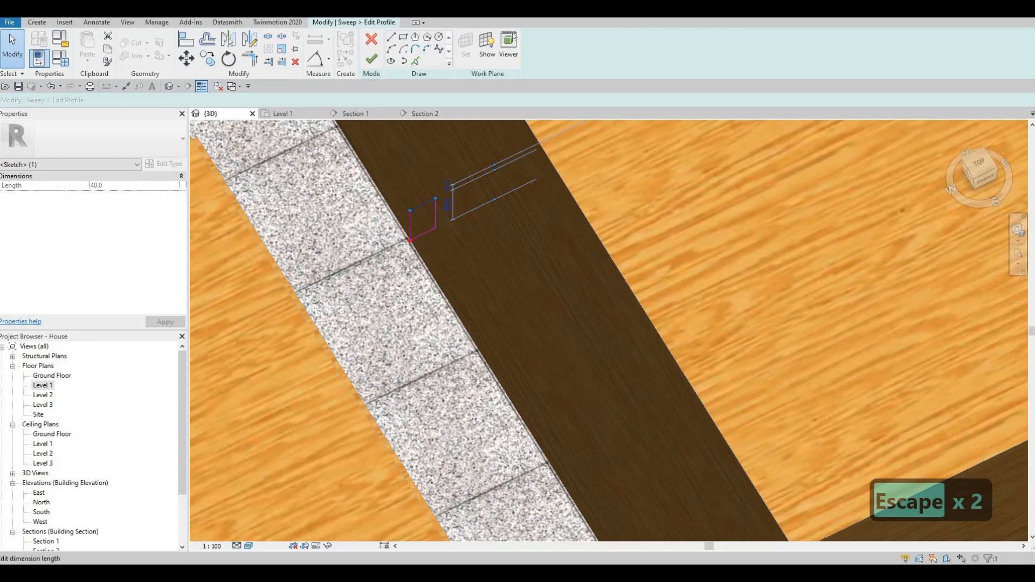
{"action": "left_click", "coordinate": [447, 203]}
{"action": "type", "text": "10"}
{"action": "key", "text": "Return"}
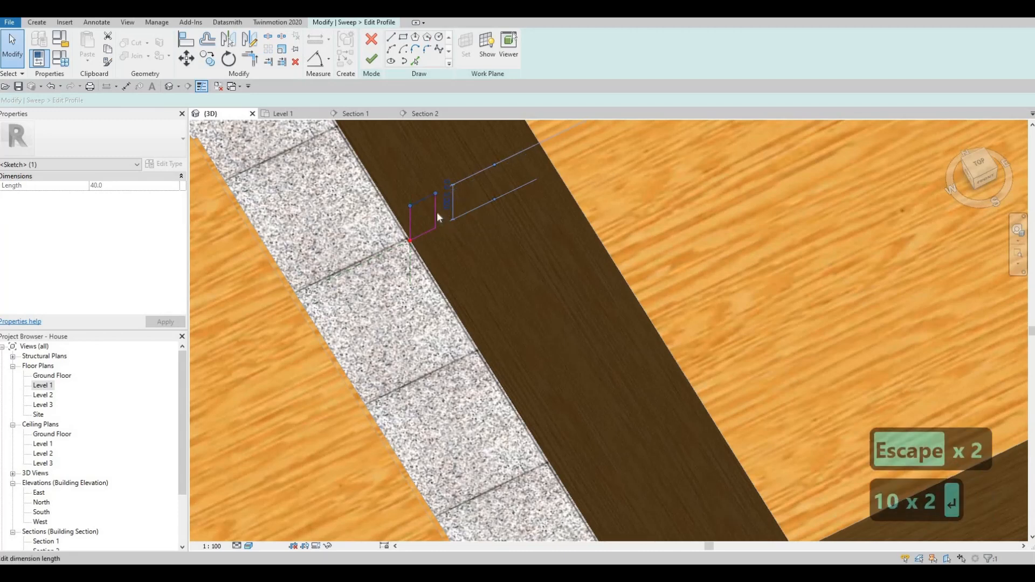
{"action": "key", "text": "Escape"}
{"action": "left_click", "coordinate": [422, 180]}
{"action": "left_click", "coordinate": [415, 199]}
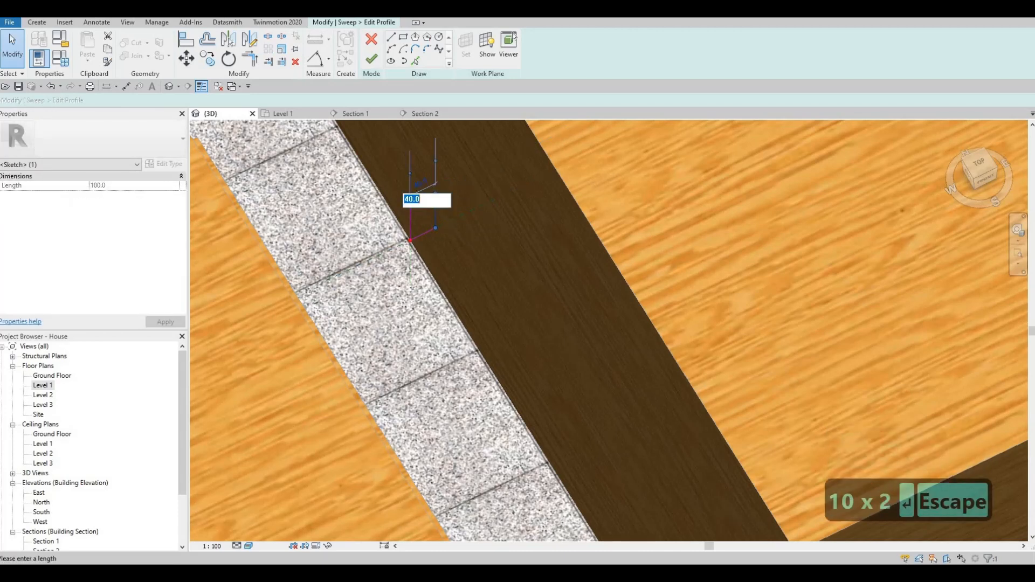
{"action": "type", "text": "50"}
{"action": "key", "text": "Return"}
{"action": "key", "text": "Escape"}
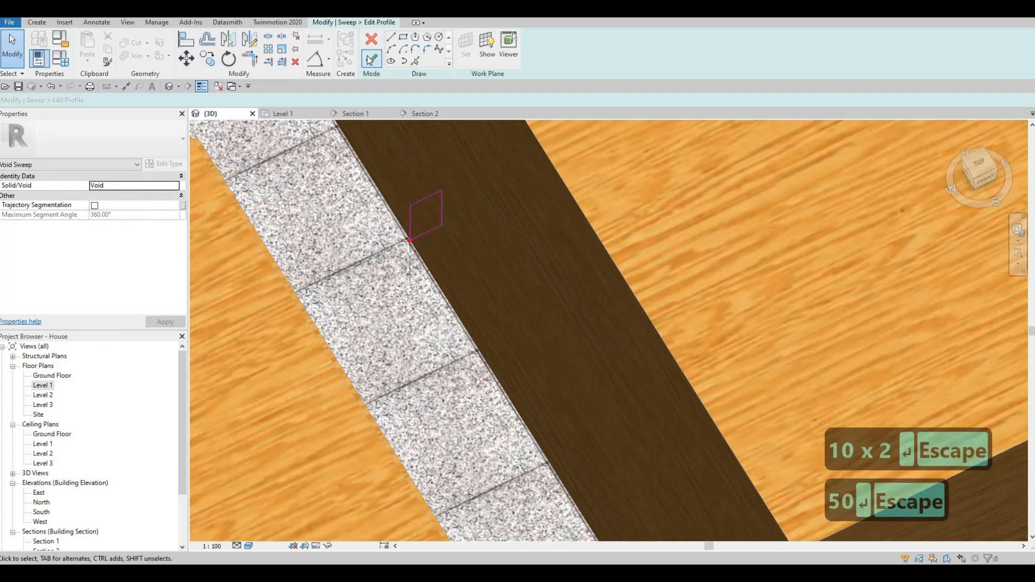
{"action": "left_click", "coordinate": [371, 59]}
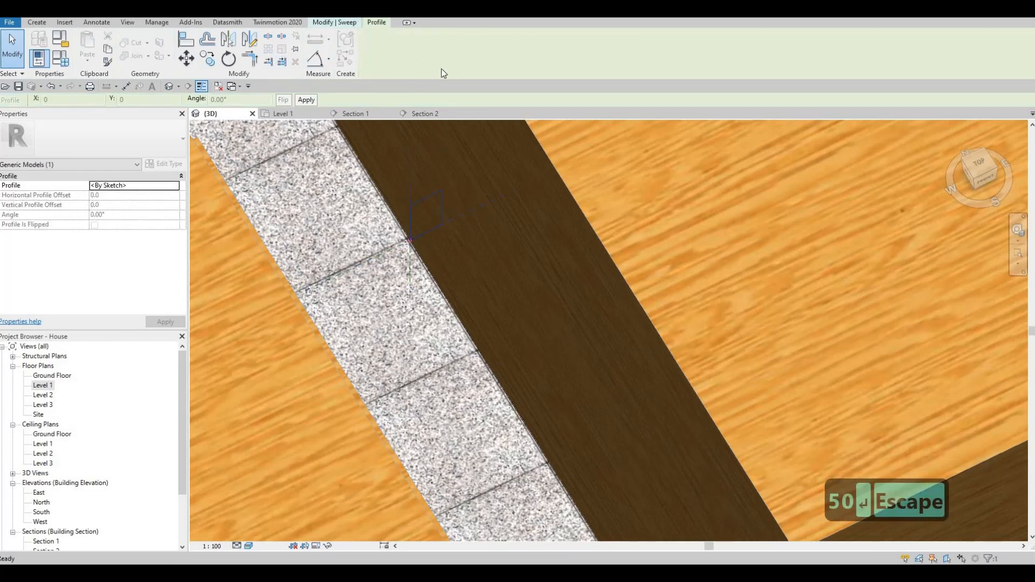
- Finish the second void sweep, cut the counter with it, and orbit to check the recess
{"action": "left_click", "coordinate": [372, 56]}
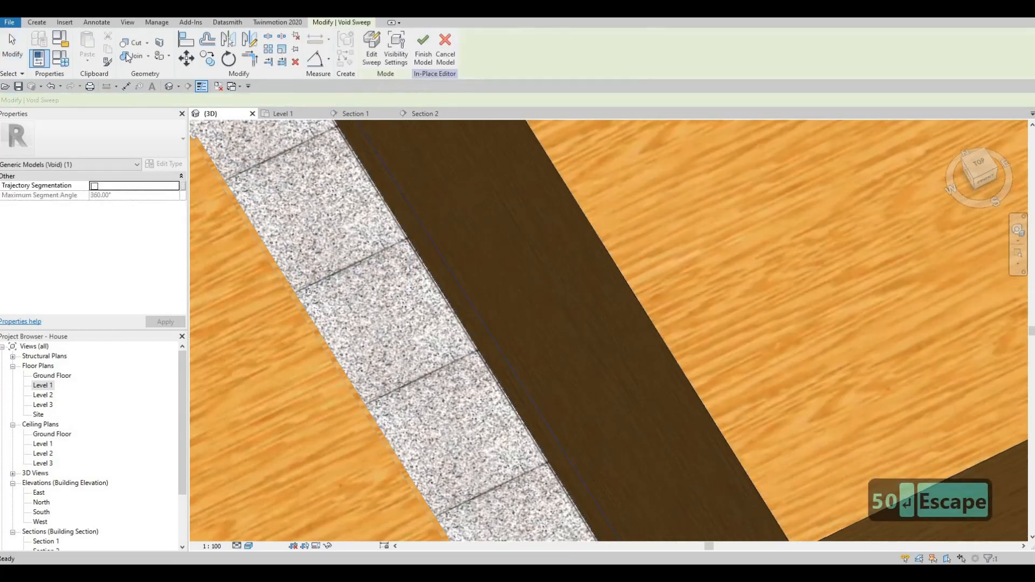
{"action": "left_click", "coordinate": [130, 42]}
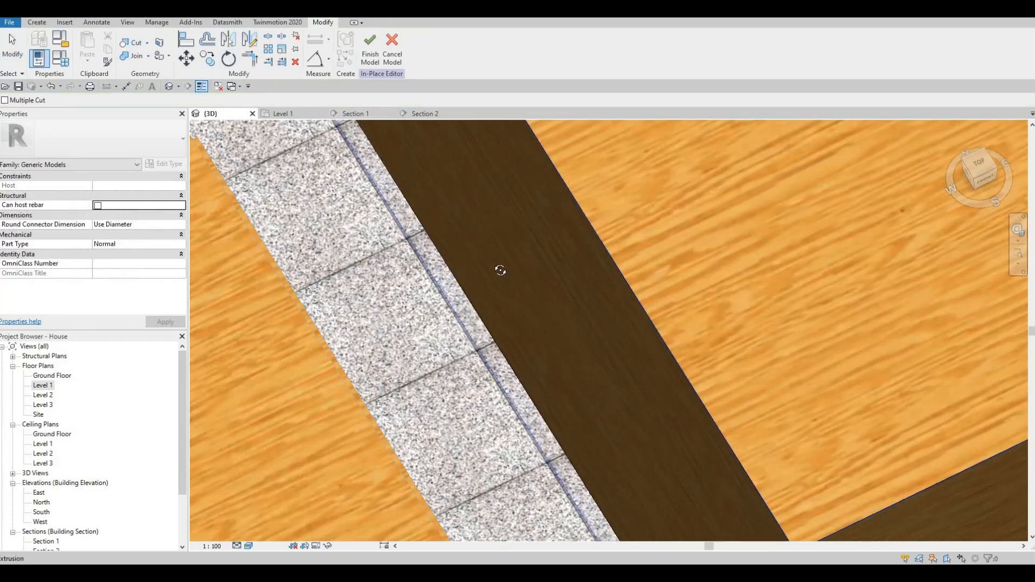
{"action": "scroll", "coordinate": [501, 270], "scroll_direction": "down", "scroll_amount": 4}
{"action": "middle_click_drag", "start_coordinate": [510, 284], "coordinate": [297, 186], "text": "shift"}
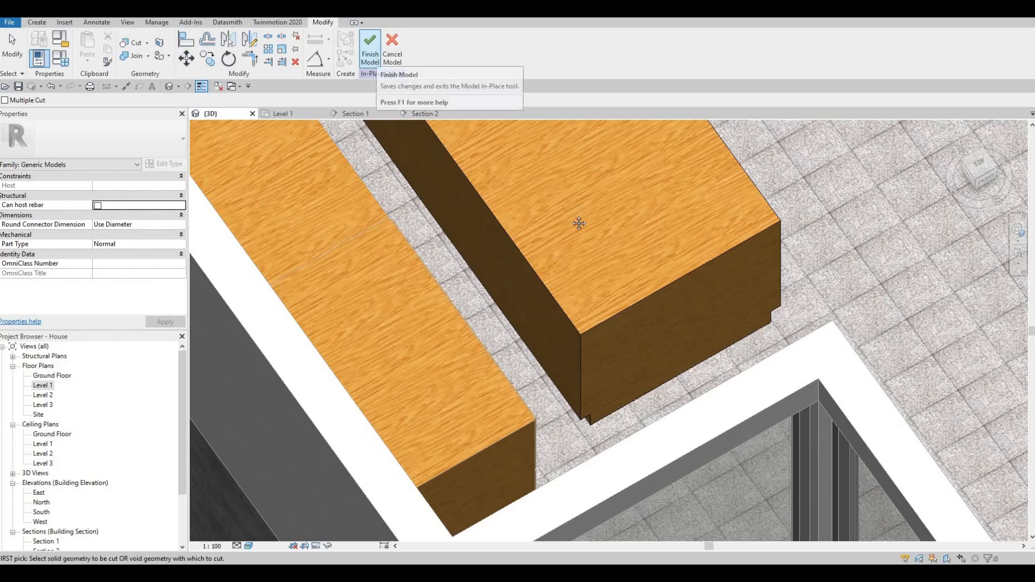
{"action": "middle_click_drag", "start_coordinate": [578, 224], "coordinate": [469, 258], "text": "shift"}
- End the Cut command and bring up the in-place model's form-creation tools
{"action": "key", "text": "Escape"}
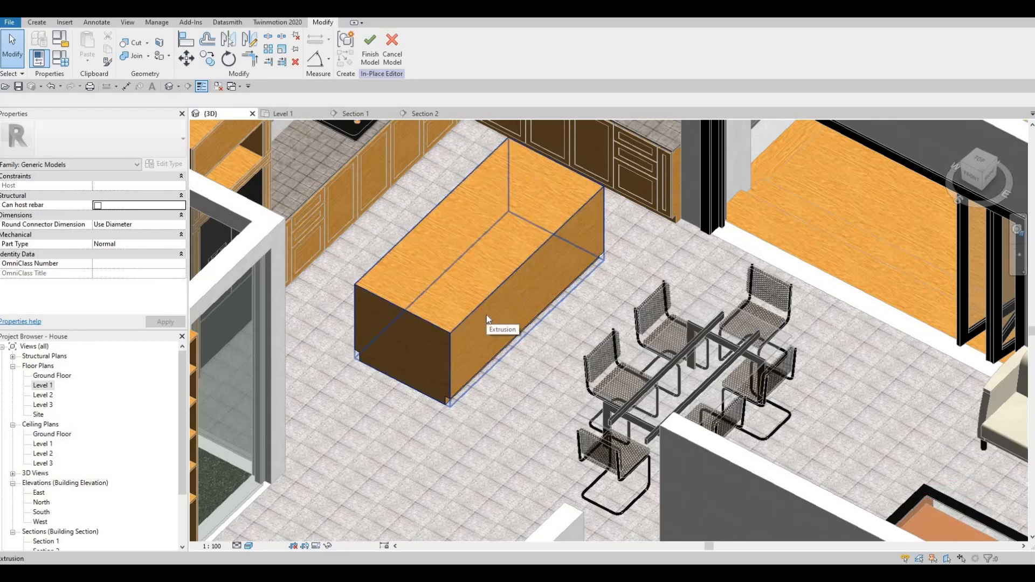
{"action": "key", "text": "F1"}
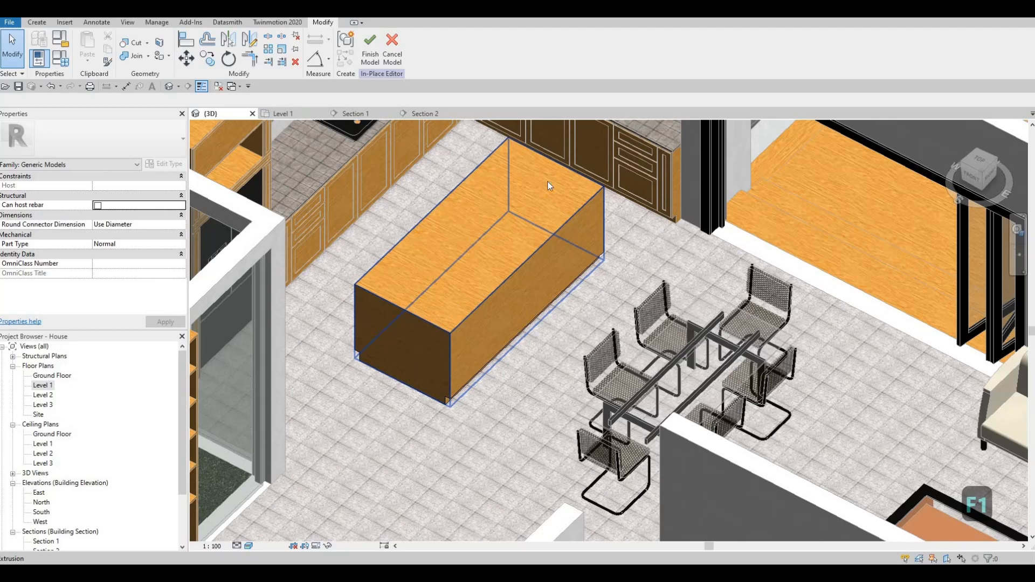
{"action": "left_click", "coordinate": [37, 23]}
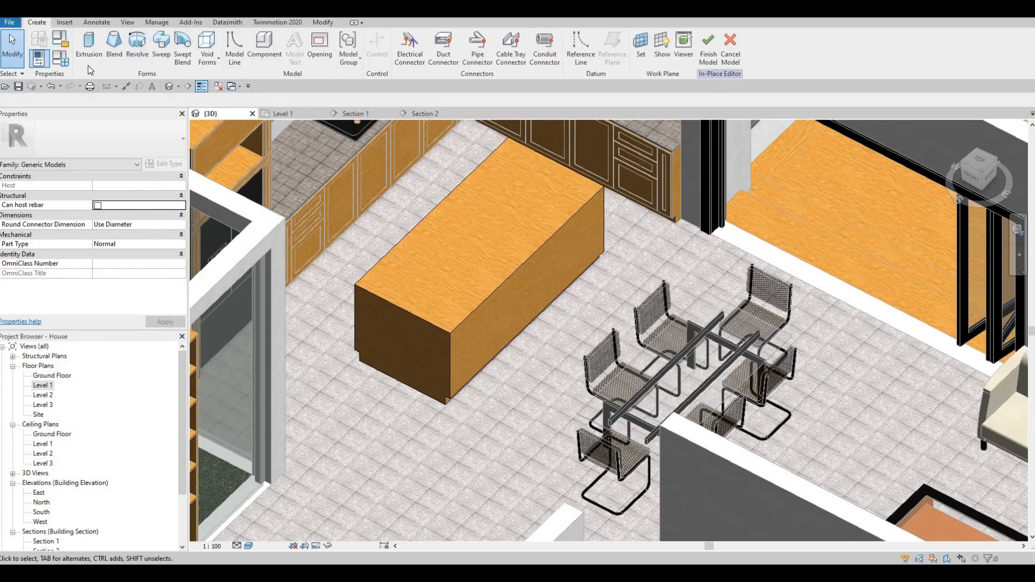
- Start a new extrusion with its work plane on the island's face
{"action": "left_click", "coordinate": [89, 46]}
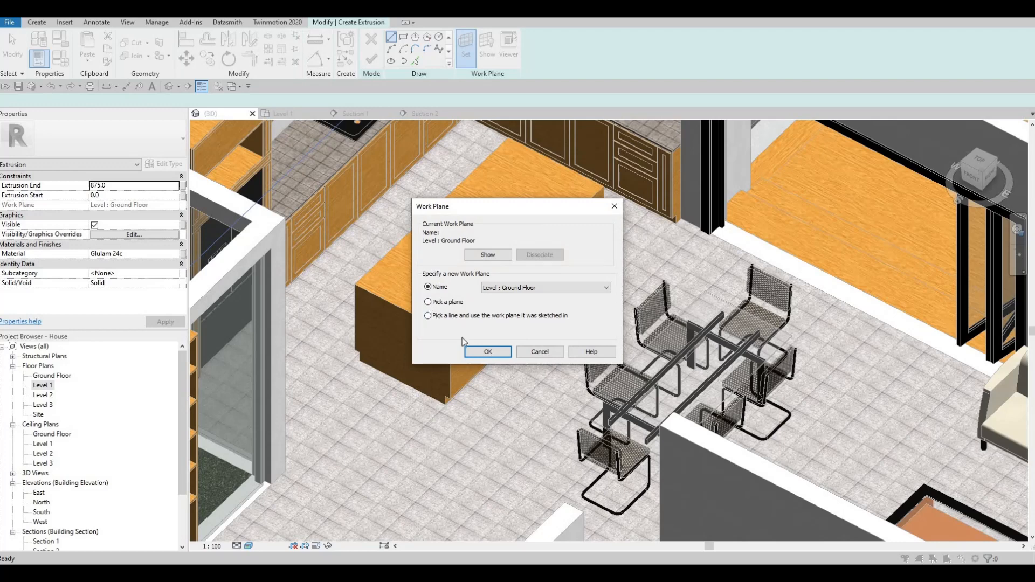
{"action": "left_click", "coordinate": [488, 351]}
{"action": "left_click", "coordinate": [464, 226]}
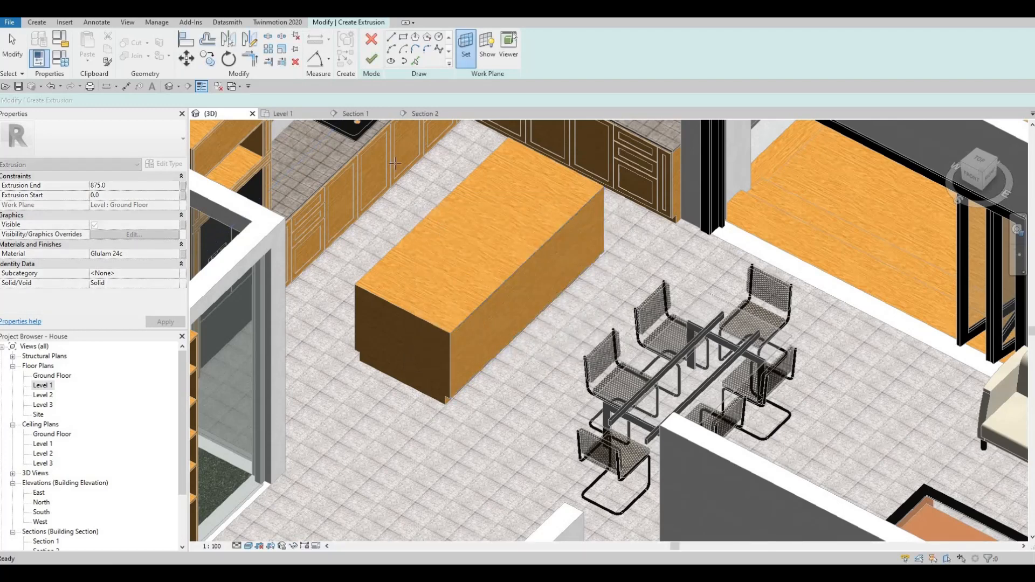
- Switch to Section 1 and open the Material Browser for the new extrusion
{"action": "left_click", "coordinate": [372, 113]}
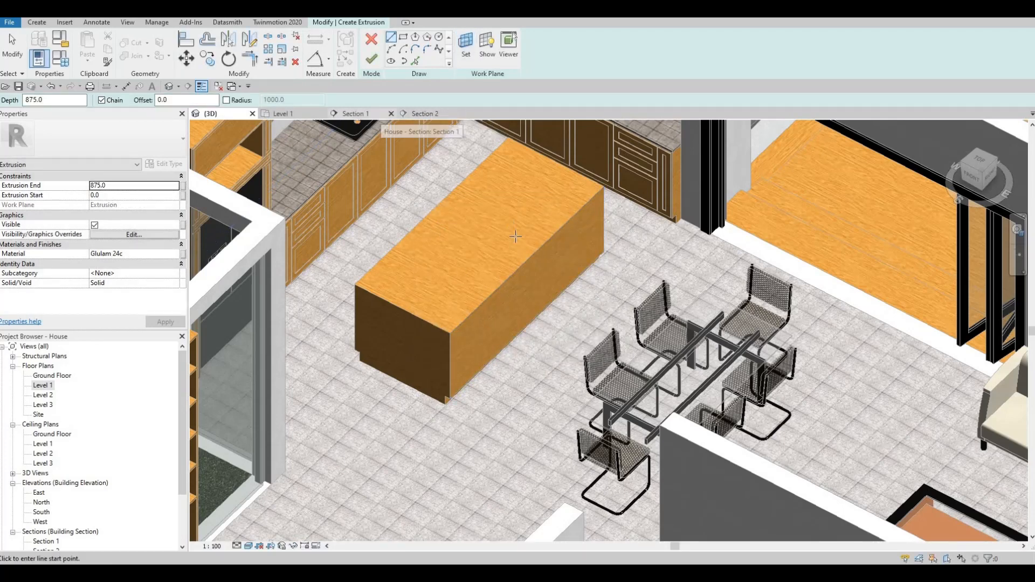
{"action": "middle_click_drag", "start_coordinate": [416, 199], "coordinate": [531, 252]}
{"action": "scroll", "coordinate": [531, 254], "scroll_direction": "down", "scroll_amount": 5}
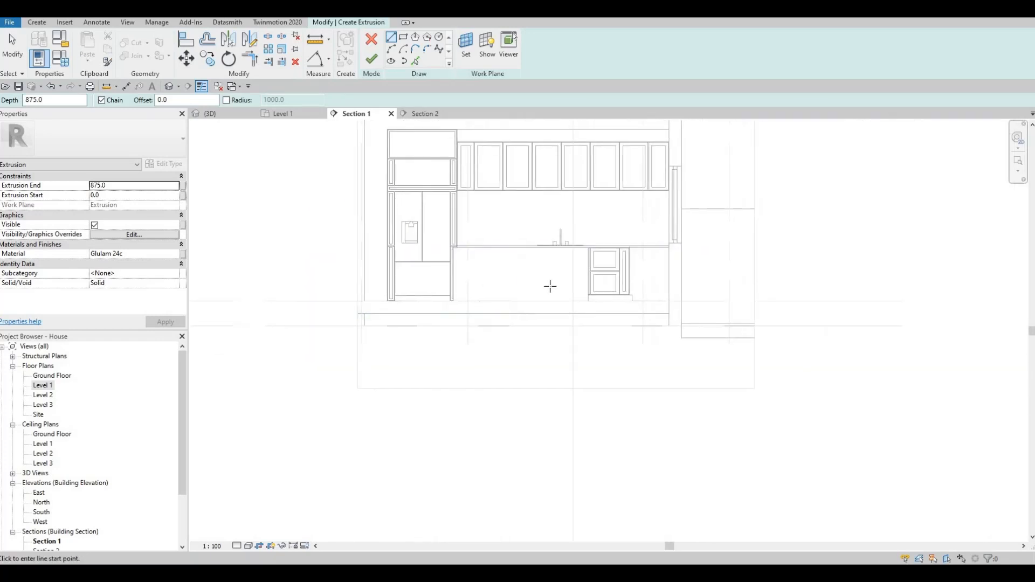
{"action": "scroll", "coordinate": [600, 275], "scroll_direction": "up", "scroll_amount": 4}
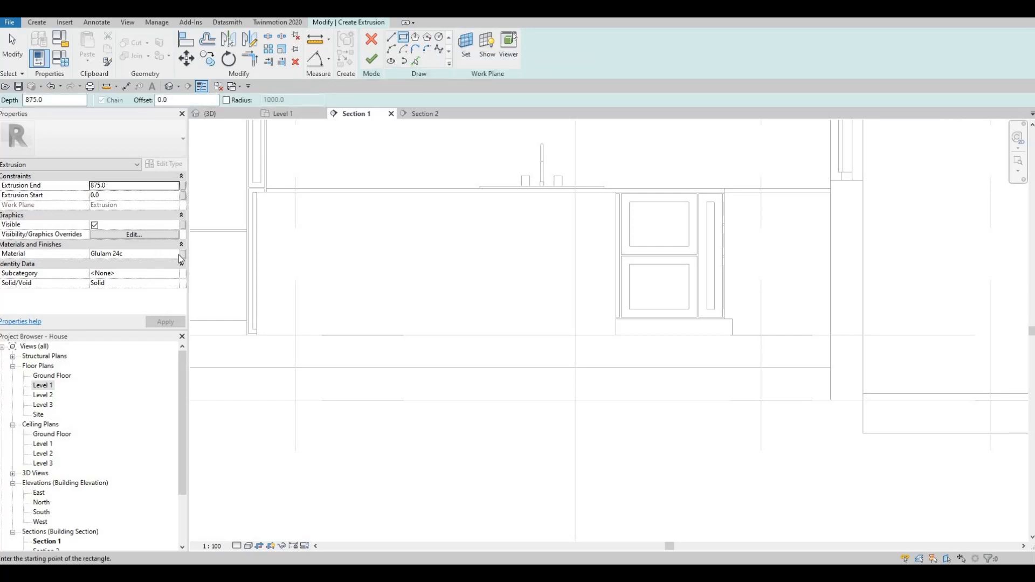
{"action": "left_click", "coordinate": [176, 255]}
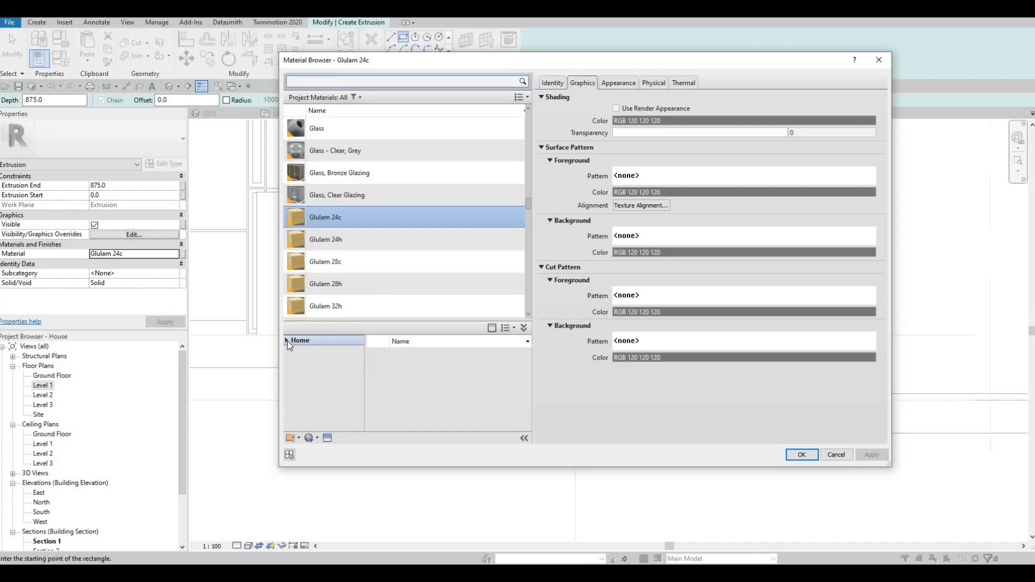
- Add Granite, Cut, Rough from the stone library to the project materials
{"action": "left_click", "coordinate": [292, 362]}
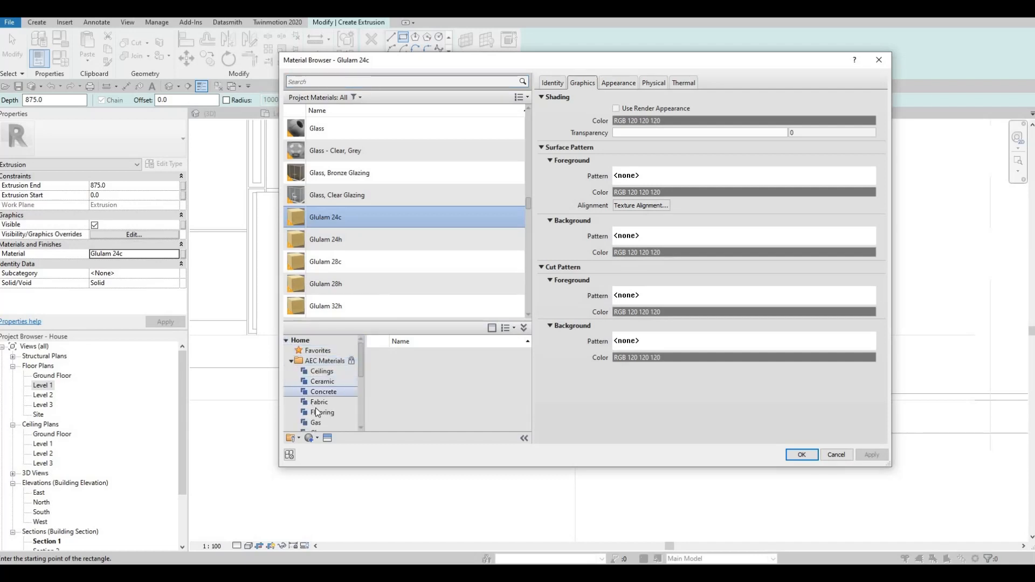
{"action": "scroll", "coordinate": [318, 404], "scroll_direction": "down", "scroll_amount": 4}
{"action": "scroll", "coordinate": [319, 404], "scroll_direction": "down", "scroll_amount": 1}
{"action": "left_click", "coordinate": [317, 403]}
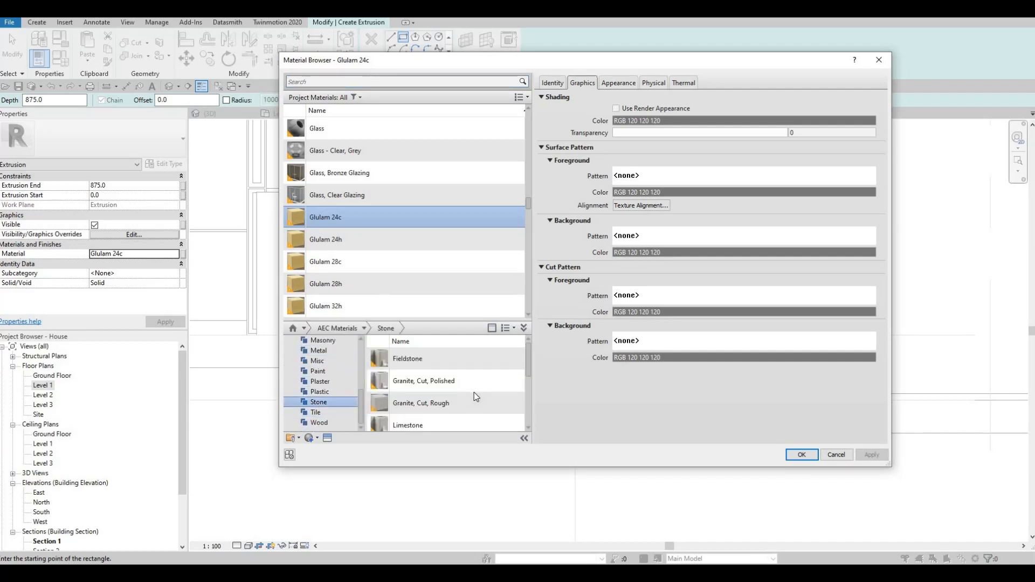
{"action": "scroll", "coordinate": [486, 407], "scroll_direction": "up", "scroll_amount": 3}
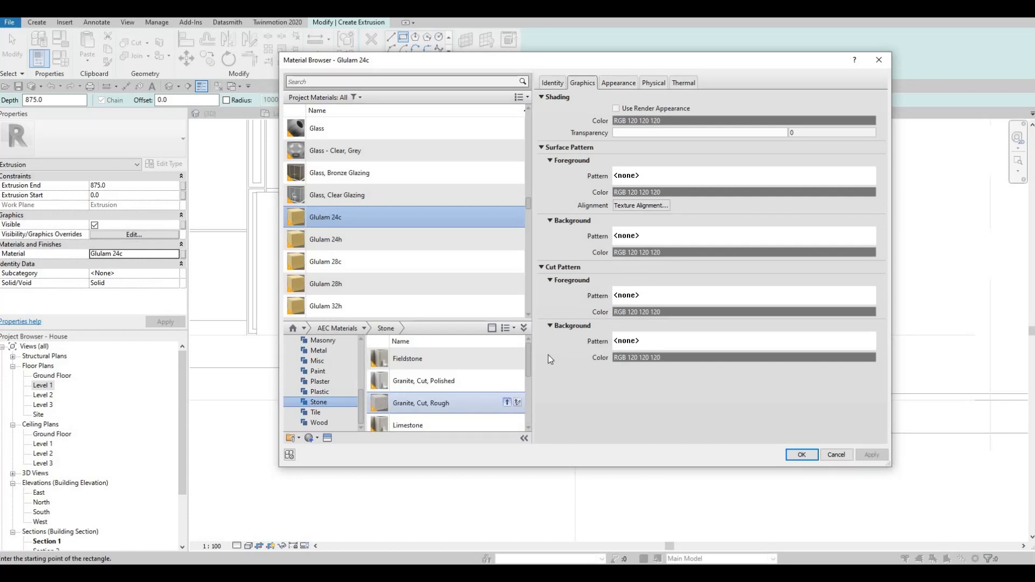
{"action": "left_click", "coordinate": [507, 403]}
{"action": "key", "text": "Escape"}
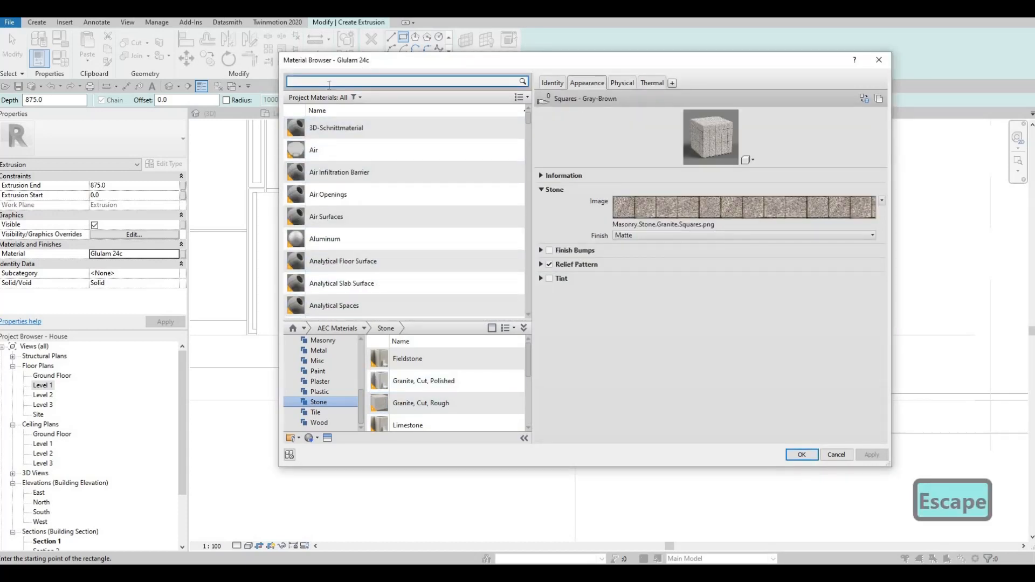
- Search the materials for 'GRANI' and apply Granite, Cut, Rough to the extrusion
{"action": "type", "text": "r"}
{"action": "key", "text": "BackSpace"}
{"action": "type", "text": "GRANIRT"}
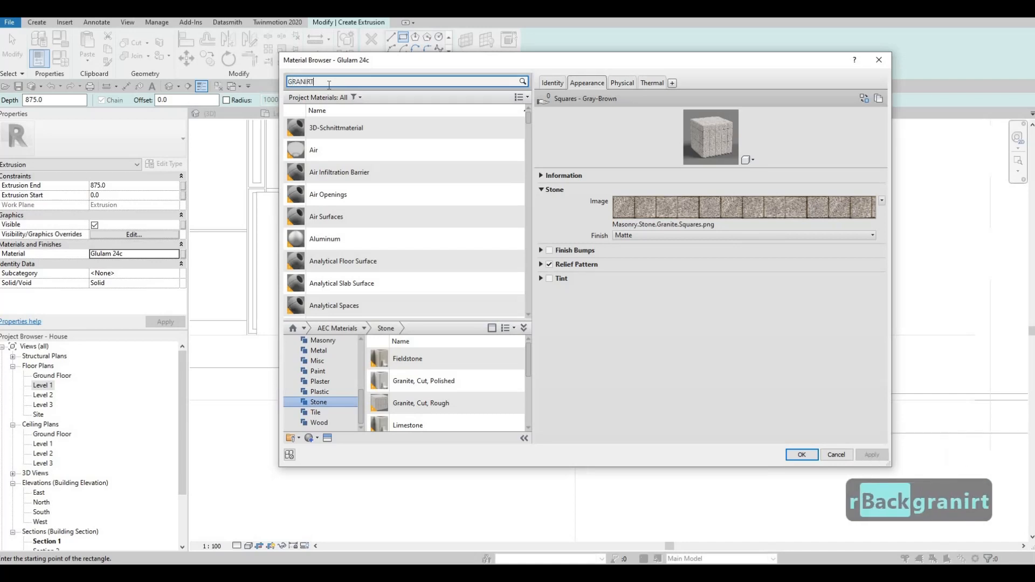
{"action": "key", "text": "BackSpace"}
{"action": "key", "text": "BackSpace"}
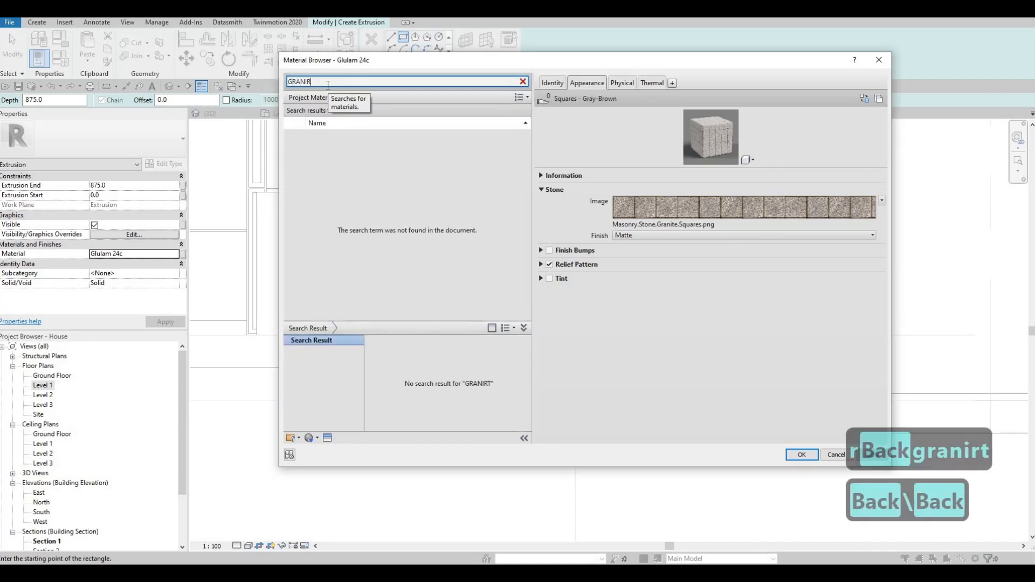
{"action": "key", "text": "BackSpace"}
{"action": "key", "text": "BackSpace"}
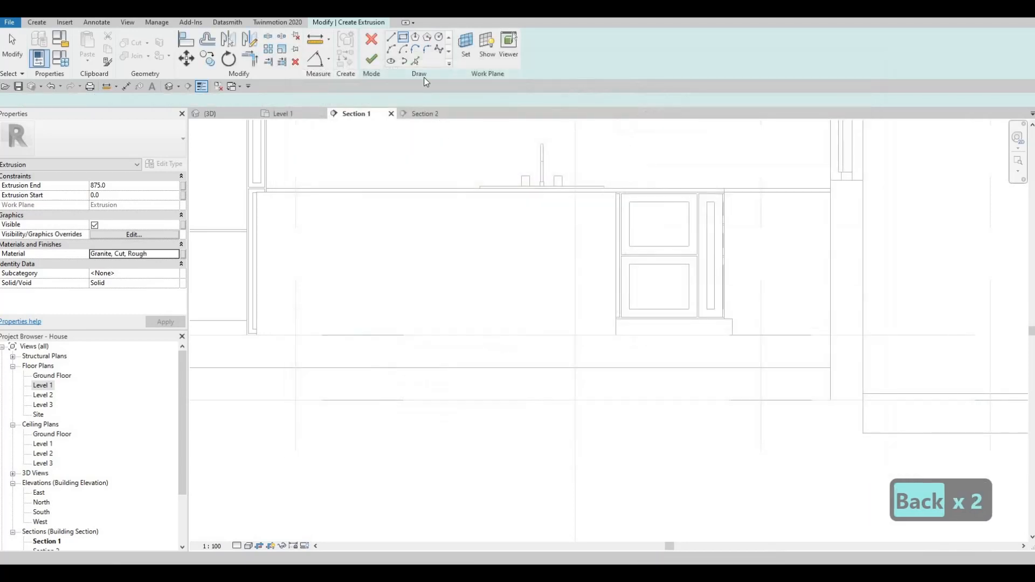
{"action": "left_click", "coordinate": [404, 43]}
{"action": "key", "text": "Escape"}
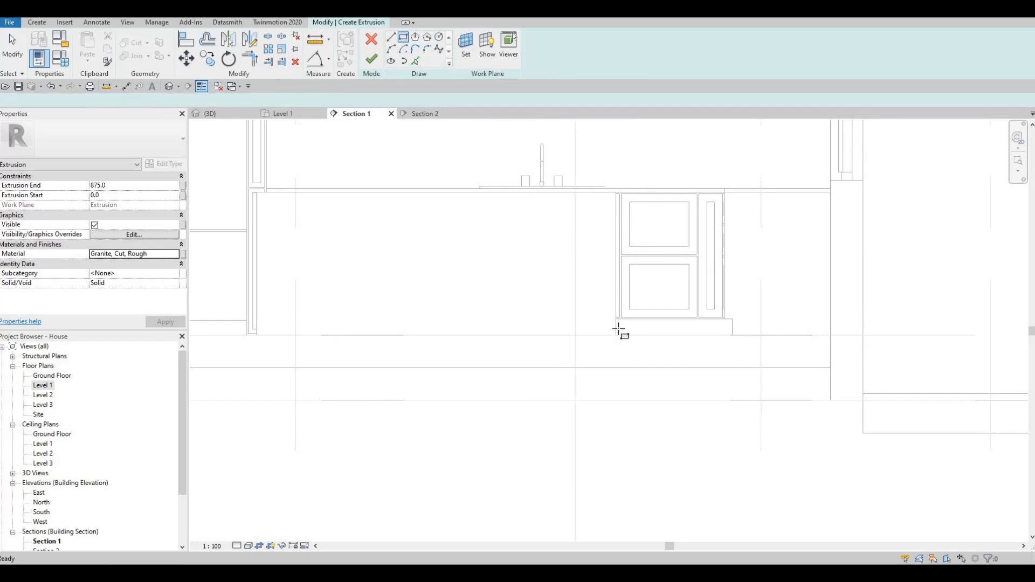
- Sketch rectangles for the right end, left end and top slab of the granite cap
{"action": "left_click", "coordinate": [619, 335]}
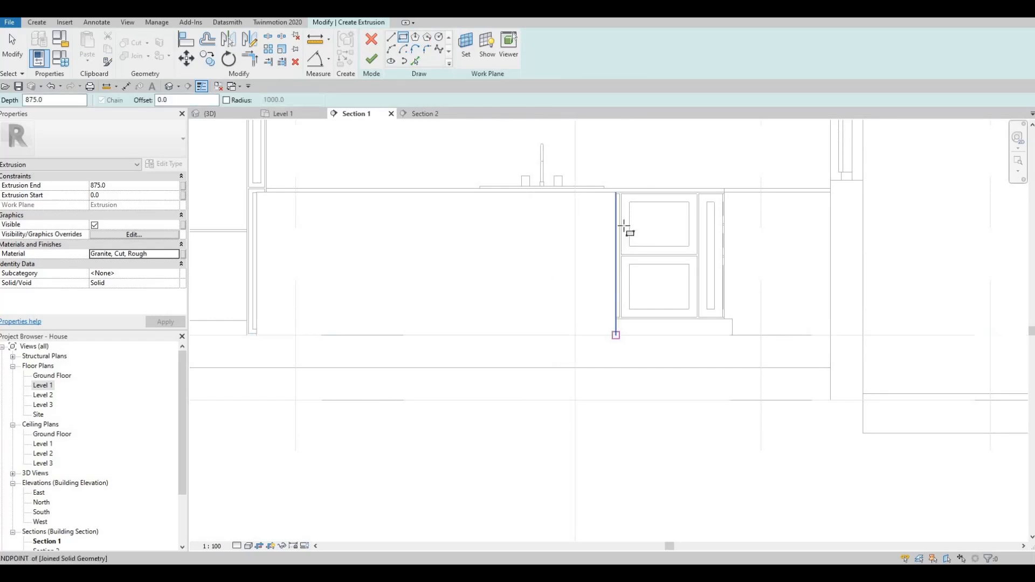
{"action": "left_click", "coordinate": [622, 180]}
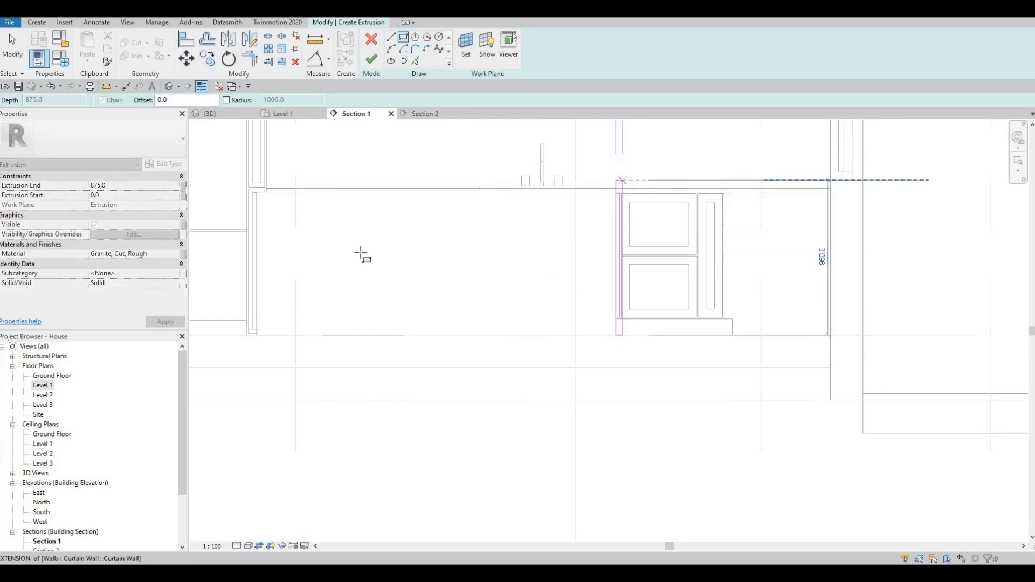
{"action": "left_click", "coordinate": [258, 335]}
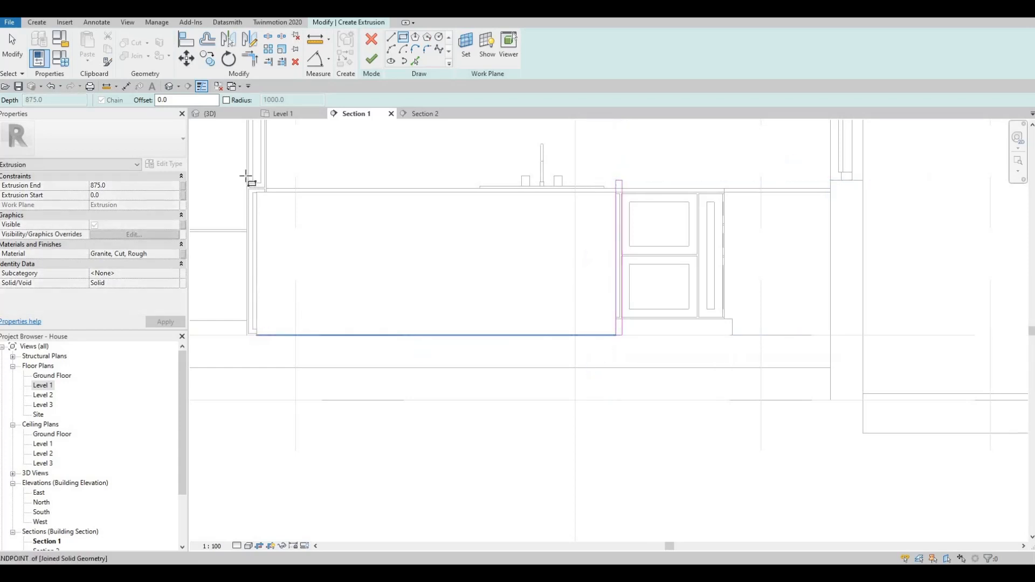
{"action": "left_click", "coordinate": [271, 195]}
{"action": "key", "text": "Escape"}
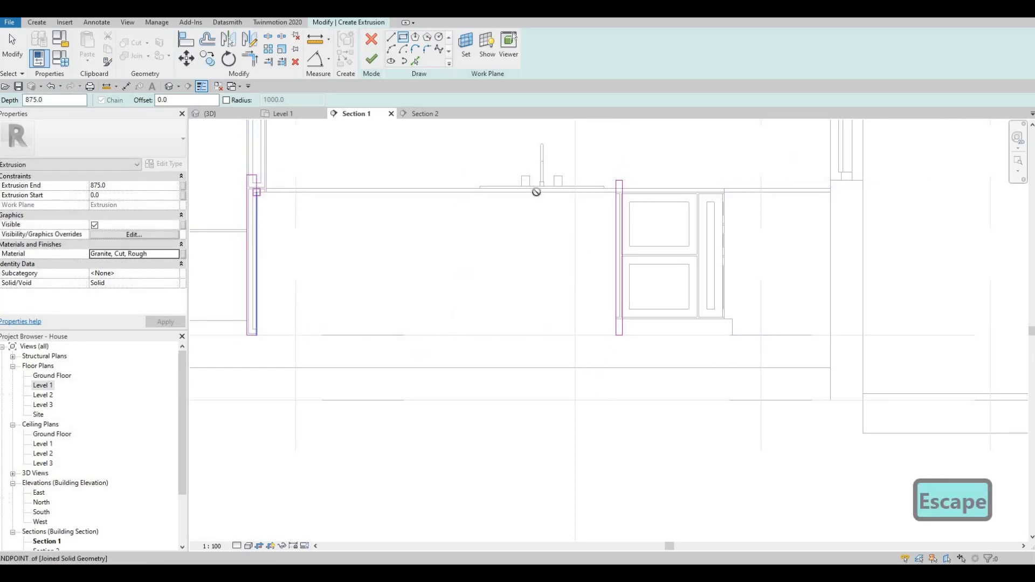
{"action": "left_click", "coordinate": [567, 182]}
{"action": "key", "text": "Escape"}
{"action": "key", "text": "Escape"}
{"action": "key", "text": "Escape"}
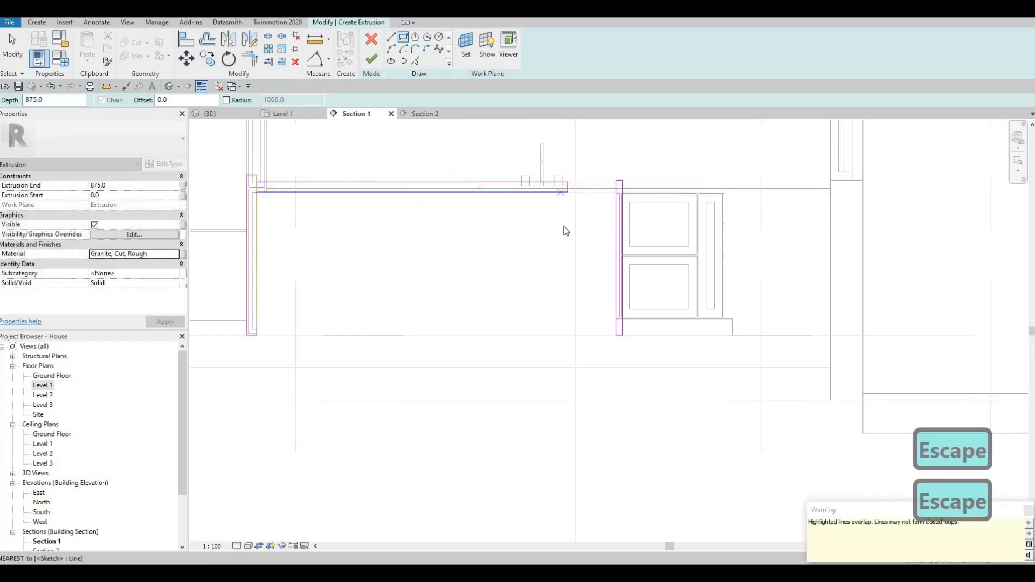
- Trim the top and end sketch lines to corners with TR
{"action": "key", "text": "t"}
{"action": "key", "text": "r"}
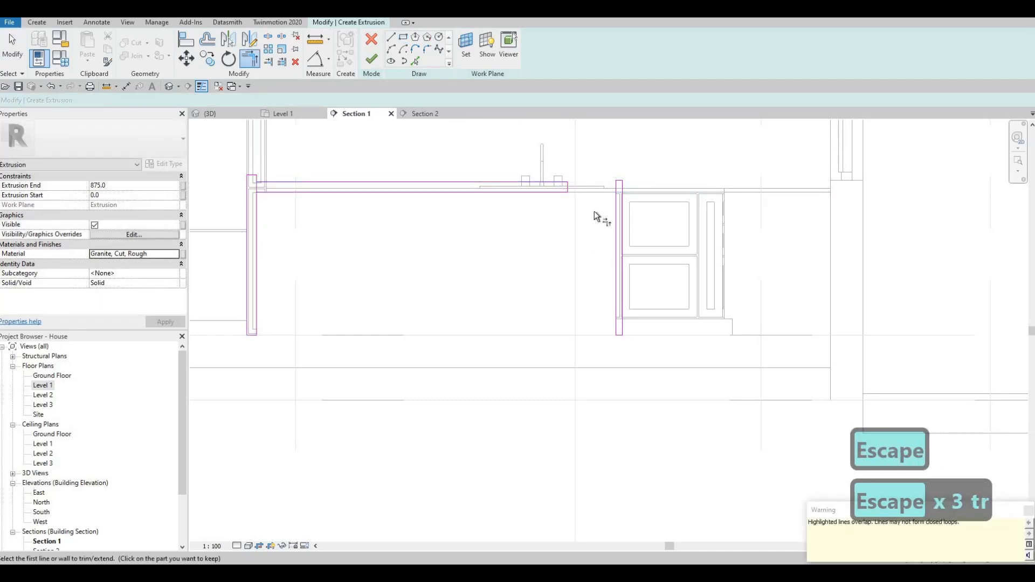
{"action": "left_click", "coordinate": [612, 216]}
{"action": "left_click", "coordinate": [563, 186]}
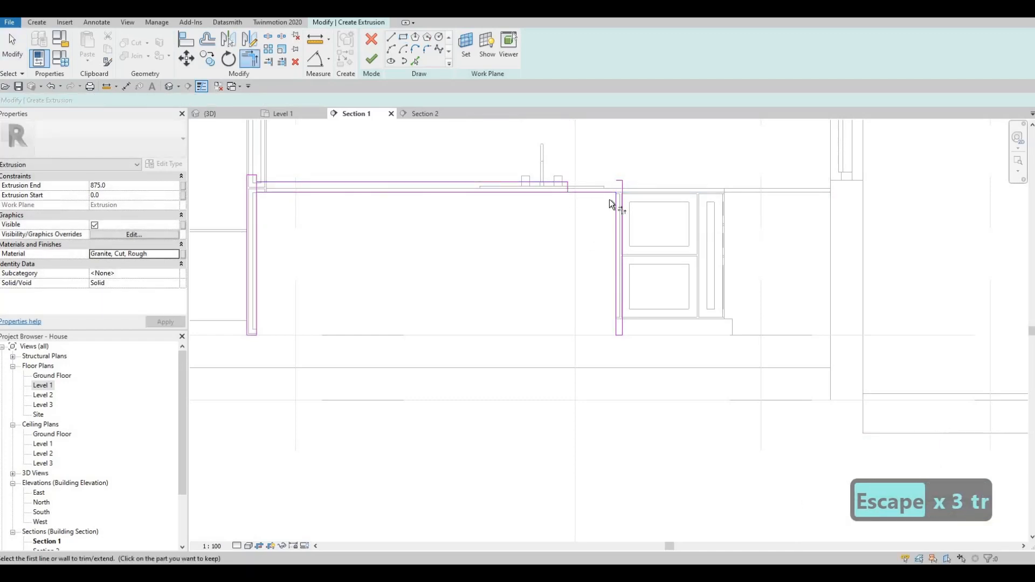
{"action": "left_click", "coordinate": [621, 213]}
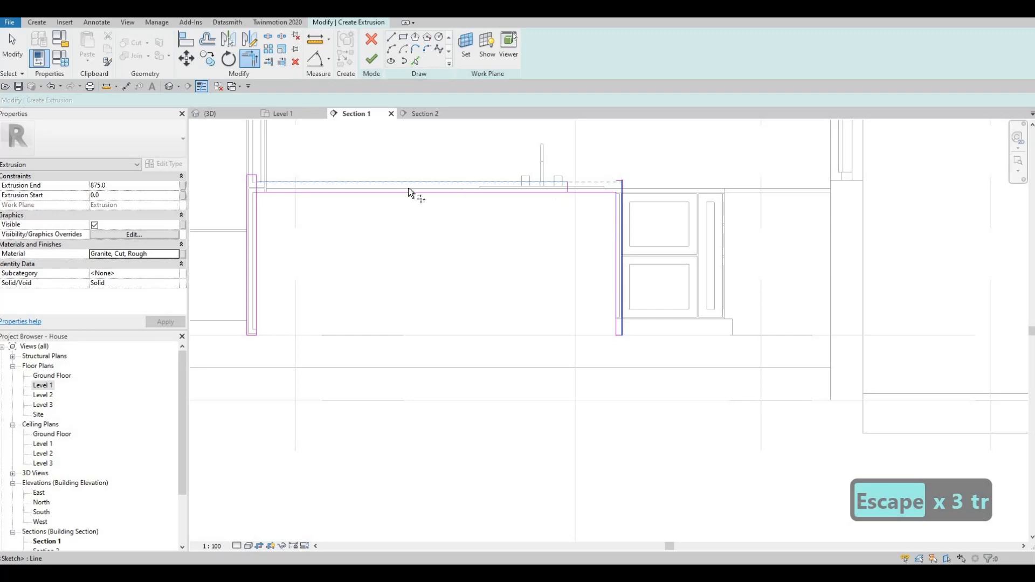
{"action": "left_click", "coordinate": [258, 204]}
{"action": "left_click", "coordinate": [277, 182]}
{"action": "left_click", "coordinate": [247, 203]}
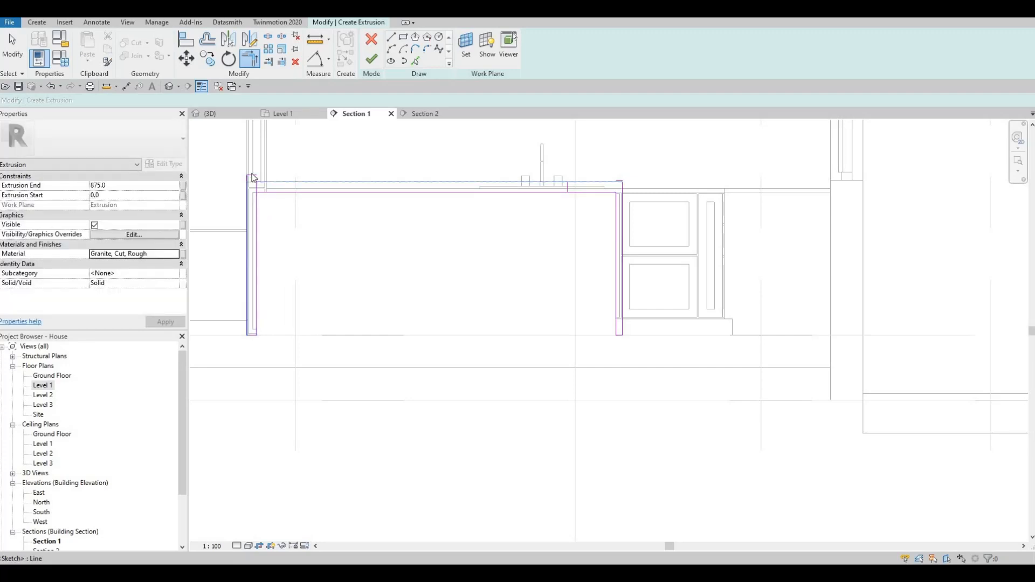
{"action": "key", "text": "Escape"}
{"action": "key", "text": "Escape"}
- Delete the stray overlapping lines at the top-left and top-right corners
{"action": "left_click_drag", "start_coordinate": [223, 143], "coordinate": [296, 220]}
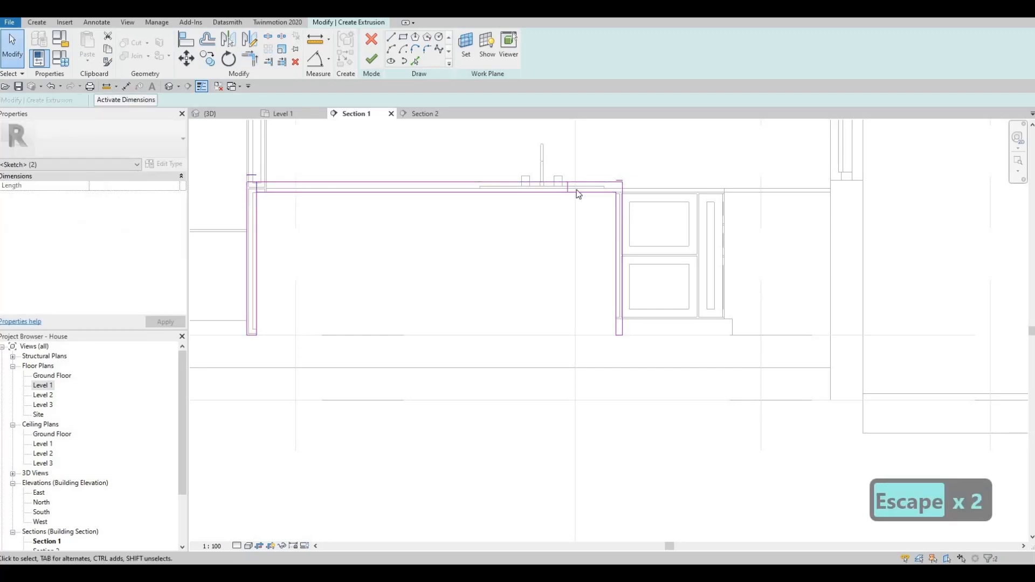
{"action": "key", "text": "Delete"}
{"action": "left_click_drag", "start_coordinate": [533, 149], "coordinate": [634, 209]}
{"action": "key", "text": "Delete"}
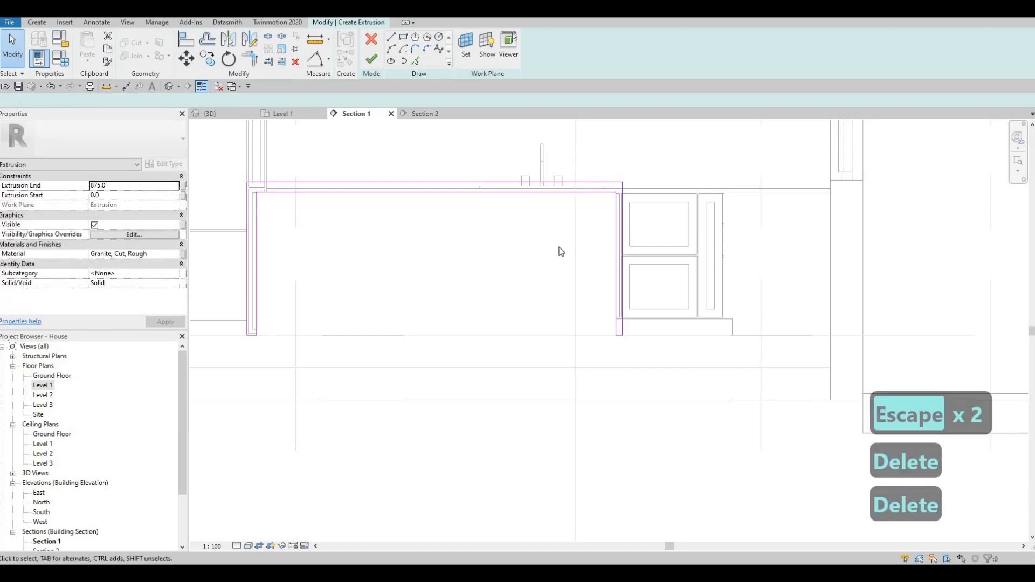
{"action": "middle_click_drag", "start_coordinate": [442, 200], "coordinate": [555, 201]}
{"action": "key", "text": "Escape"}
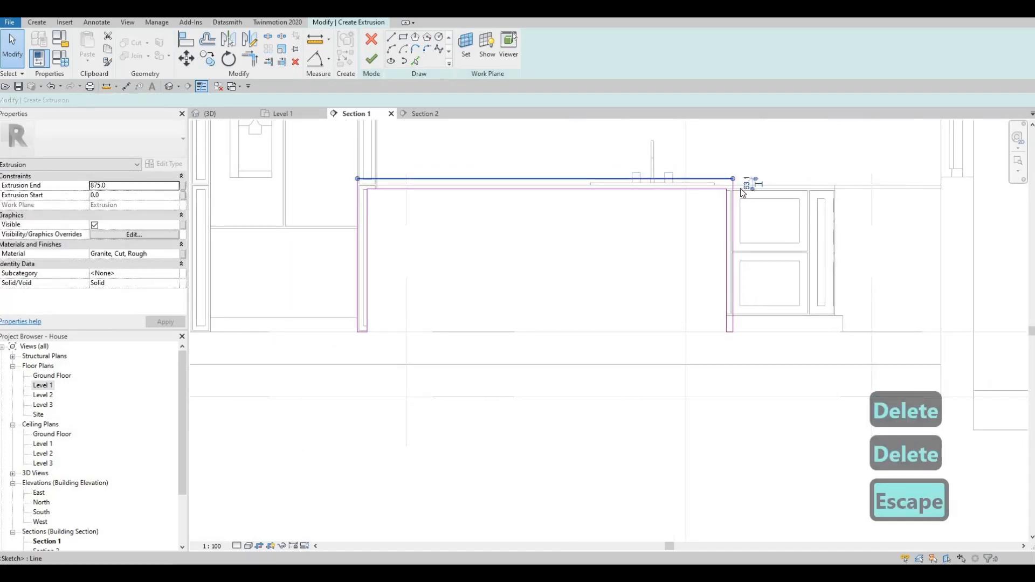
- Offset the top and right sketch lines by 25
{"action": "left_click", "coordinate": [745, 181]}
{"action": "left_click", "coordinate": [747, 185]}
{"action": "type", "text": "25"}
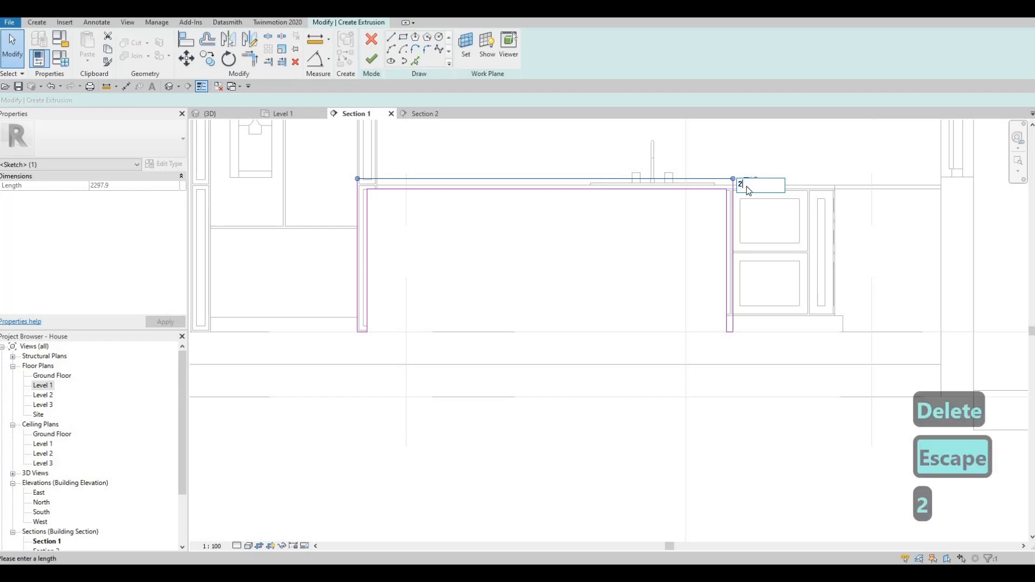
{"action": "key", "text": "Return"}
{"action": "key", "text": "Escape"}
{"action": "scroll", "coordinate": [742, 216], "scroll_direction": "up", "scroll_amount": 2}
{"action": "left_click", "coordinate": [746, 278]}
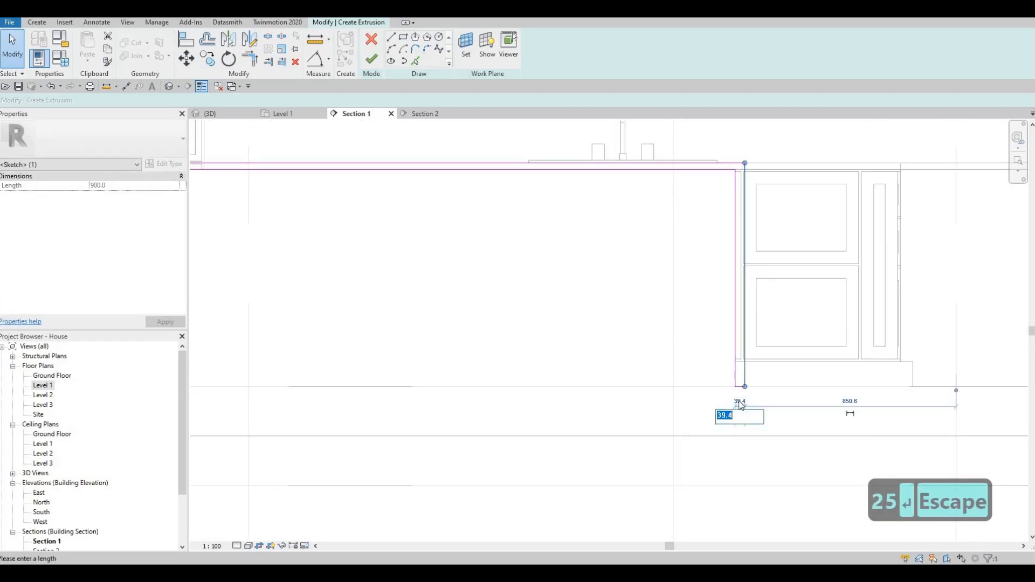
{"action": "type", "text": "25"}
{"action": "key", "text": "Return"}
{"action": "key", "text": "Escape"}
- Offset the left sketch line by 25 and set Extrusion End to 600
{"action": "scroll", "coordinate": [397, 236], "scroll_direction": "left", "scroll_amount": 5}
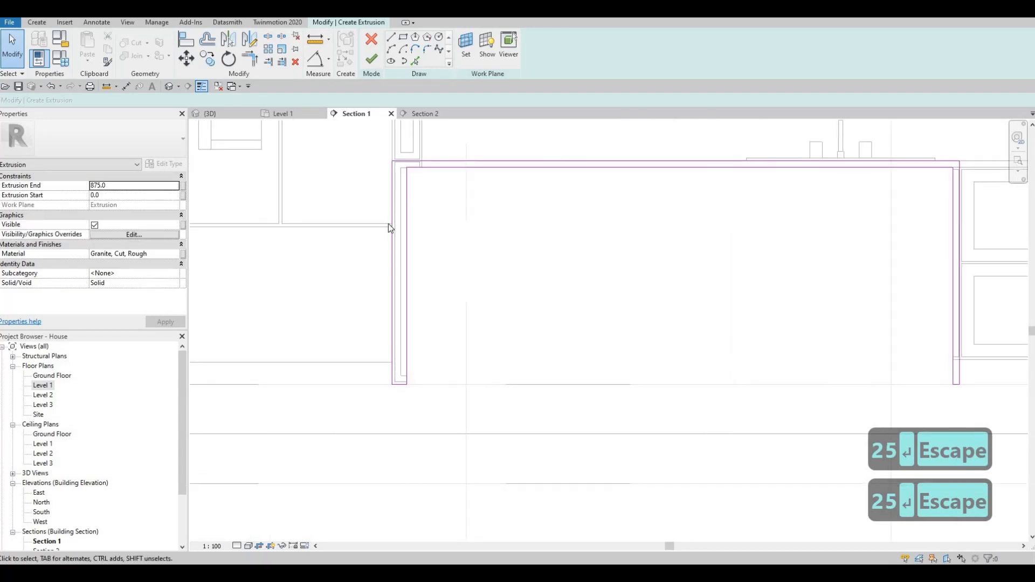
{"action": "key", "text": "Escape"}
{"action": "left_click", "coordinate": [394, 167]}
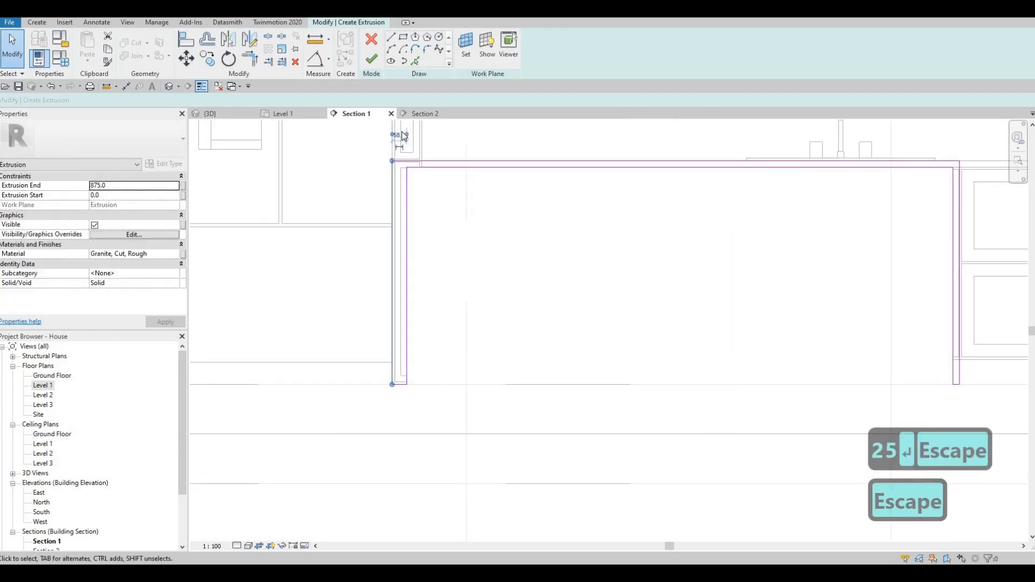
{"action": "scroll", "coordinate": [405, 141], "scroll_direction": "up", "scroll_amount": 3}
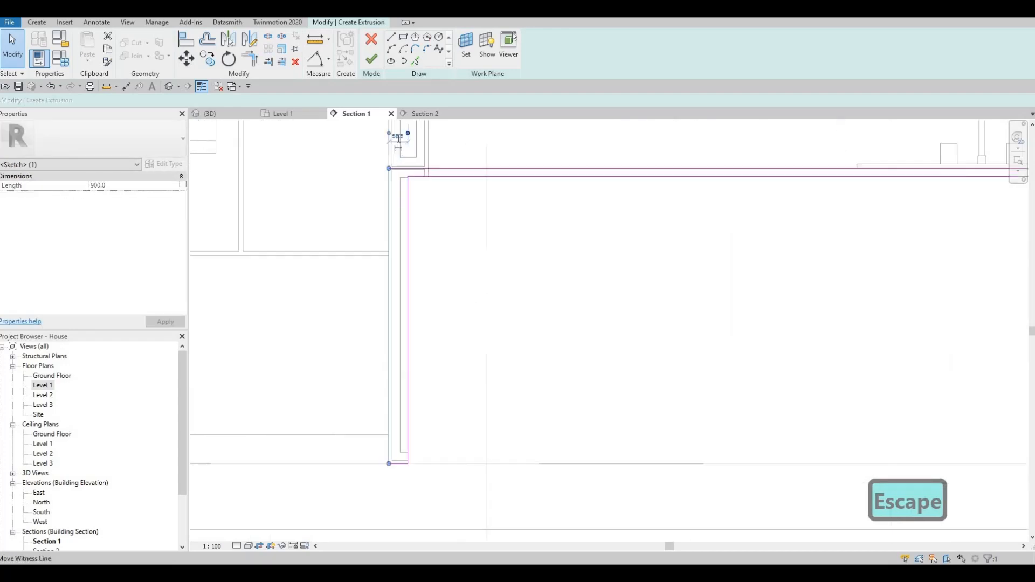
{"action": "left_click", "coordinate": [383, 135]}
{"action": "type", "text": "25"}
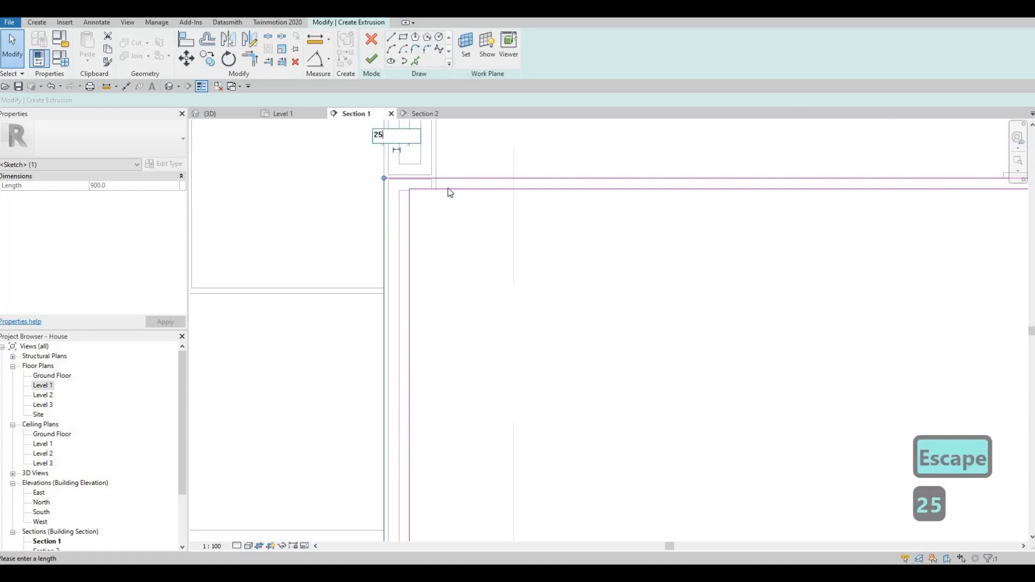
{"action": "key", "text": "Return"}
{"action": "scroll", "coordinate": [285, 243], "scroll_direction": "down", "scroll_amount": 1}
{"action": "scroll", "coordinate": [285, 243], "scroll_direction": "down", "scroll_amount": 2}
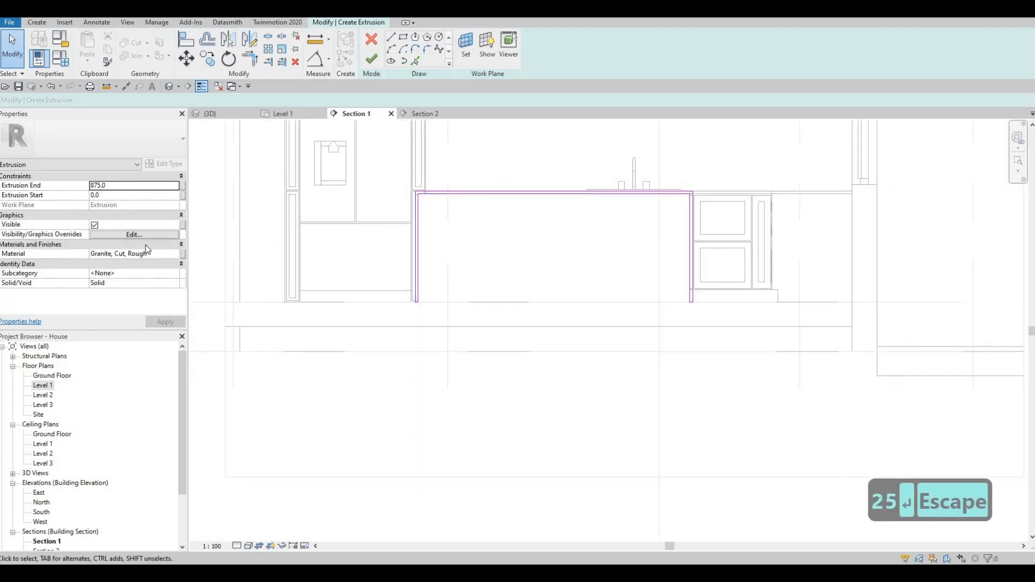
{"action": "left_click", "coordinate": [131, 189]}
{"action": "type", "text": "600"}
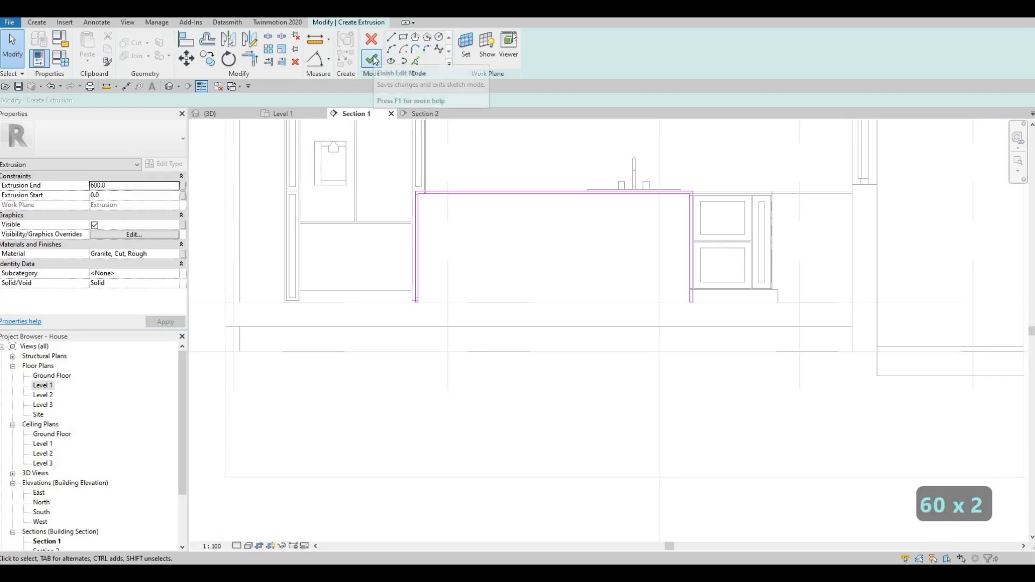
- In the 3D view, stretch the granite extrusion's left end to the island edge
{"action": "left_click", "coordinate": [234, 118]}
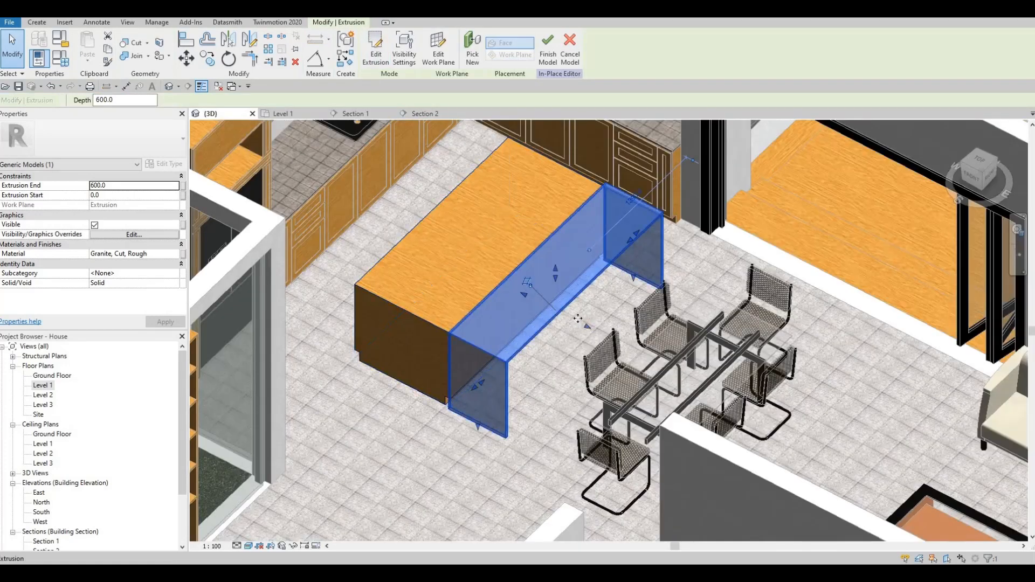
{"action": "middle_click_drag", "start_coordinate": [578, 319], "coordinate": [574, 311]}
{"action": "left_click_drag", "start_coordinate": [574, 311], "coordinate": [481, 267]}
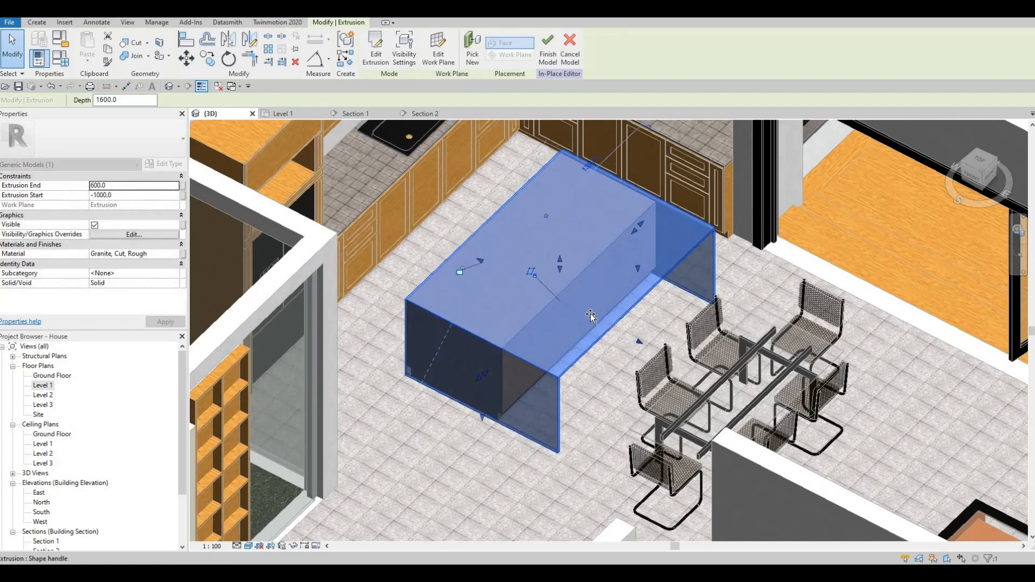
{"action": "left_click_drag", "start_coordinate": [640, 341], "coordinate": [582, 333]}
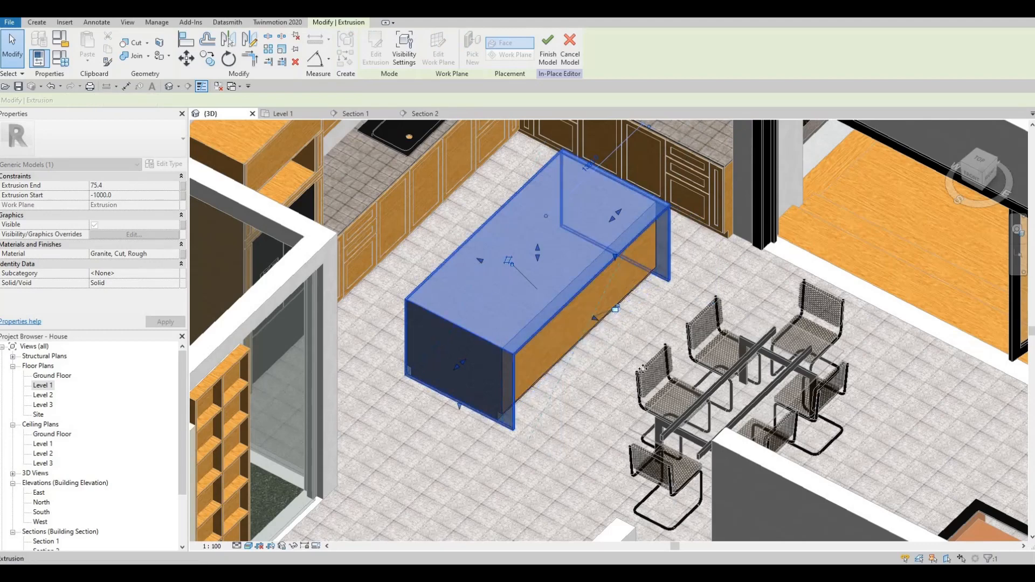
{"action": "middle_click_drag", "start_coordinate": [643, 369], "coordinate": [606, 310], "text": "shift"}
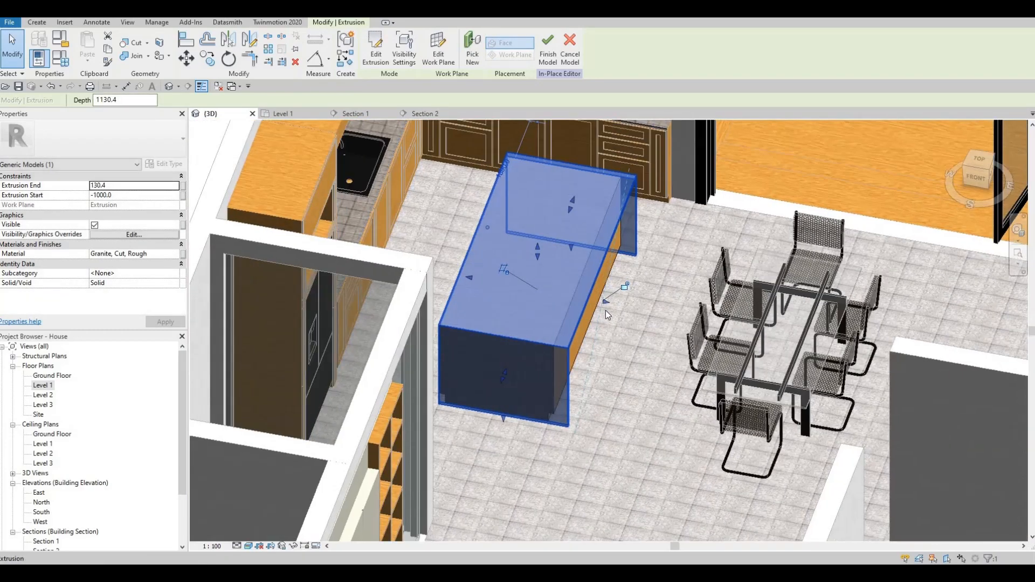
{"action": "scroll", "coordinate": [603, 309], "scroll_direction": "up", "scroll_amount": 3}
{"action": "left_click_drag", "start_coordinate": [598, 305], "coordinate": [599, 309]}
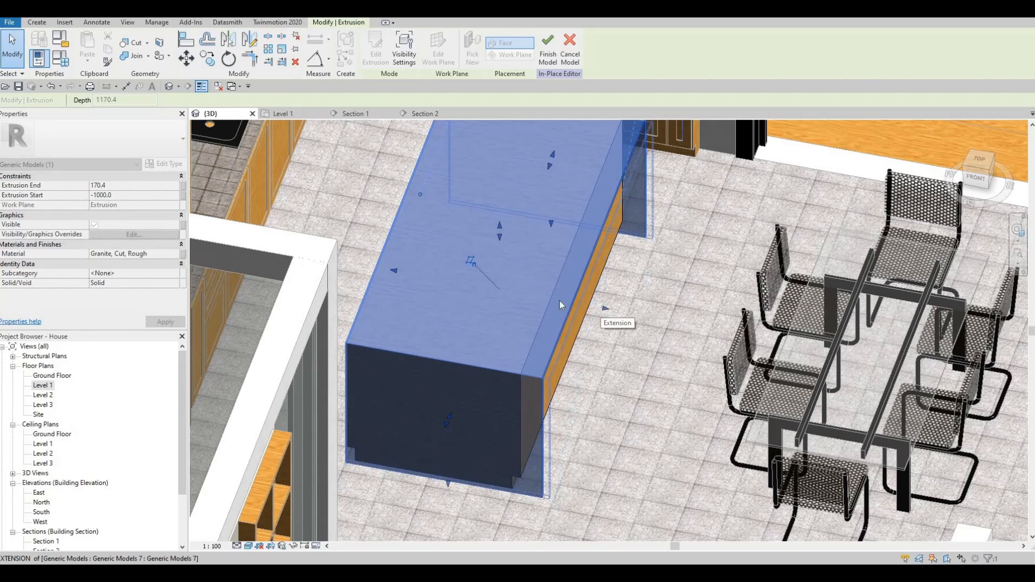
{"action": "key", "text": "Escape"}
{"action": "key", "text": "Escape"}
{"action": "middle_click_drag", "start_coordinate": [600, 309], "coordinate": [495, 281], "text": "shift"}
- Extend the extrusion's other end outward so it spans the island's full length
{"action": "left_click", "coordinate": [496, 283]}
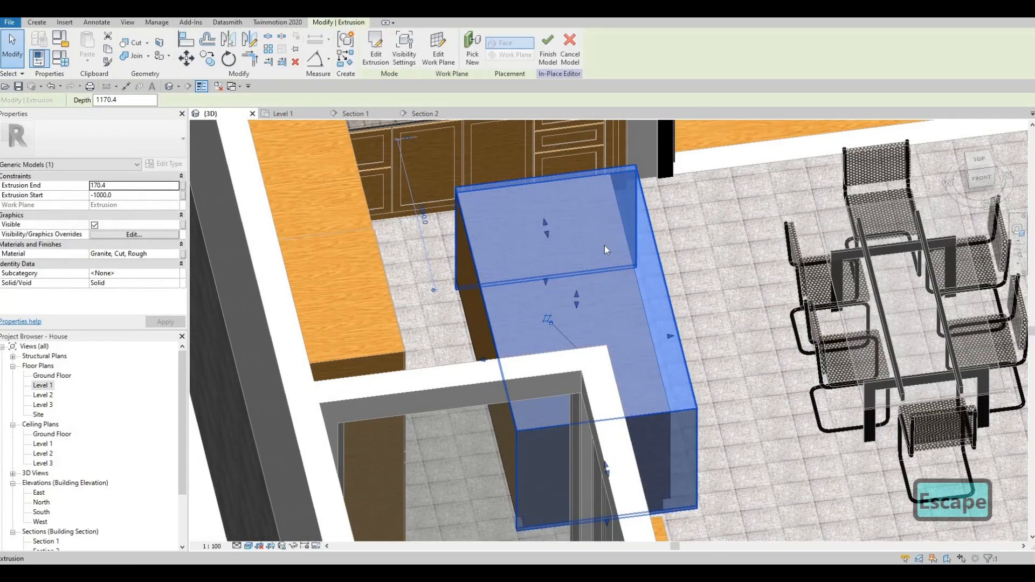
{"action": "middle_click_drag", "start_coordinate": [652, 240], "coordinate": [616, 237]}
{"action": "key", "text": "Escape"}
{"action": "left_click", "coordinate": [506, 300]}
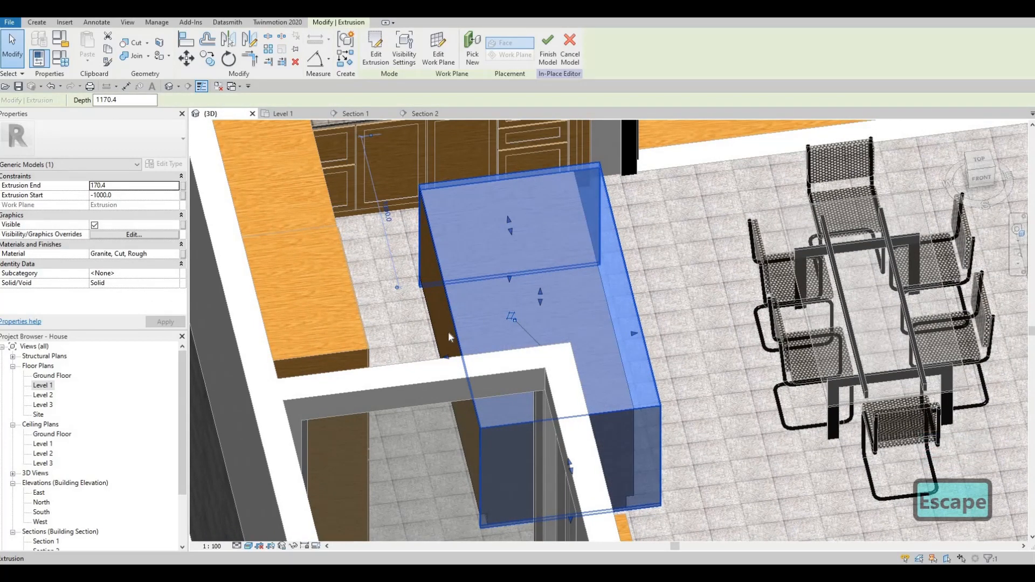
{"action": "middle_click_drag", "start_coordinate": [449, 332], "coordinate": [444, 331], "text": "shift"}
{"action": "left_click_drag", "start_coordinate": [444, 331], "coordinate": [436, 330]}
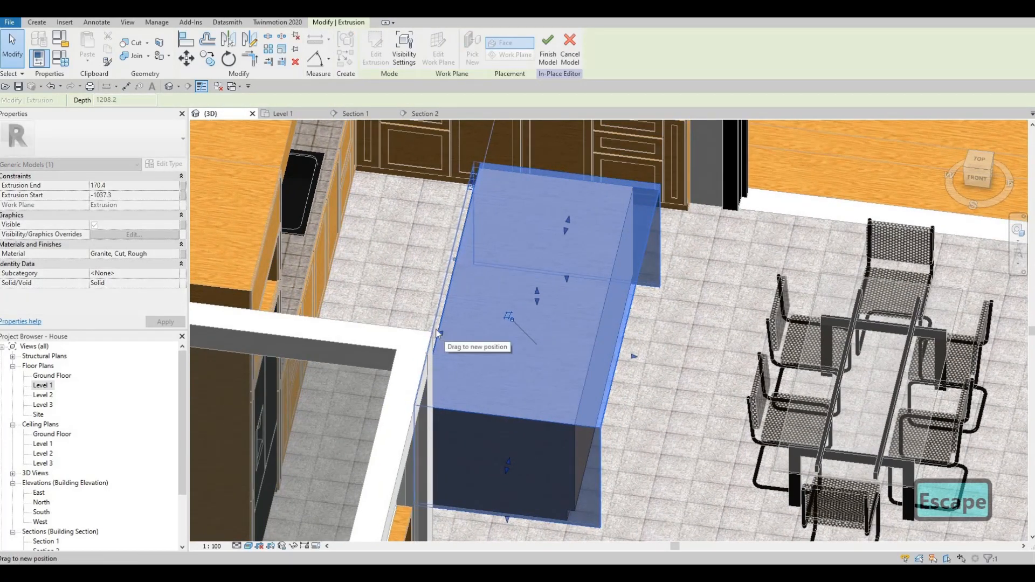
{"action": "key", "text": "Escape"}
{"action": "middle_click_drag", "start_coordinate": [360, 293], "coordinate": [502, 200], "text": "shift"}
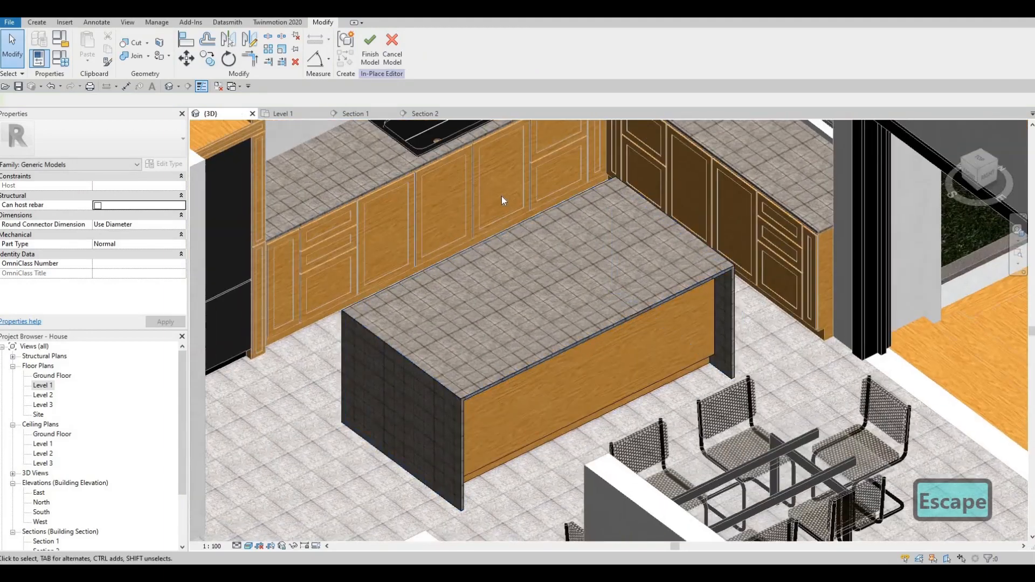
- Try aligning to the cabinet frame face with Align (AL), then cancel it
{"action": "middle_click_drag", "start_coordinate": [395, 214], "coordinate": [464, 266]}
{"action": "scroll", "coordinate": [464, 268], "scroll_direction": "up", "scroll_amount": 3}
{"action": "key", "text": "Escape"}
{"action": "key", "text": "Escape"}
{"action": "scroll", "coordinate": [511, 283], "scroll_direction": "down", "scroll_amount": 1}
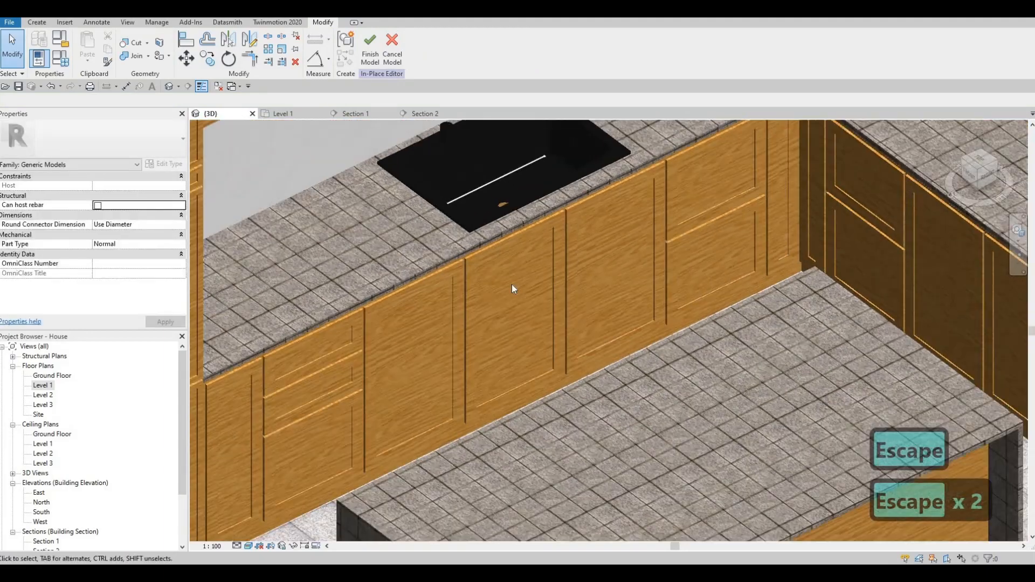
{"action": "scroll", "coordinate": [513, 289], "scroll_direction": "down", "scroll_amount": 1}
{"action": "key", "text": "a"}
{"action": "key", "text": "l"}
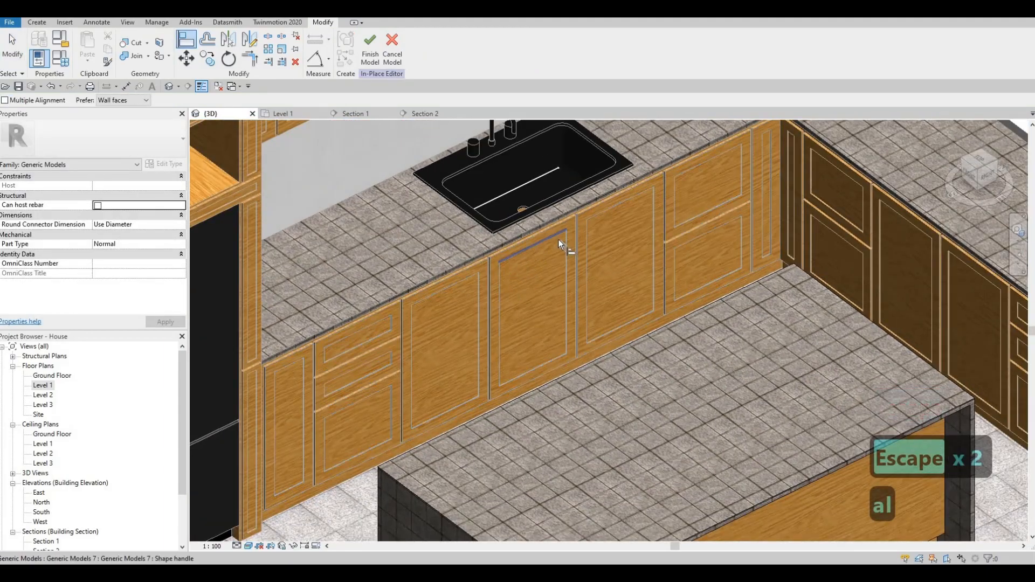
{"action": "left_click", "coordinate": [568, 212]}
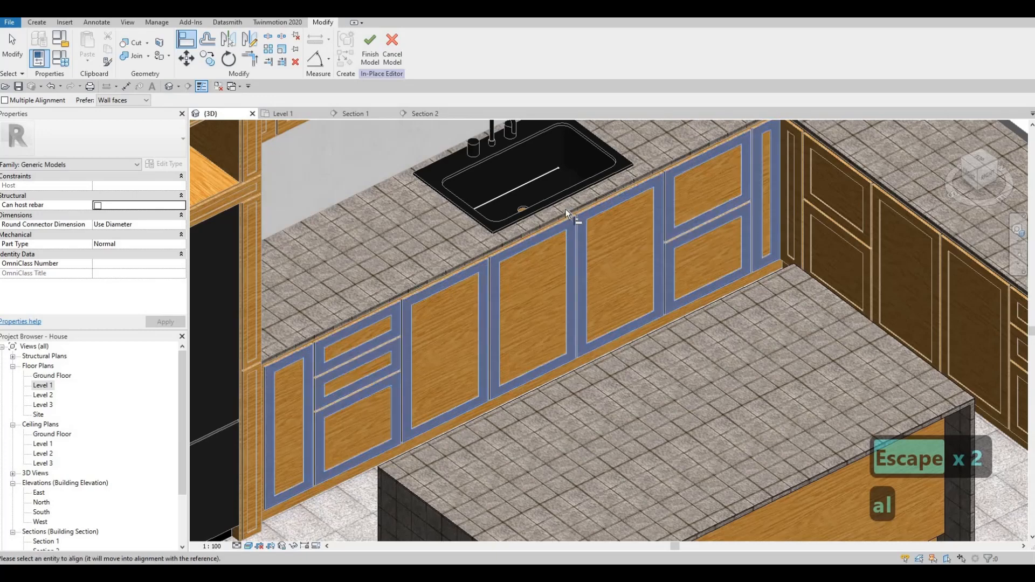
{"action": "scroll", "coordinate": [563, 169], "scroll_direction": "up", "scroll_amount": 5}
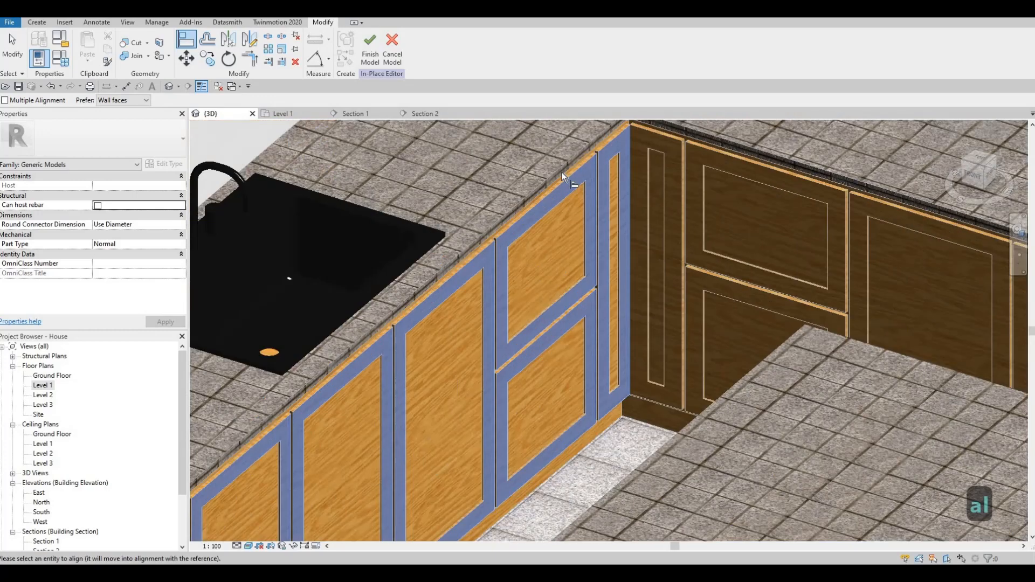
{"action": "scroll", "coordinate": [538, 251], "scroll_direction": "down", "scroll_amount": 8}
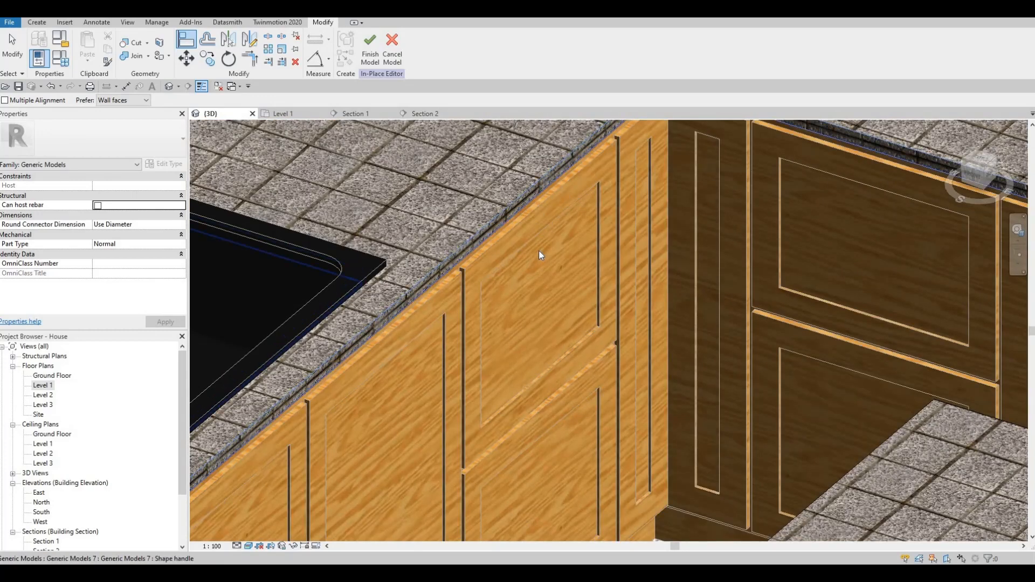
{"action": "key", "text": "Escape"}
{"action": "key", "text": "Escape"}
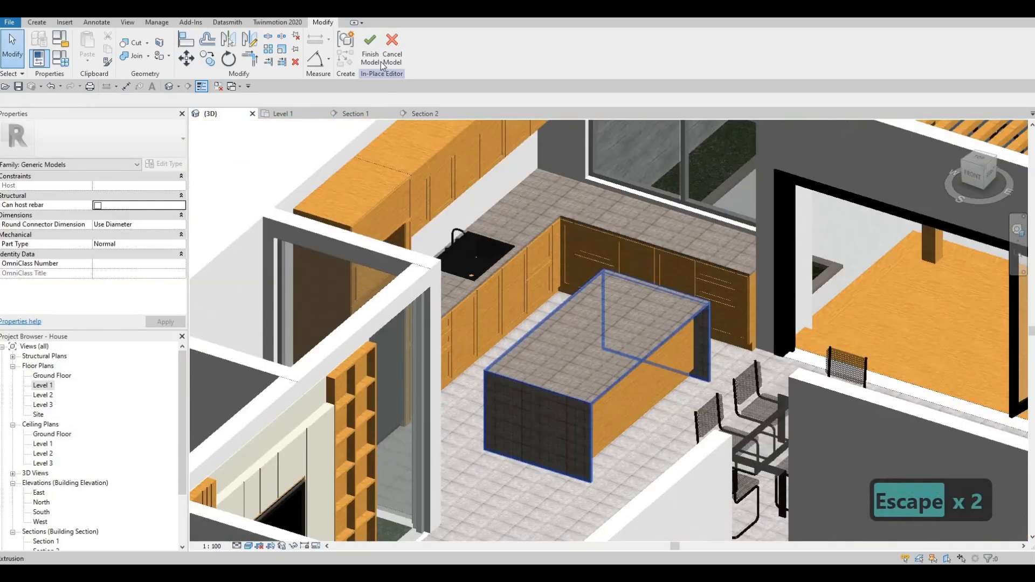
- Finish the island's in-place model and orbit to a frontal view of the island and dining set
{"action": "left_click", "coordinate": [379, 60]}
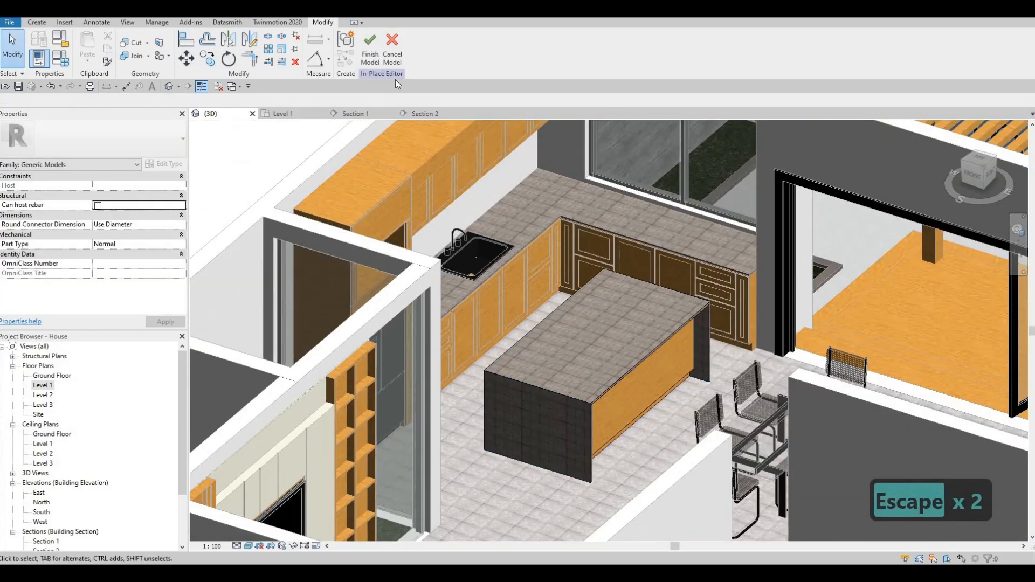
{"action": "scroll", "coordinate": [559, 258], "scroll_direction": "up", "scroll_amount": 6}
{"action": "key", "text": "Escape"}
{"action": "key", "text": "Escape"}
{"action": "key", "text": "Escape"}
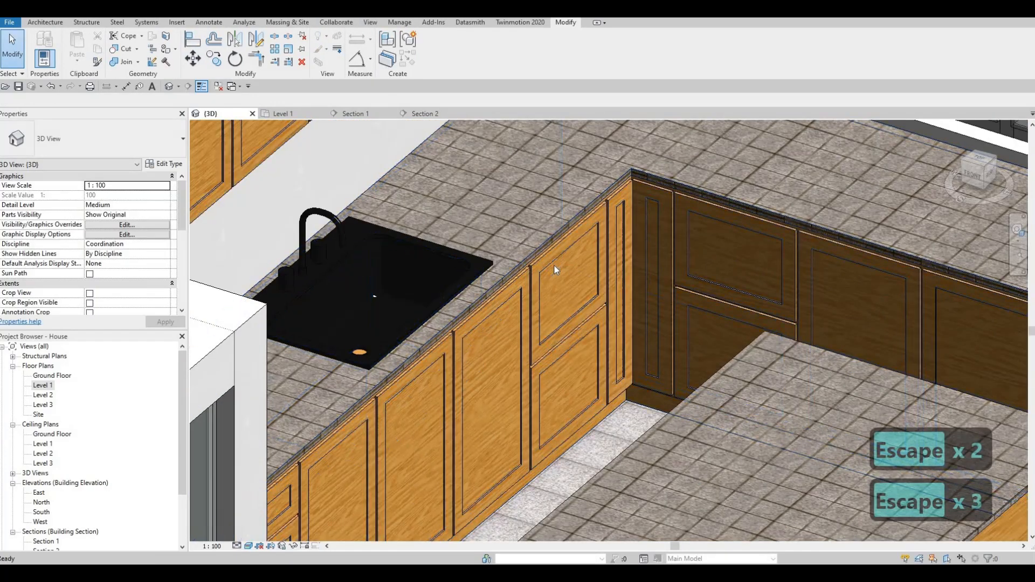
{"action": "key", "text": "a"}
{"action": "key", "text": "l"}
{"action": "scroll", "coordinate": [555, 246], "scroll_direction": "up", "scroll_amount": 2}
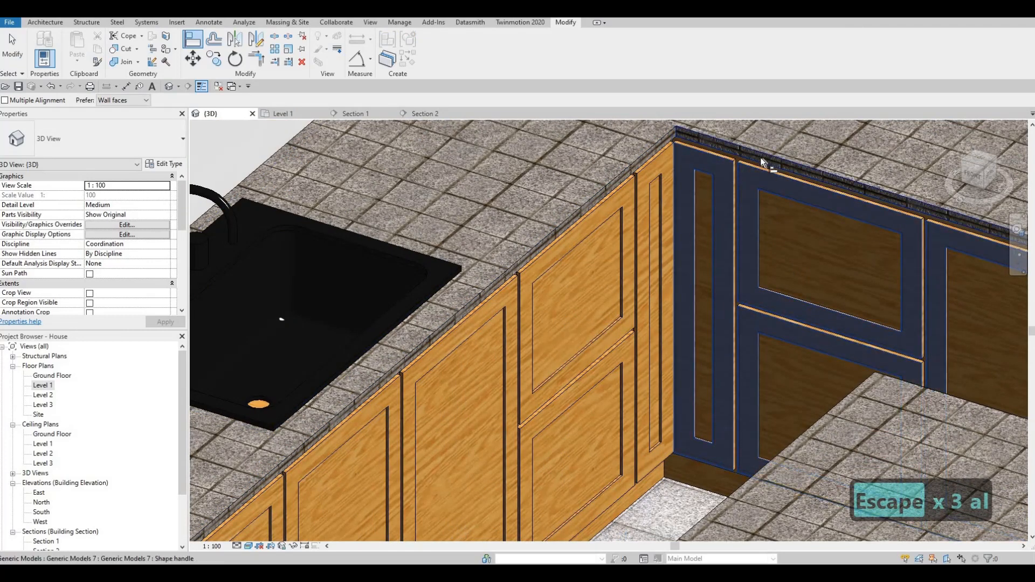
{"action": "key", "text": "Escape"}
{"action": "key", "text": "Escape"}
{"action": "scroll", "coordinate": [714, 225], "scroll_direction": "down", "scroll_amount": 3}
{"action": "middle_click_drag", "start_coordinate": [606, 258], "coordinate": [594, 277], "text": "shift"}
{"action": "scroll", "coordinate": [615, 256], "scroll_direction": "down", "scroll_amount": 5}
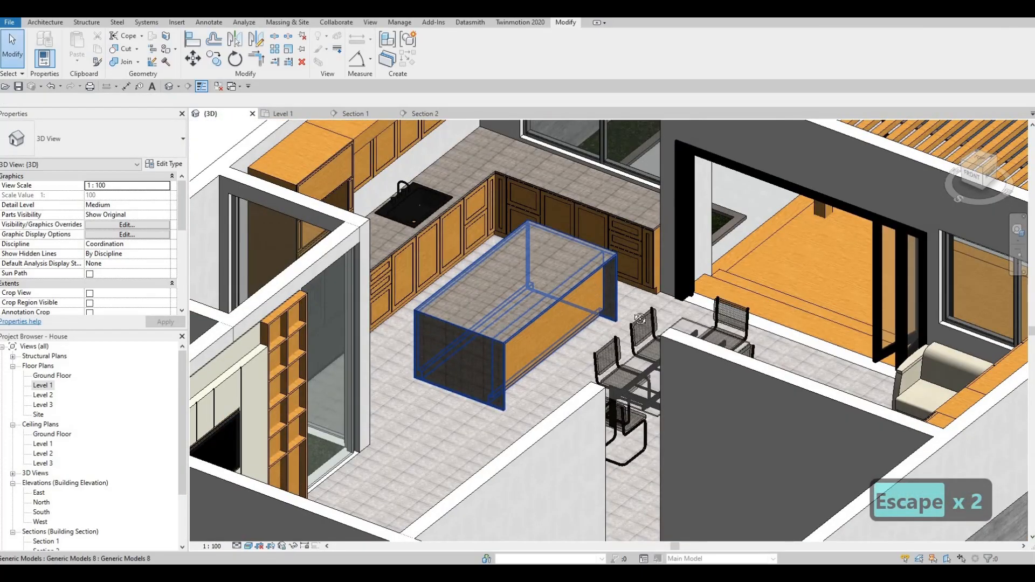
{"action": "mouse_move", "coordinate": [743, 387]}
{"action": "middle_mouse_down", "text": "shift"}
{"action": "mouse_move", "coordinate": [661, 419]}
{"action": "mouse_move", "coordinate": [596, 297]}
{"action": "mouse_move", "coordinate": [574, 305]}
{"action": "mouse_move", "coordinate": [616, 253]}
{"action": "mouse_move", "coordinate": [608, 268]}
{"action": "middle_mouse_up", "text": "shift"}
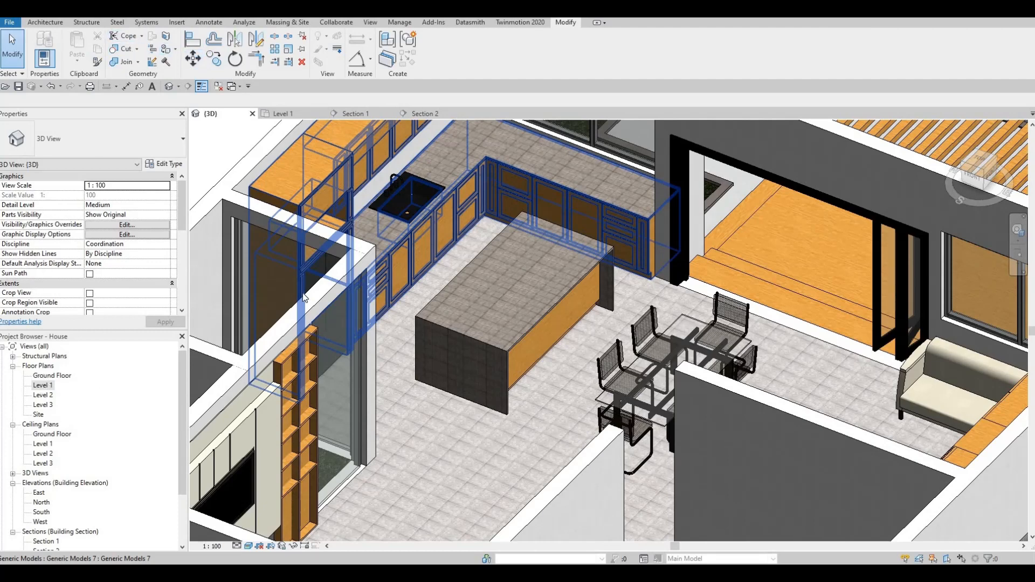
- Switch to the Level 1 floor plan and pan over to the kitchen and dining area
{"action": "left_click", "coordinate": [283, 114]}
{"action": "middle_click_drag", "start_coordinate": [597, 306], "coordinate": [555, 296]}
{"action": "middle_click_drag", "start_coordinate": [538, 256], "coordinate": [520, 218]}
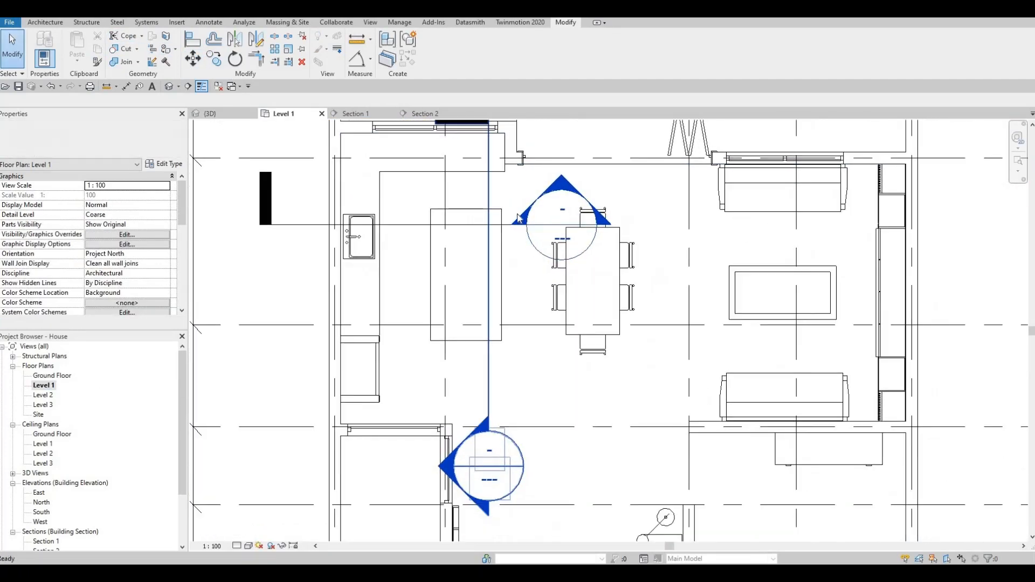
{"action": "scroll", "coordinate": [488, 245], "scroll_direction": "down", "scroll_amount": 2}
{"action": "key", "text": "Escape"}
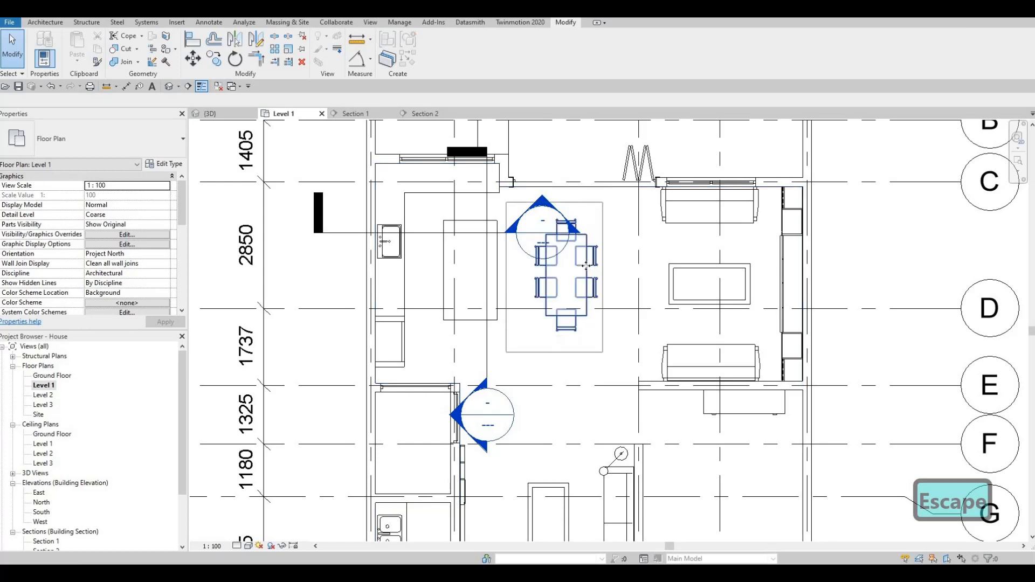
- Move the dining table and chair set slightly to the right
{"action": "left_click", "coordinate": [586, 267]}
{"action": "left_click_drag", "start_coordinate": [605, 271], "coordinate": [606, 272]}
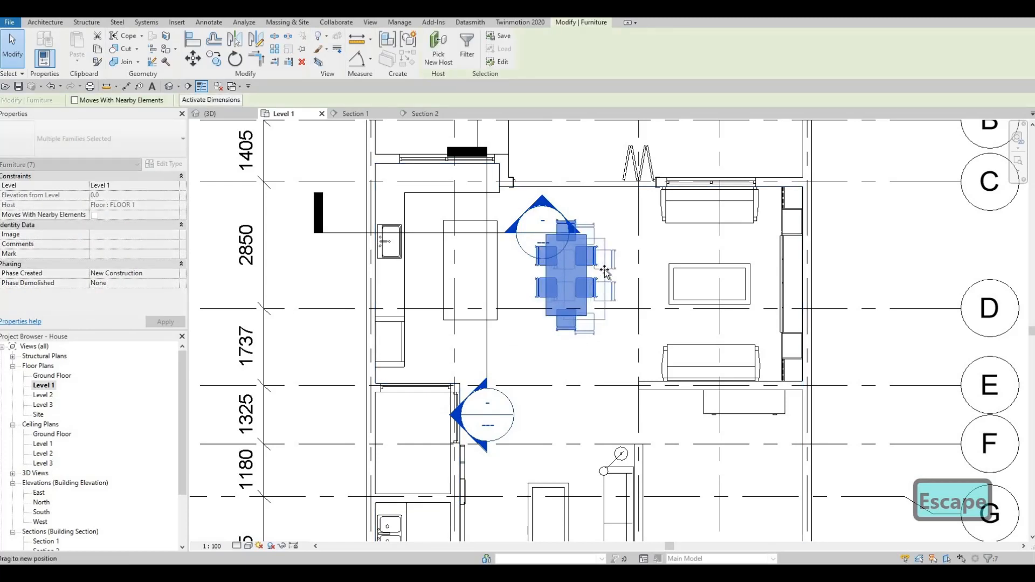
{"action": "left_click_drag", "start_coordinate": [544, 249], "coordinate": [563, 249]}
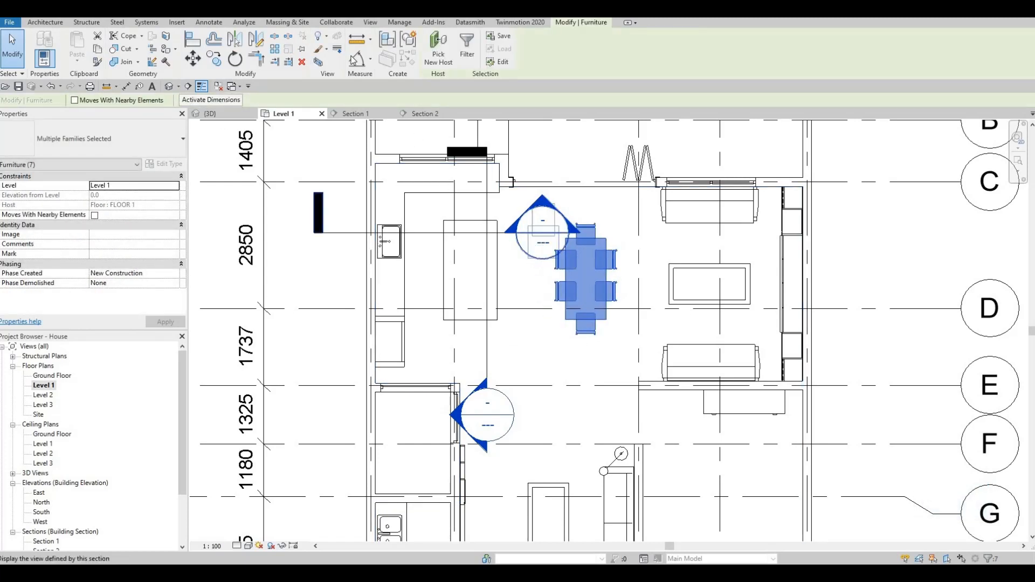
{"action": "key", "text": "Escape"}
{"action": "left_click", "coordinate": [177, 22]}
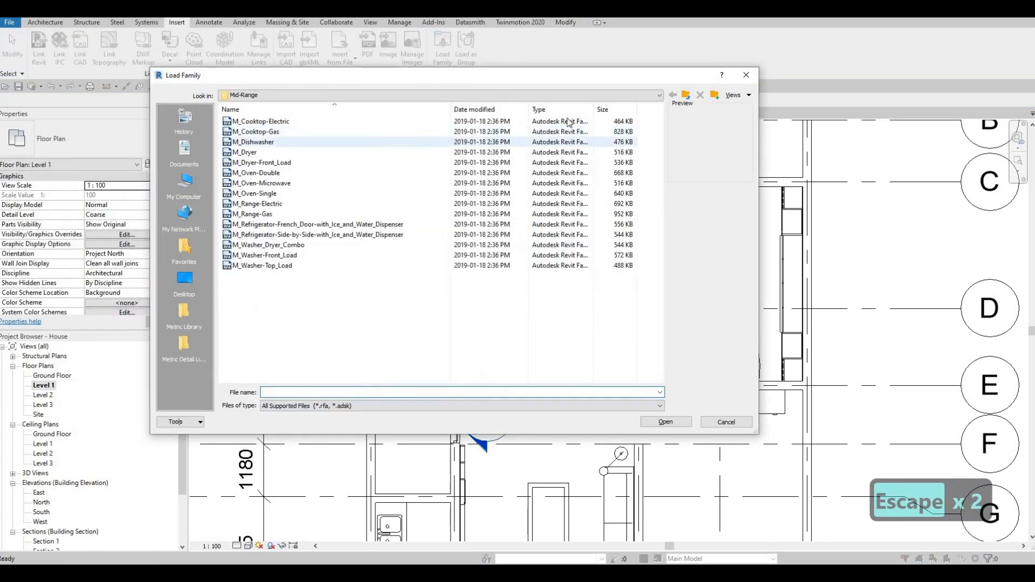
- Browse up to the Canada library folder, then into Furniture > Seating to a chair family
{"action": "left_click", "coordinate": [686, 96]}
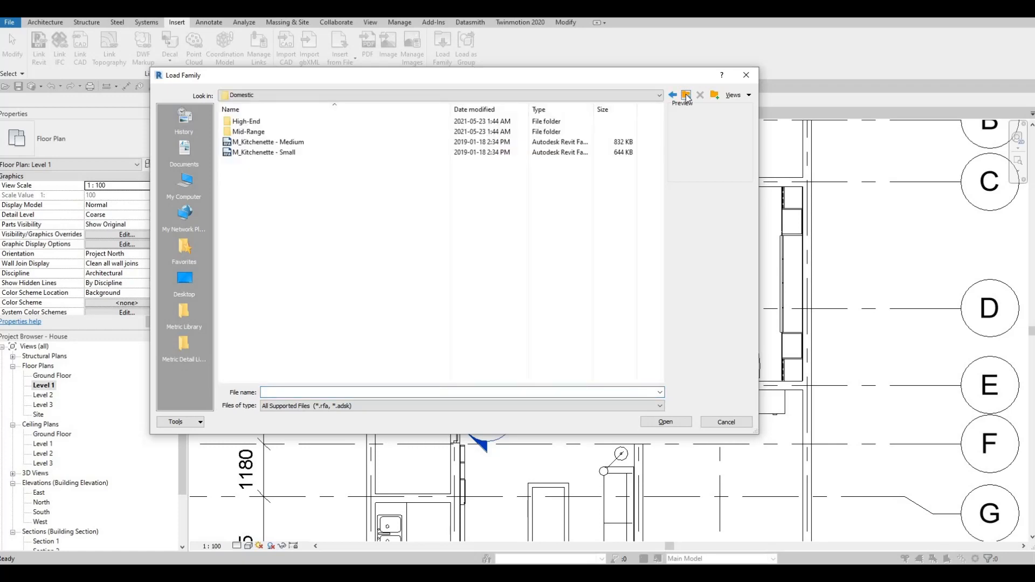
{"action": "left_click", "coordinate": [686, 96]}
{"action": "left_click", "coordinate": [686, 96]}
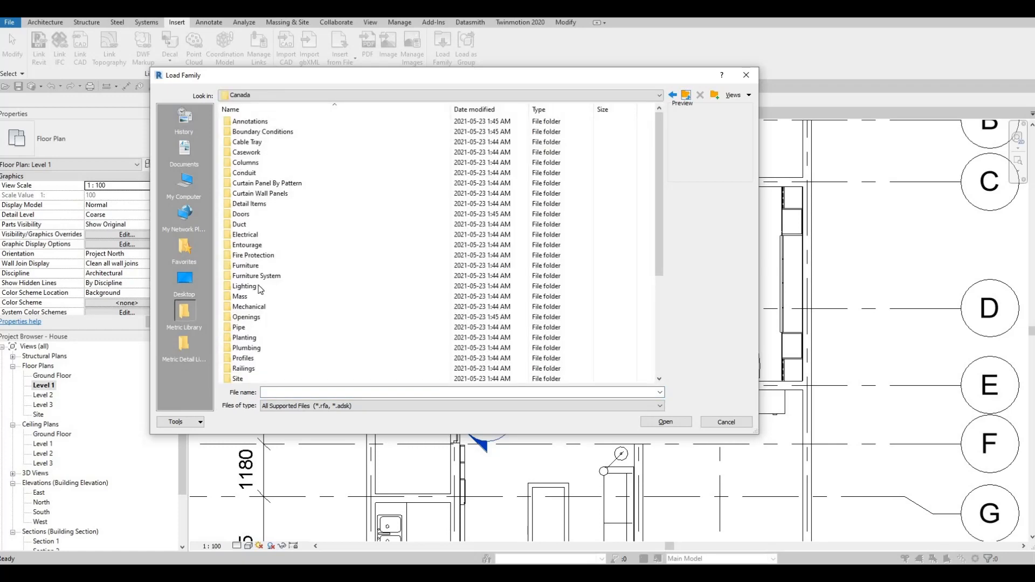
{"action": "double_click", "coordinate": [245, 266]}
{"action": "double_click", "coordinate": [264, 131]}
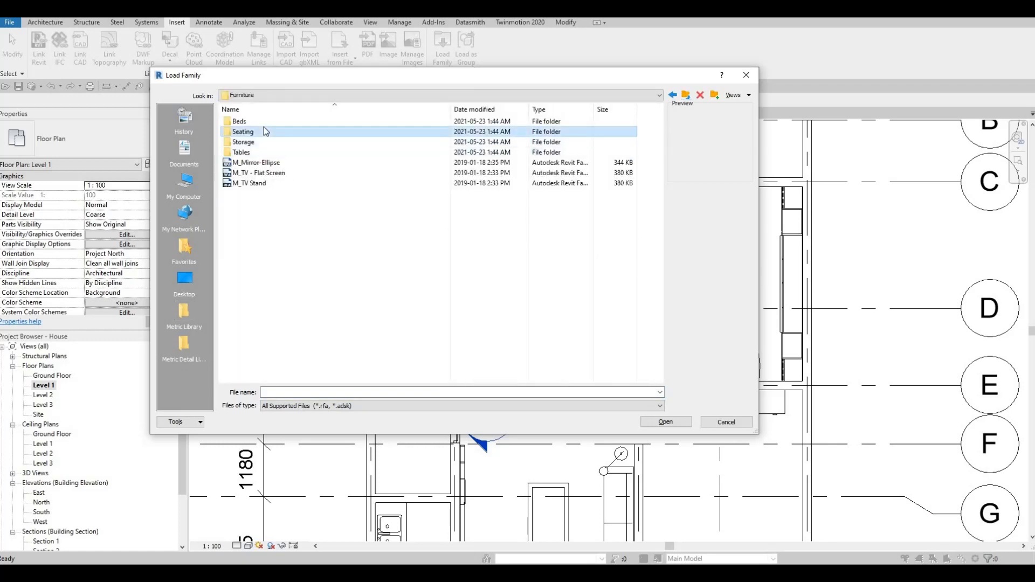
{"action": "key", "text": "Down"}
{"action": "key", "text": "Down"}
{"action": "key", "text": "Down"}
{"action": "key", "text": "Down"}
{"action": "key", "text": "Down"}
{"action": "key", "text": "Down"}
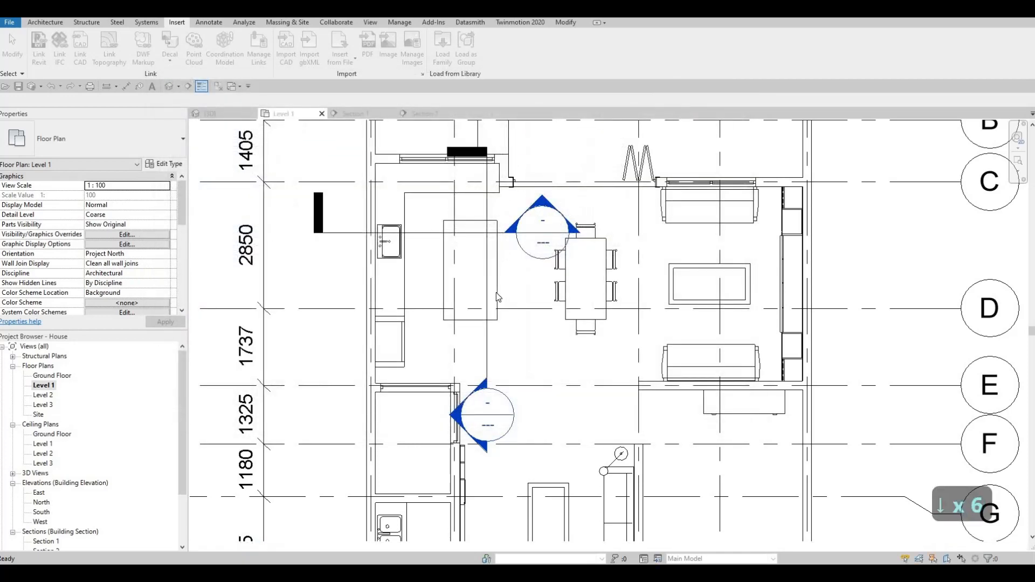
- Place one M_Chair-Stacking beside the kitchen island using CM
{"action": "key", "text": "c"}
{"action": "key", "text": "m"}
{"action": "scroll", "coordinate": [507, 226], "scroll_direction": "up", "scroll_amount": 5}
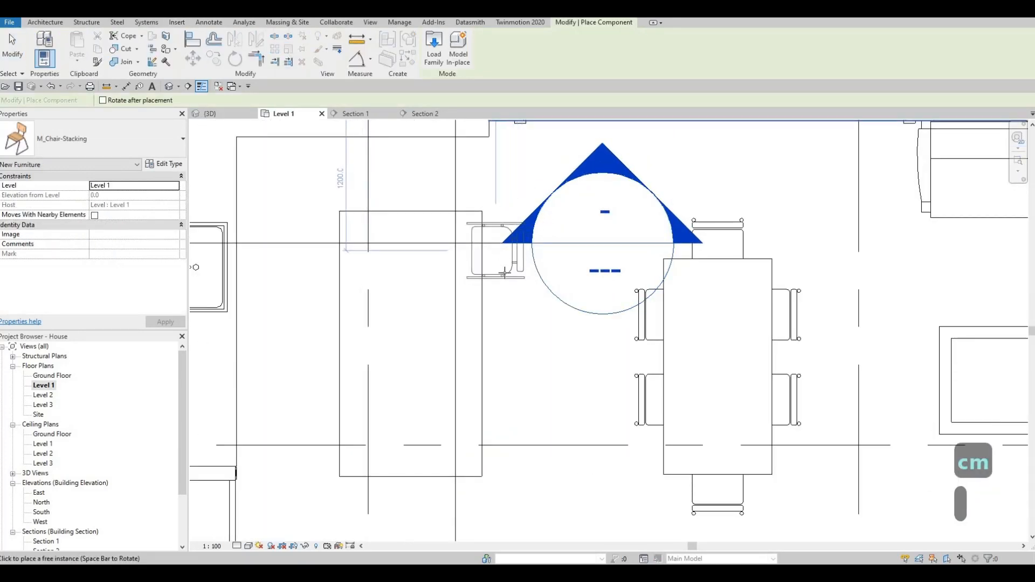
{"action": "left_click", "coordinate": [504, 273]}
{"action": "key", "text": "Escape"}
{"action": "key", "text": "Escape"}
- Copy (CO) the chair twice downward, the first copy 600 below the original
{"action": "left_click", "coordinate": [504, 281]}
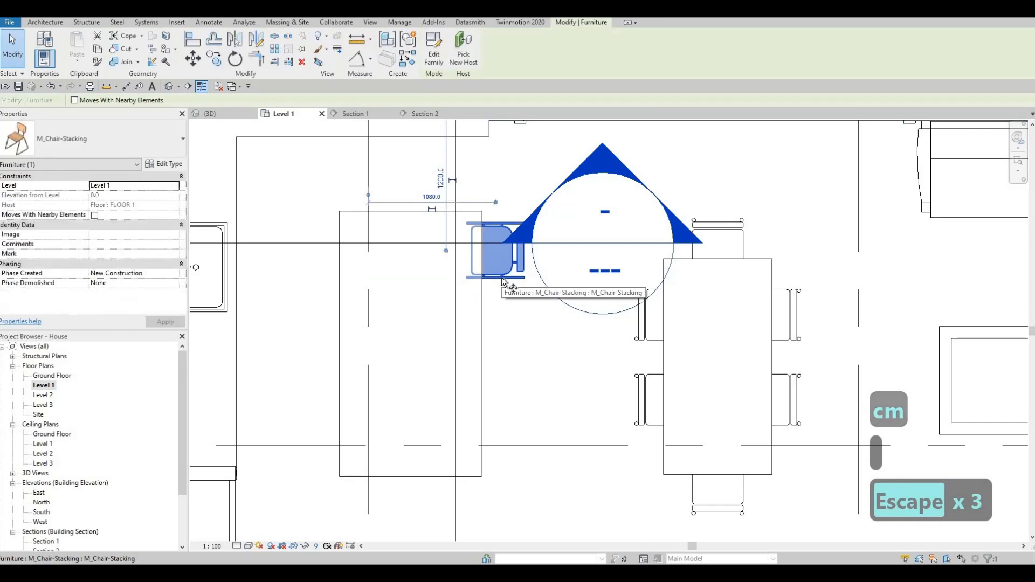
{"action": "key", "text": "c"}
{"action": "key", "text": "o"}
{"action": "left_click", "coordinate": [501, 280]}
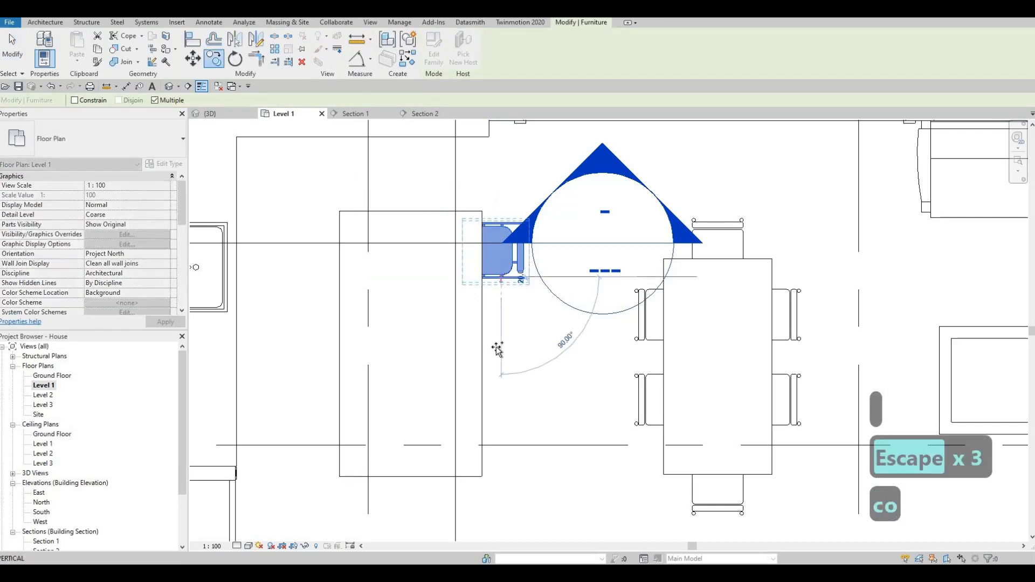
{"action": "left_click", "coordinate": [503, 382]}
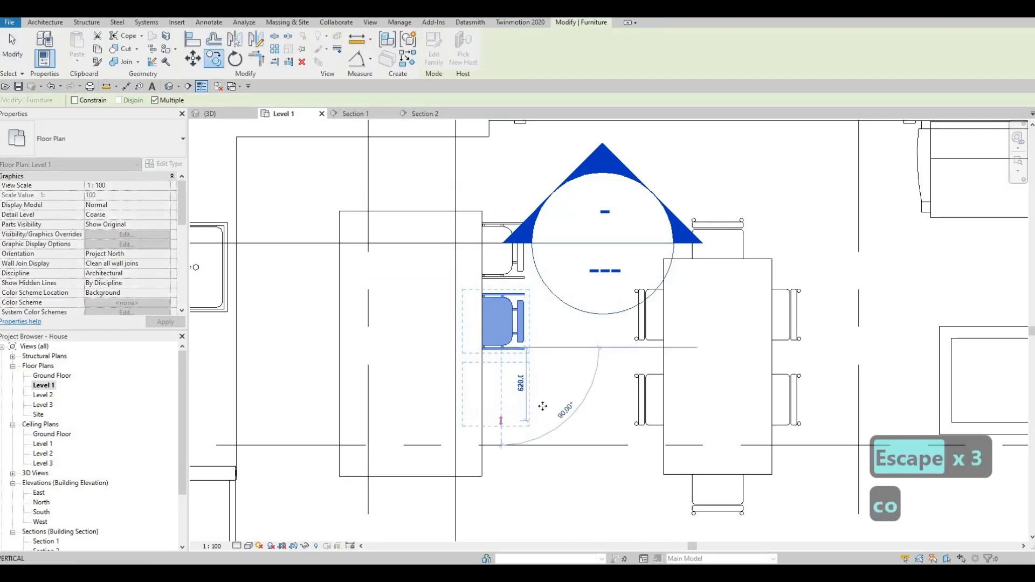
{"action": "left_click", "coordinate": [561, 415]}
{"action": "key", "text": "Escape"}
{"action": "key", "text": "Escape"}
{"action": "key", "text": "Escape"}
{"action": "key", "text": "Escape"}
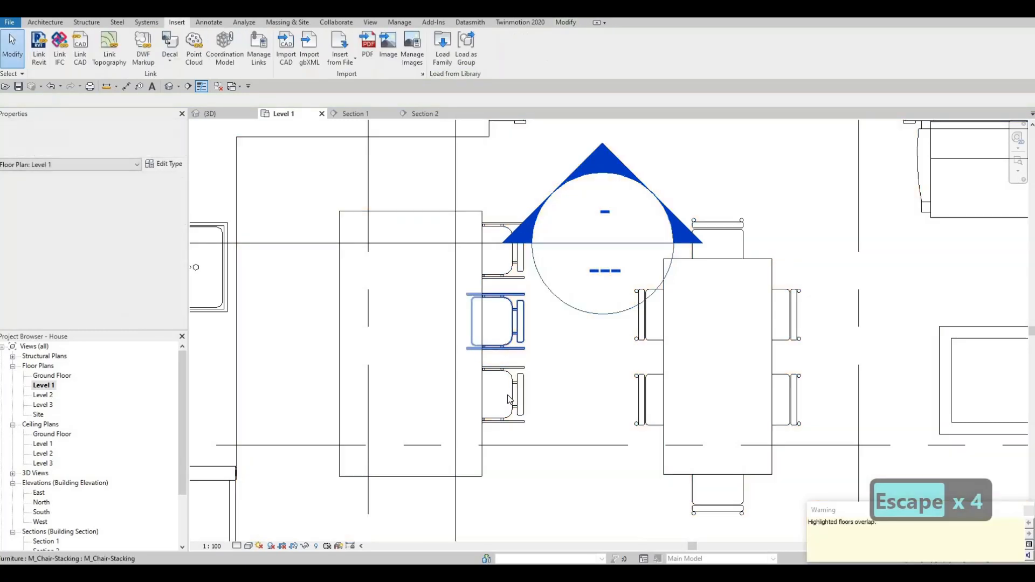
{"action": "key", "text": "Escape"}
- Select all three stacking chairs and nudge them into line with the arrow keys
{"action": "left_click", "coordinate": [509, 399]}
{"action": "left_click", "coordinate": [504, 323], "text": "ctrl"}
{"action": "left_click", "coordinate": [505, 269], "text": "ctrl"}
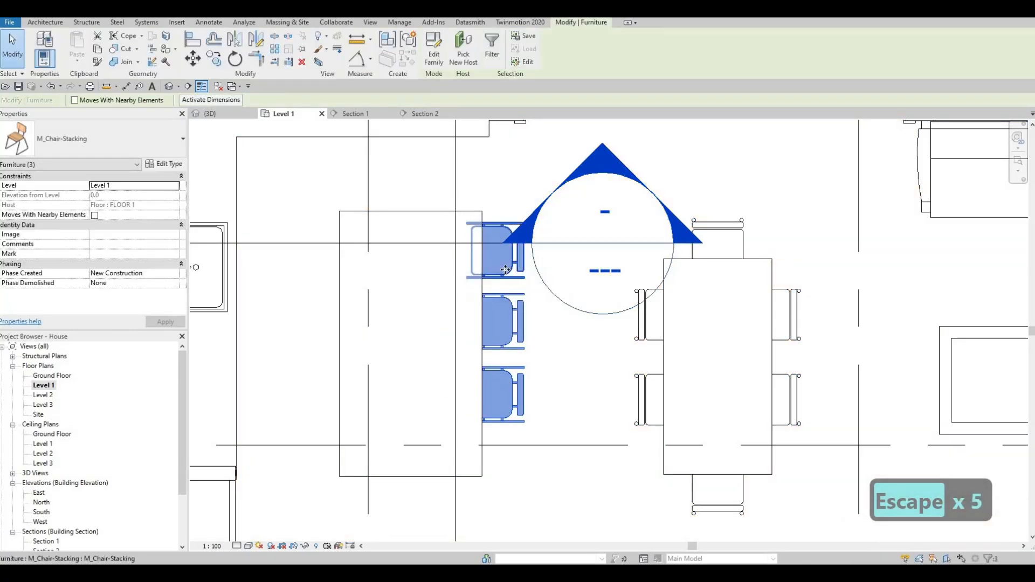
{"action": "key", "text": "Down"}
{"action": "key", "text": "Down"}
{"action": "key", "text": "Down"}
{"action": "key", "text": "Down"}
{"action": "key", "text": "Down"}
{"action": "key", "text": "Down"}
{"action": "key", "text": "Down"}
{"action": "key", "text": "Down"}
{"action": "key", "text": "Down"}
{"action": "key", "text": "Down"}
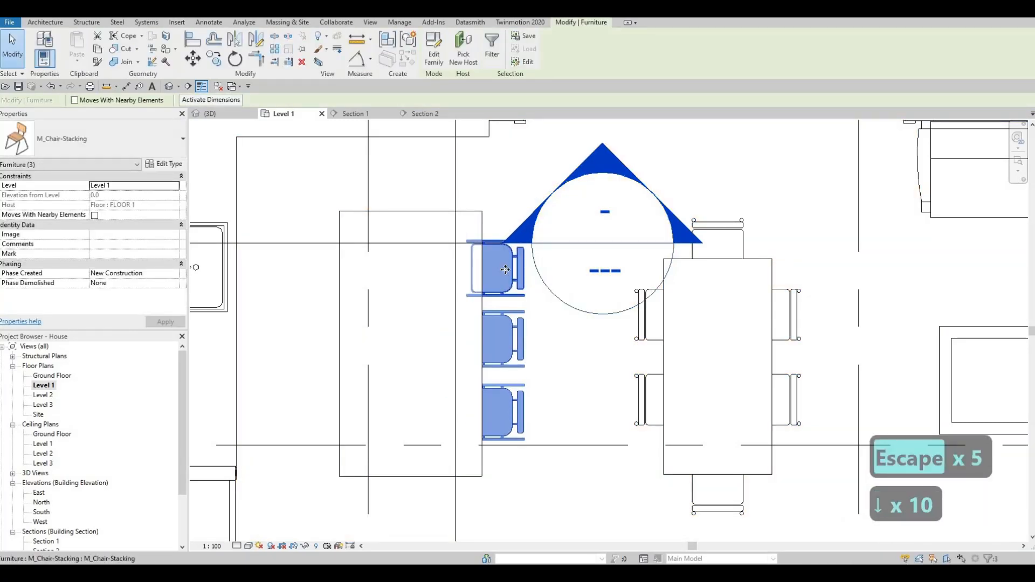
{"action": "key", "text": "Down"}
{"action": "key", "text": "Down"}
{"action": "key", "text": "Down"}
{"action": "key", "text": "Down"}
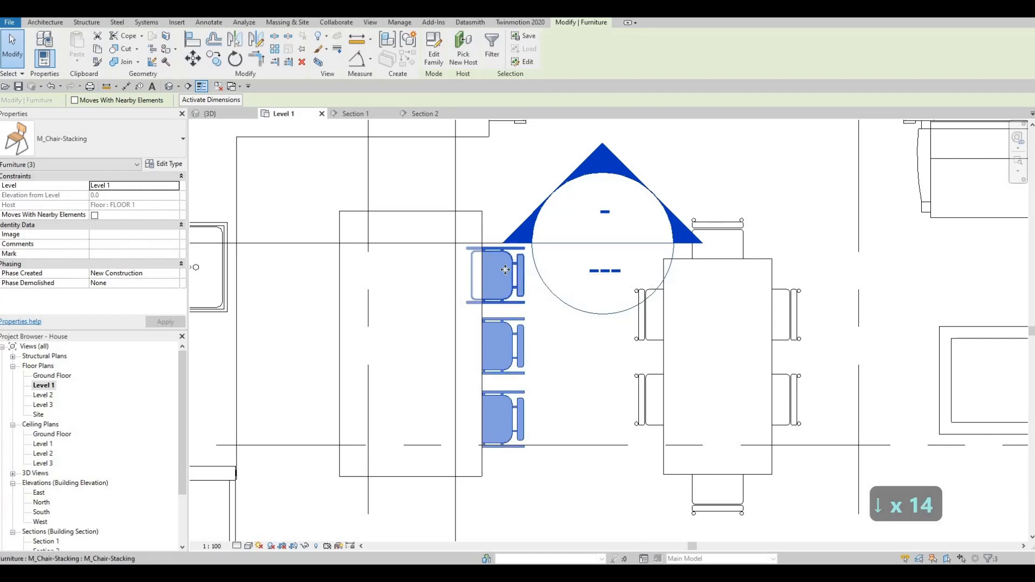
{"action": "key", "text": "Up"}
{"action": "key", "text": "Up"}
{"action": "key", "text": "Escape"}
{"action": "key", "text": "Escape"}
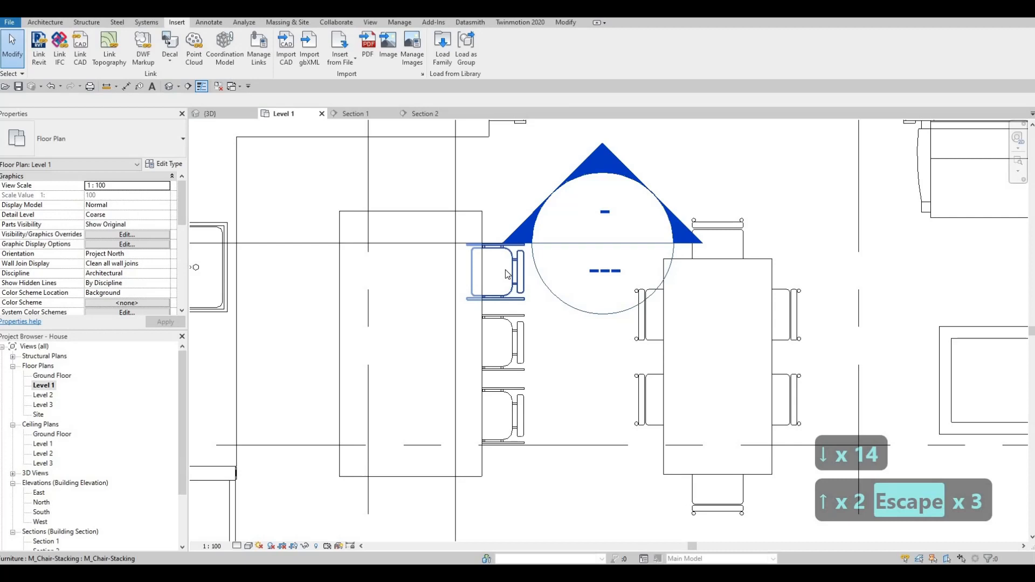
{"action": "key", "text": "F1"}
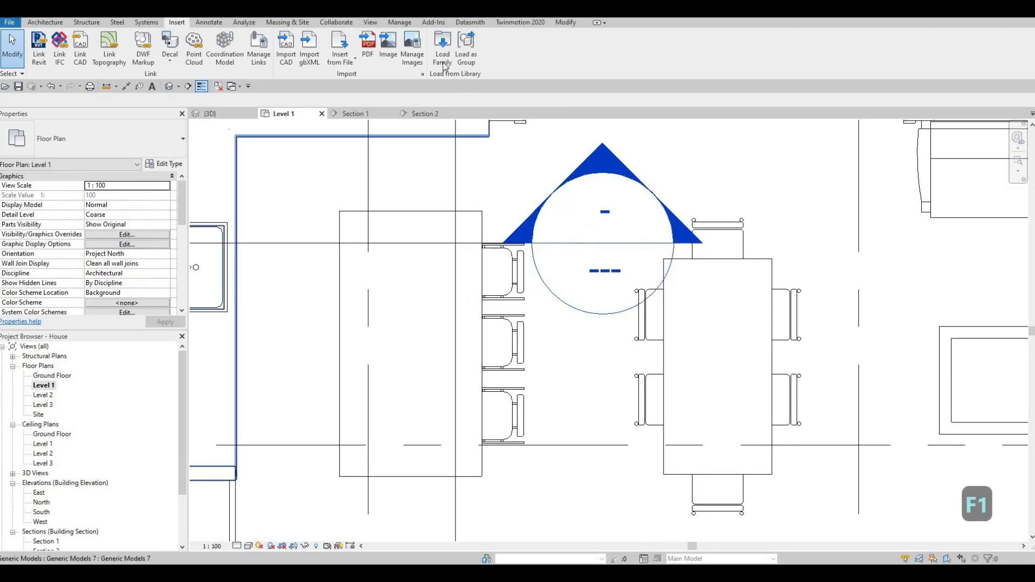
- Browse the family library to Specialty Equipment > Domestic > Mid-Range
{"action": "left_click", "coordinate": [442, 56]}
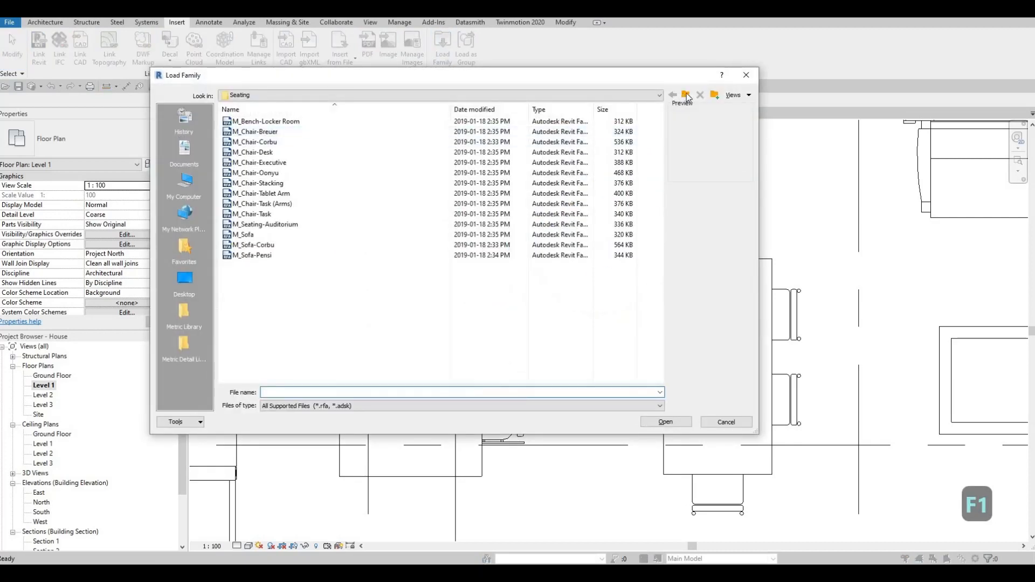
{"action": "left_click", "coordinate": [687, 96]}
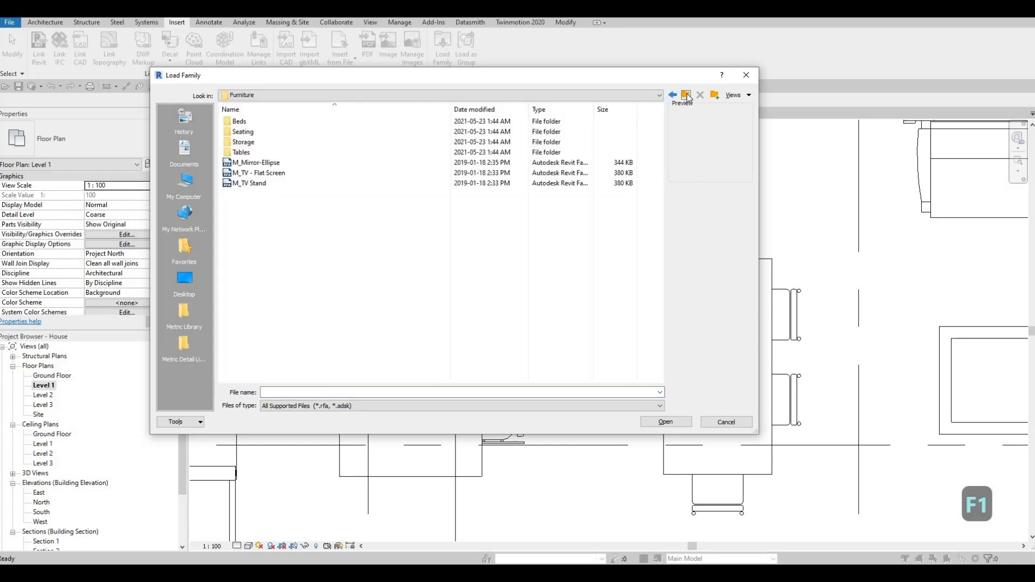
{"action": "left_click", "coordinate": [687, 96]}
{"action": "scroll", "coordinate": [370, 269], "scroll_direction": "down", "scroll_amount": 5}
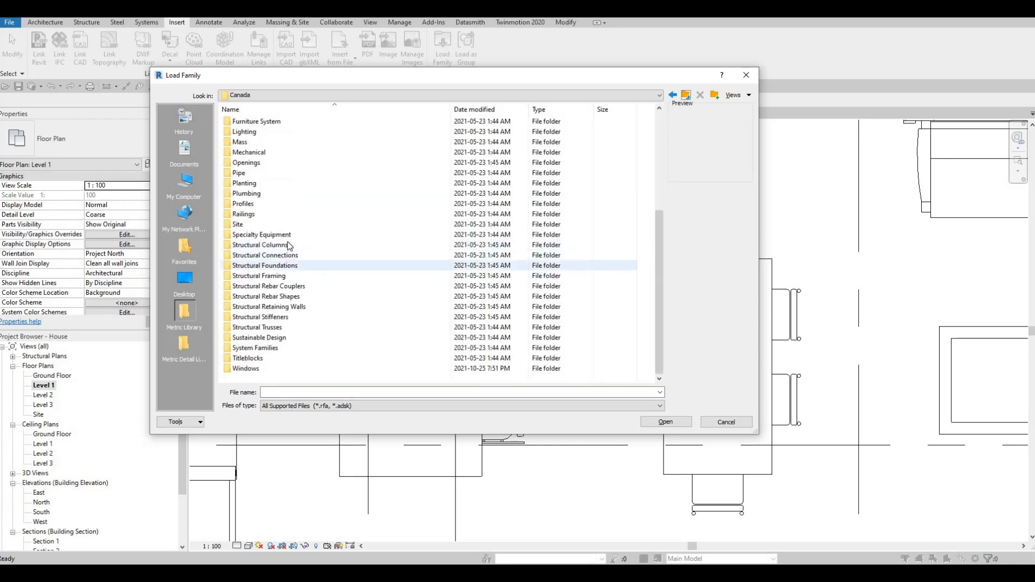
{"action": "left_click", "coordinate": [294, 235]}
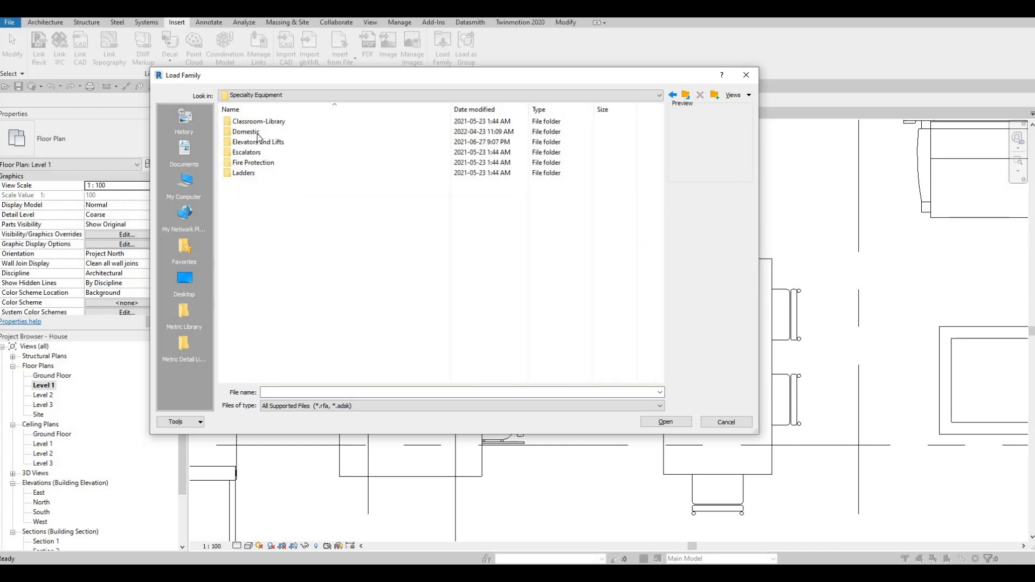
{"action": "double_click", "coordinate": [254, 133]}
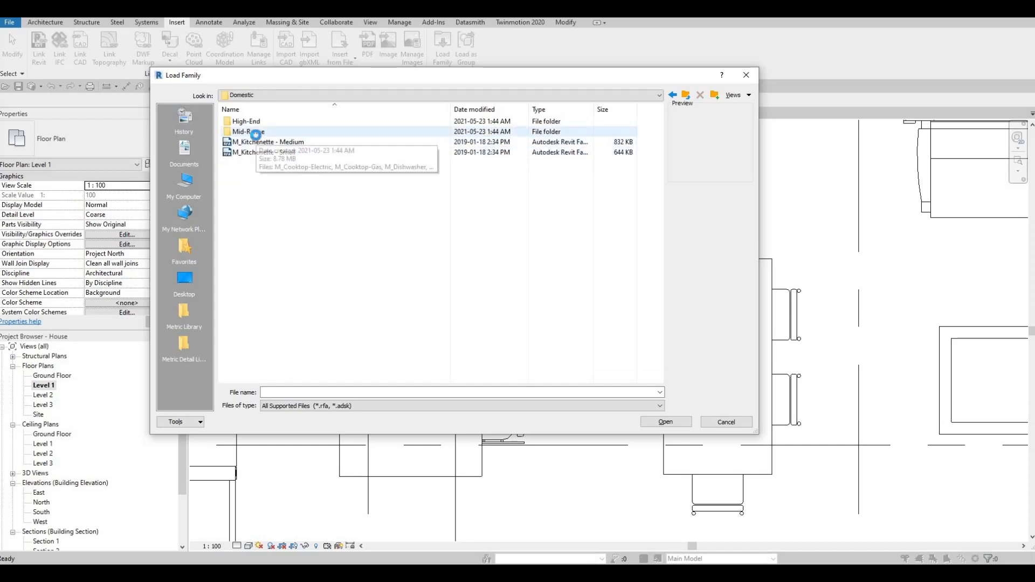
{"action": "double_click", "coordinate": [258, 132]}
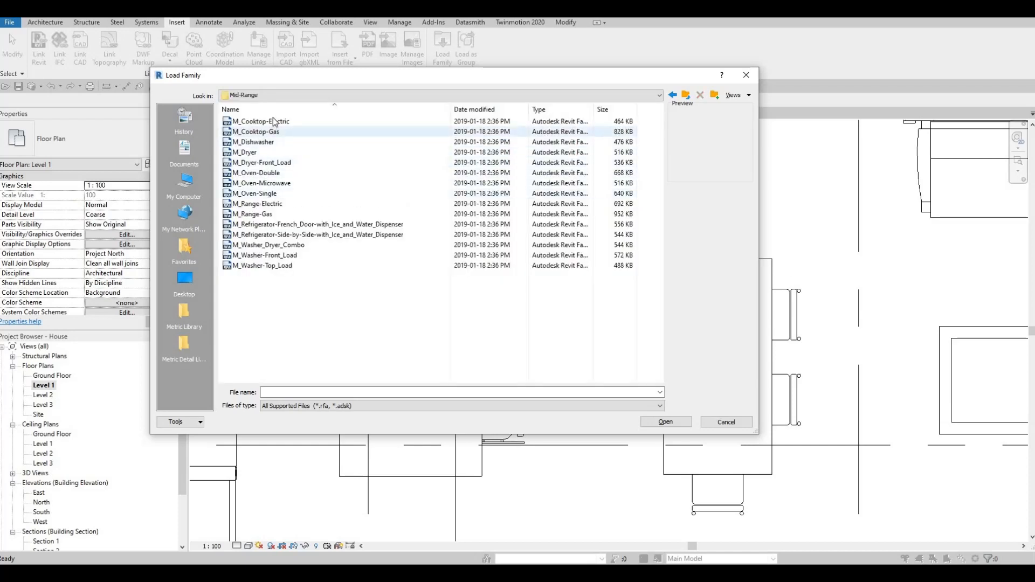
- Compare the Mid-Range appliances and load the M_Cooktop-Electric family
{"action": "left_click", "coordinate": [270, 132]}
{"action": "left_click", "coordinate": [274, 122]}
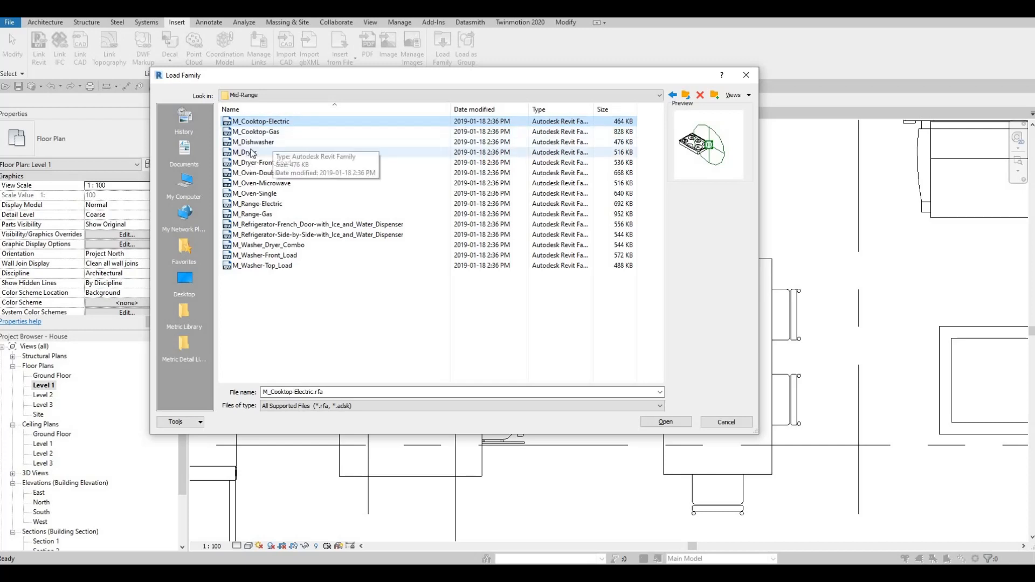
{"action": "left_click", "coordinate": [259, 183]}
{"action": "left_click", "coordinate": [257, 173]}
{"action": "left_click", "coordinate": [255, 162]}
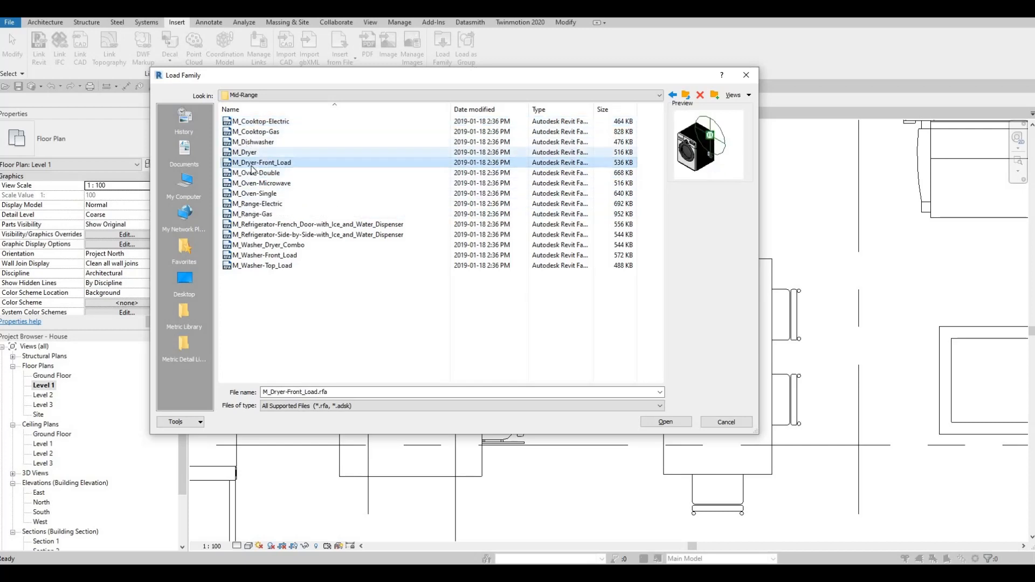
{"action": "left_click", "coordinate": [252, 132]}
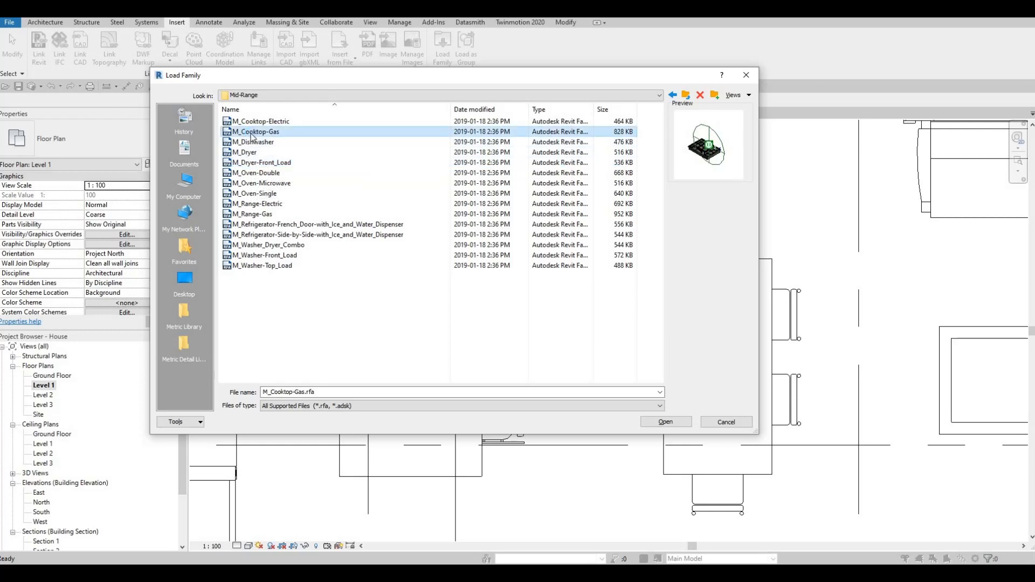
{"action": "key", "text": "Up"}
{"action": "key", "text": "Down"}
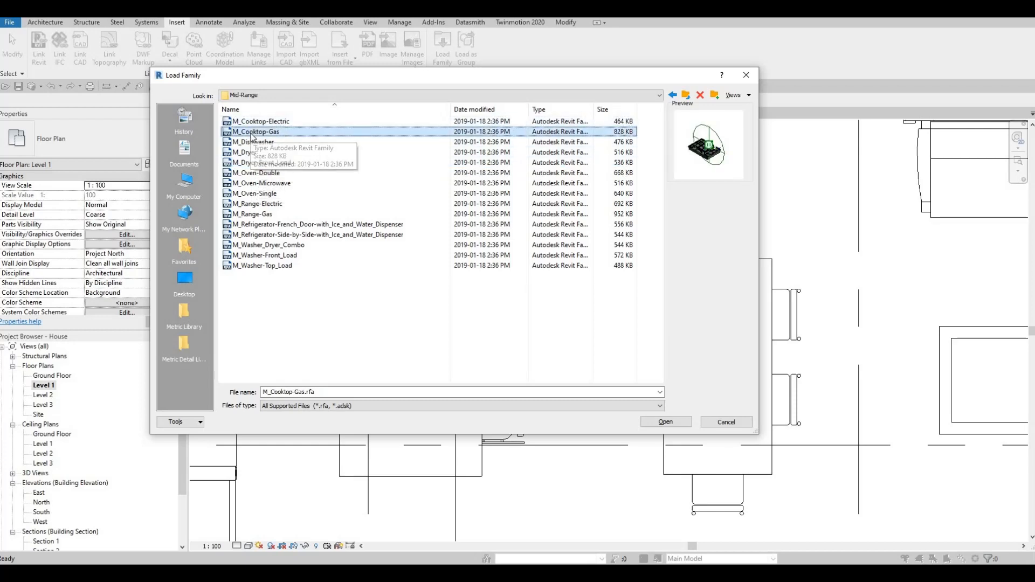
{"action": "key", "text": "Up"}
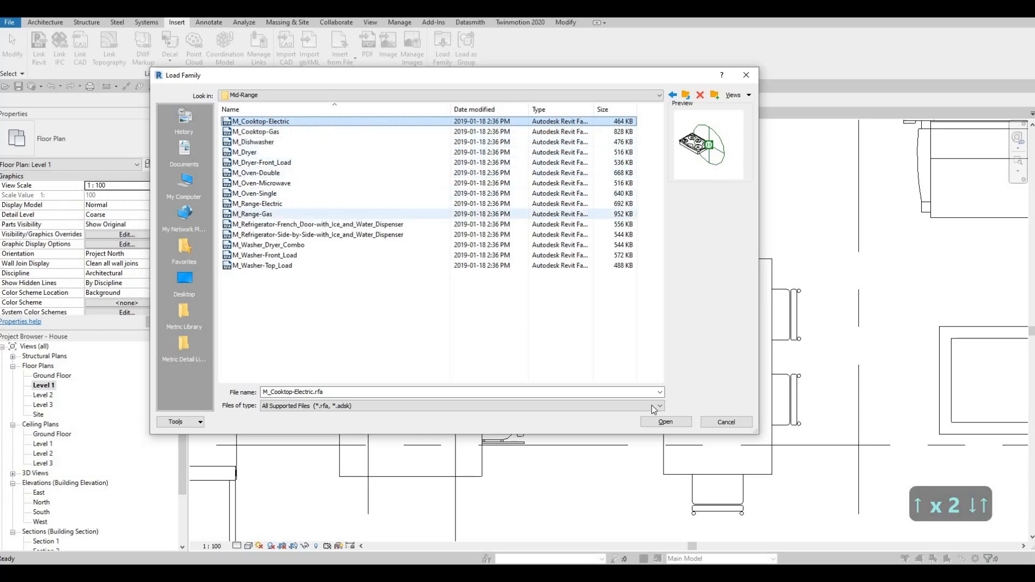
{"action": "key", "text": "Return"}
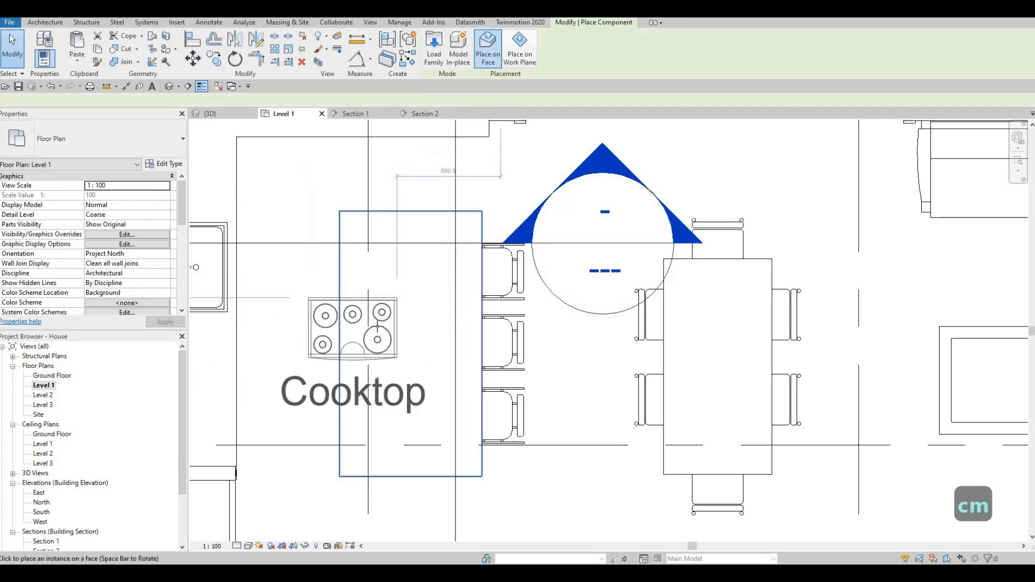
- Place the cooktop rotated along the island, then nudge it down and left into position
{"action": "key", "text": "space"}
{"action": "key", "text": "space"}
{"action": "key", "text": "space"}
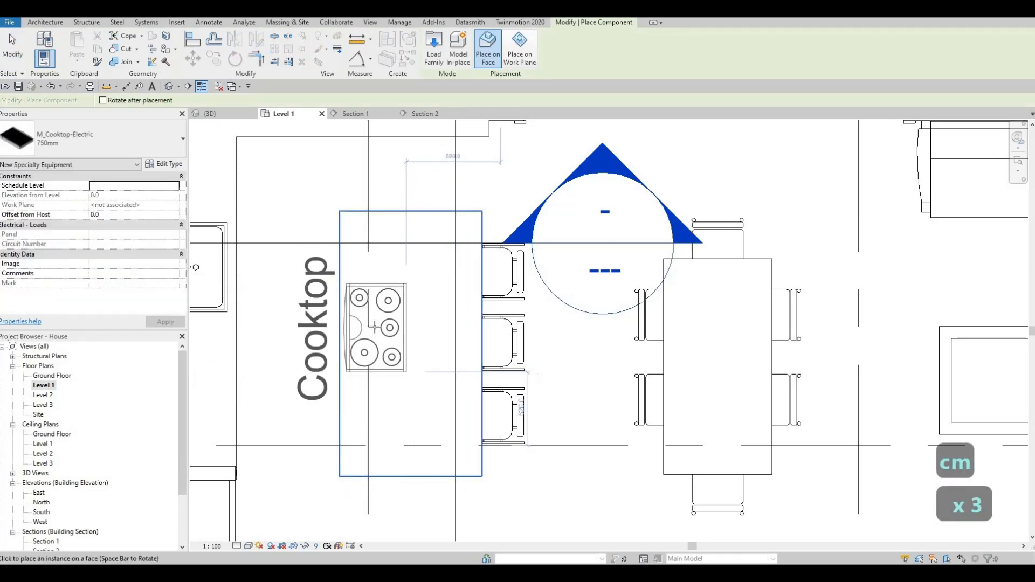
{"action": "left_click", "coordinate": [453, 323]}
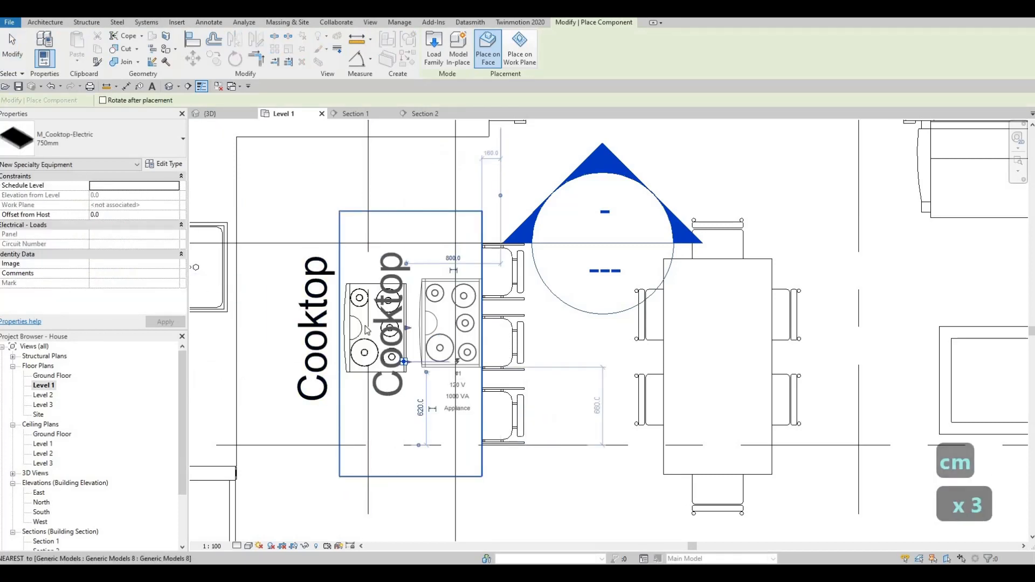
{"action": "key", "text": "Escape"}
{"action": "key", "text": "Escape"}
{"action": "key", "text": "Escape"}
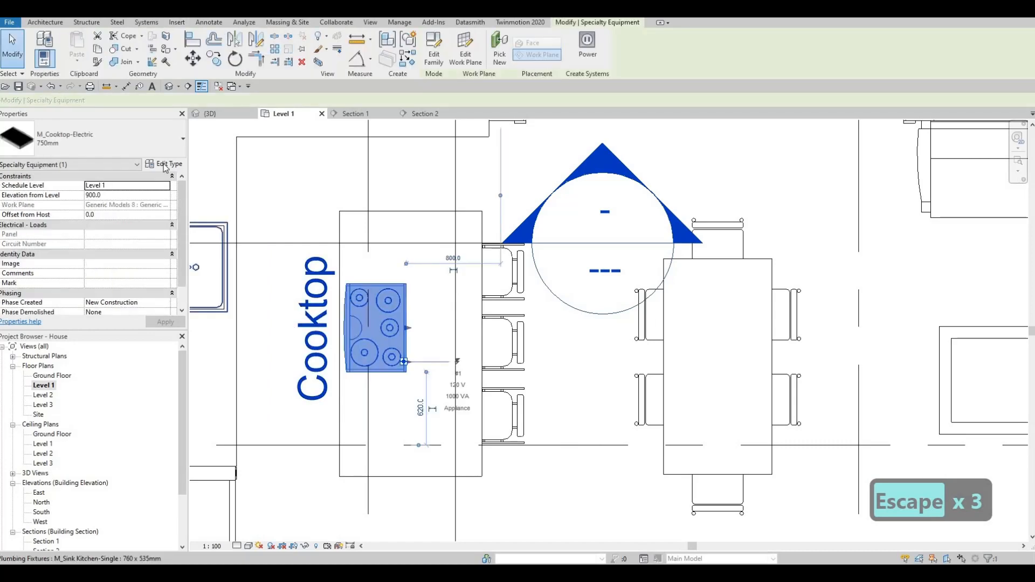
{"action": "left_click", "coordinate": [164, 164]}
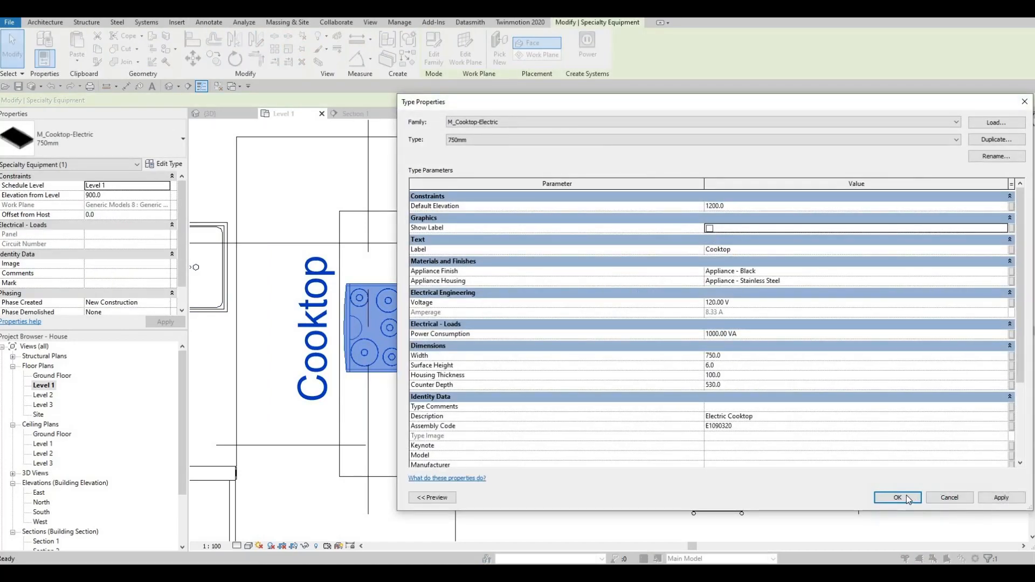
{"action": "key", "text": "Escape"}
{"action": "key", "text": "Escape"}
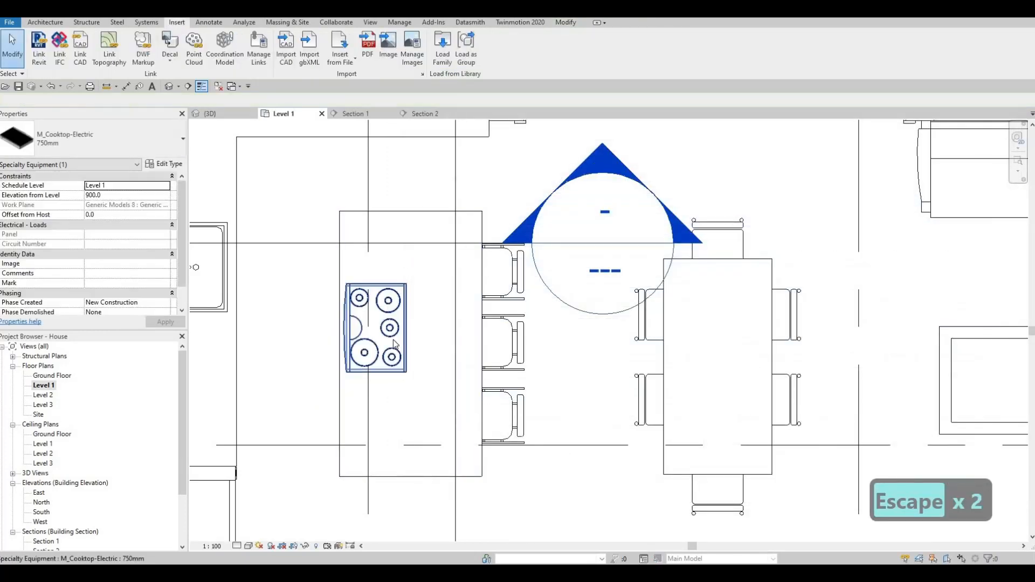
{"action": "left_click", "coordinate": [393, 339]}
{"action": "key", "text": "Down"}
{"action": "key", "text": "Down"}
{"action": "key", "text": "Left"}
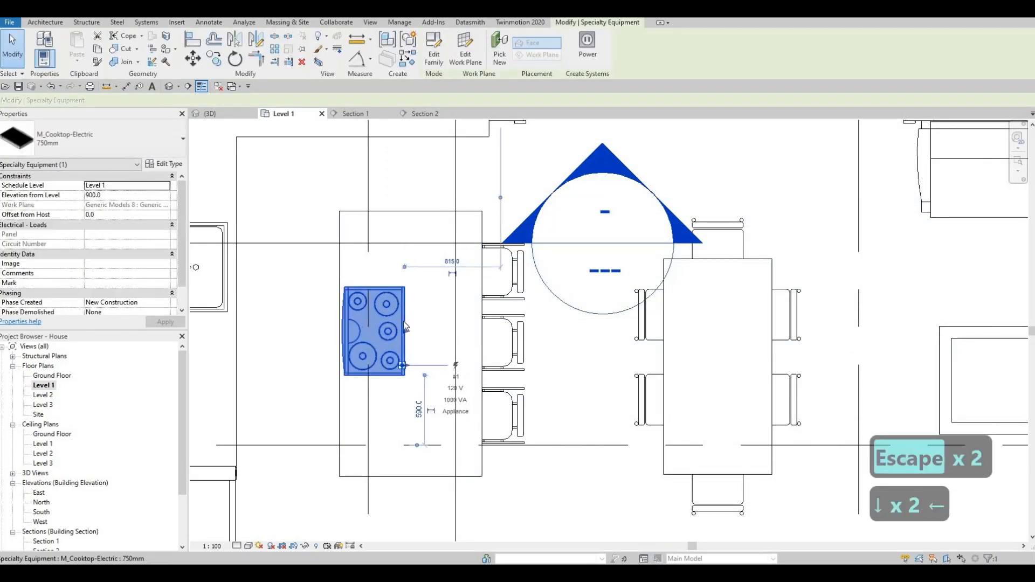
{"action": "key", "text": "Escape"}
{"action": "key", "text": "Escape"}
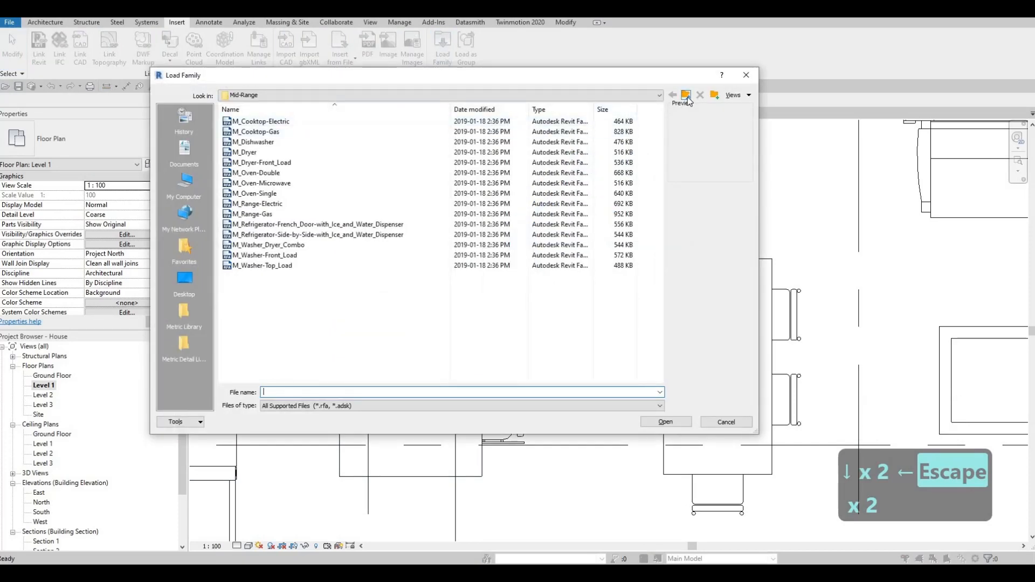
- Browse the High-End appliance families and load M_Hood-Island
{"action": "left_click", "coordinate": [687, 96]}
{"action": "double_click", "coordinate": [267, 122]}
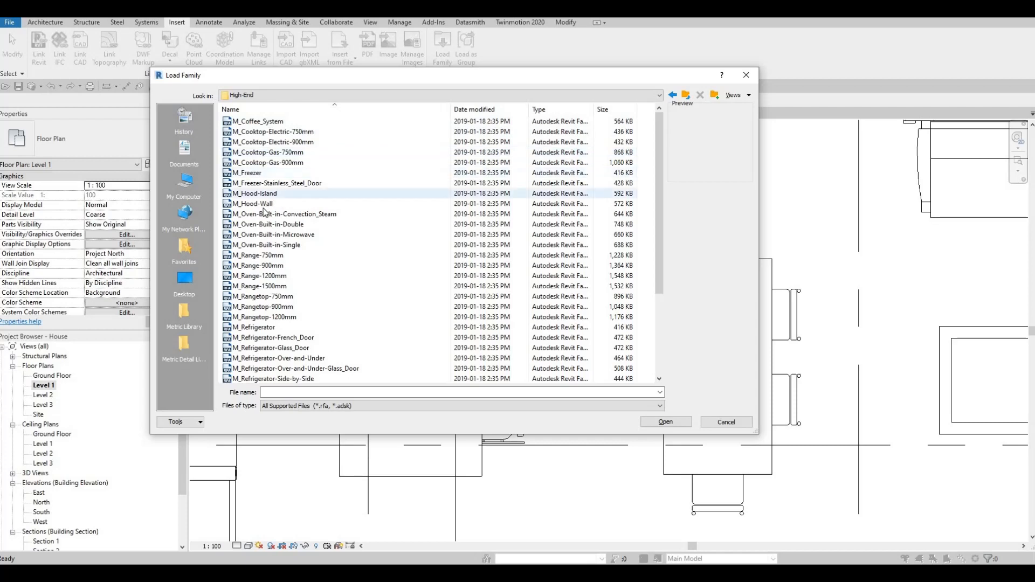
{"action": "left_click", "coordinate": [255, 122]}
{"action": "key", "text": "Down"}
{"action": "key", "text": "Down"}
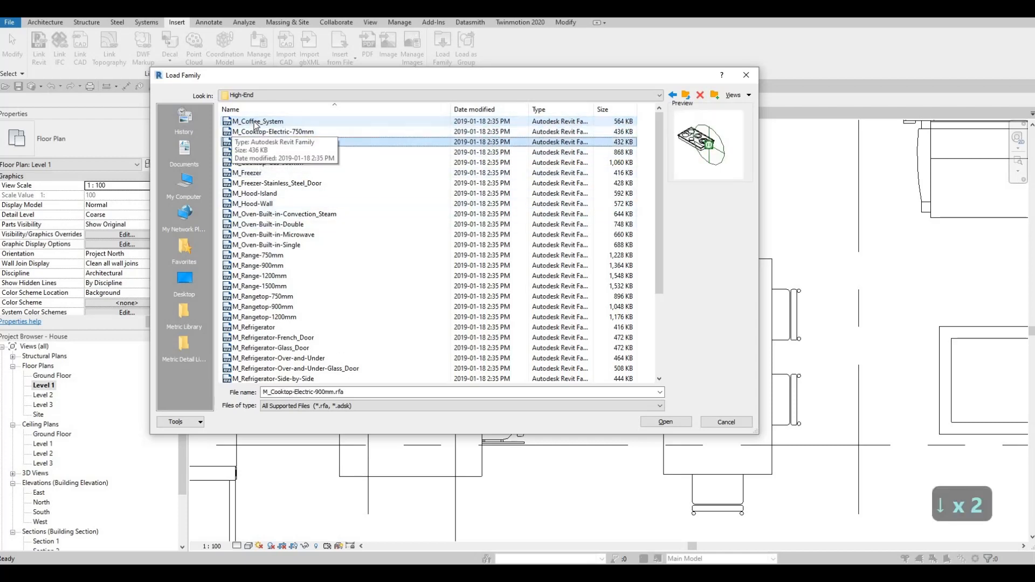
{"action": "key", "text": "Up"}
{"action": "key", "text": "Up"}
{"action": "key", "text": "Down"}
{"action": "key", "text": "Down"}
{"action": "key", "text": "Down"}
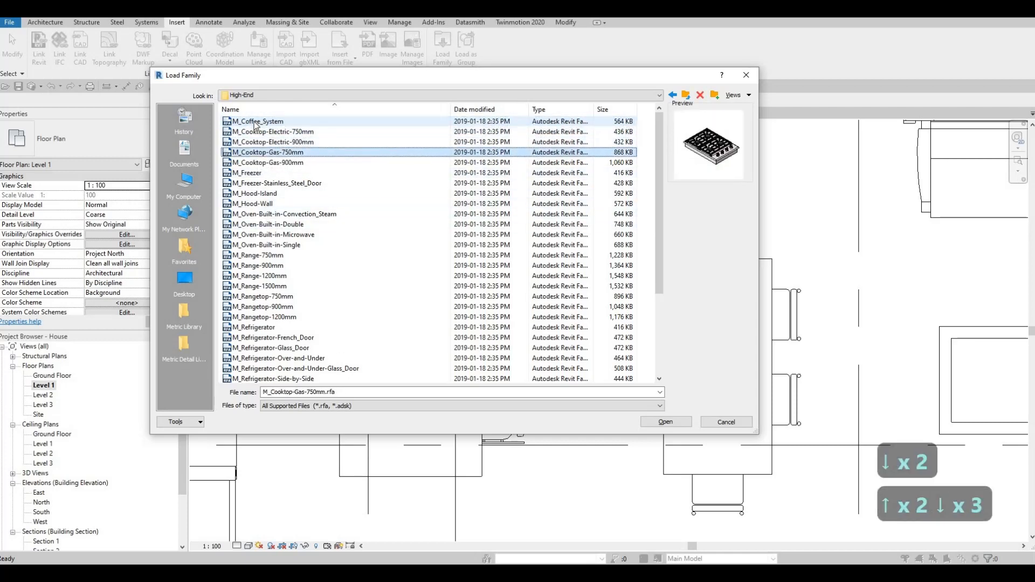
{"action": "key", "text": "Up"}
{"action": "key", "text": "Down"}
{"action": "key", "text": "Down"}
{"action": "key", "text": "Down"}
{"action": "key", "text": "Down"}
{"action": "key", "text": "Down"}
{"action": "key", "text": "Down"}
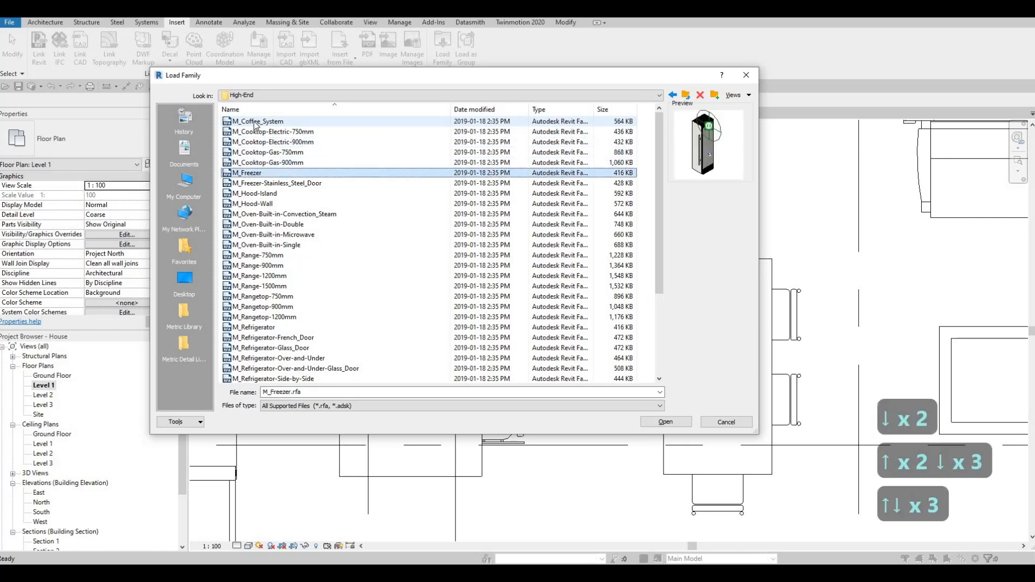
{"action": "key", "text": "Up"}
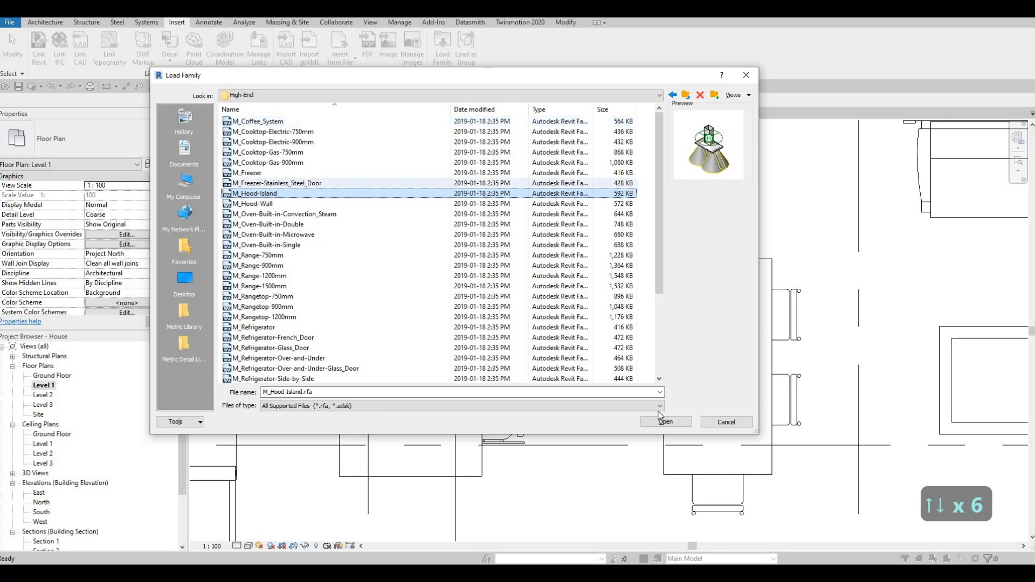
{"action": "key", "text": "Return"}
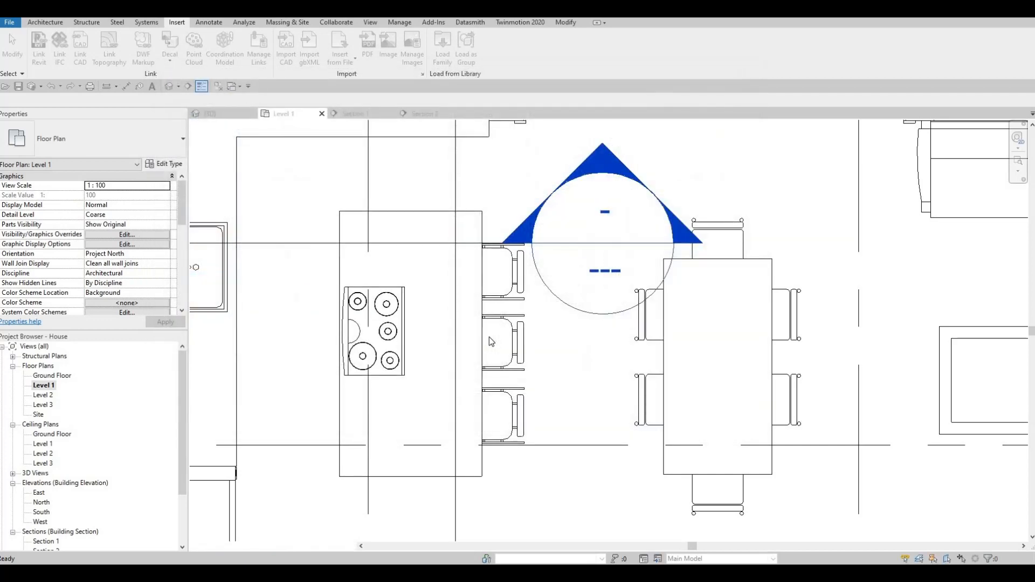
- Place the 1100mm island hood rotated over the cooktop with CM
{"action": "key", "text": "c"}
{"action": "key", "text": "m"}
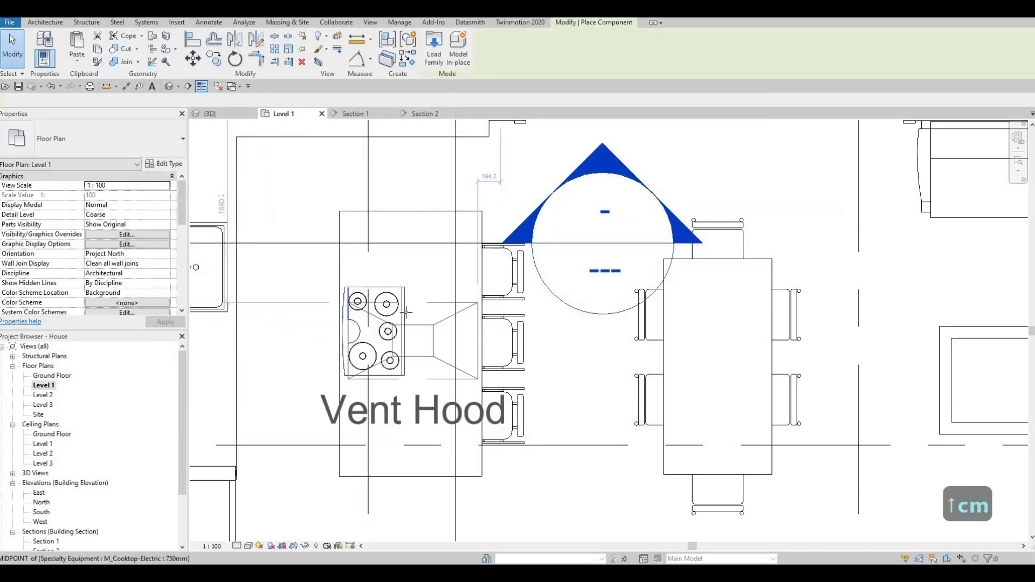
{"action": "key", "text": "space"}
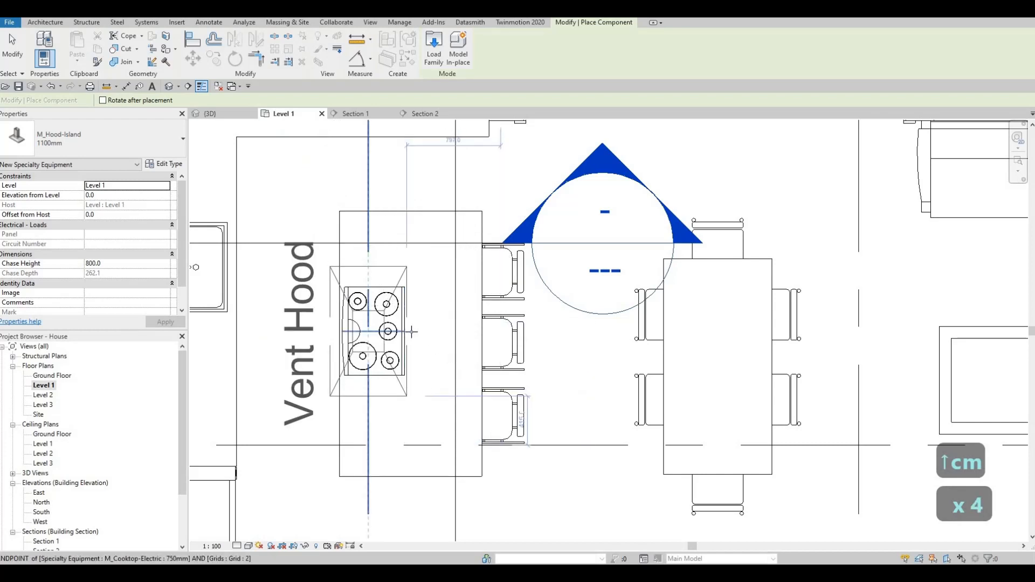
{"action": "left_click", "coordinate": [343, 342]}
{"action": "key", "text": "Escape"}
{"action": "key", "text": "Escape"}
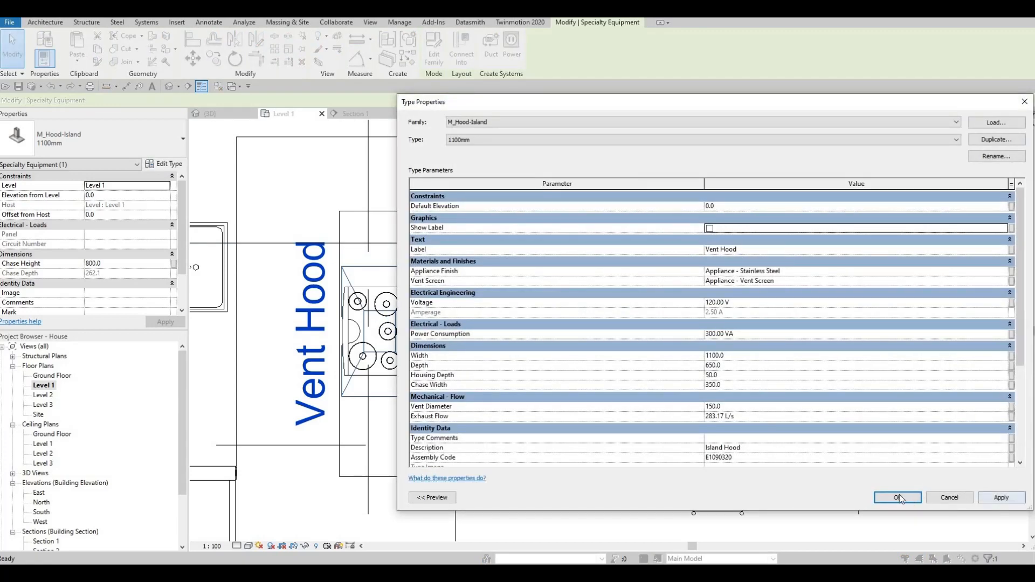
{"action": "key", "text": "Escape"}
{"action": "scroll", "coordinate": [495, 300], "scroll_direction": "down", "scroll_amount": 5}
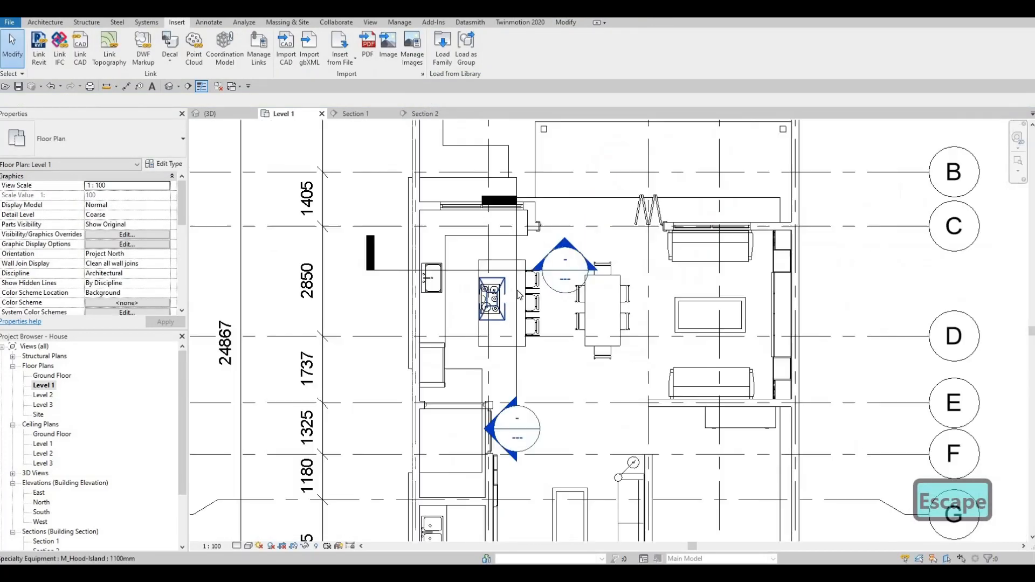
- Shift the Section 1 cut line to the right and open the Section 1 view
{"action": "left_click_drag", "start_coordinate": [526, 261], "coordinate": [534, 263]}
{"action": "key", "text": "Escape"}
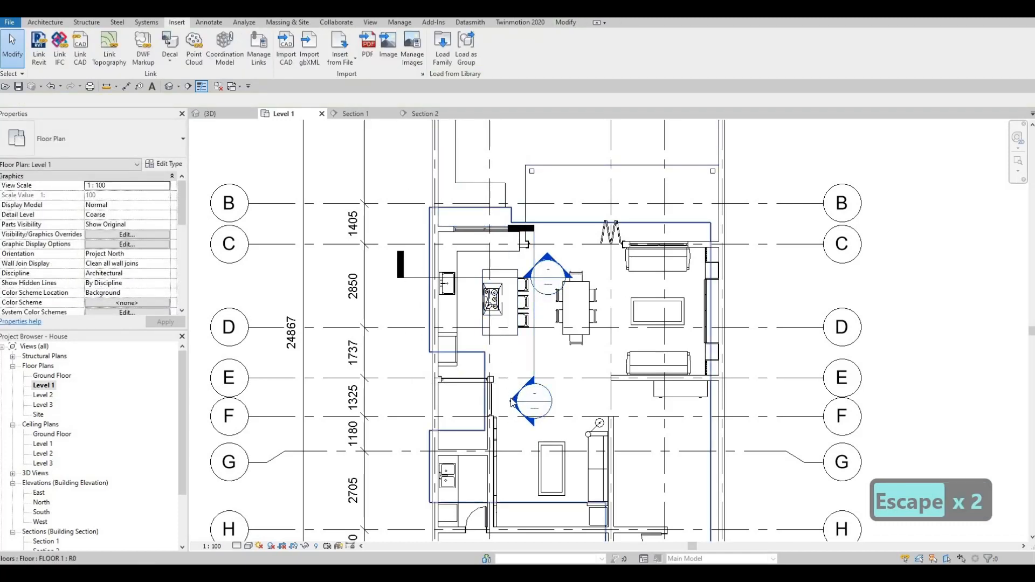
{"action": "double_click", "coordinate": [529, 402]}
{"action": "scroll", "coordinate": [532, 363], "scroll_direction": "down", "scroll_amount": 3}
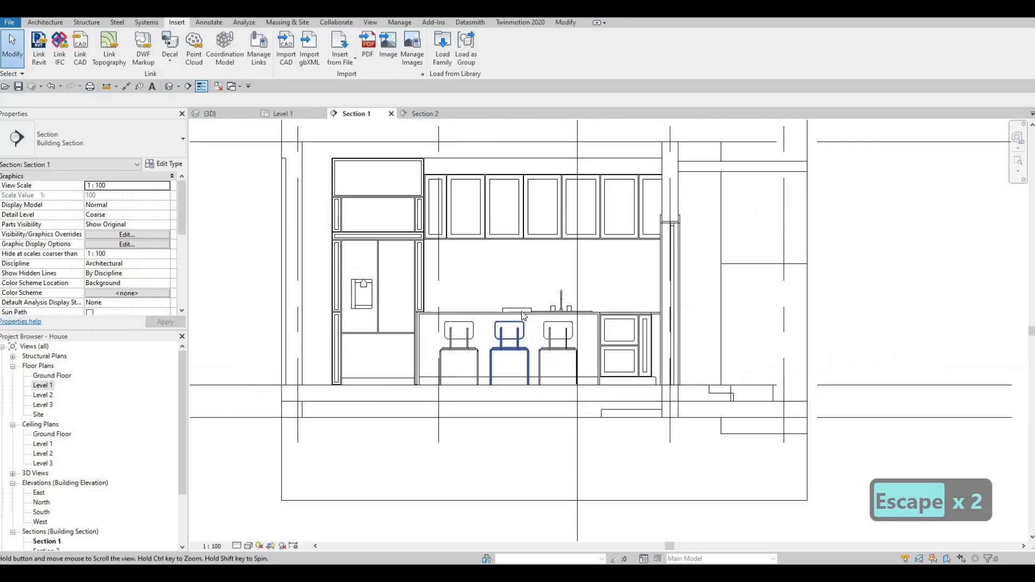
{"action": "key", "text": "Escape"}
- Move (MV) the hood up and nudge it down to a 1667.6 offset
{"action": "left_click", "coordinate": [523, 318]}
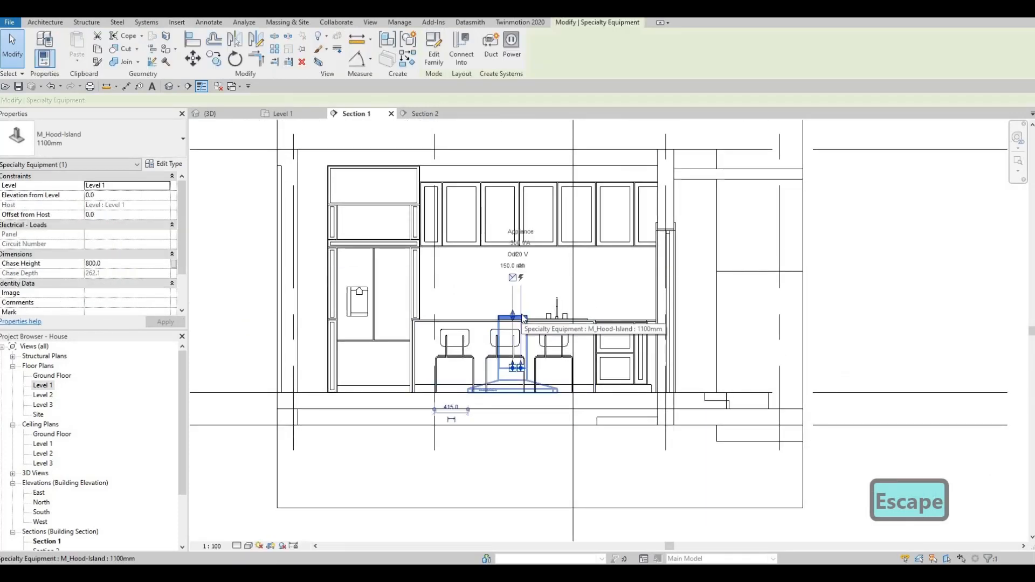
{"action": "key", "text": "m"}
{"action": "key", "text": "v"}
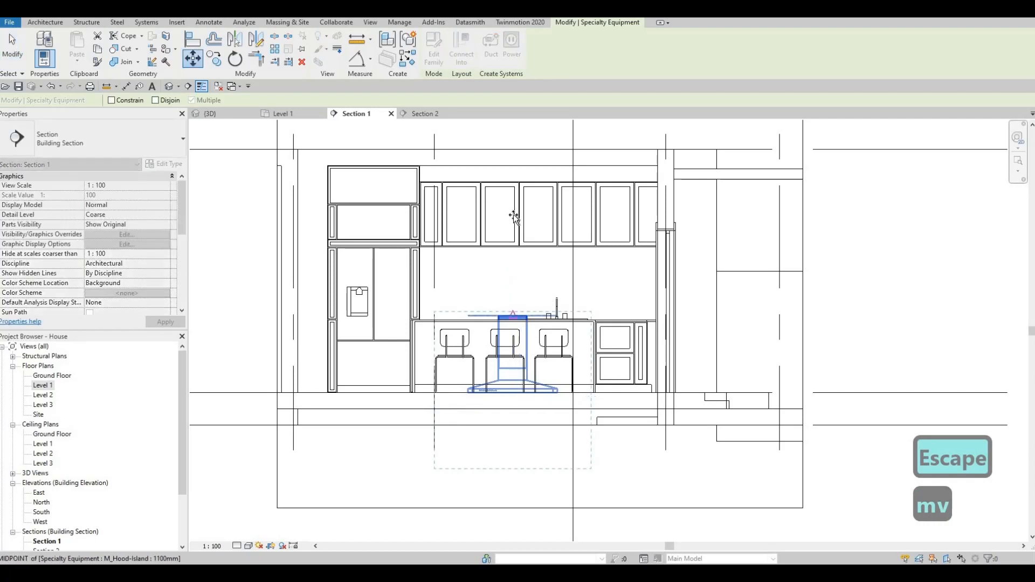
{"action": "left_click", "coordinate": [512, 317]}
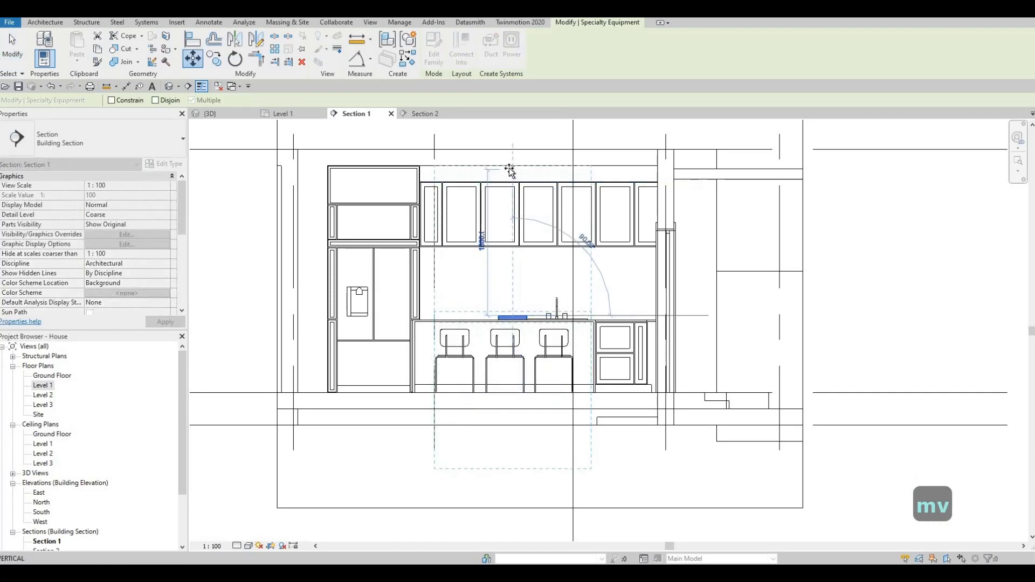
{"action": "left_click", "coordinate": [528, 223]}
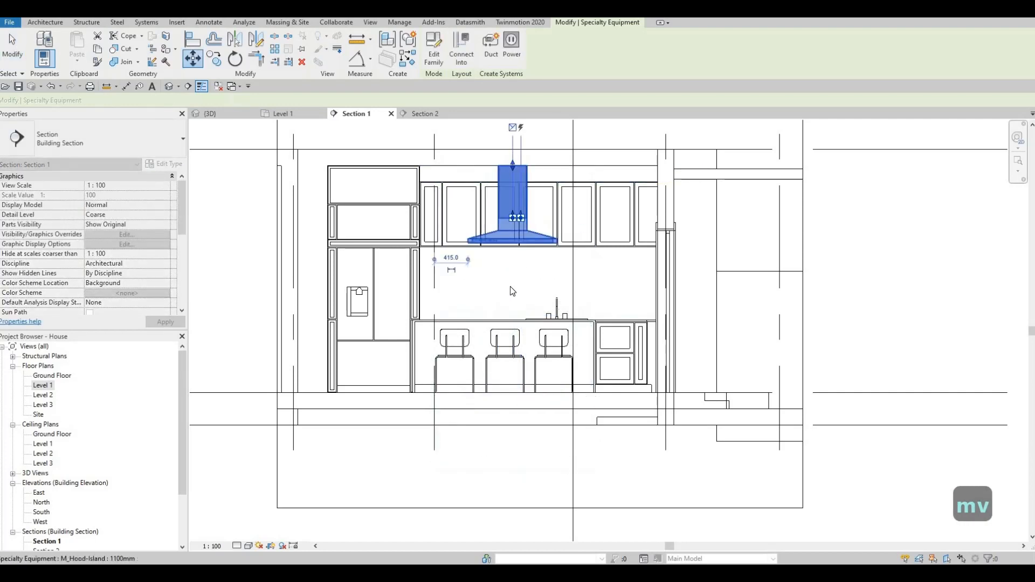
{"action": "key", "text": "Escape"}
{"action": "key", "text": "Escape"}
{"action": "key", "text": "Escape"}
{"action": "left_click", "coordinate": [509, 240]}
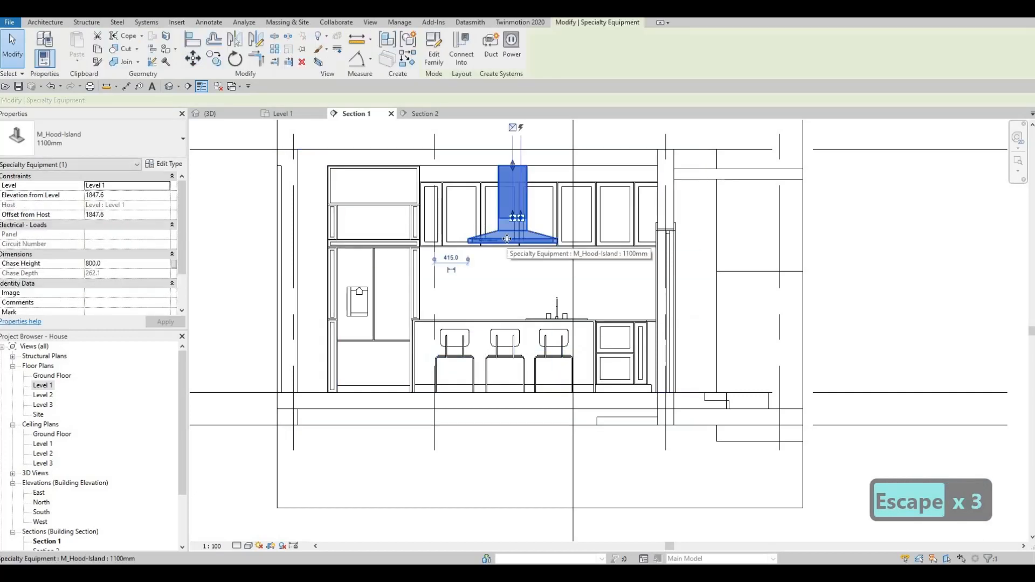
{"action": "key", "text": "Down"}
{"action": "key", "text": "Down"}
{"action": "key", "text": "Down"}
{"action": "key", "text": "Down"}
{"action": "key", "text": "Down"}
{"action": "key", "text": "Down"}
{"action": "key", "text": "Down"}
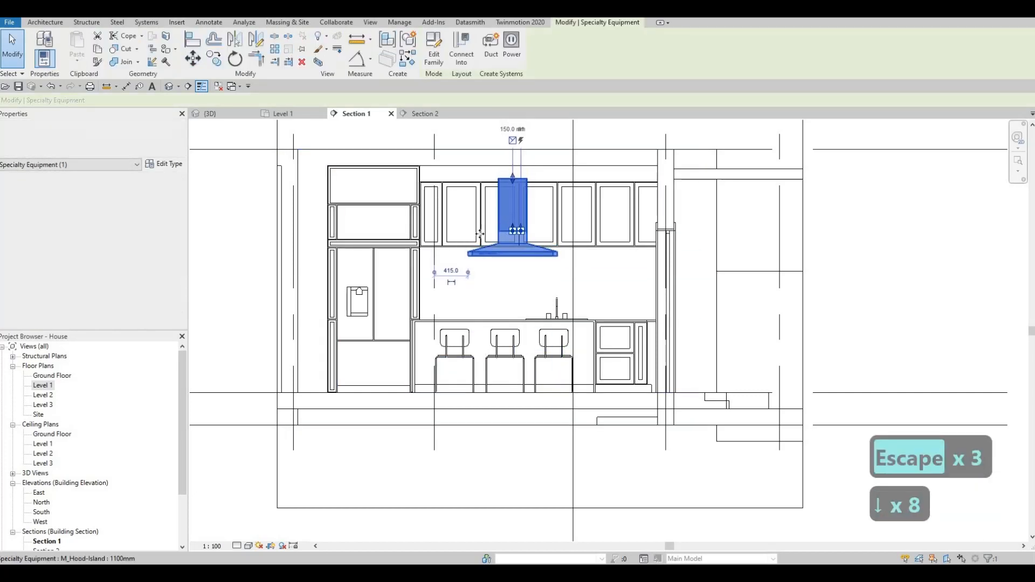
- Stretch the hood's chase up to the ceiling line
{"action": "scroll", "coordinate": [484, 182], "scroll_direction": "up", "scroll_amount": 2}
{"action": "left_click_drag", "start_coordinate": [535, 176], "coordinate": [534, 154]}
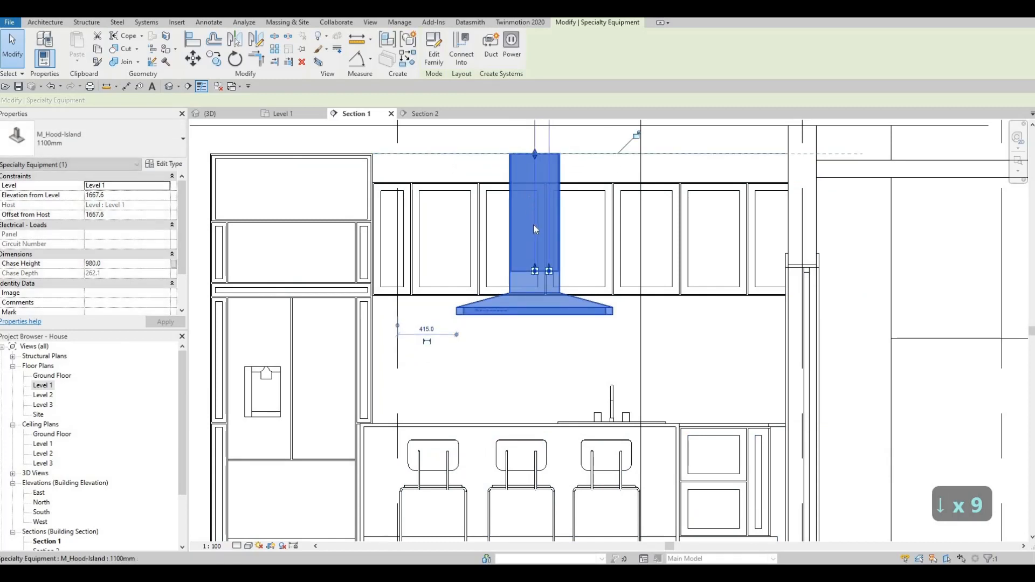
{"action": "scroll", "coordinate": [528, 180], "scroll_direction": "down", "scroll_amount": 3}
{"action": "key", "text": "Escape"}
{"action": "key", "text": "Escape"}
{"action": "key", "text": "Escape"}
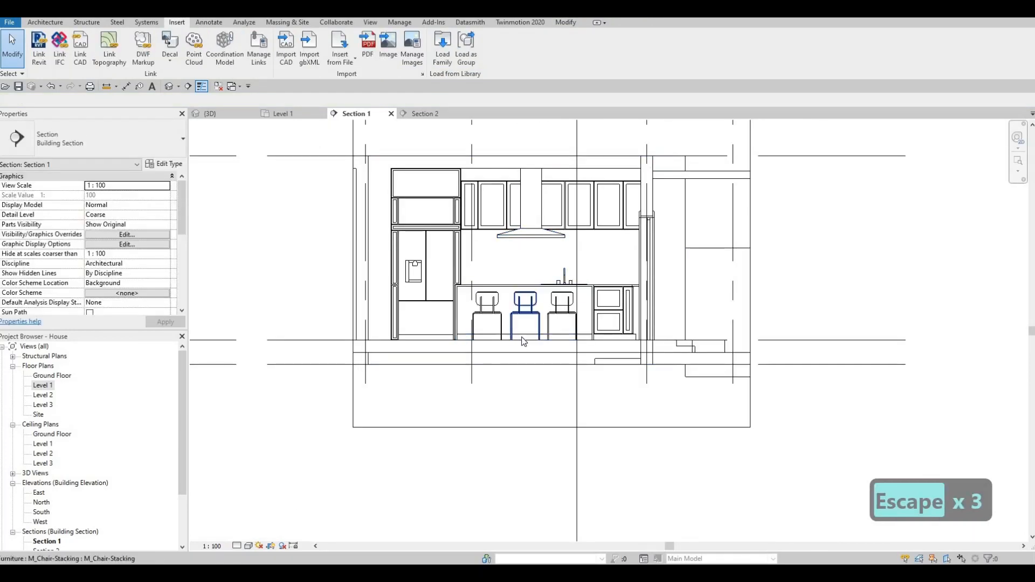
{"action": "scroll", "coordinate": [464, 329], "scroll_direction": "up", "scroll_amount": 4}
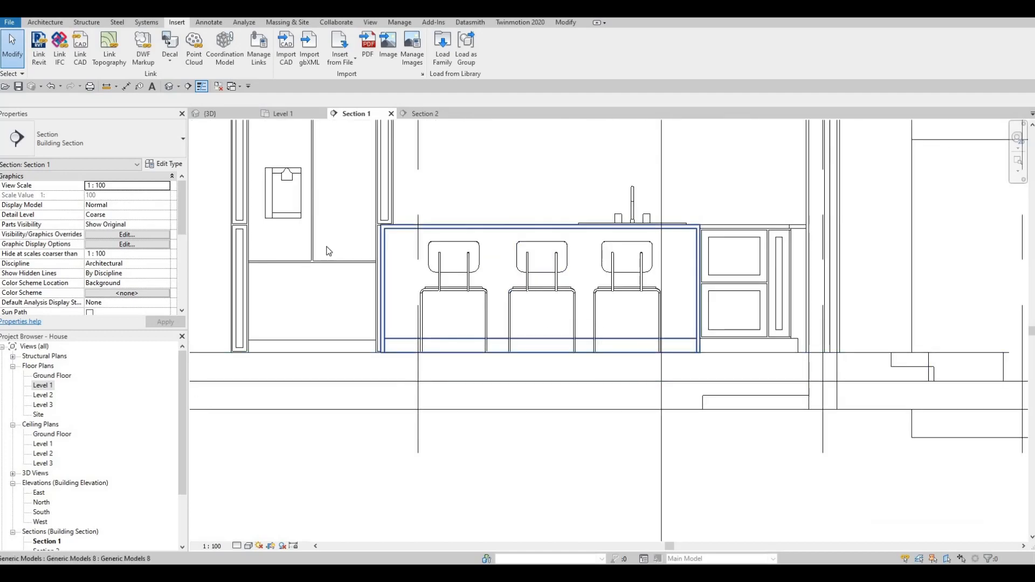
{"action": "key", "text": "Escape"}
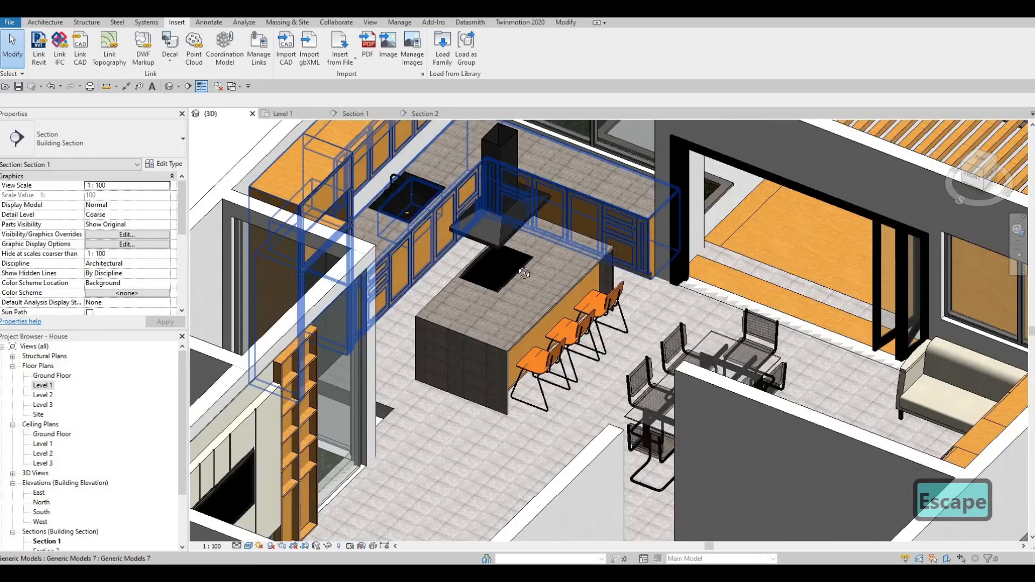
- Orbit the 3D view around the granite island and cooktop, then return to the Level 1 plan
{"action": "scroll", "coordinate": [508, 299], "scroll_direction": "up", "scroll_amount": 4}
{"action": "scroll", "coordinate": [507, 298], "scroll_direction": "up", "scroll_amount": 6}
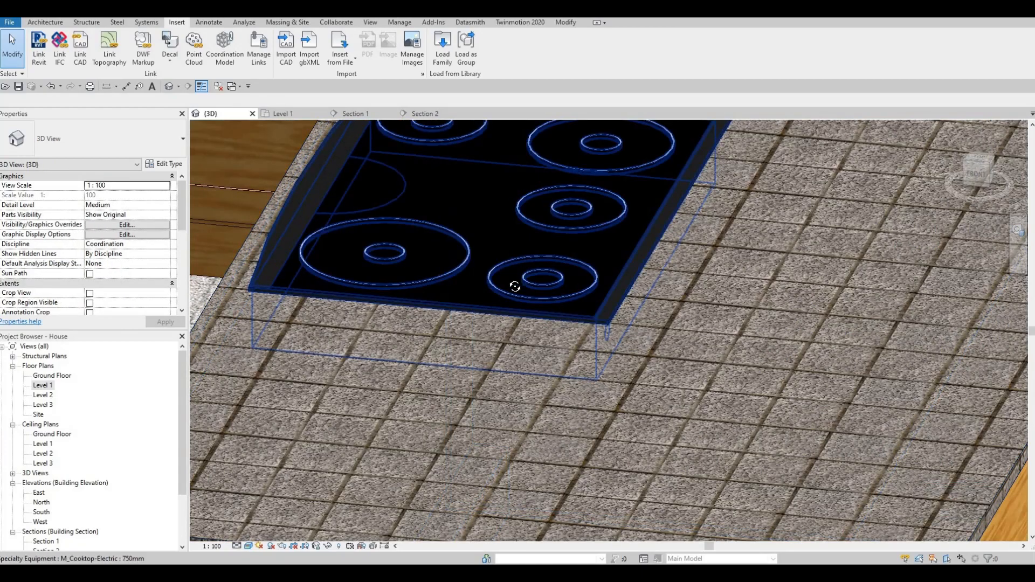
{"action": "scroll", "coordinate": [514, 285], "scroll_direction": "down", "scroll_amount": 4}
{"action": "middle_click_drag", "start_coordinate": [368, 268], "coordinate": [507, 330], "text": "shift"}
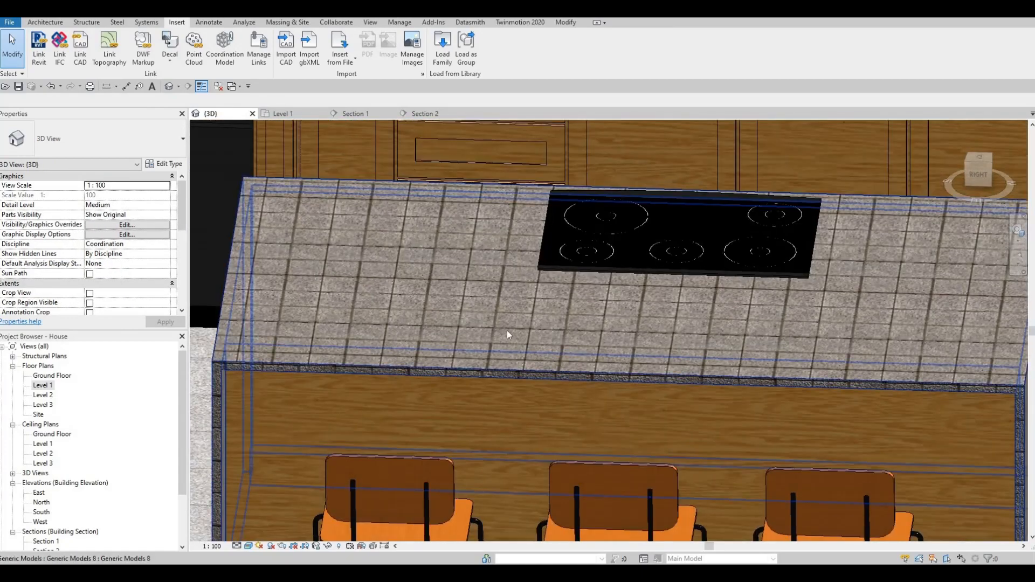
{"action": "middle_click_drag", "start_coordinate": [345, 366], "coordinate": [409, 424], "text": "shift"}
{"action": "middle_click_drag", "start_coordinate": [231, 502], "coordinate": [257, 526]}
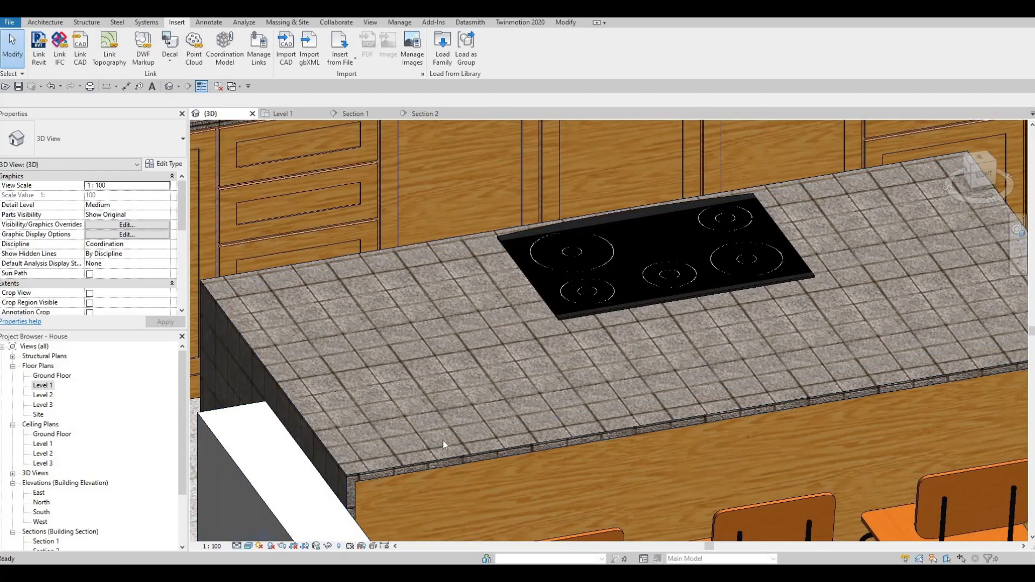
{"action": "middle_click_drag", "start_coordinate": [444, 441], "coordinate": [464, 419], "text": "shift"}
{"action": "key", "text": "Escape"}
{"action": "middle_click_drag", "start_coordinate": [470, 406], "coordinate": [435, 440], "text": "shift"}
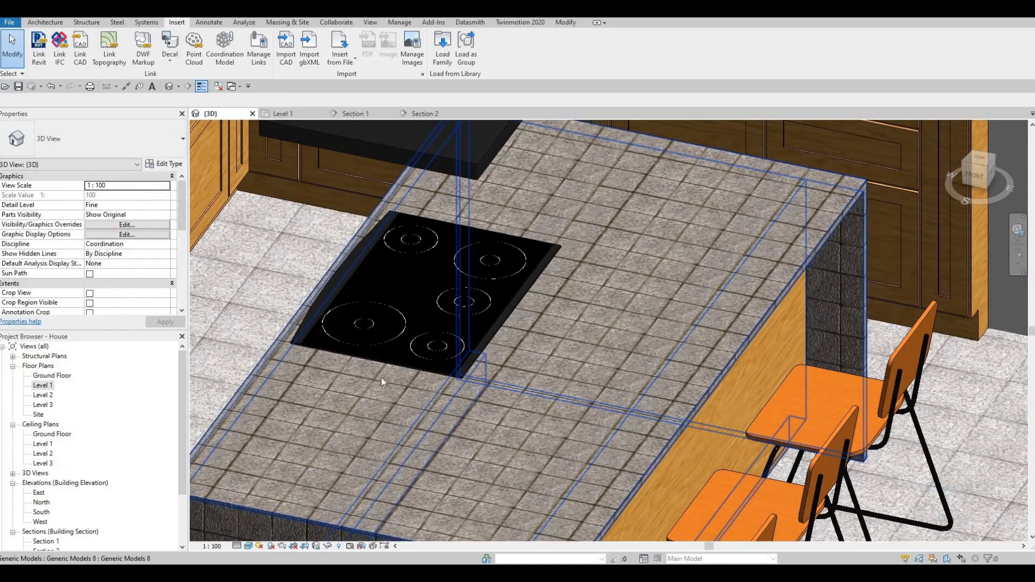
{"action": "double_click", "coordinate": [42, 385]}
{"action": "scroll", "coordinate": [634, 296], "scroll_direction": "up", "scroll_amount": 4}
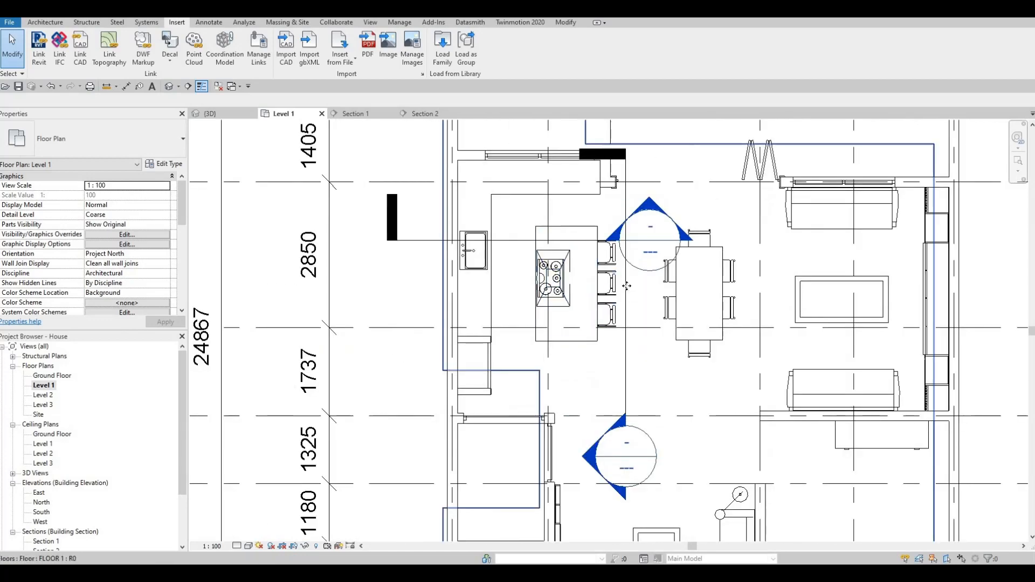
- Shift the Section 1 cut line across the island and open Section 1
{"action": "left_click_drag", "start_coordinate": [627, 286], "coordinate": [505, 340]}
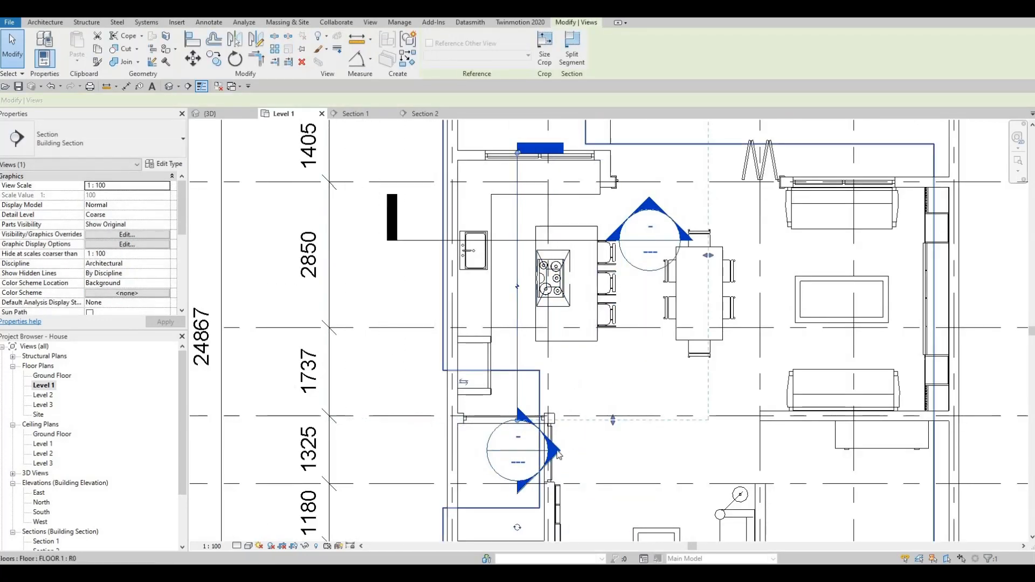
{"action": "key", "text": "Escape"}
{"action": "key", "text": "Escape"}
{"action": "double_click", "coordinate": [556, 452]}
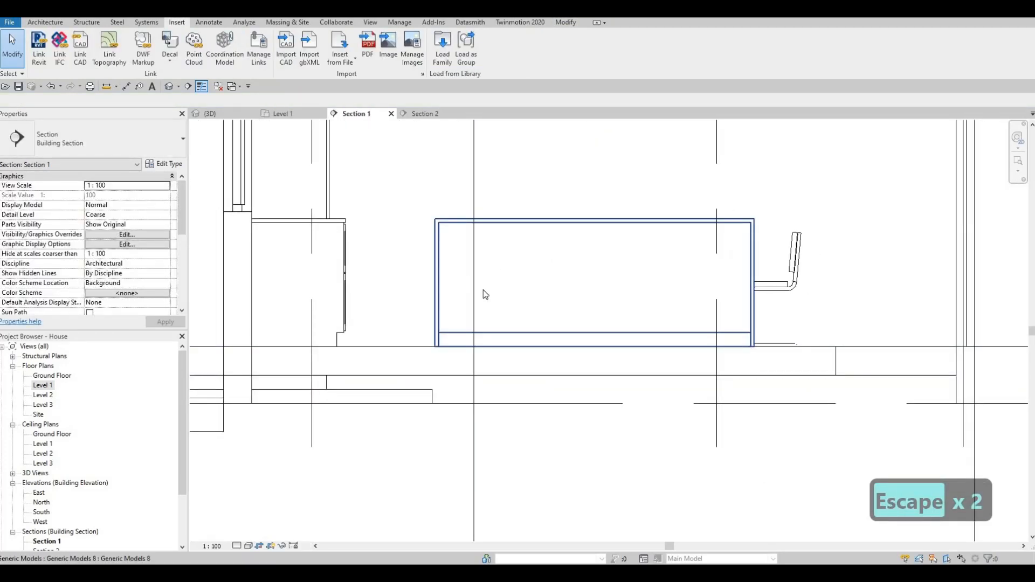
{"action": "scroll", "coordinate": [494, 304], "scroll_direction": "down", "scroll_amount": 3}
{"action": "key", "text": "Escape"}
- Select the island's generic model and reopen it with Edit In-Place
{"action": "left_click", "coordinate": [494, 299]}
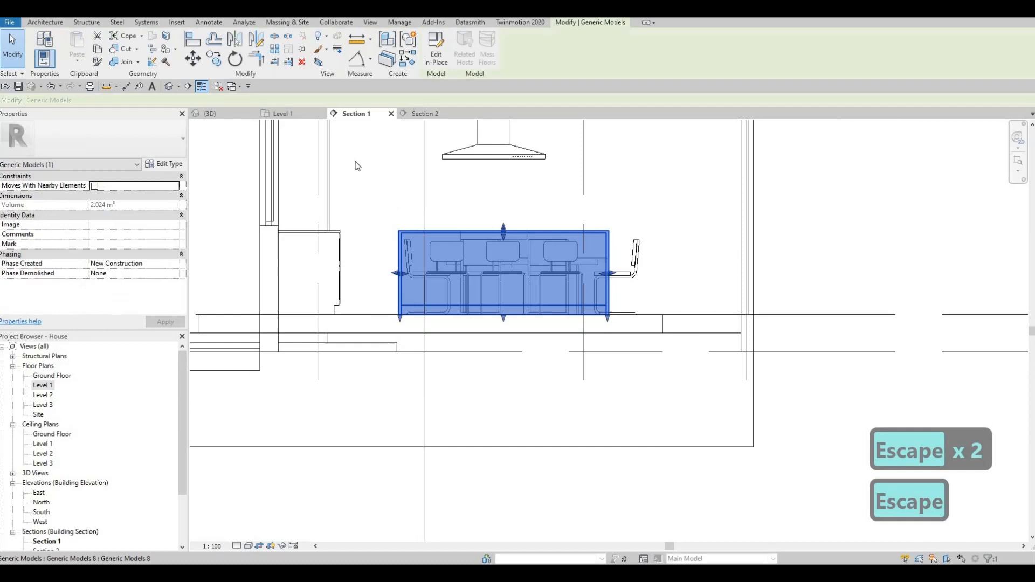
{"action": "left_click", "coordinate": [435, 60]}
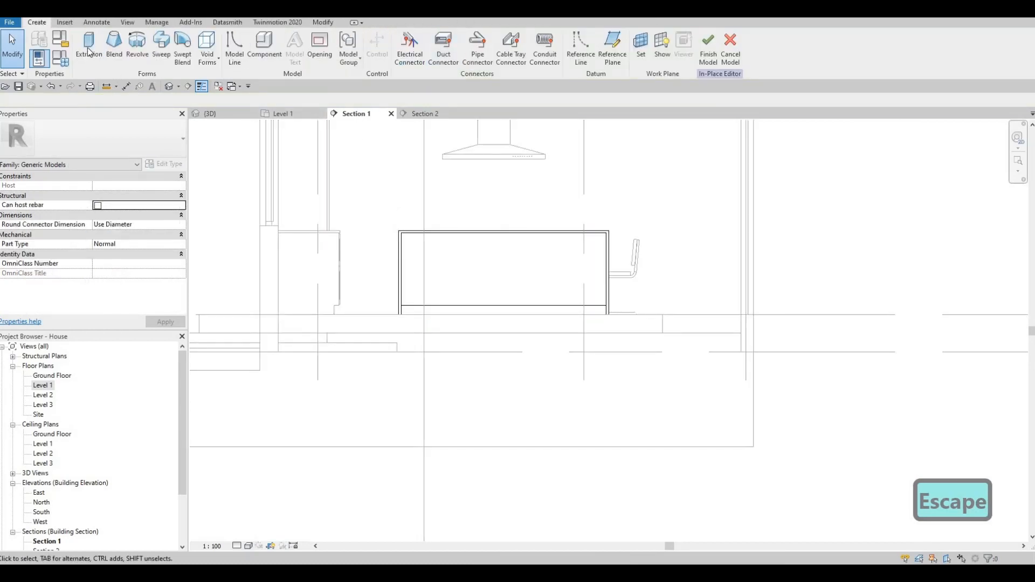
{"action": "left_click", "coordinate": [89, 52]}
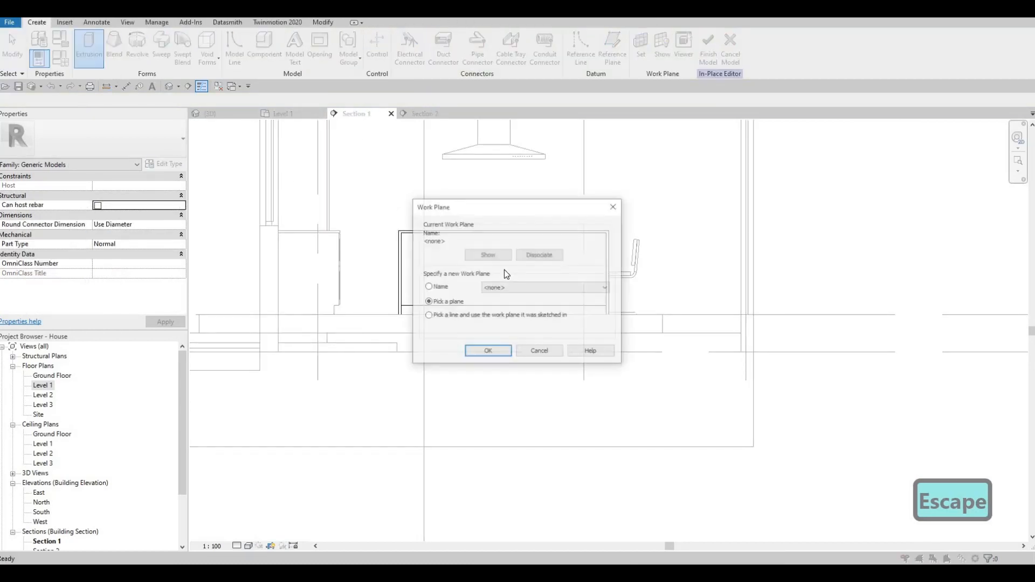
- Use the island box face as the work plane and draw a rectangle inset by offset 10
{"action": "left_click", "coordinate": [488, 351]}
{"action": "left_click", "coordinate": [417, 232]}
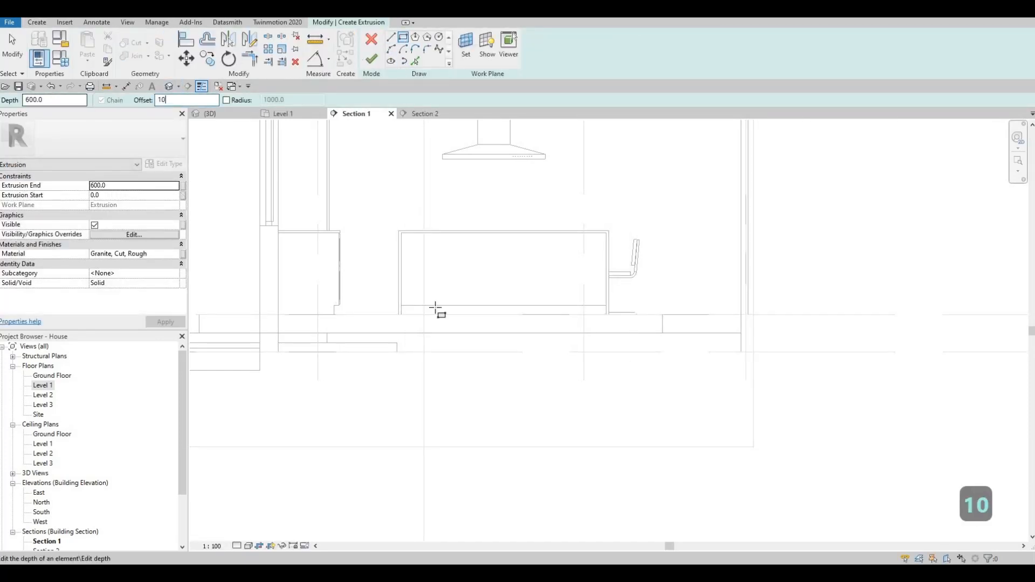
{"action": "scroll", "coordinate": [388, 229], "scroll_direction": "up", "scroll_amount": 3}
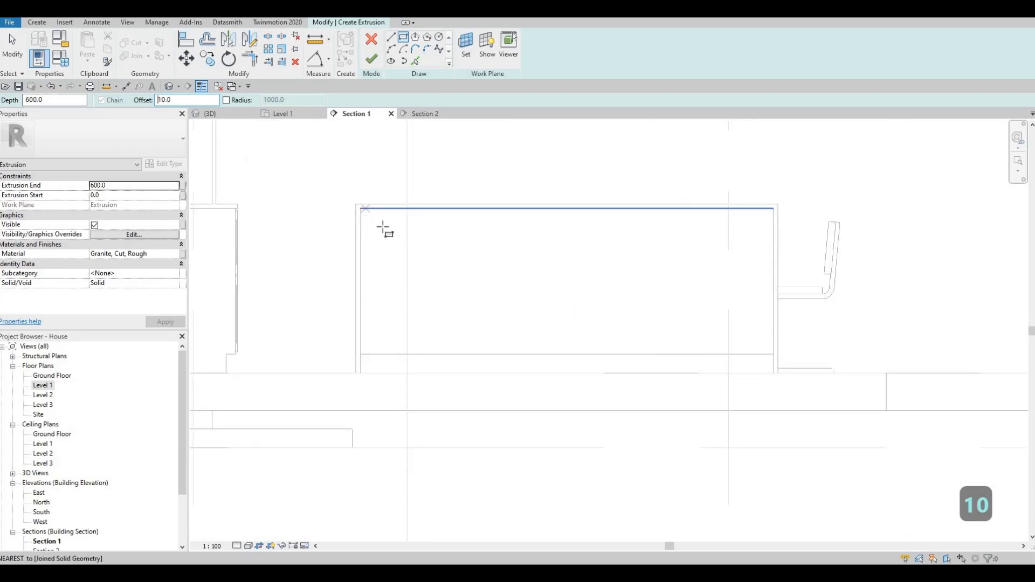
{"action": "left_click", "coordinate": [361, 208]}
{"action": "key", "text": "space"}
{"action": "scroll", "coordinate": [794, 360], "scroll_direction": "up", "scroll_amount": 2}
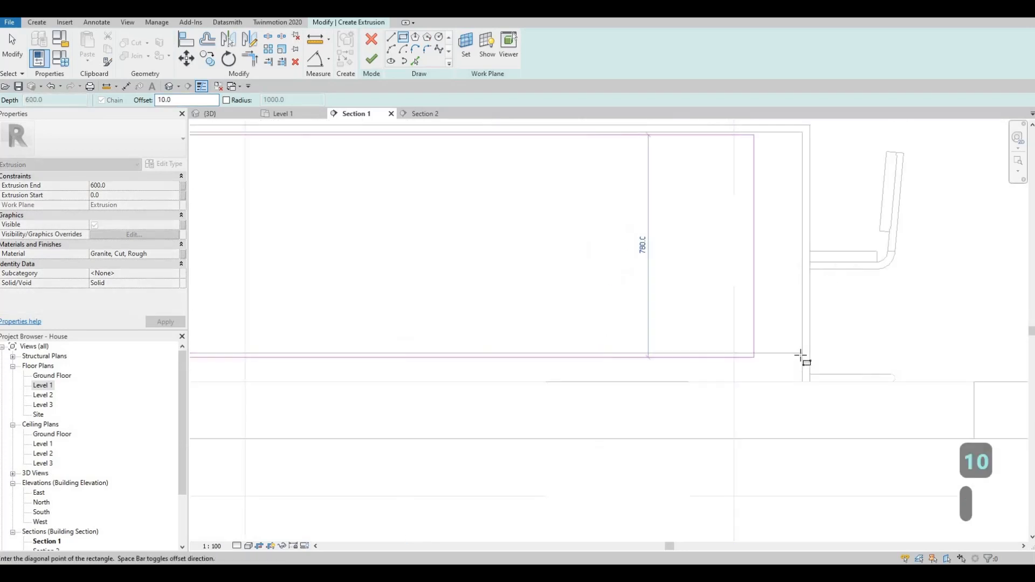
{"action": "left_click", "coordinate": [801, 352]}
{"action": "scroll", "coordinate": [520, 261], "scroll_direction": "down", "scroll_amount": 1}
{"action": "key", "text": "Escape"}
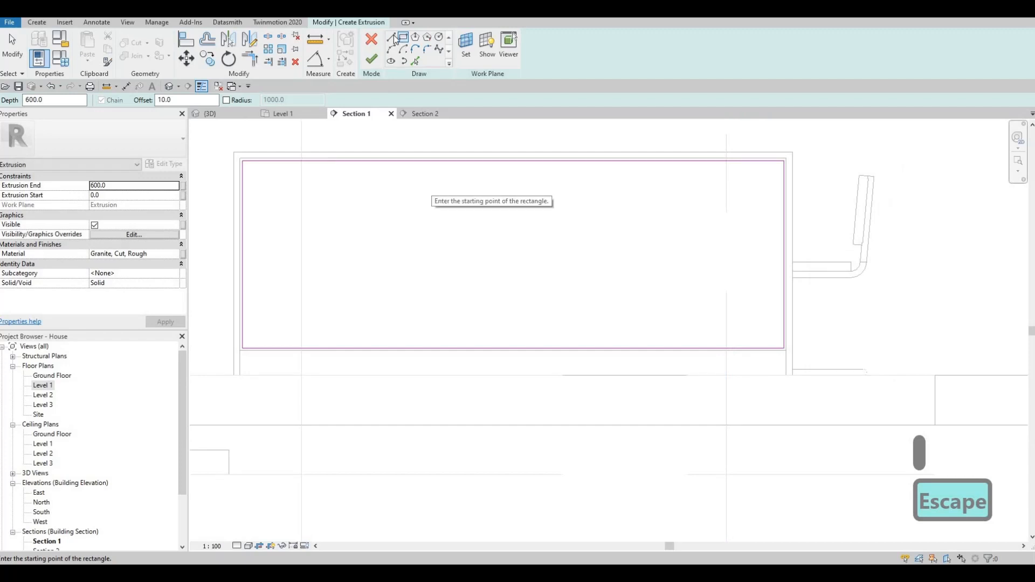
- Draw three vertical divider lines from the rectangle's top edge to its bottom edge
{"action": "left_click", "coordinate": [513, 161]}
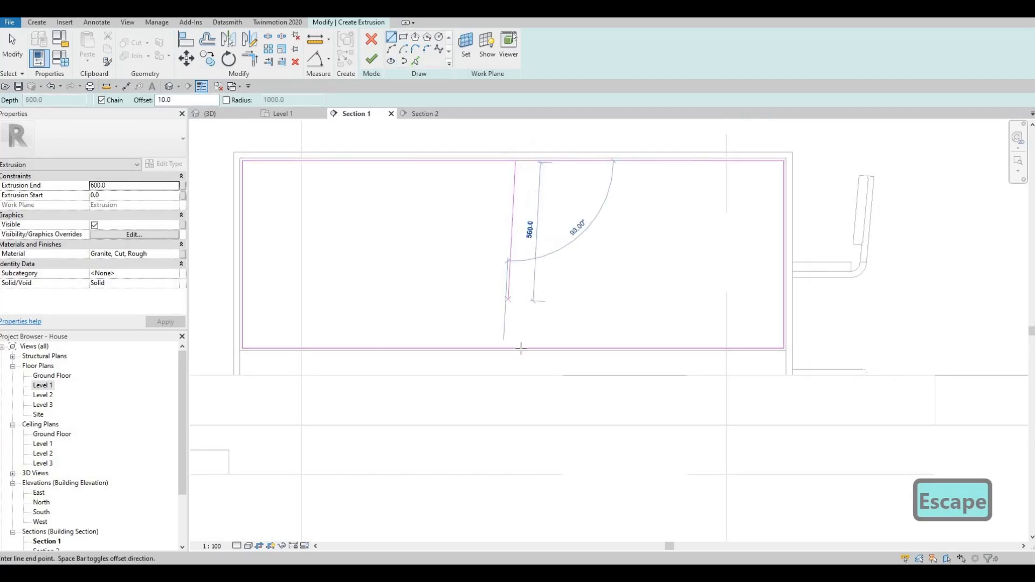
{"action": "left_click", "coordinate": [514, 349]}
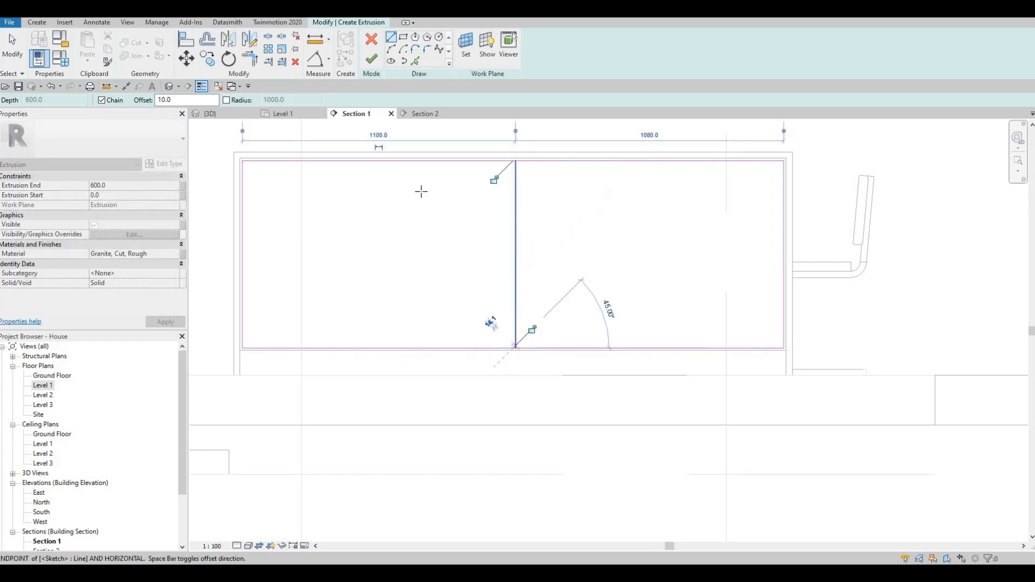
{"action": "key", "text": "Escape"}
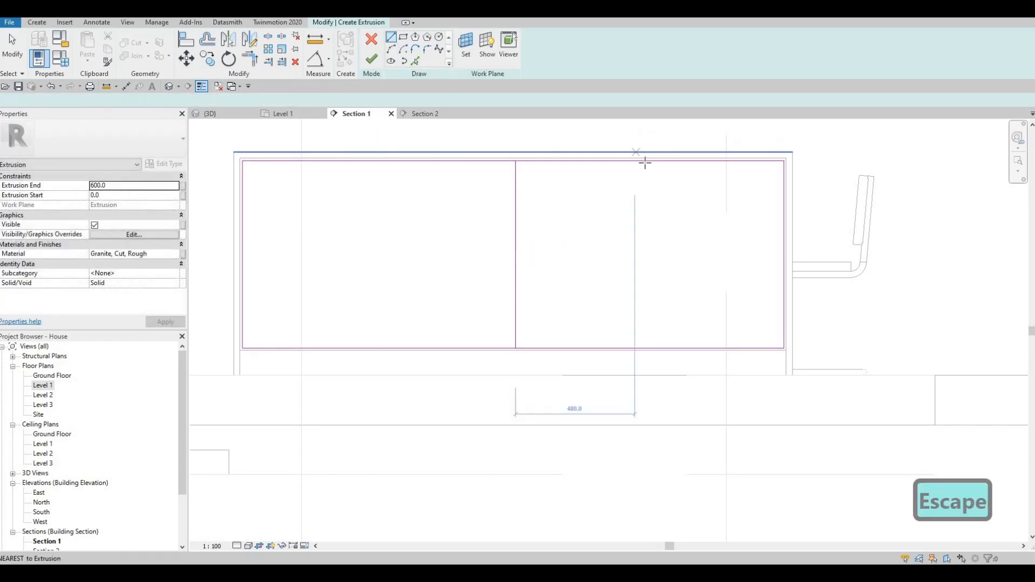
{"action": "left_click", "coordinate": [642, 161]}
{"action": "left_click", "coordinate": [642, 349]}
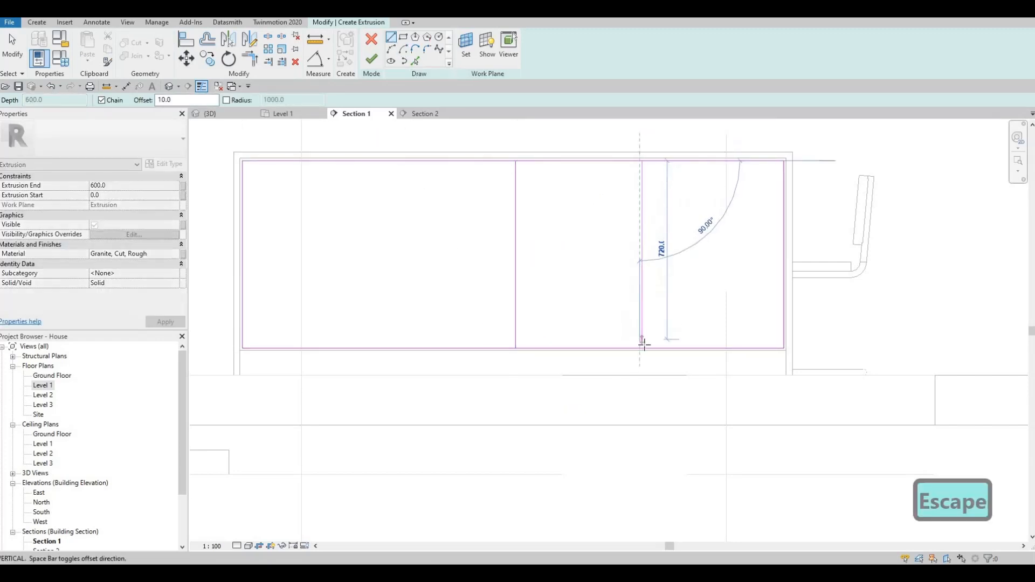
{"action": "key", "text": "Escape"}
{"action": "key", "text": "Escape"}
{"action": "left_click", "coordinate": [376, 161]}
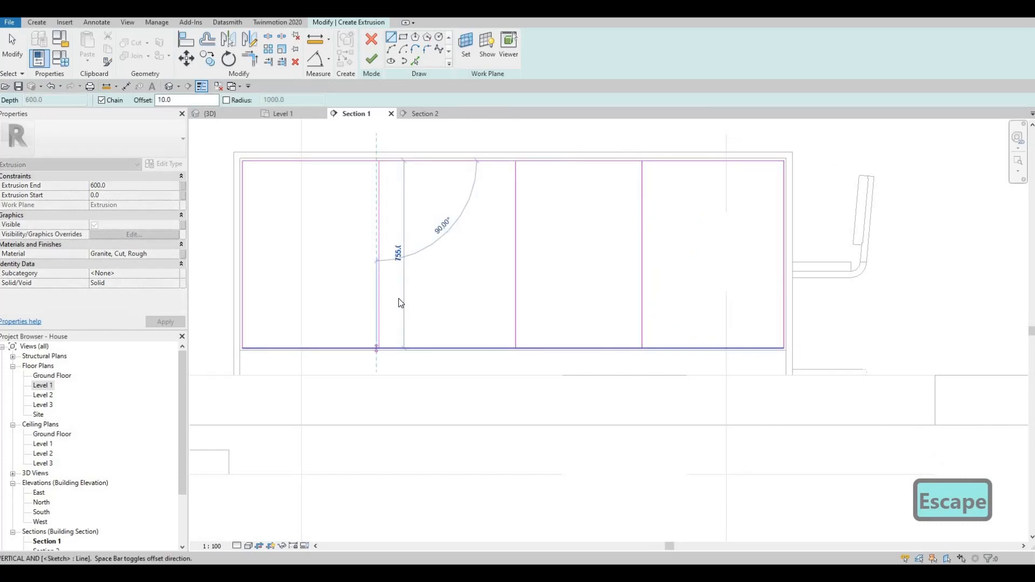
{"action": "key", "text": "Escape"}
{"action": "key", "text": "Escape"}
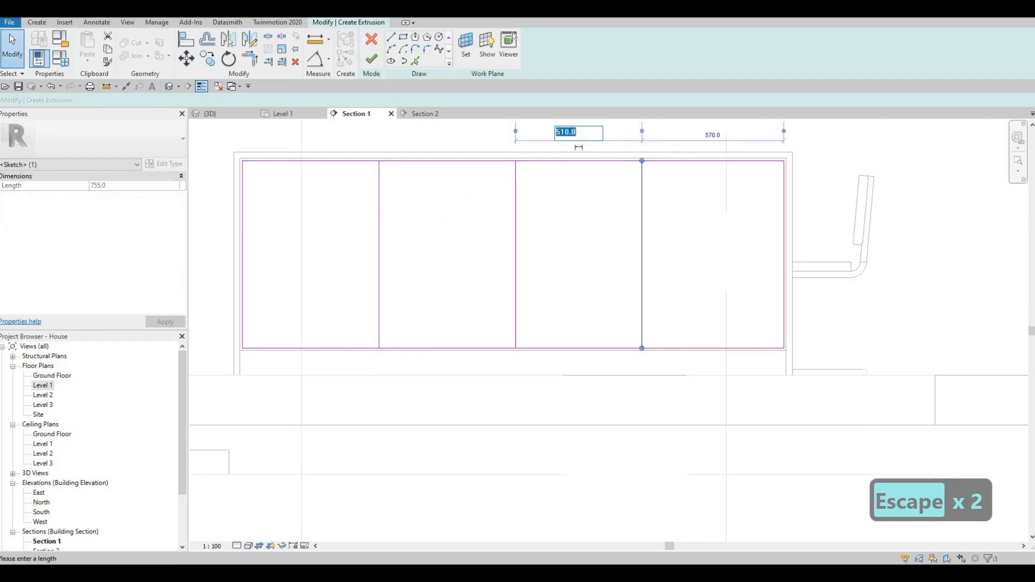
- Reposition the dividers by setting their temporary dimensions to 400 and 410
{"action": "type", "text": "500"}
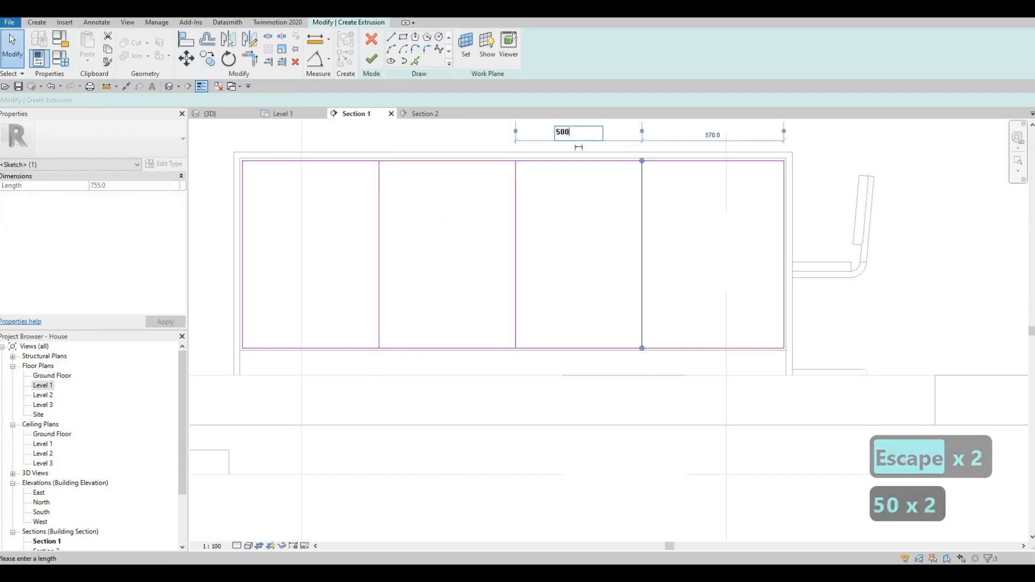
{"action": "key", "text": "BackSpace"}
{"action": "key", "text": "BackSpace"}
{"action": "key", "text": "BackSpace"}
{"action": "type", "text": "400"}
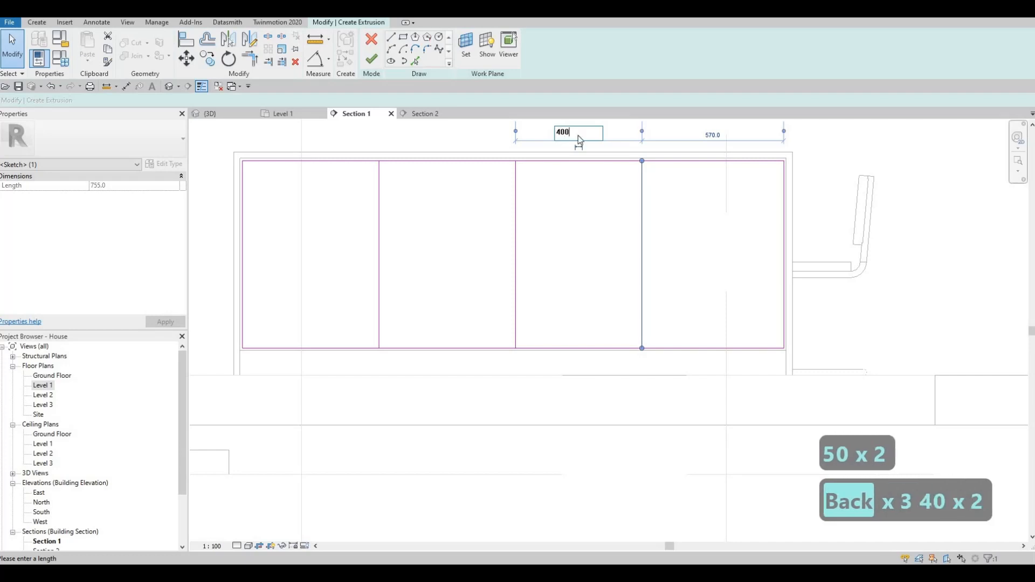
{"action": "key", "text": "Return"}
{"action": "key", "text": "Escape"}
{"action": "key", "text": "Escape"}
{"action": "left_click", "coordinate": [380, 176]}
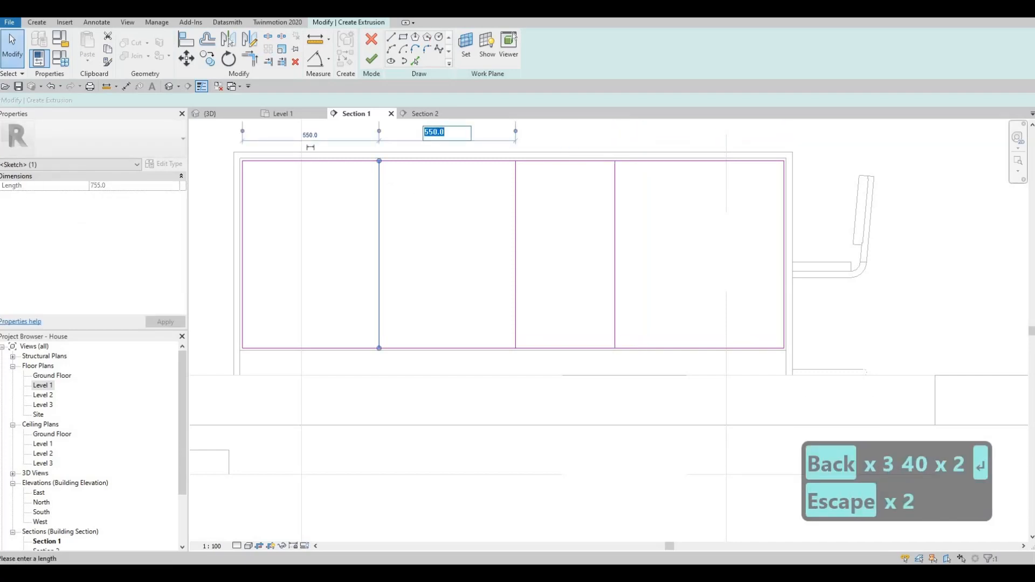
{"action": "type", "text": "4"}
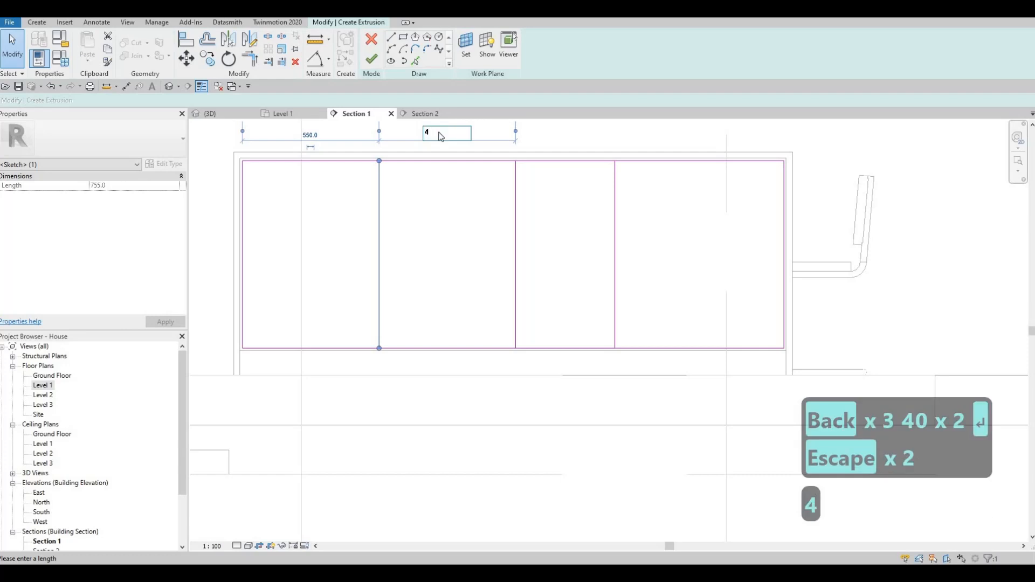
{"action": "type", "text": "10"}
{"action": "key", "text": "Return"}
{"action": "key", "text": "Escape"}
{"action": "key", "text": "Escape"}
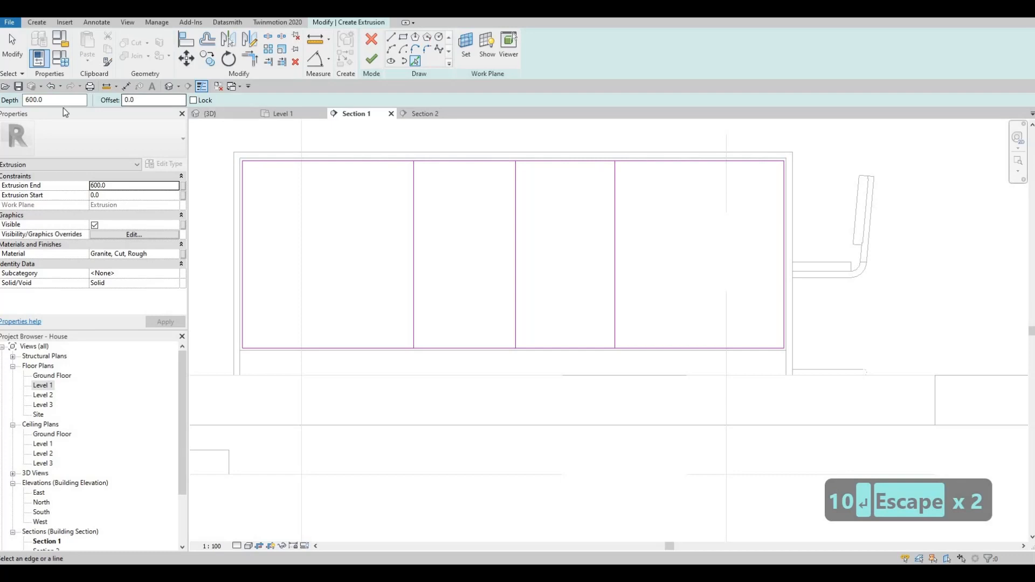
- Add parallel twin lines offset 10 beside two of the dividers with Pick Lines
{"action": "left_click", "coordinate": [153, 99]}
{"action": "type", "text": "10"}
{"action": "key", "text": "Return"}
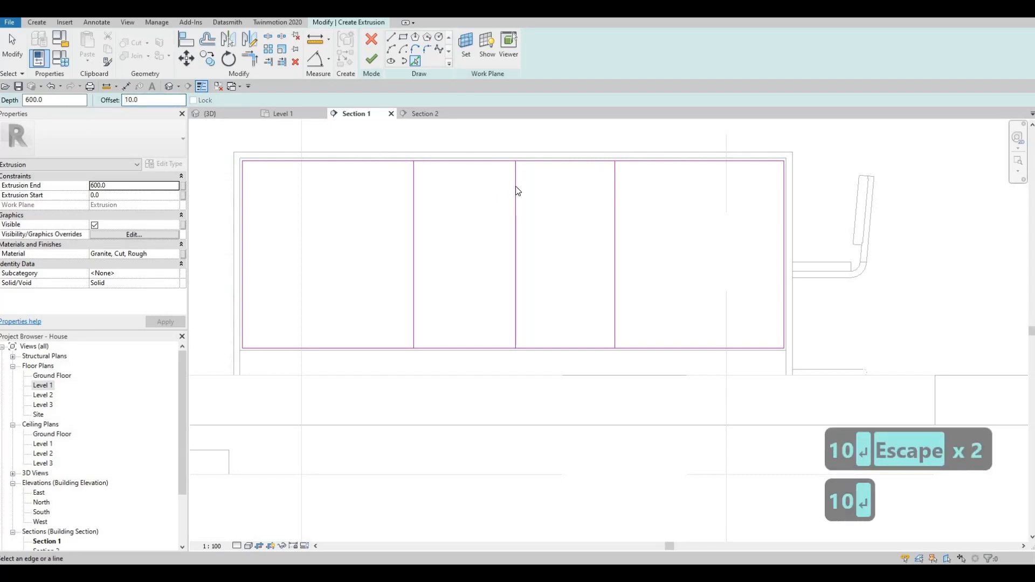
{"action": "left_click", "coordinate": [517, 231]}
{"action": "key", "text": "Escape"}
{"action": "key", "text": "Escape"}
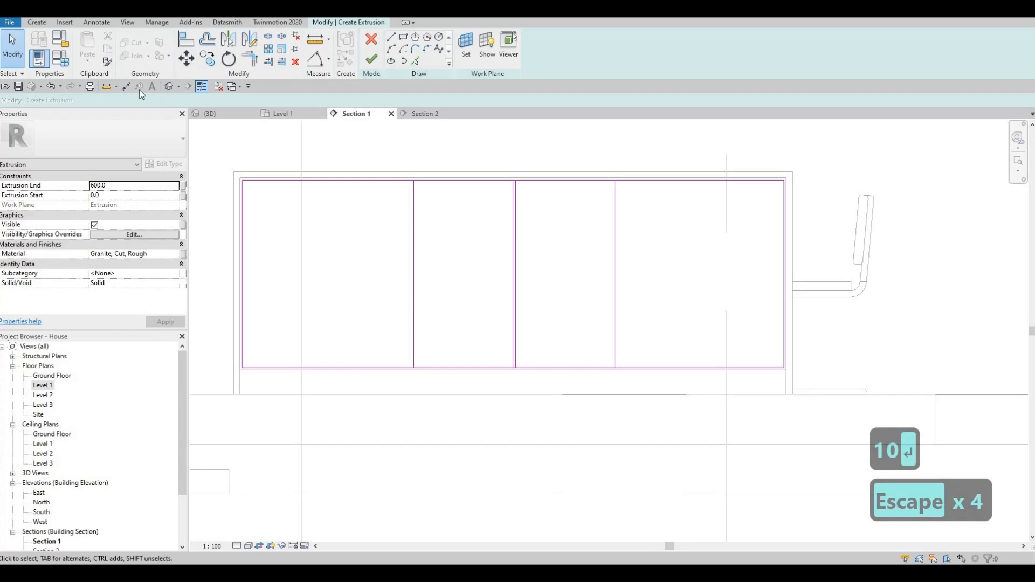
{"action": "type", "text": "10"}
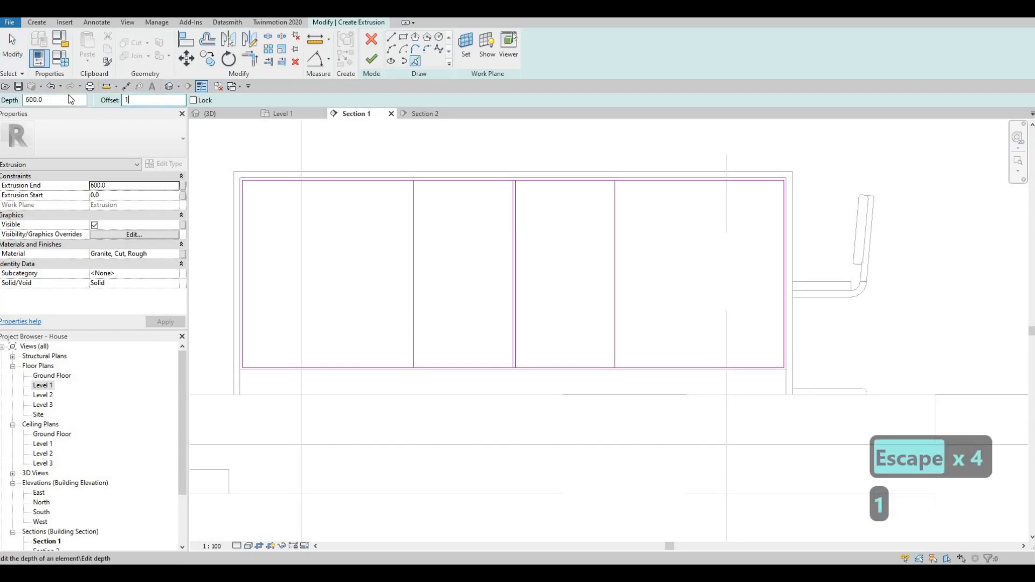
{"action": "key", "text": "Return"}
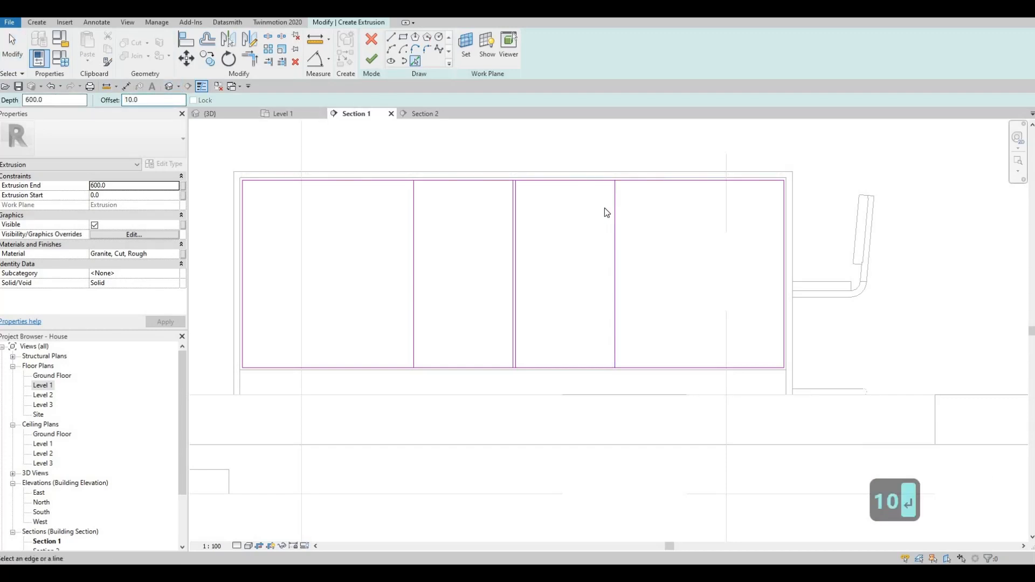
{"action": "left_click", "coordinate": [409, 213]}
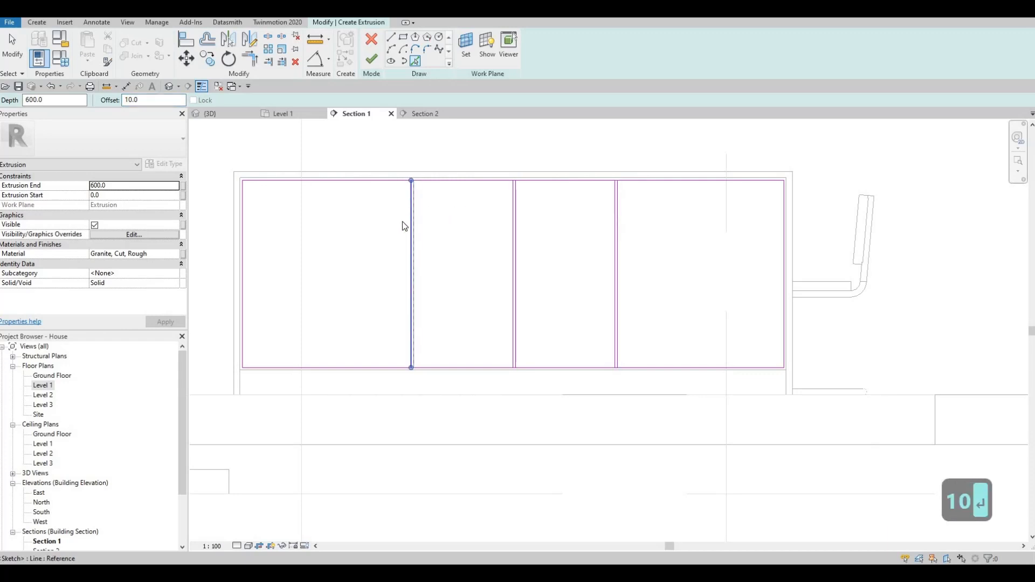
{"action": "key", "text": "Escape"}
{"action": "key", "text": "Escape"}
- Window-select the divider lines to prepare them for copying
{"action": "middle_click_drag", "start_coordinate": [387, 151], "coordinate": [390, 150]}
{"action": "key", "text": "Escape"}
{"action": "mouse_move", "coordinate": [386, 144]}
{"action": "left_mouse_down"}
{"action": "mouse_move", "coordinate": [519, 395]}
{"action": "mouse_move", "coordinate": [497, 382]}
{"action": "left_mouse_up"}
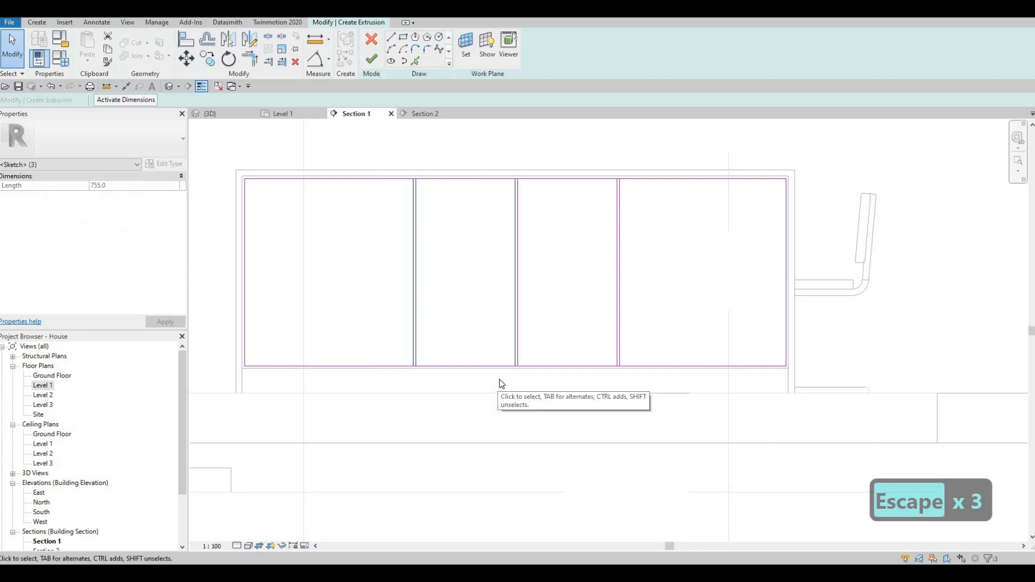
- Copy the selected divider lines with CO, then undo the misplaced copy
{"action": "key", "text": "c"}
{"action": "key", "text": "o"}
{"action": "scroll", "coordinate": [518, 173], "scroll_direction": "up", "scroll_amount": 3}
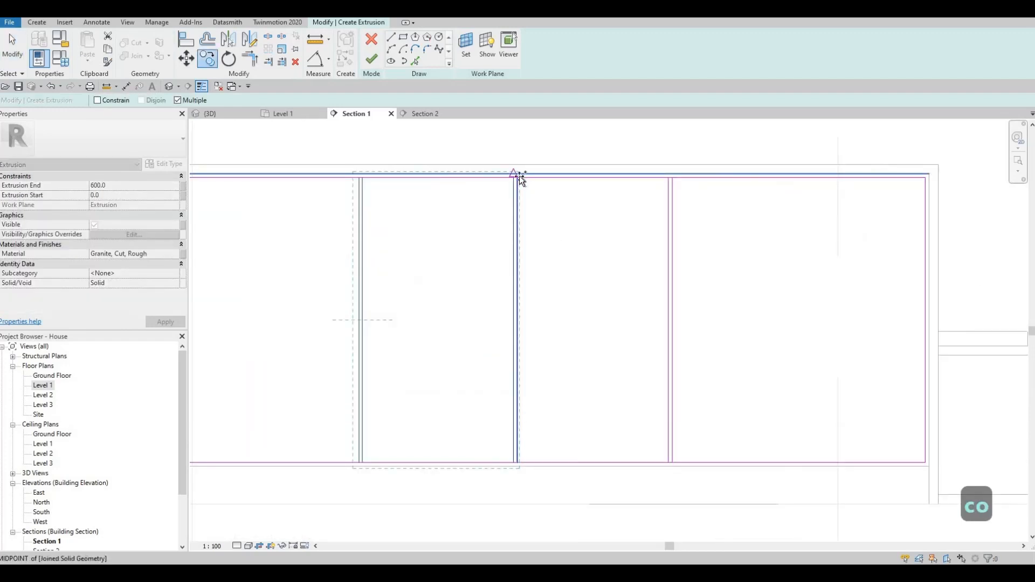
{"action": "left_click", "coordinate": [519, 176]}
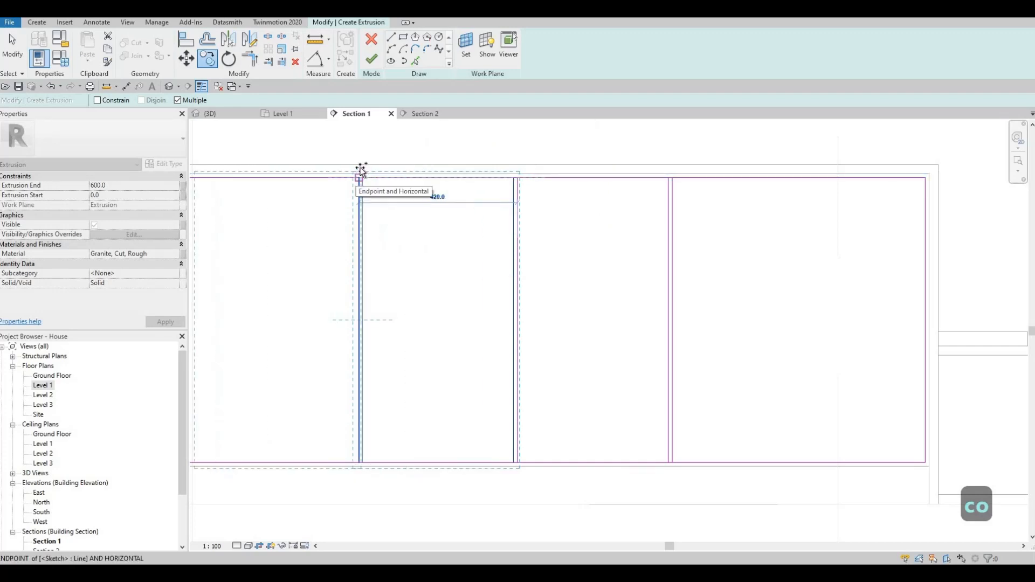
{"action": "scroll", "coordinate": [362, 183], "scroll_direction": "up", "scroll_amount": 2}
{"action": "left_click", "coordinate": [366, 174]}
{"action": "scroll", "coordinate": [366, 175], "scroll_direction": "down", "scroll_amount": 5}
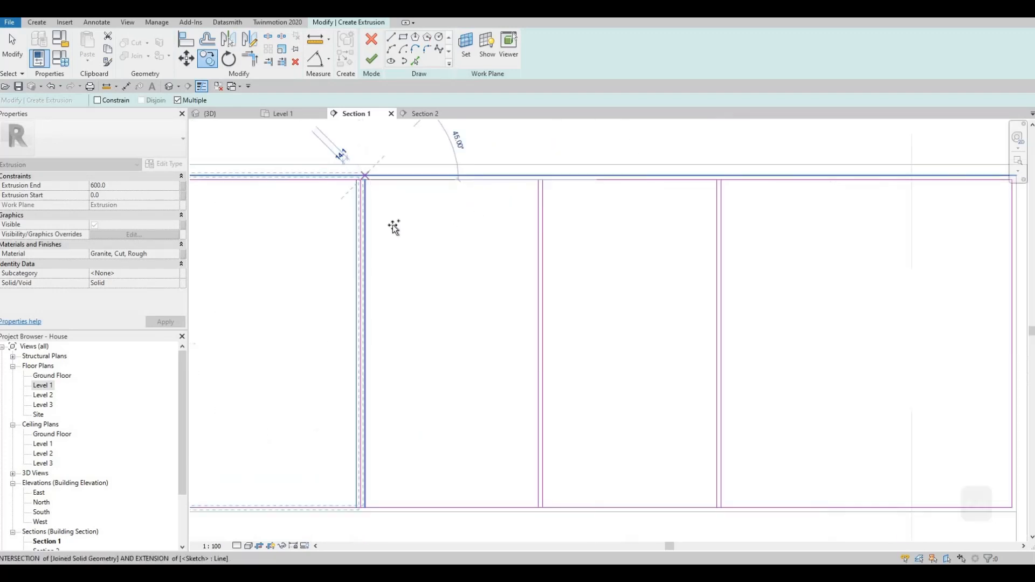
{"action": "scroll", "coordinate": [372, 197], "scroll_direction": "up", "scroll_amount": 2}
{"action": "key", "text": "Escape"}
{"action": "key", "text": "ctrl+z"}
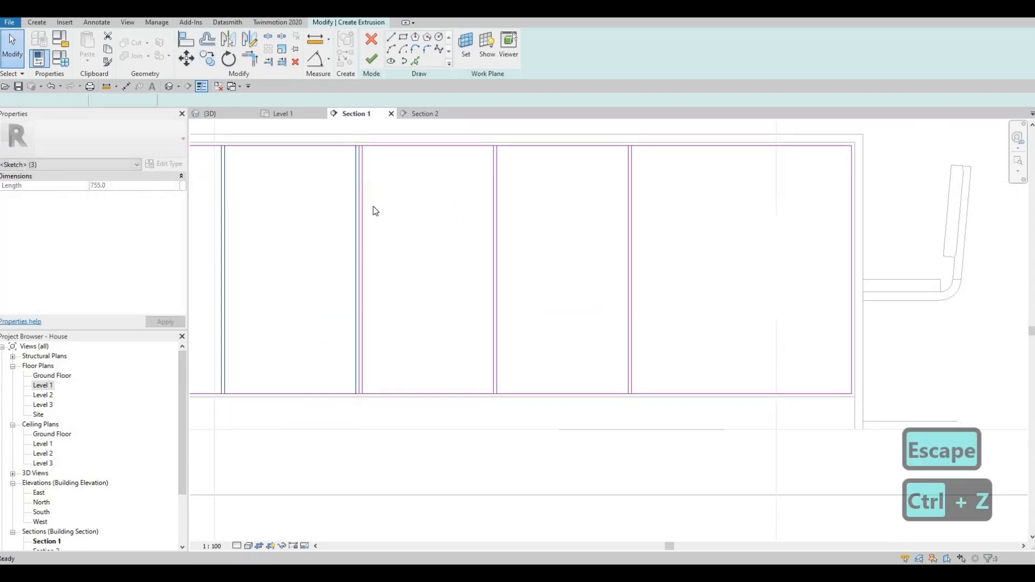
- Copy the middle divider 400 to the left
{"action": "scroll", "coordinate": [418, 154], "scroll_direction": "up", "scroll_amount": 5}
{"action": "middle_click_drag", "start_coordinate": [418, 153], "coordinate": [479, 196]}
{"action": "scroll", "coordinate": [406, 209], "scroll_direction": "up", "scroll_amount": 1}
{"action": "middle_click_drag", "start_coordinate": [406, 209], "coordinate": [479, 193]}
{"action": "scroll", "coordinate": [479, 193], "scroll_direction": "down", "scroll_amount": 3}
{"action": "key", "text": "Escape"}
{"action": "key", "text": "Escape"}
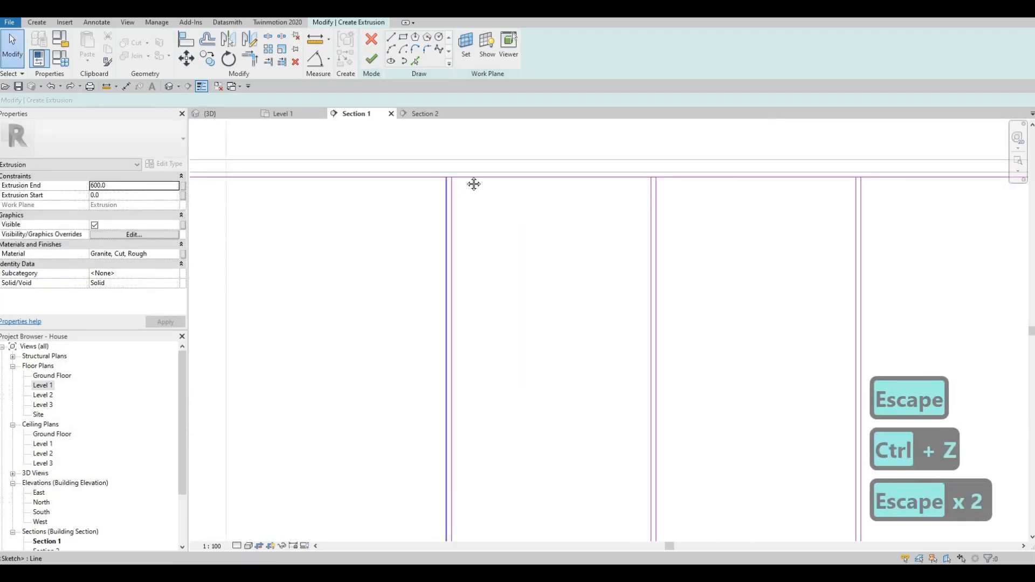
{"action": "scroll", "coordinate": [490, 185], "scroll_direction": "down", "scroll_amount": 2}
{"action": "key", "text": "Escape"}
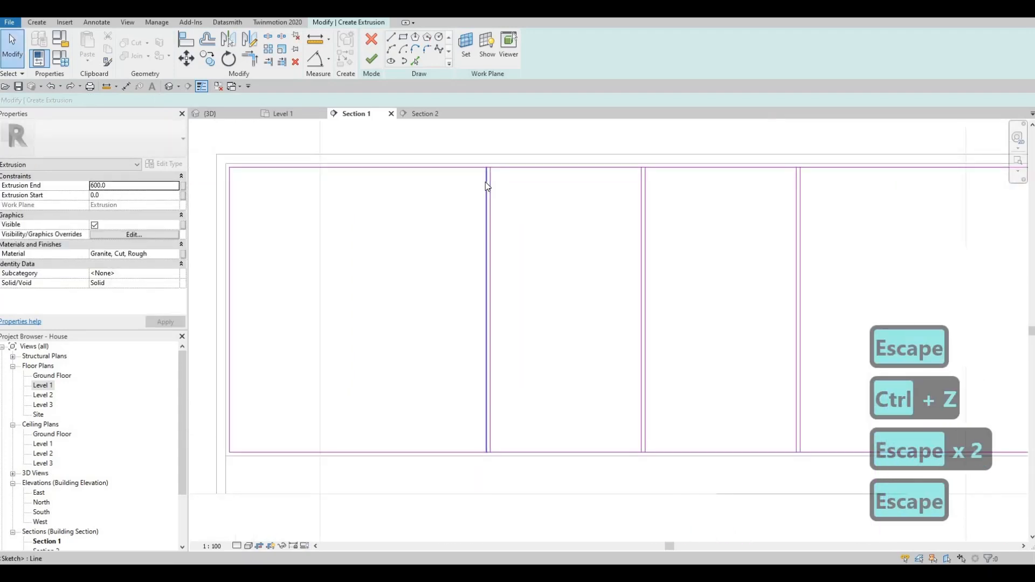
{"action": "left_click", "coordinate": [485, 182]}
{"action": "key", "text": "Escape"}
{"action": "key", "text": "Escape"}
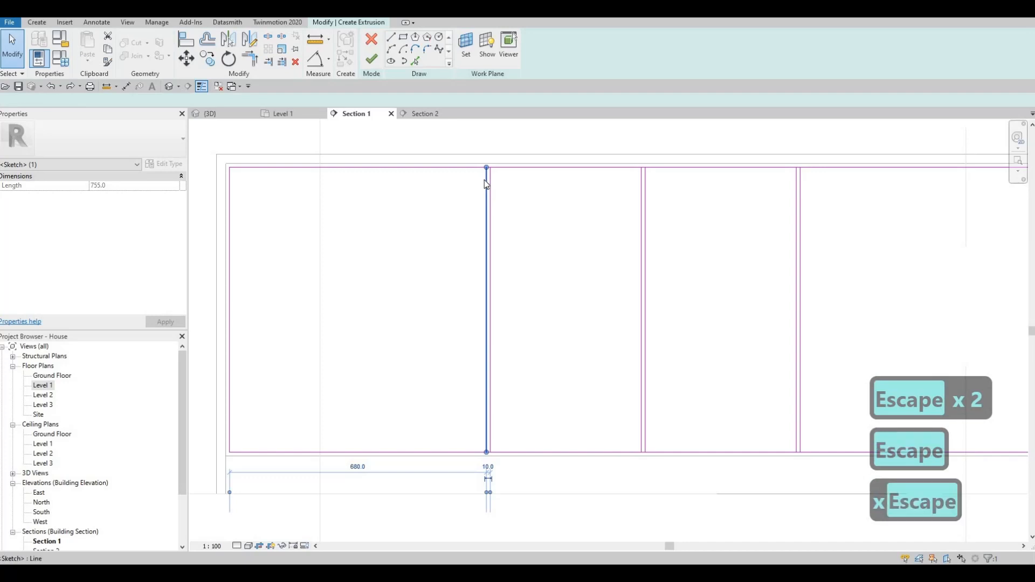
{"action": "left_click", "coordinate": [485, 181]}
{"action": "key", "text": "c"}
{"action": "key", "text": "o"}
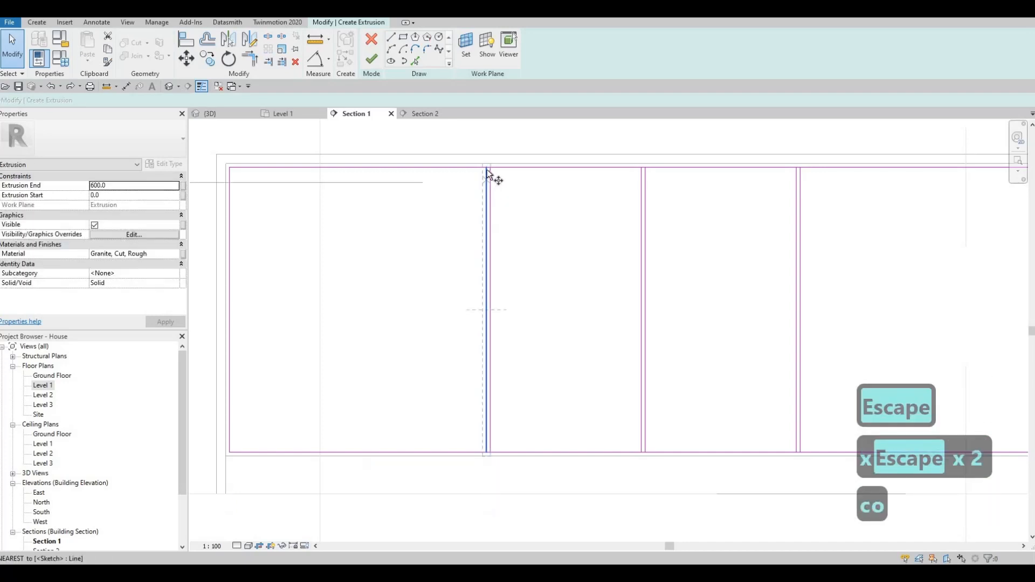
{"action": "left_click", "coordinate": [487, 170]}
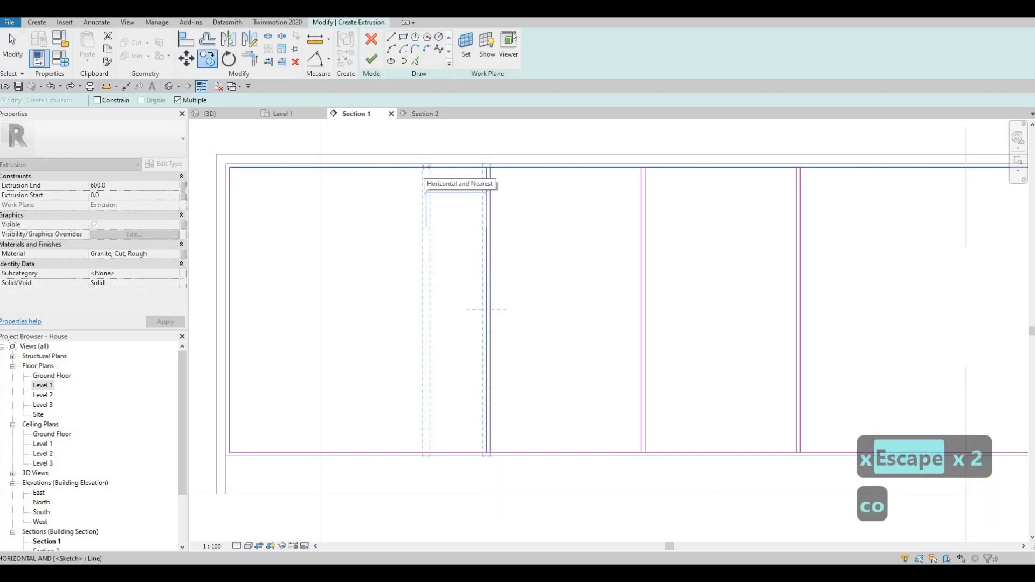
{"action": "type", "text": "400"}
{"action": "key", "text": "Return"}
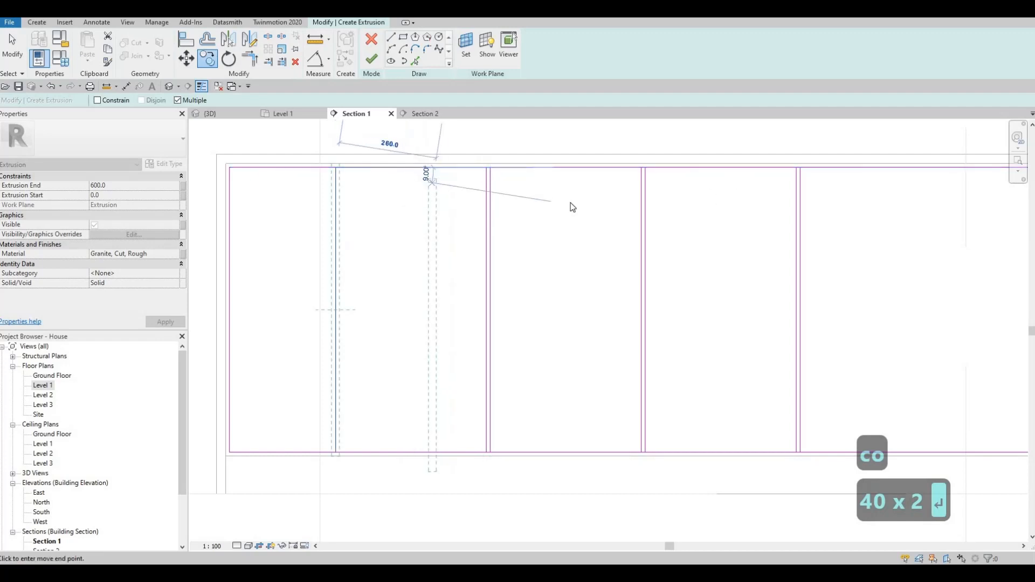
- Copy the right-hand divider 400 to the right
{"action": "middle_click_drag", "start_coordinate": [800, 181], "coordinate": [663, 189]}
{"action": "key", "text": "Escape"}
{"action": "key", "text": "Escape"}
{"action": "left_click", "coordinate": [663, 189]}
{"action": "key", "text": "c"}
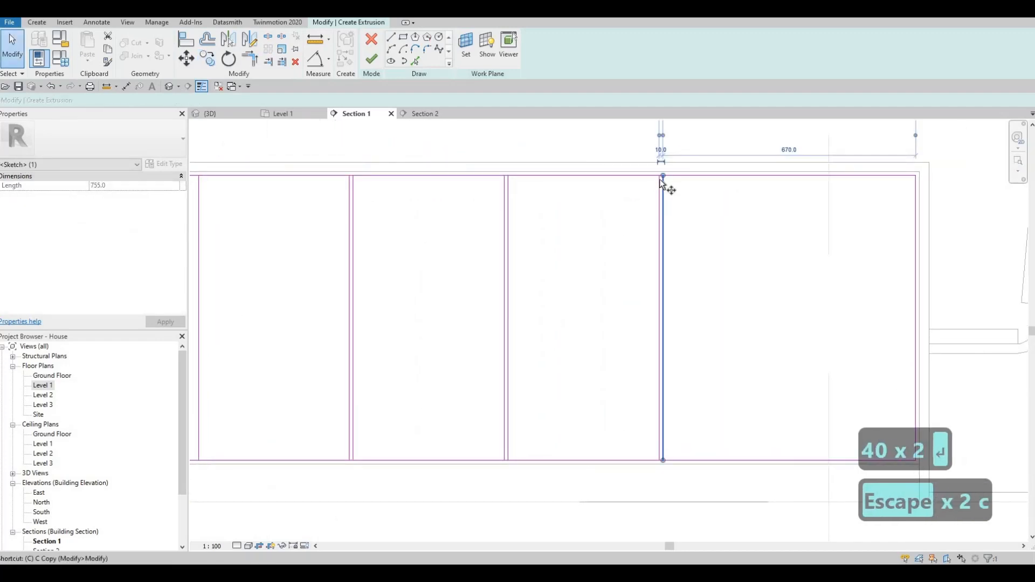
{"action": "key", "text": "o"}
{"action": "left_click", "coordinate": [663, 178]}
{"action": "left_click", "coordinate": [754, 176]}
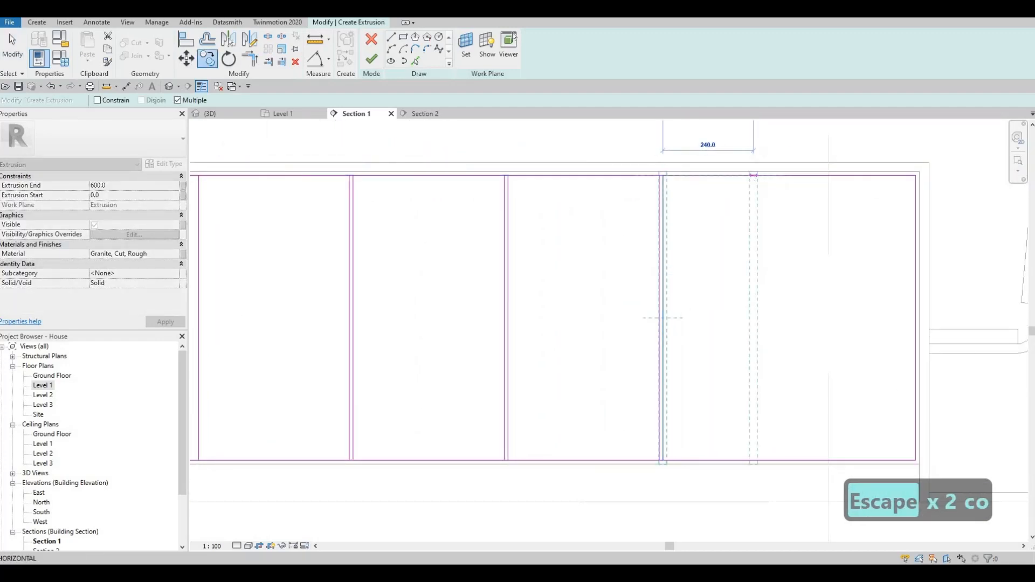
{"action": "type", "text": "400"}
{"action": "key", "text": "Return"}
{"action": "key", "text": "Escape"}
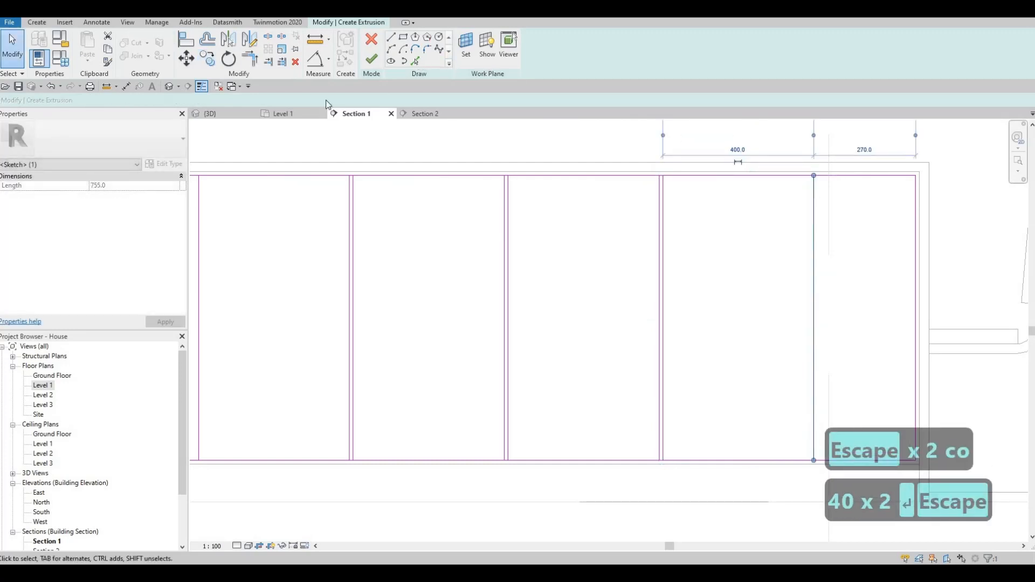
{"action": "left_click_drag", "start_coordinate": [149, 101], "coordinate": [76, 89]}
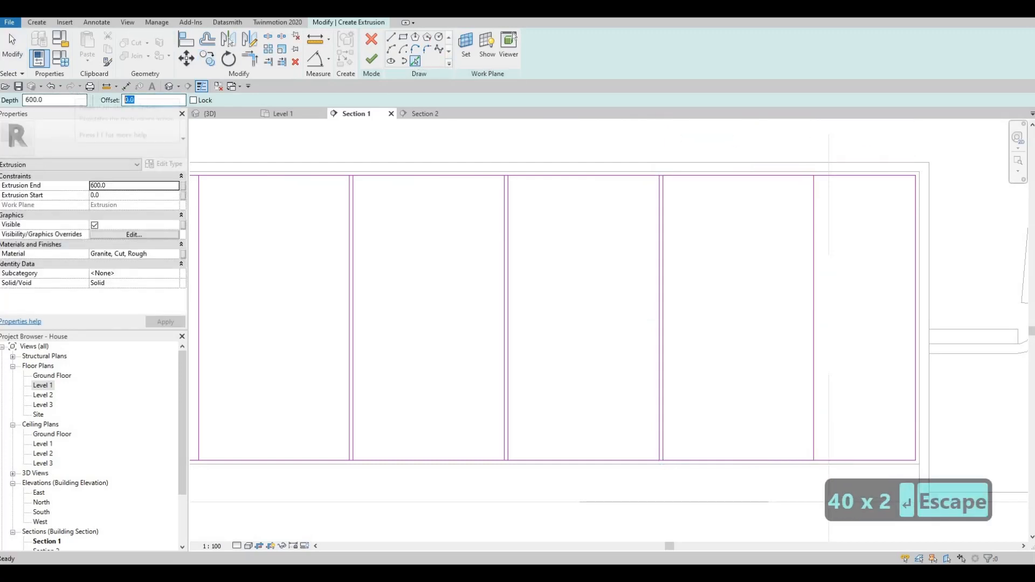
- Add a twin line offset 10 beside the right vertical divider
{"action": "type", "text": "10"}
{"action": "key", "text": "Return"}
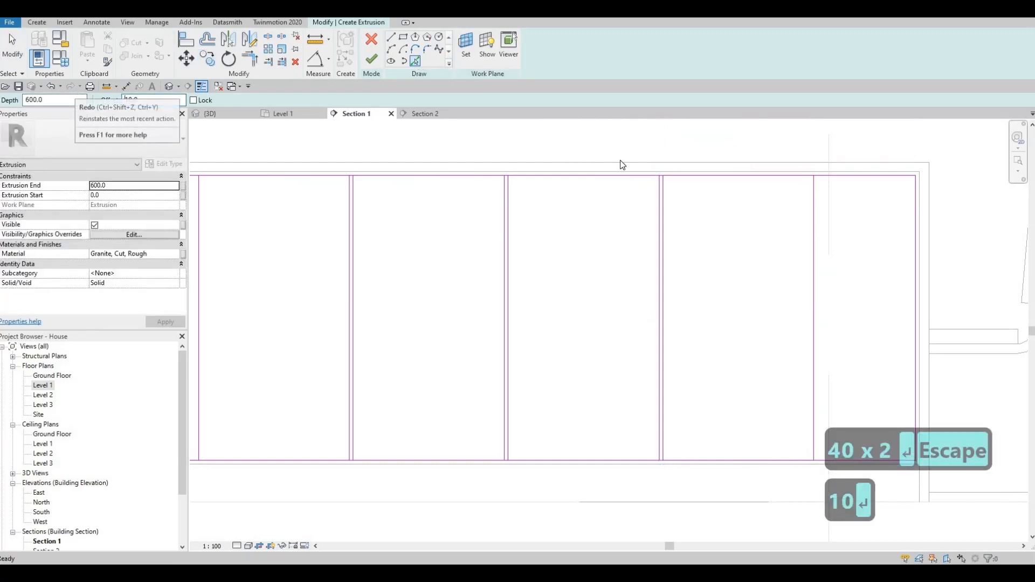
{"action": "left_click", "coordinate": [816, 213]}
{"action": "scroll", "coordinate": [577, 231], "scroll_direction": "down", "scroll_amount": 1}
{"action": "middle_click_drag", "start_coordinate": [330, 220], "coordinate": [426, 213]}
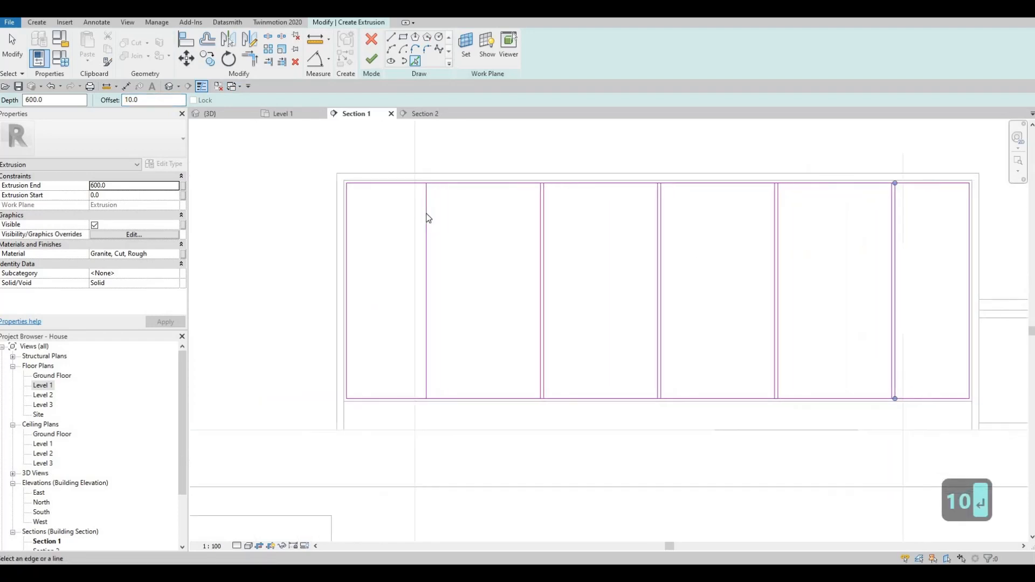
{"action": "key", "text": "Escape"}
{"action": "key", "text": "Escape"}
- Draw one horizontal divider across the second bay and two across the fifth bay
{"action": "left_click", "coordinate": [393, 38]}
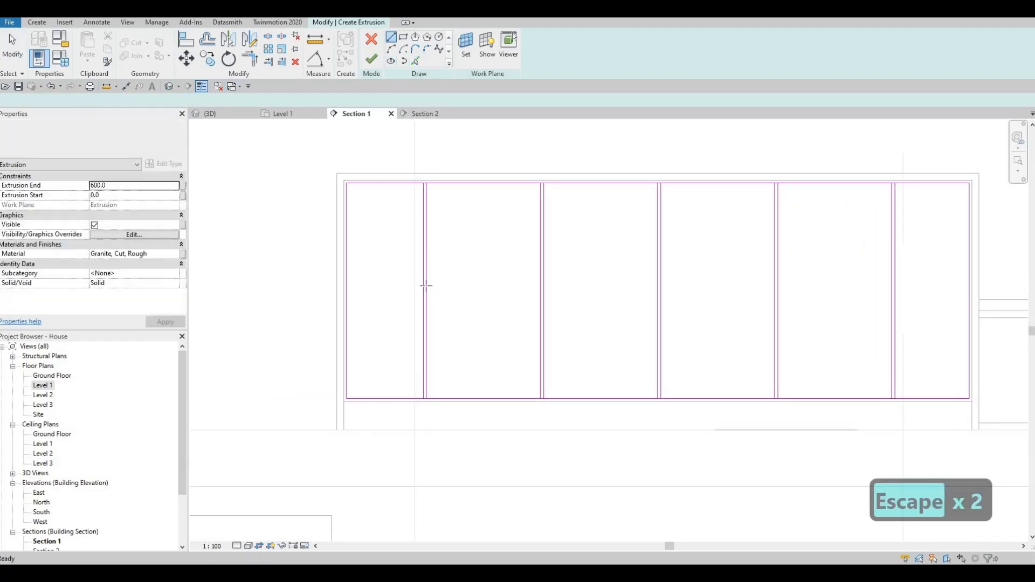
{"action": "left_click", "coordinate": [426, 292]}
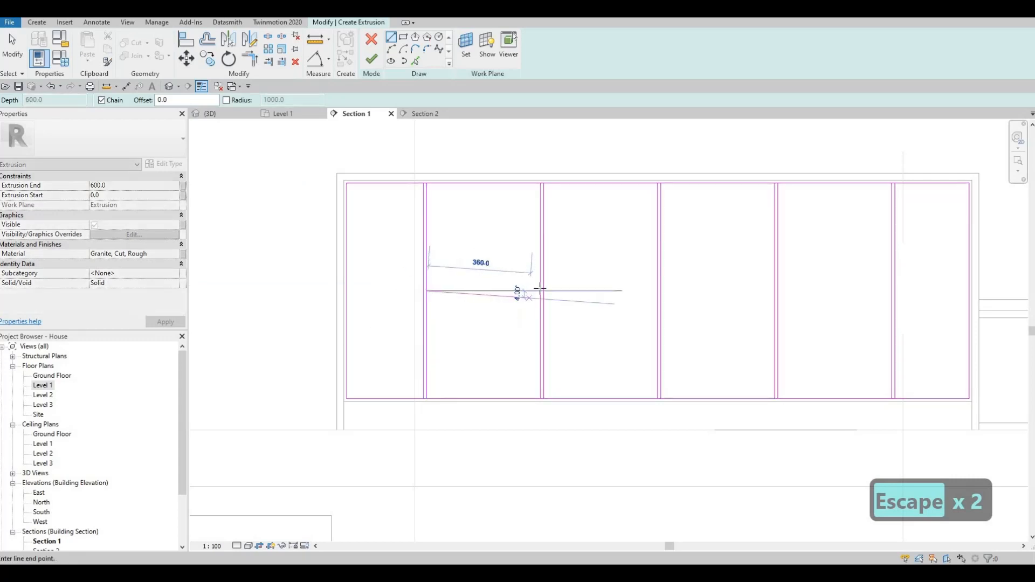
{"action": "left_click", "coordinate": [541, 292]}
{"action": "key", "text": "Escape"}
{"action": "left_click", "coordinate": [778, 235]}
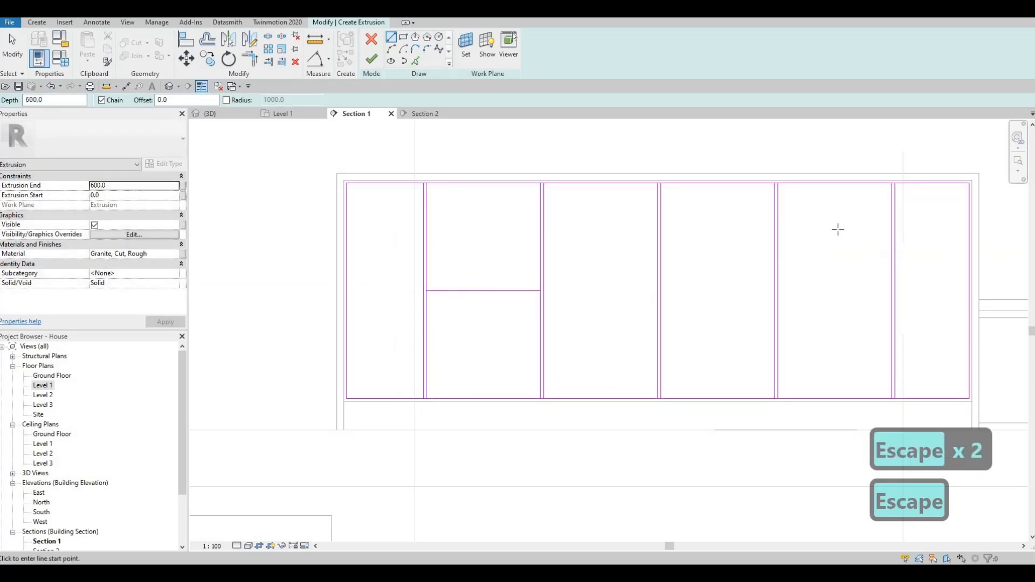
{"action": "left_click", "coordinate": [893, 235]}
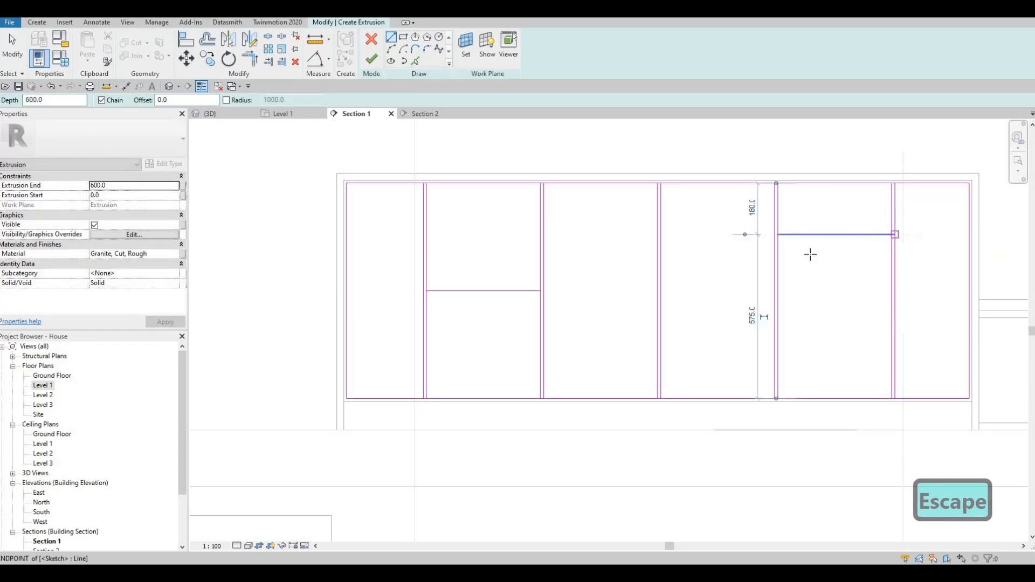
{"action": "key", "text": "Escape"}
{"action": "left_click", "coordinate": [880, 299]}
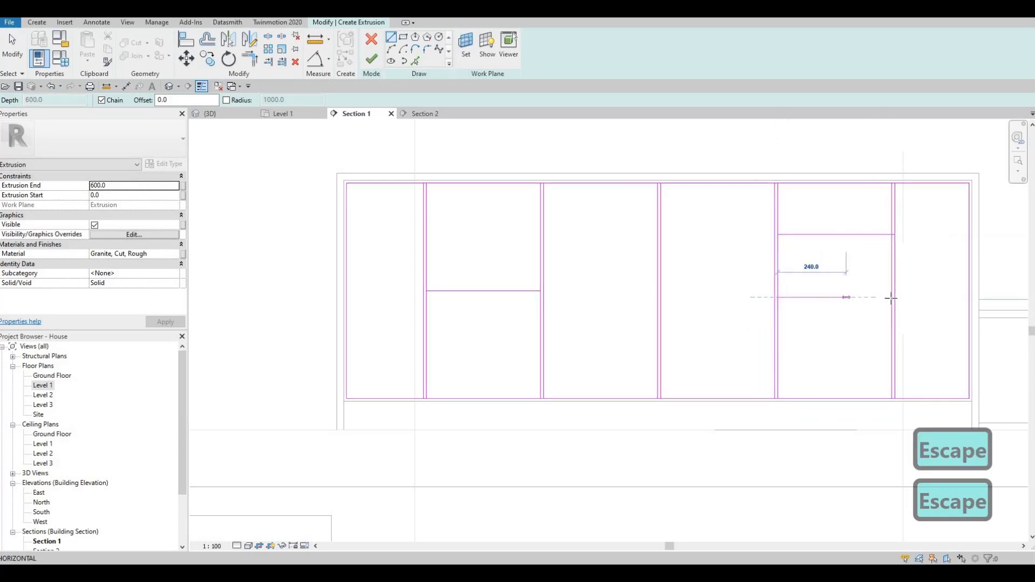
{"action": "left_click", "coordinate": [893, 297]}
{"action": "key", "text": "Escape"}
{"action": "key", "text": "Escape"}
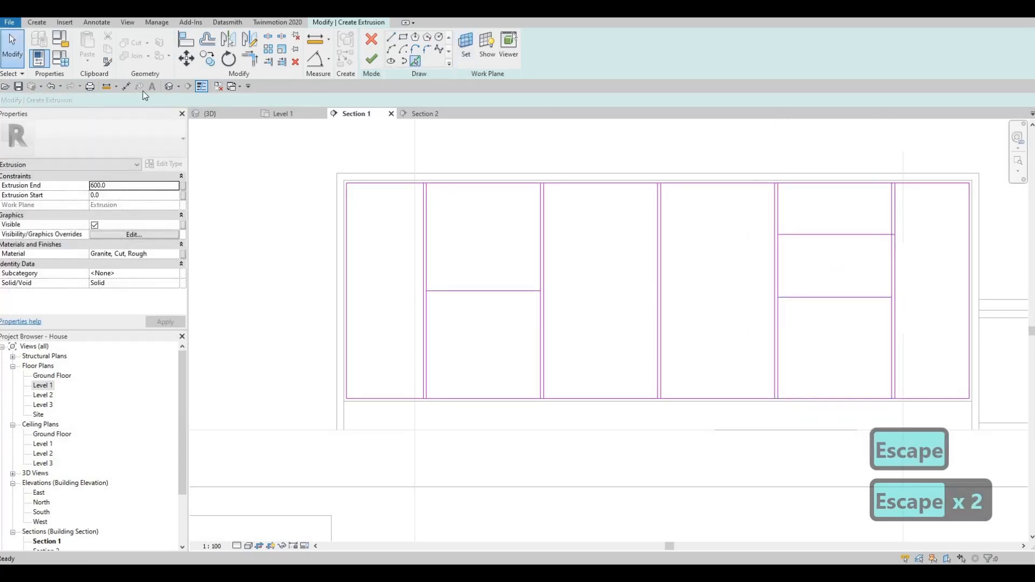
- Add a line offset 10 below the fifth bay's upper horizontal divider
{"action": "left_click", "coordinate": [154, 100]}
{"action": "type", "text": "10"}
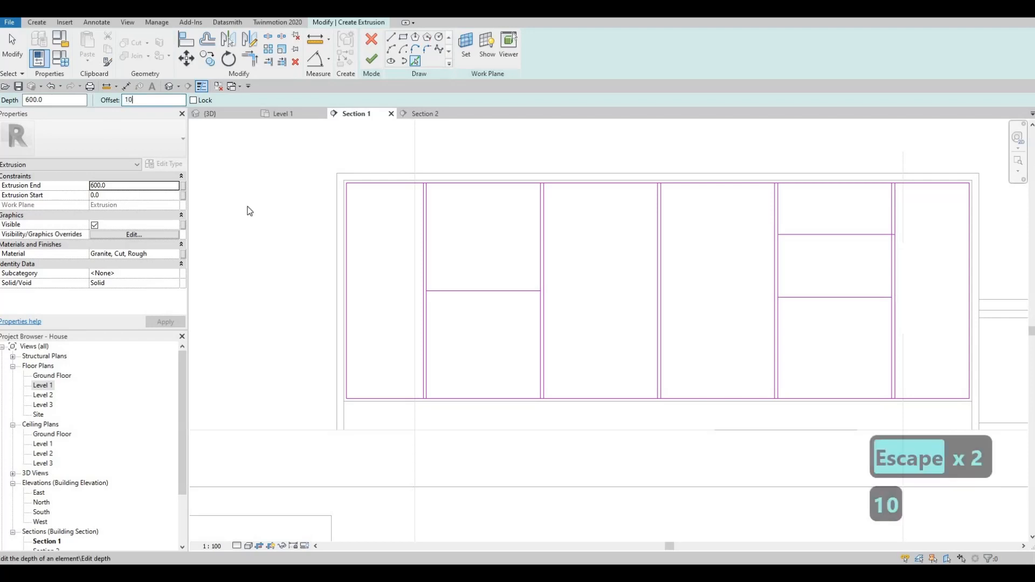
{"action": "key", "text": "Return"}
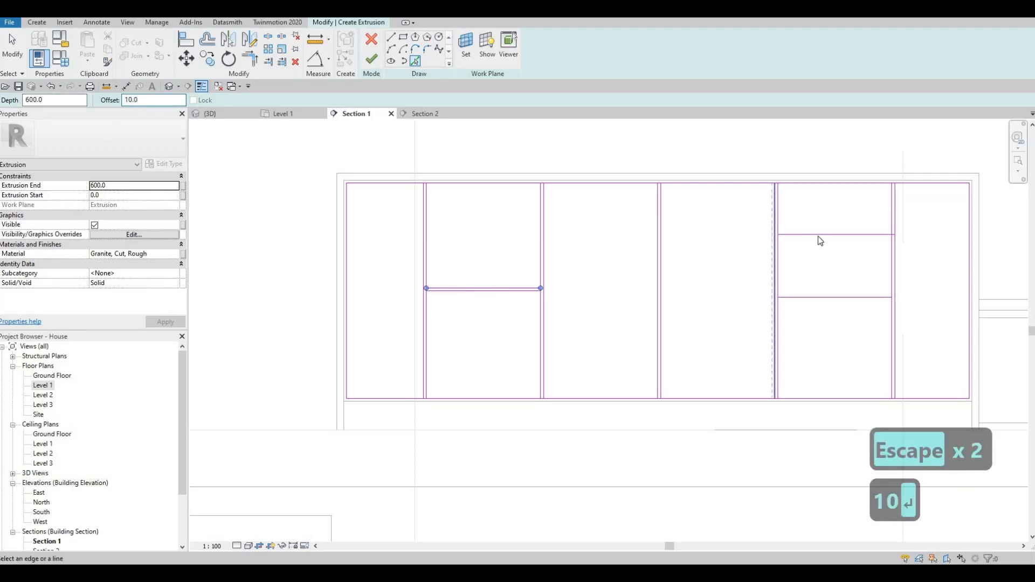
{"action": "left_click", "coordinate": [817, 236]}
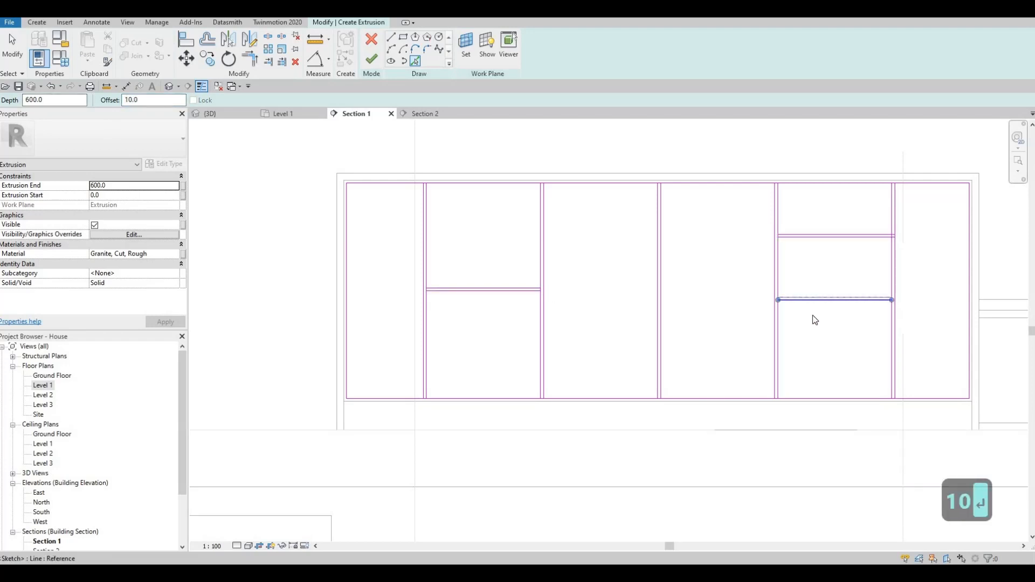
{"action": "key", "text": "Escape"}
{"action": "key", "text": "Escape"}
{"action": "key", "text": "Escape"}
- Split the sketch's top and bottom edges at each vertical divider with SL
{"action": "key", "text": "s"}
{"action": "key", "text": "l"}
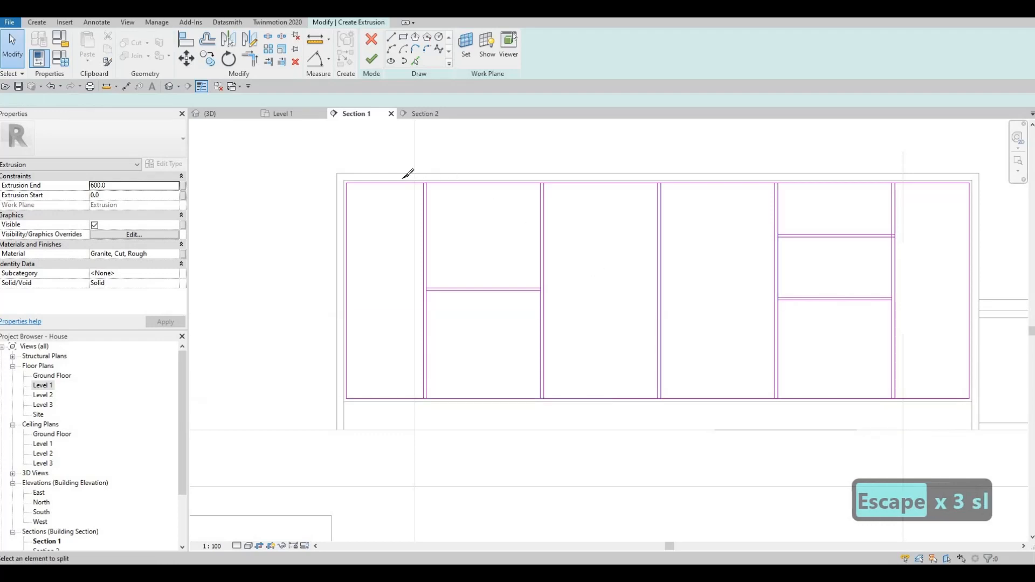
{"action": "scroll", "coordinate": [410, 175], "scroll_direction": "up", "scroll_amount": 2}
{"action": "left_click", "coordinate": [591, 181]}
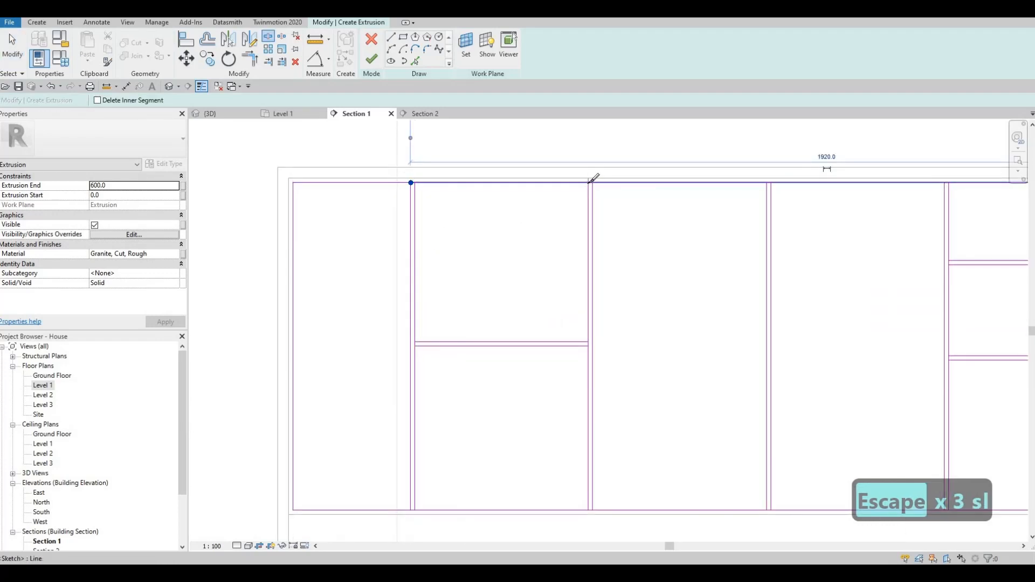
{"action": "left_click", "coordinate": [771, 183]}
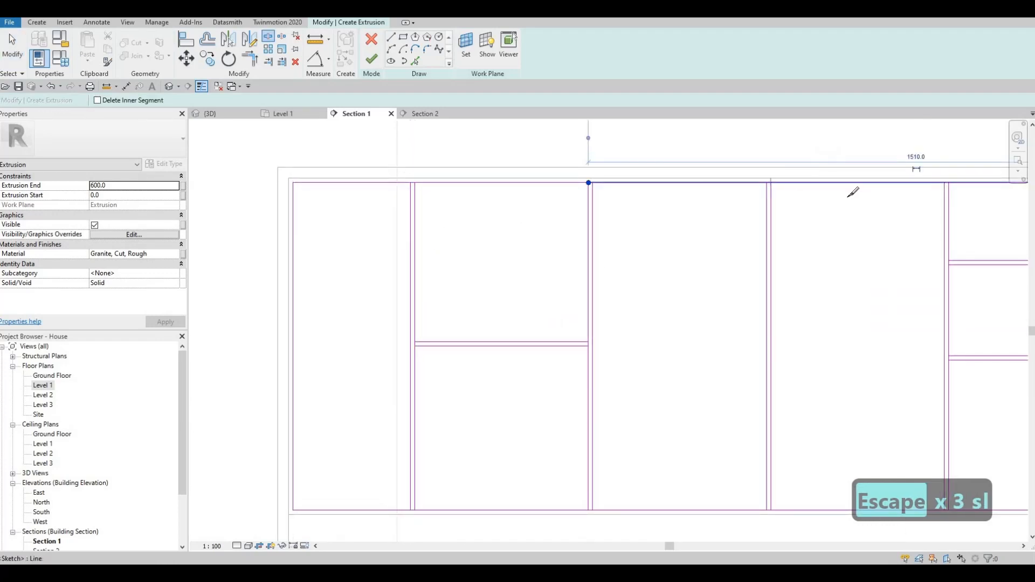
{"action": "middle_click_drag", "start_coordinate": [945, 183], "coordinate": [673, 180]}
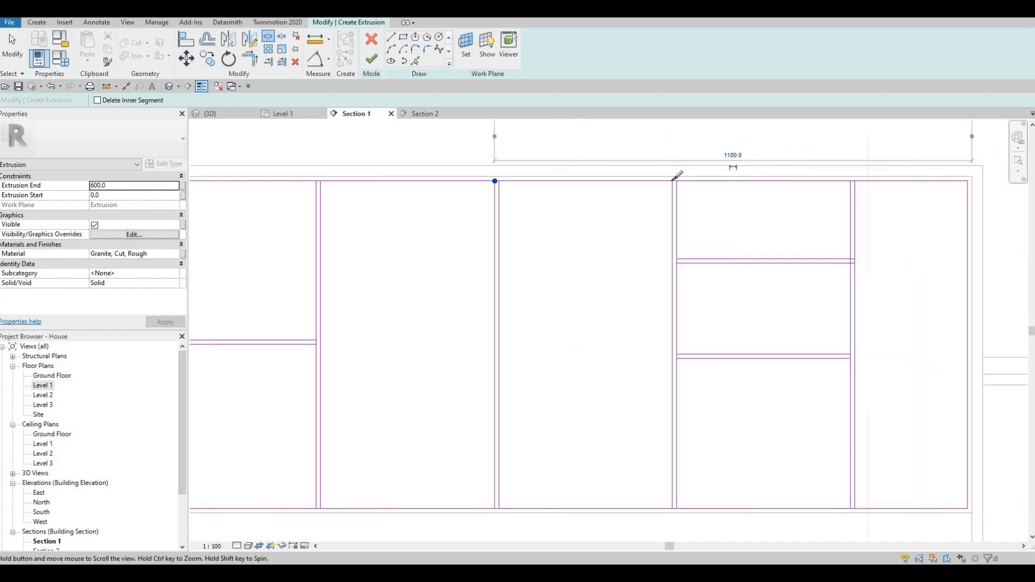
{"action": "left_click", "coordinate": [853, 181]}
{"action": "middle_click_drag", "start_coordinate": [852, 508], "coordinate": [858, 429]}
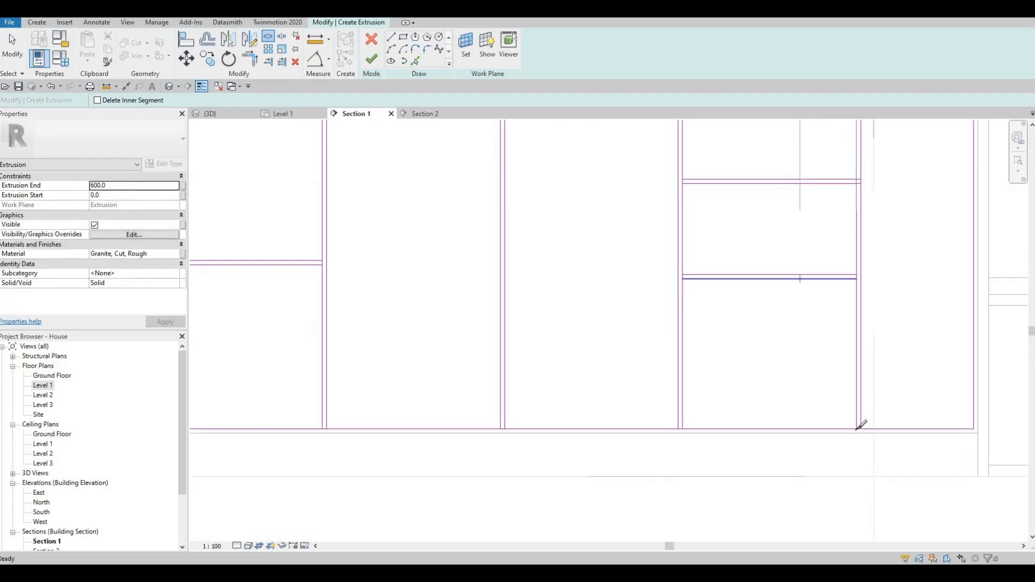
{"action": "left_click", "coordinate": [857, 430]}
{"action": "left_click", "coordinate": [679, 429]}
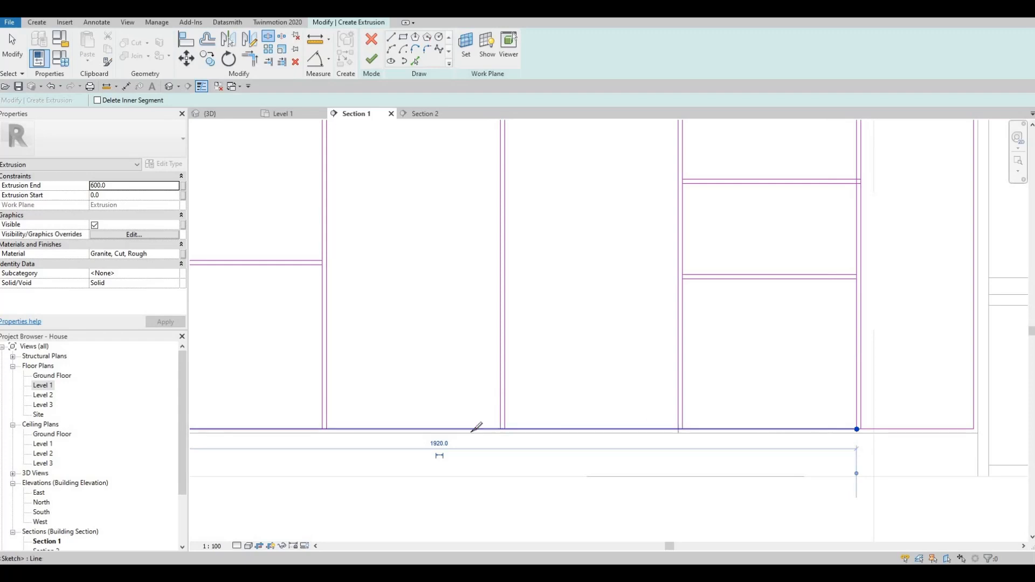
{"action": "left_click", "coordinate": [501, 429]}
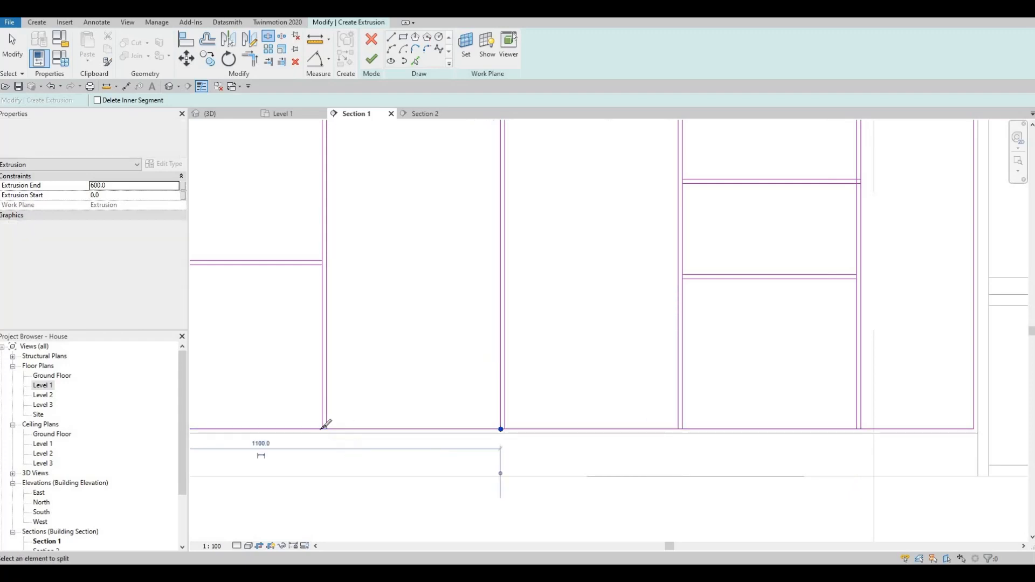
- Split the vertical dividers where the horizontal panel lines meet them
{"action": "middle_click_drag", "start_coordinate": [572, 333], "coordinate": [603, 330]}
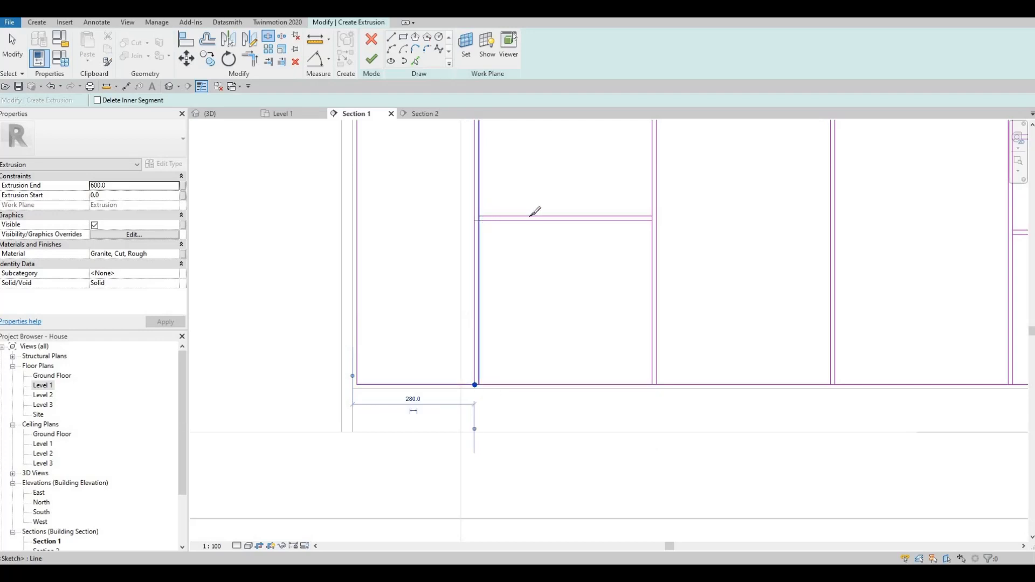
{"action": "left_click", "coordinate": [652, 216]}
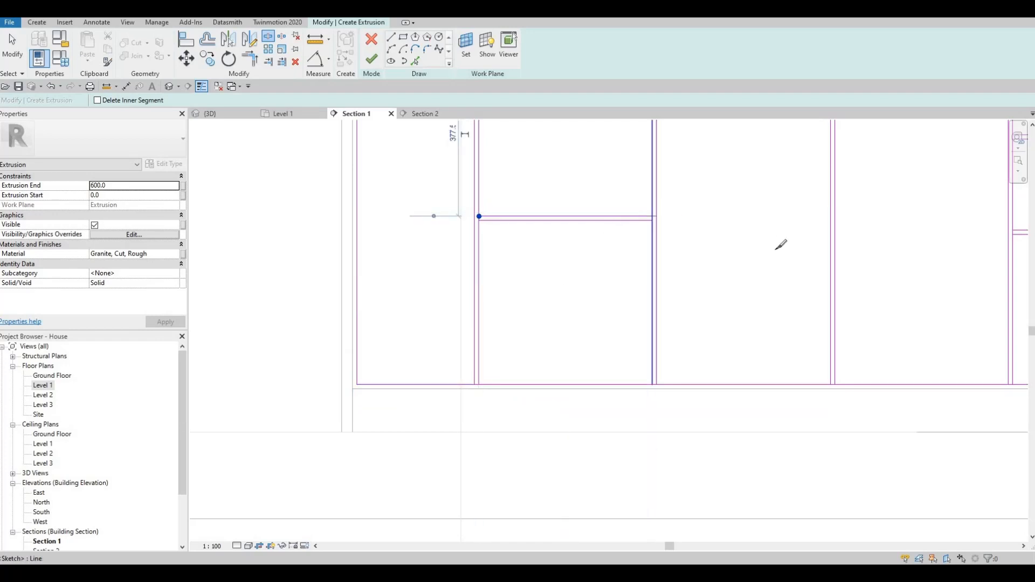
{"action": "scroll", "coordinate": [618, 221], "scroll_direction": "down", "scroll_amount": 4}
{"action": "middle_click_drag", "start_coordinate": [841, 162], "coordinate": [585, 192]}
{"action": "scroll", "coordinate": [584, 191], "scroll_direction": "up", "scroll_amount": 6}
{"action": "left_click", "coordinate": [584, 190]}
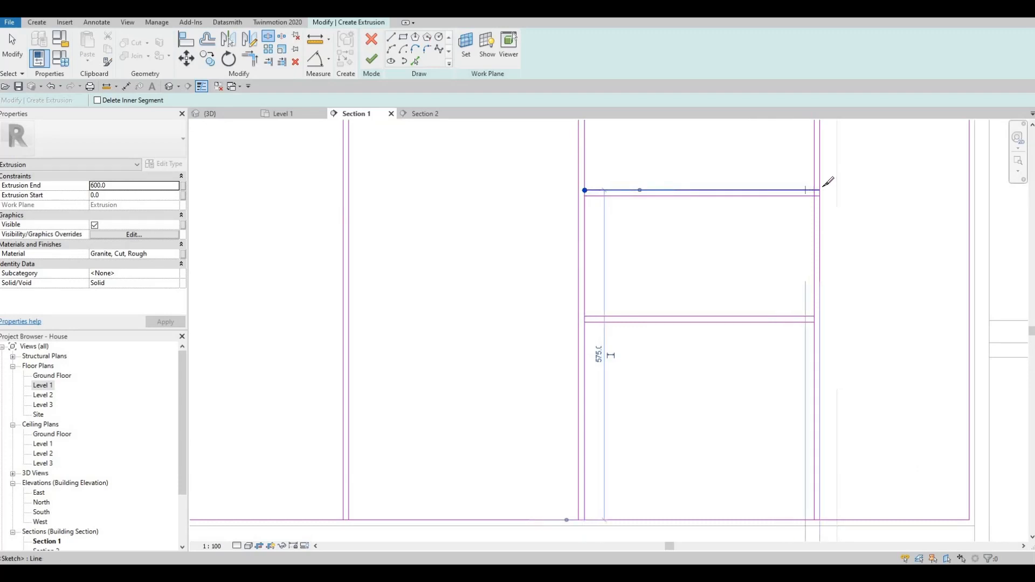
{"action": "scroll", "coordinate": [828, 182], "scroll_direction": "up", "scroll_amount": 3}
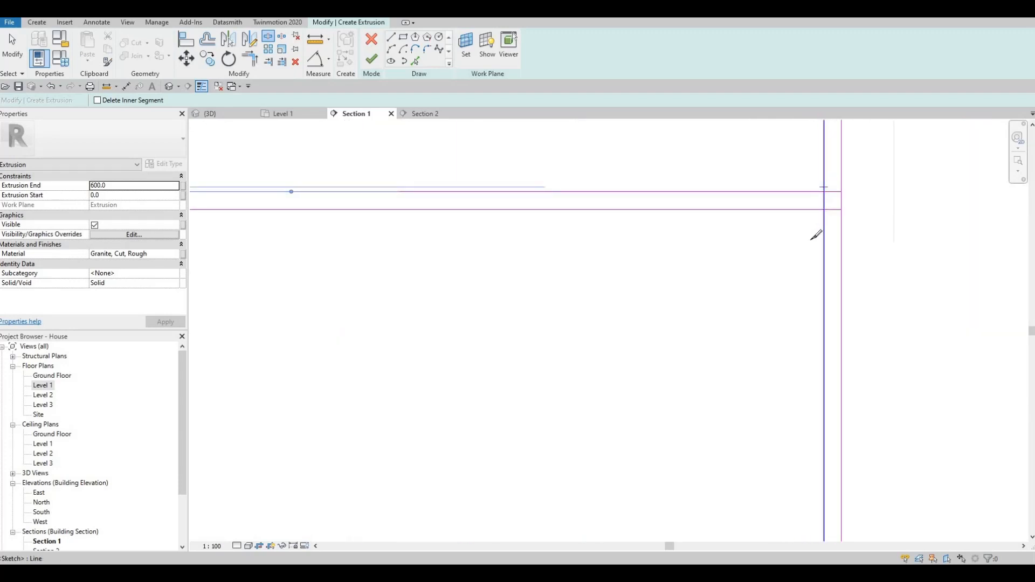
{"action": "left_click", "coordinate": [824, 188]}
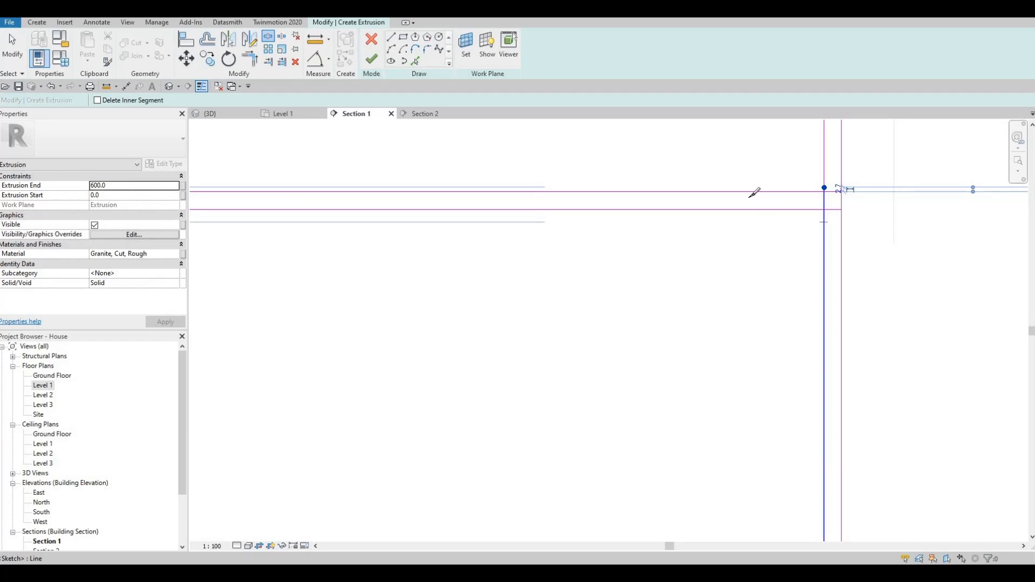
{"action": "scroll", "coordinate": [763, 173], "scroll_direction": "down", "scroll_amount": 3}
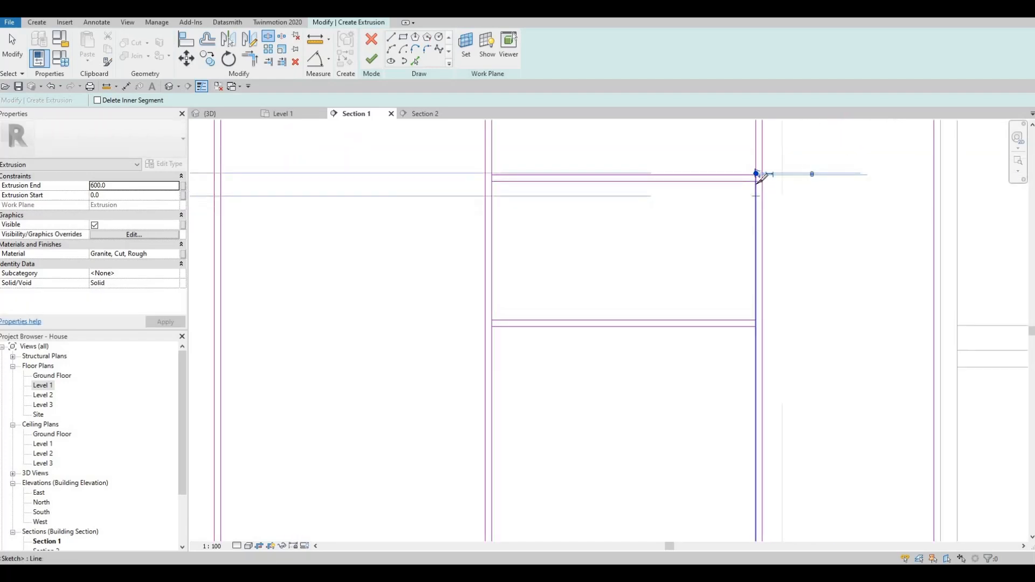
{"action": "scroll", "coordinate": [760, 177], "scroll_direction": "up", "scroll_amount": 1}
{"action": "left_click", "coordinate": [756, 377]}
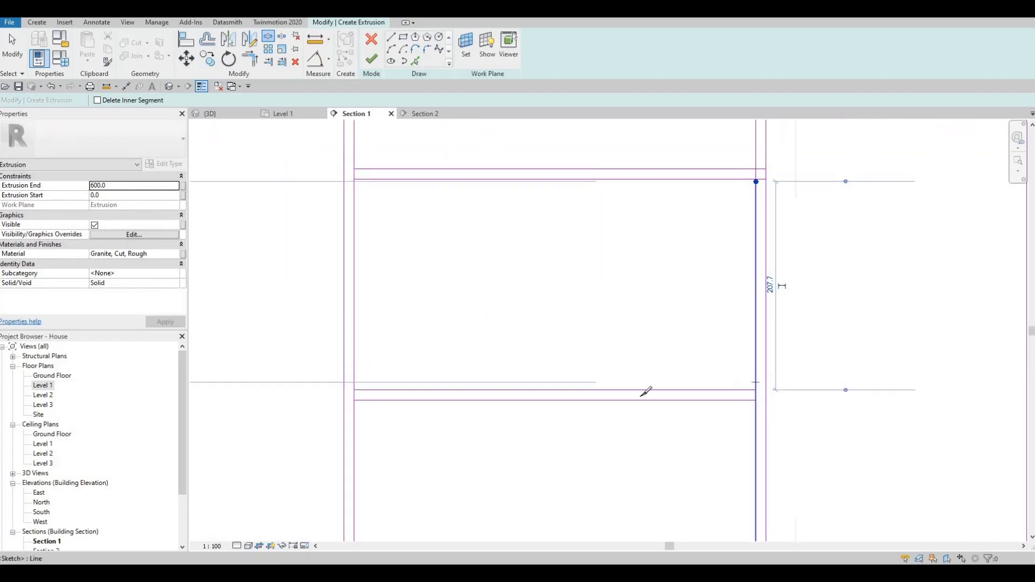
{"action": "middle_click_drag", "start_coordinate": [417, 342], "coordinate": [501, 283]}
{"action": "left_click", "coordinate": [440, 321]}
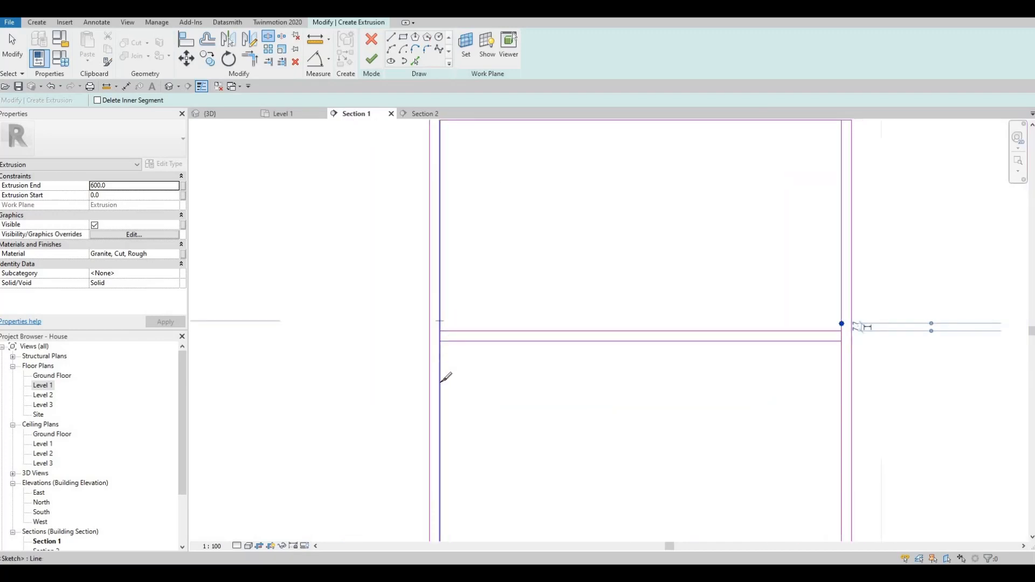
{"action": "scroll", "coordinate": [513, 307], "scroll_direction": "down", "scroll_amount": 5}
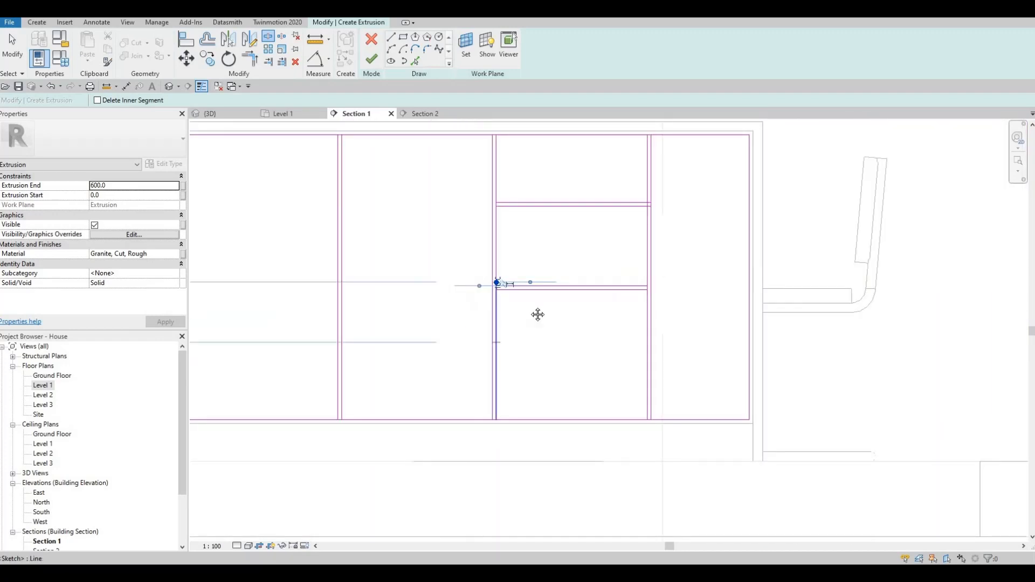
{"action": "key", "text": "Escape"}
{"action": "key", "text": "Escape"}
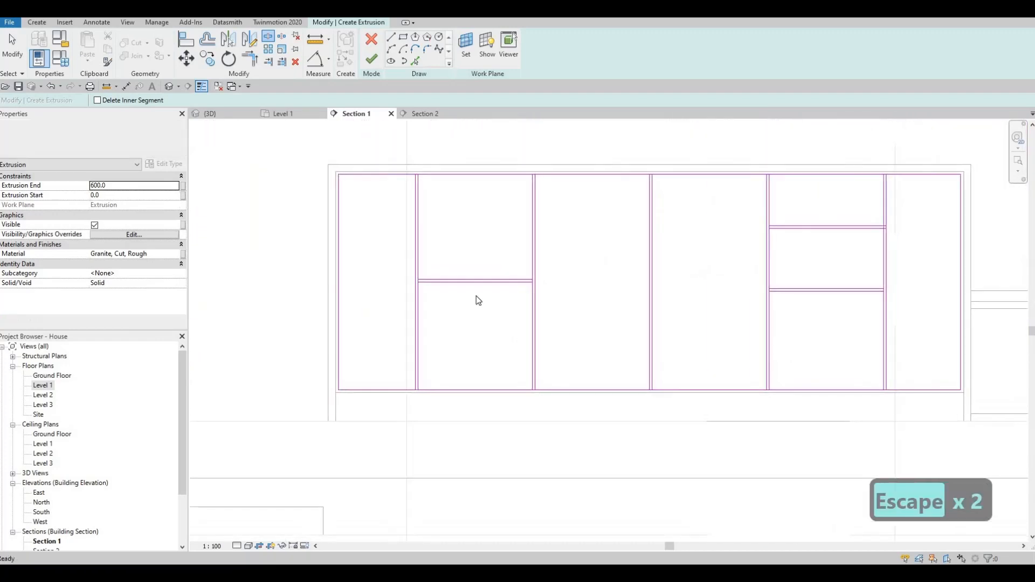
- Trim the panel sketch lines at the top and bottom corners with TR into closed corners
{"action": "key", "text": "t"}
{"action": "key", "text": "r"}
{"action": "scroll", "coordinate": [393, 153], "scroll_direction": "up", "scroll_amount": 2}
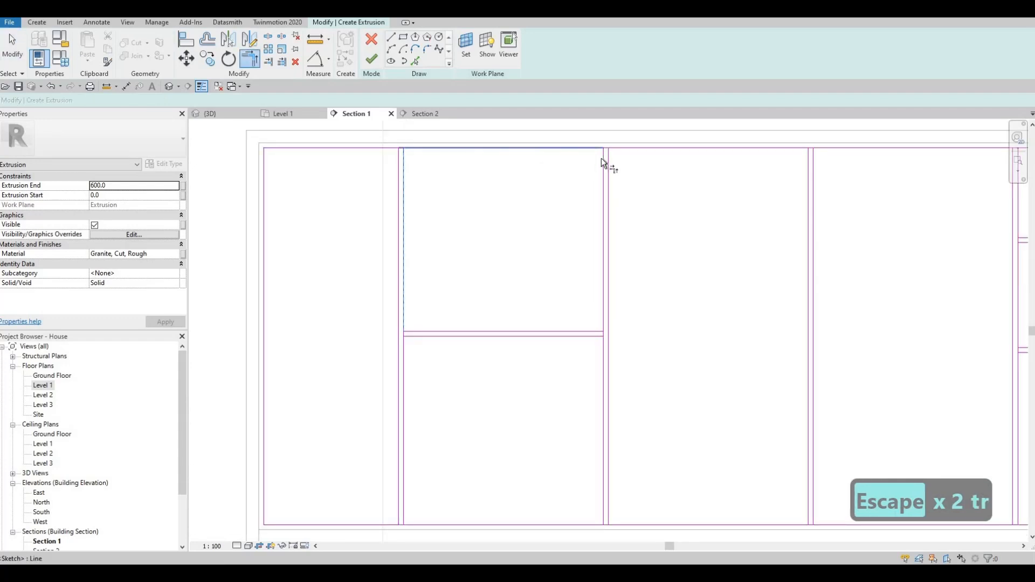
{"action": "left_click", "coordinate": [811, 171]}
{"action": "middle_click_drag", "start_coordinate": [735, 208], "coordinate": [687, 192]}
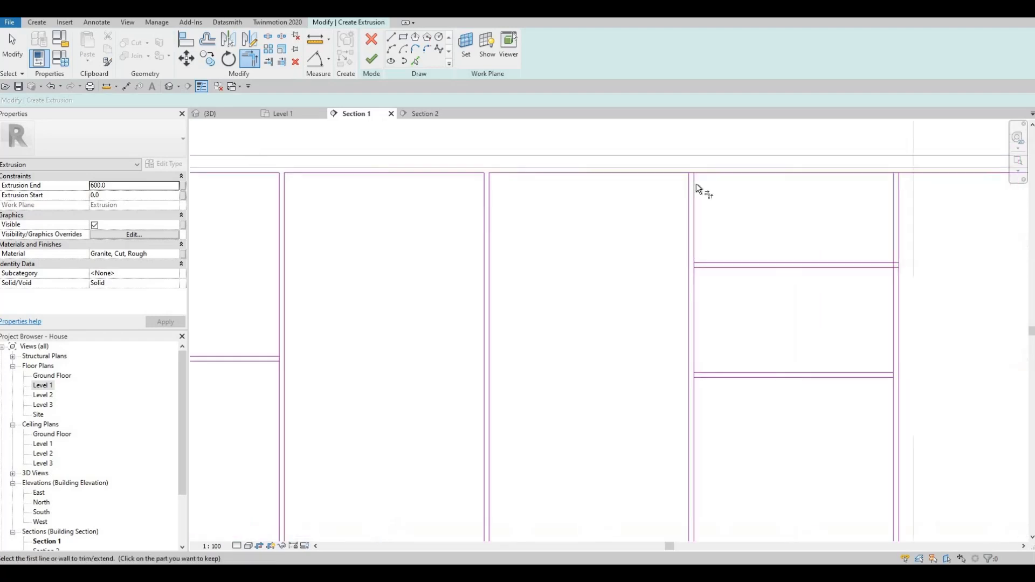
{"action": "left_click", "coordinate": [695, 183]}
{"action": "left_click", "coordinate": [899, 185]}
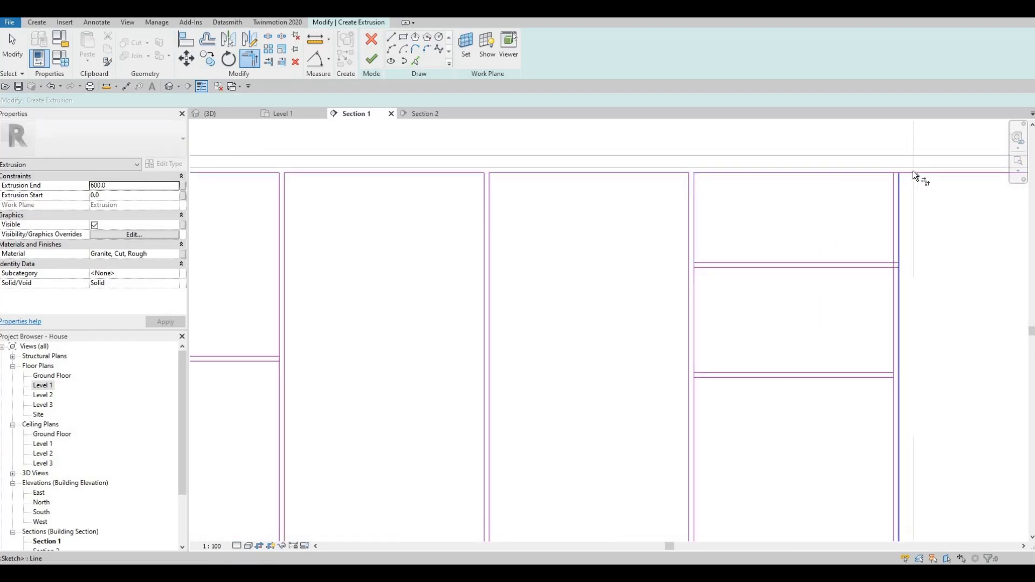
{"action": "left_click", "coordinate": [914, 171]}
{"action": "scroll", "coordinate": [807, 354], "scroll_direction": "down", "scroll_amount": 3}
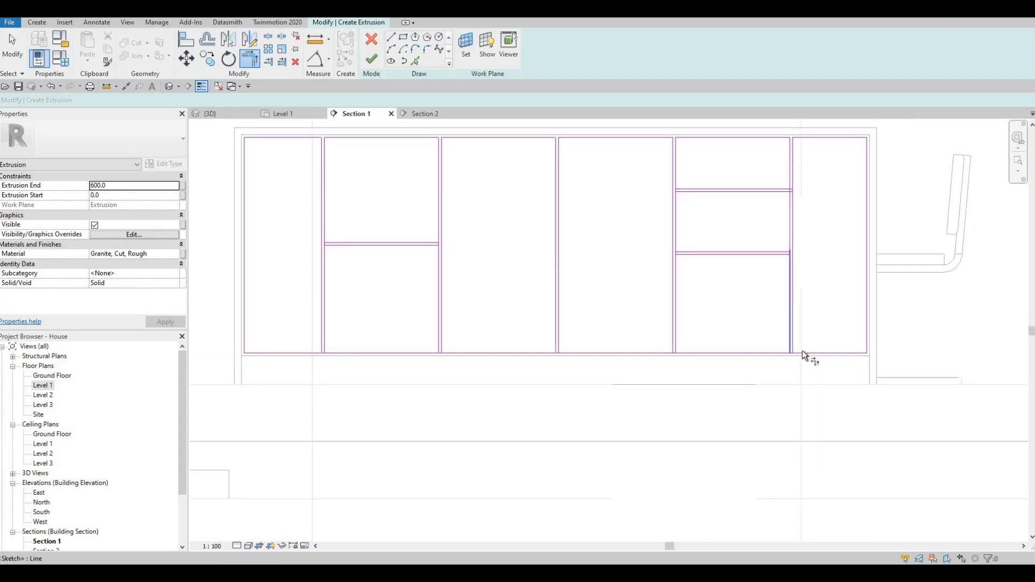
{"action": "left_click", "coordinate": [804, 351]}
{"action": "scroll", "coordinate": [791, 337], "scroll_direction": "up", "scroll_amount": 3}
{"action": "left_click", "coordinate": [668, 350]}
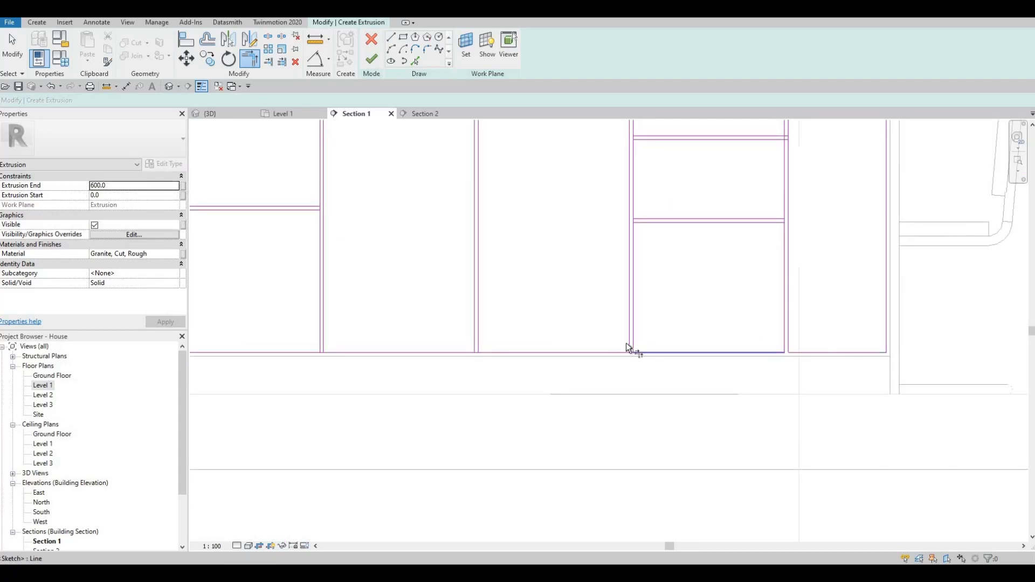
{"action": "left_click", "coordinate": [480, 329]}
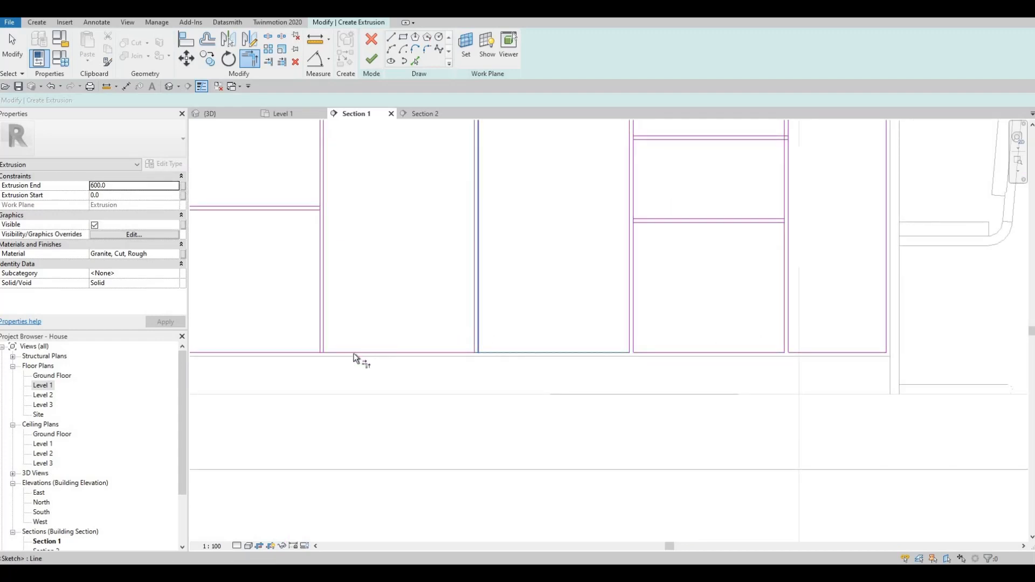
{"action": "left_click", "coordinate": [323, 327]}
{"action": "left_click", "coordinate": [287, 351]}
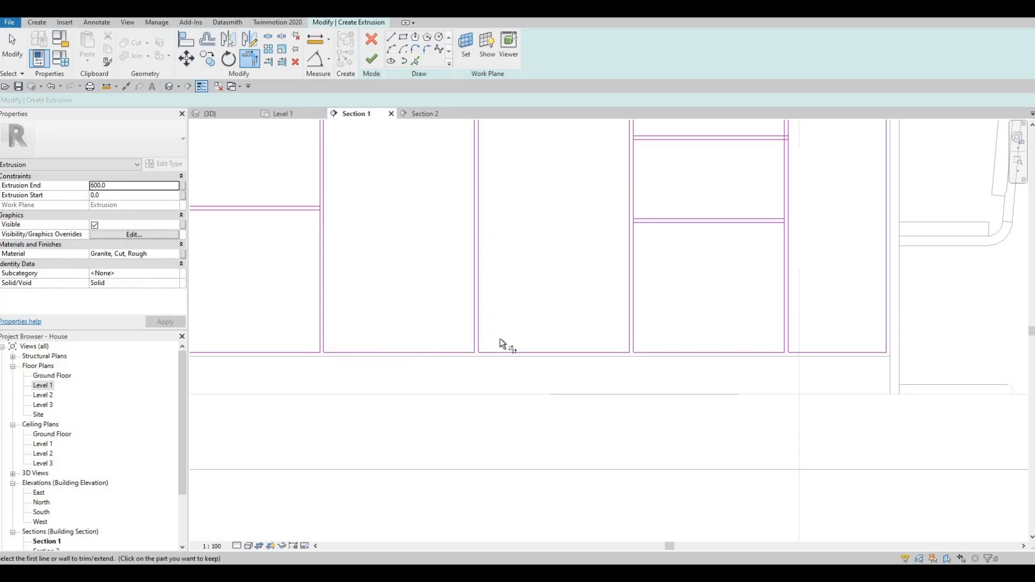
{"action": "middle_click_drag", "start_coordinate": [500, 339], "coordinate": [835, 337]}
{"action": "middle_click_drag", "start_coordinate": [510, 356], "coordinate": [507, 351]}
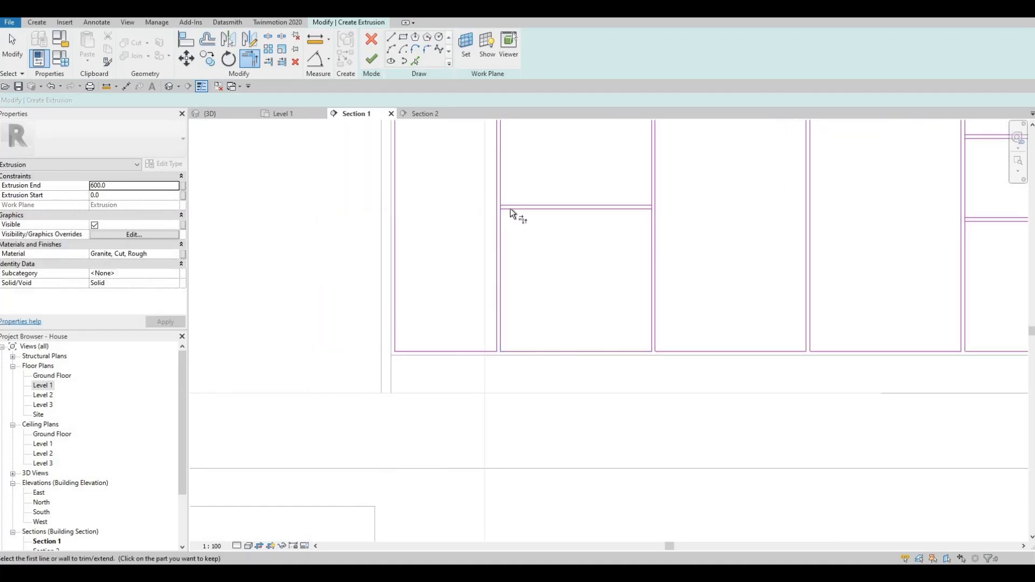
{"action": "key", "text": "Escape"}
{"action": "key", "text": "Escape"}
- Trim the remaining drawer panel corners, dismissing the elements-joined errors
{"action": "scroll", "coordinate": [525, 206], "scroll_direction": "up", "scroll_amount": 3}
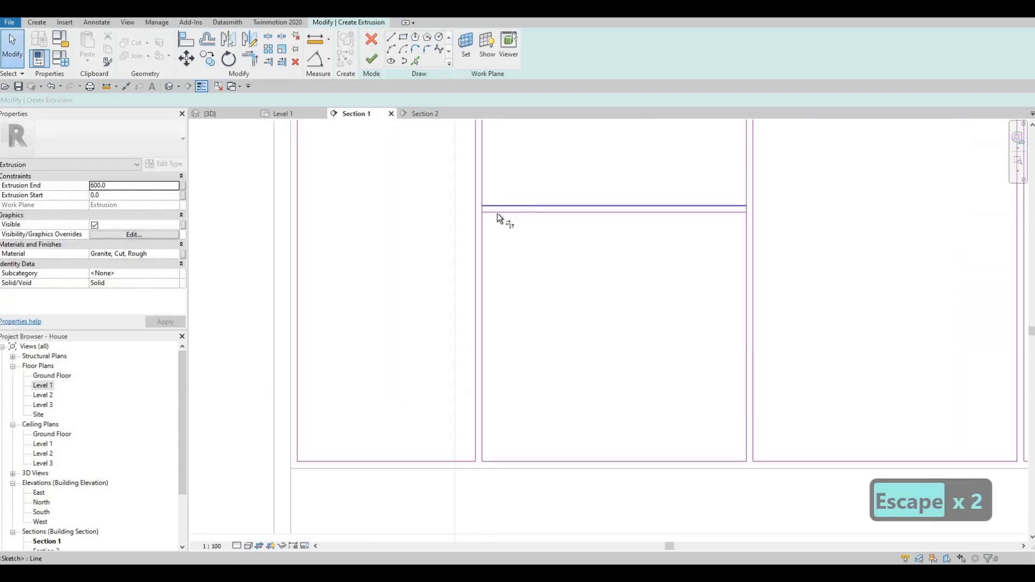
{"action": "scroll", "coordinate": [513, 213], "scroll_direction": "up", "scroll_amount": 2}
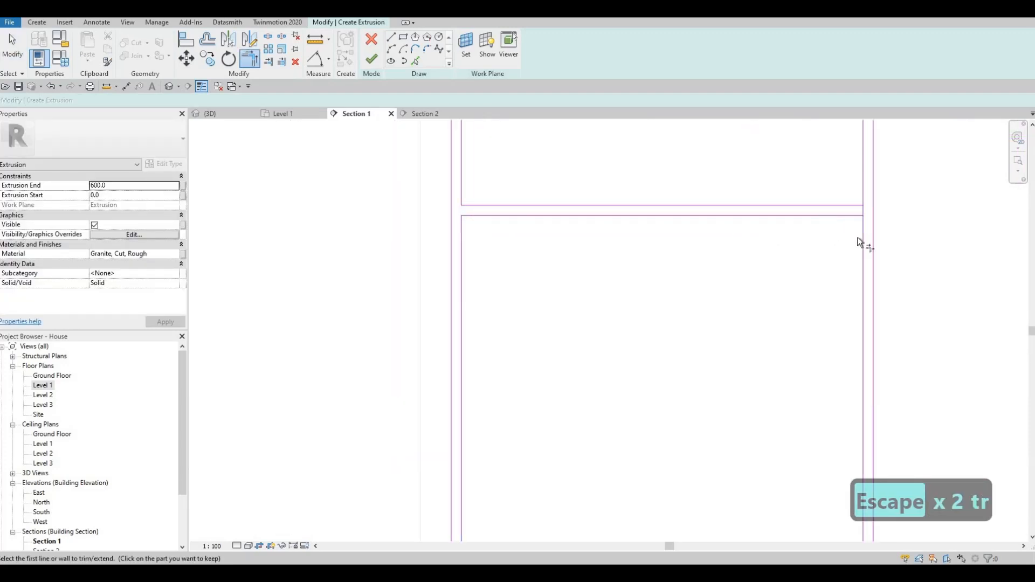
{"action": "scroll", "coordinate": [596, 265], "scroll_direction": "down", "scroll_amount": 4}
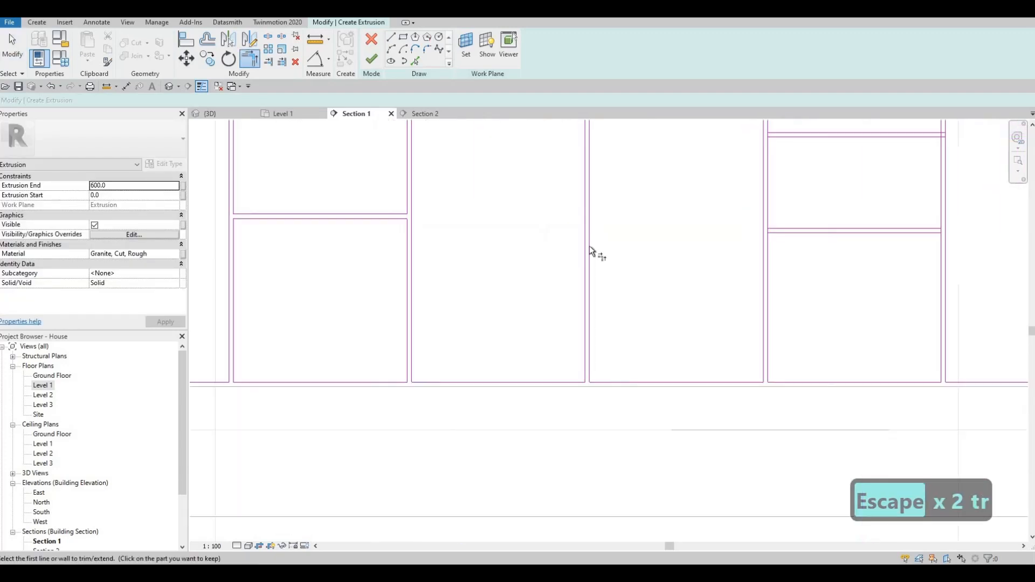
{"action": "middle_click_drag", "start_coordinate": [781, 231], "coordinate": [588, 245]}
{"action": "scroll", "coordinate": [589, 246], "scroll_direction": "up", "scroll_amount": 3}
{"action": "left_click", "coordinate": [557, 267]}
{"action": "left_click", "coordinate": [585, 238]}
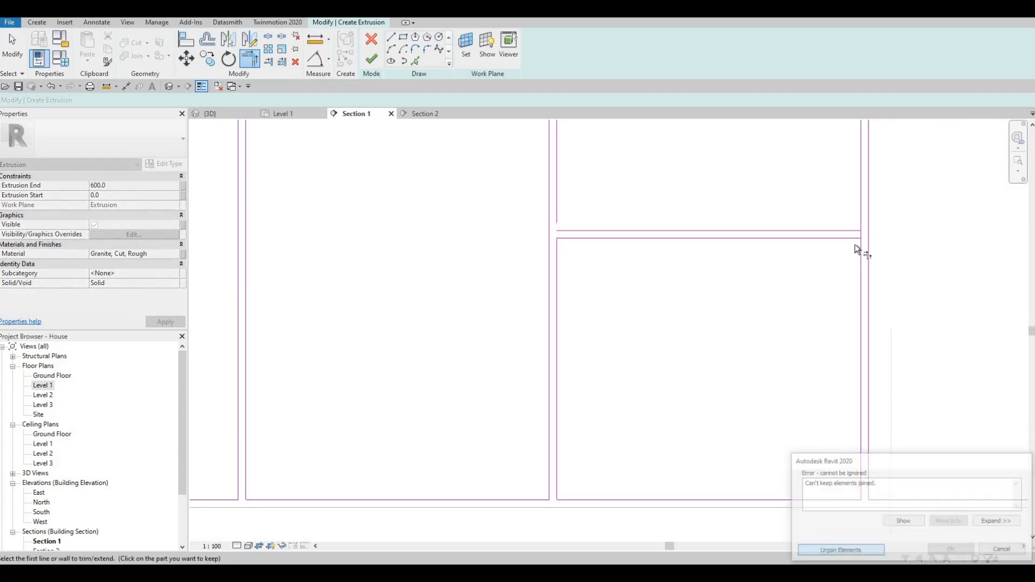
{"action": "key", "text": "Escape"}
{"action": "left_click", "coordinate": [860, 475]}
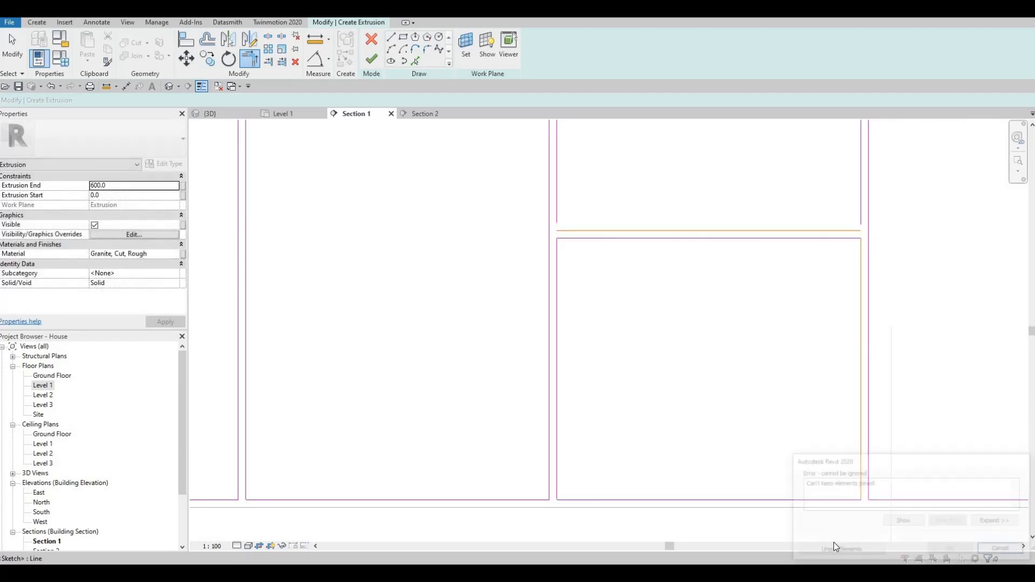
{"action": "key", "text": "Escape"}
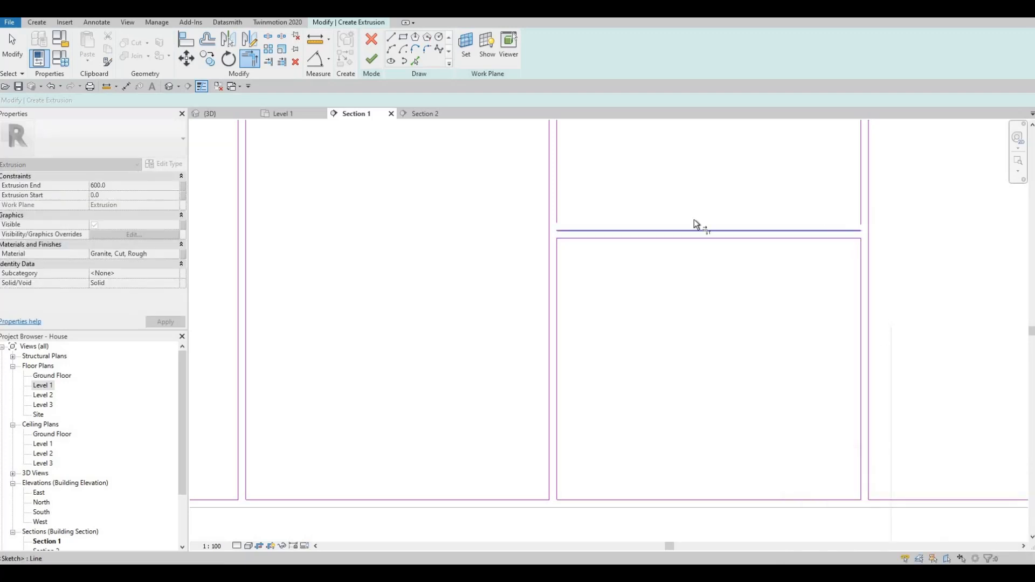
{"action": "left_click", "coordinate": [575, 231]}
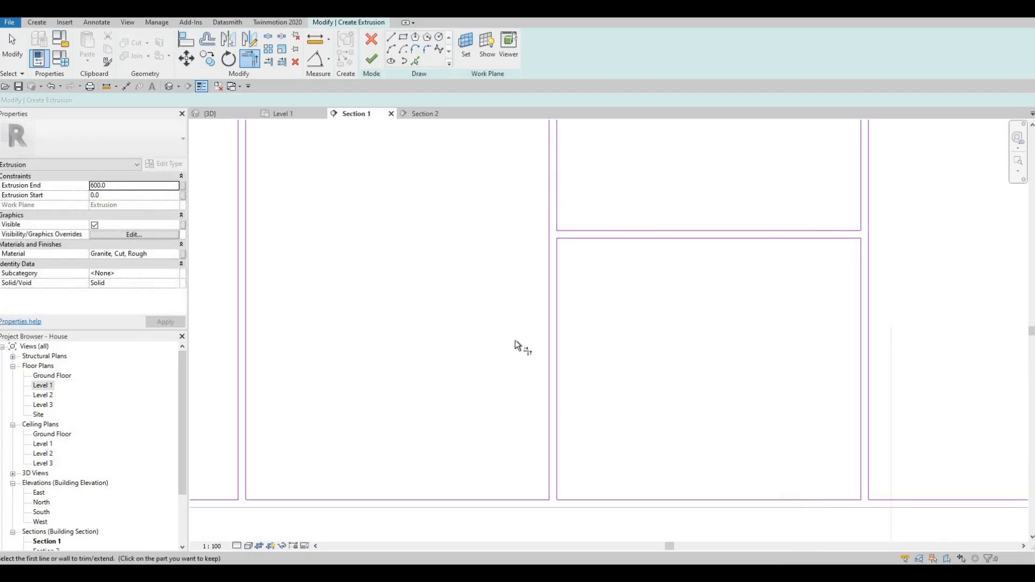
{"action": "middle_click_drag", "start_coordinate": [542, 122], "coordinate": [486, 371]}
{"action": "left_click", "coordinate": [502, 327]}
{"action": "left_click", "coordinate": [600, 325]}
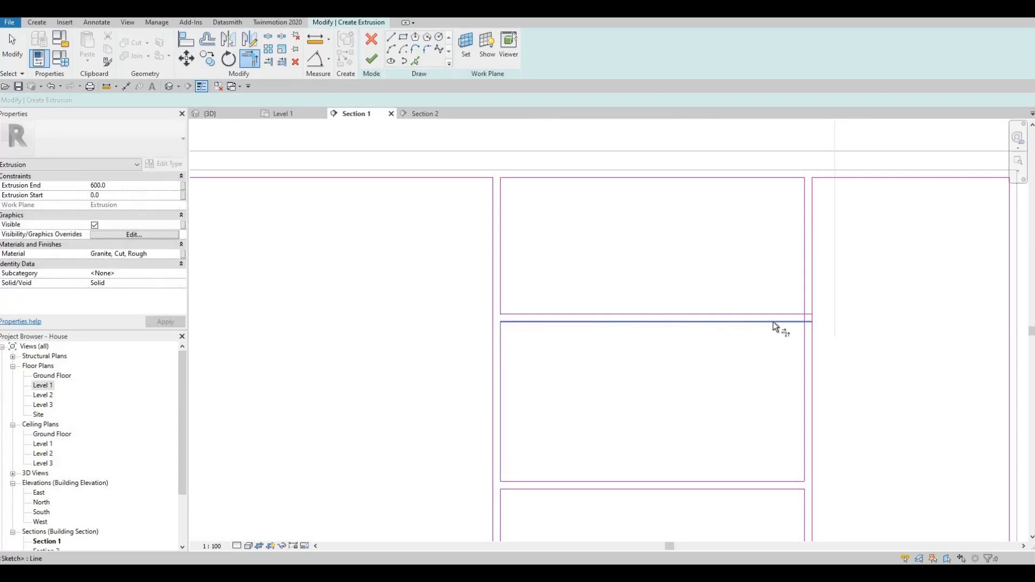
{"action": "left_click", "coordinate": [773, 322]}
{"action": "left_click", "coordinate": [804, 338]}
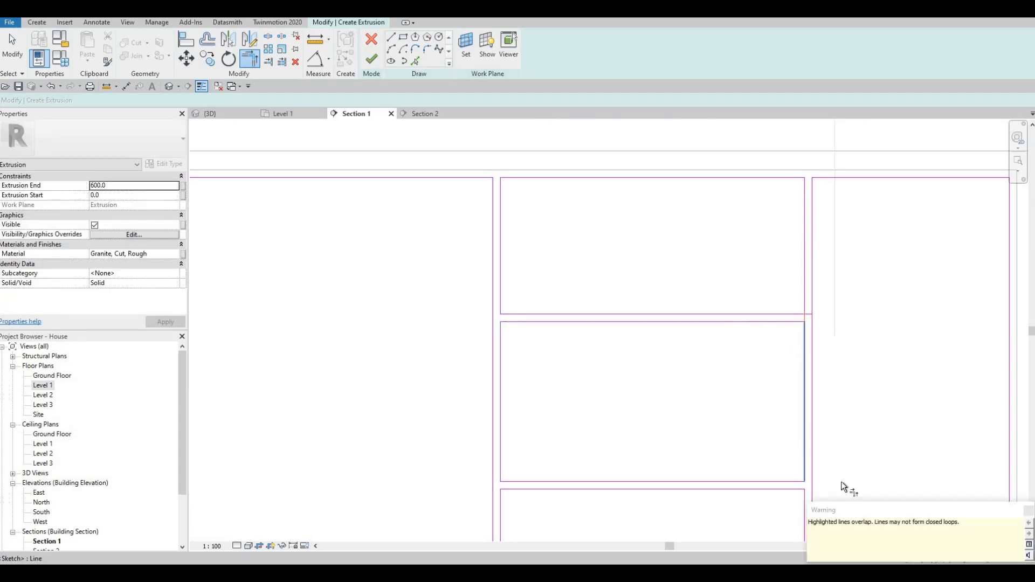
{"action": "key", "text": "Escape"}
{"action": "key", "text": "Escape"}
{"action": "key", "text": "Escape"}
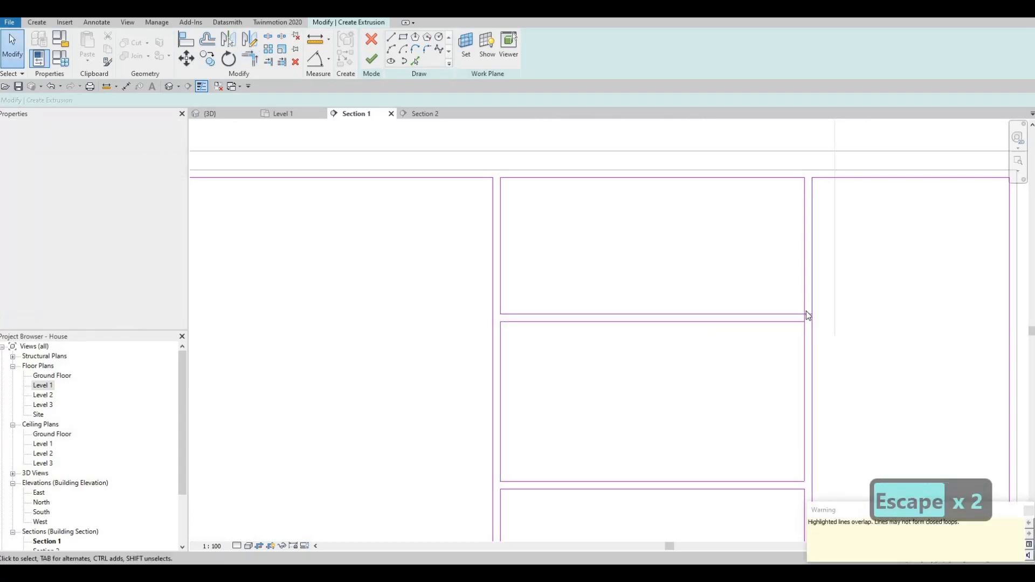
- Delete the short leftover 15.0 overlapping sketch line
{"action": "scroll", "coordinate": [795, 315], "scroll_direction": "up", "scroll_amount": 1}
{"action": "key", "text": "t"}
{"action": "key", "text": "r"}
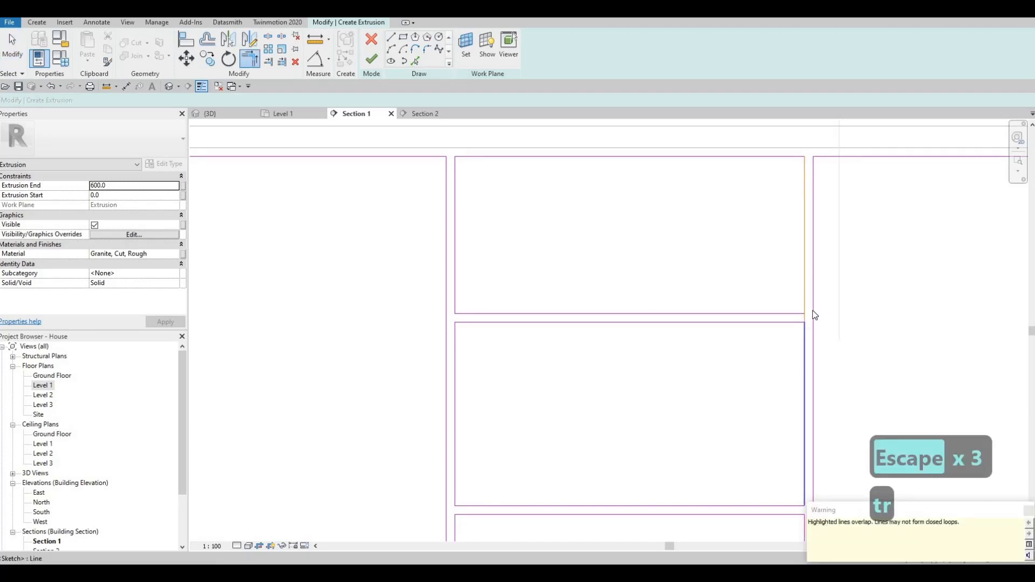
{"action": "scroll", "coordinate": [813, 310], "scroll_direction": "up", "scroll_amount": 2}
{"action": "key", "text": "Escape"}
{"action": "key", "text": "Escape"}
{"action": "left_click", "coordinate": [812, 312]}
{"action": "key", "text": "Delete"}
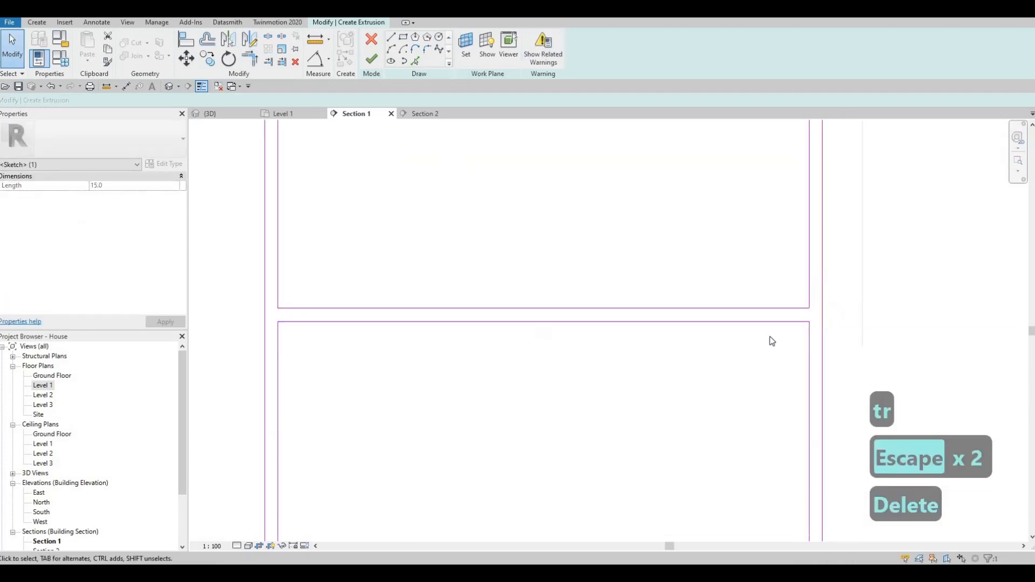
- Finish the panel sketch to create the front-panel extrusion
{"action": "middle_click_drag", "start_coordinate": [738, 368], "coordinate": [736, 339]}
{"action": "key", "text": "Escape"}
{"action": "scroll", "coordinate": [712, 319], "scroll_direction": "down", "scroll_amount": 3}
{"action": "middle_click_drag", "start_coordinate": [665, 355], "coordinate": [662, 330]}
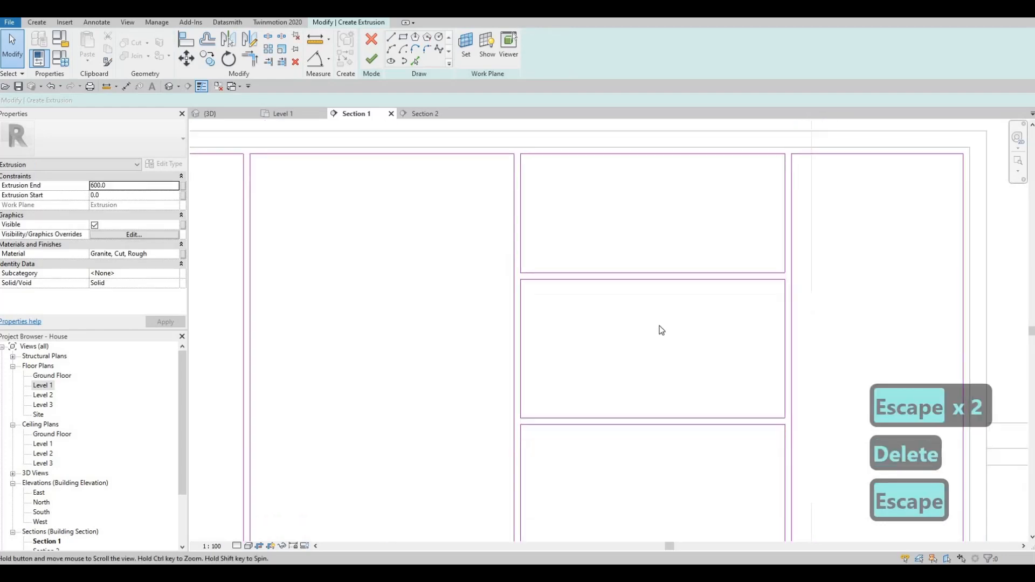
{"action": "scroll", "coordinate": [527, 273], "scroll_direction": "down", "scroll_amount": 4}
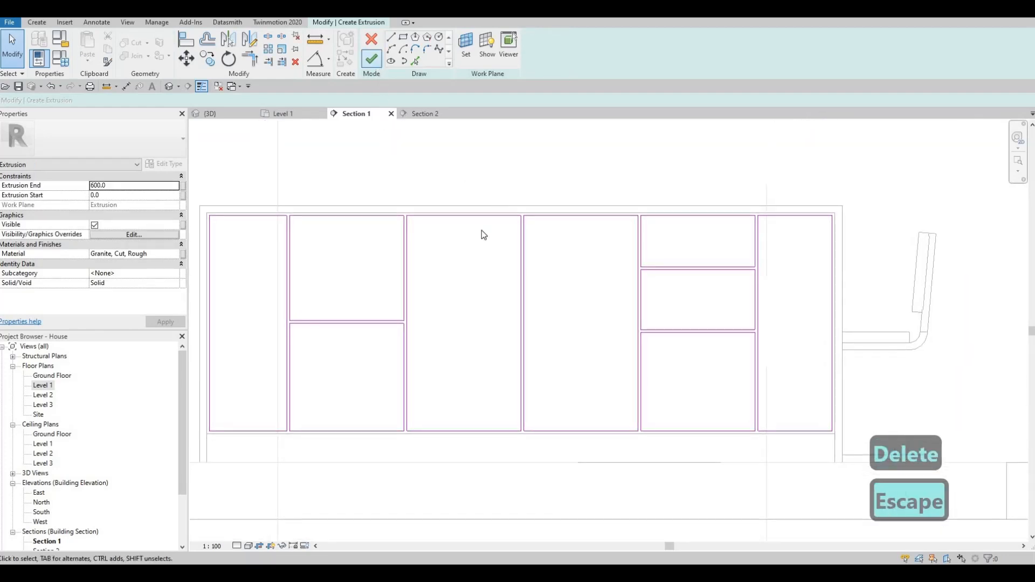
{"action": "left_click", "coordinate": [372, 58]}
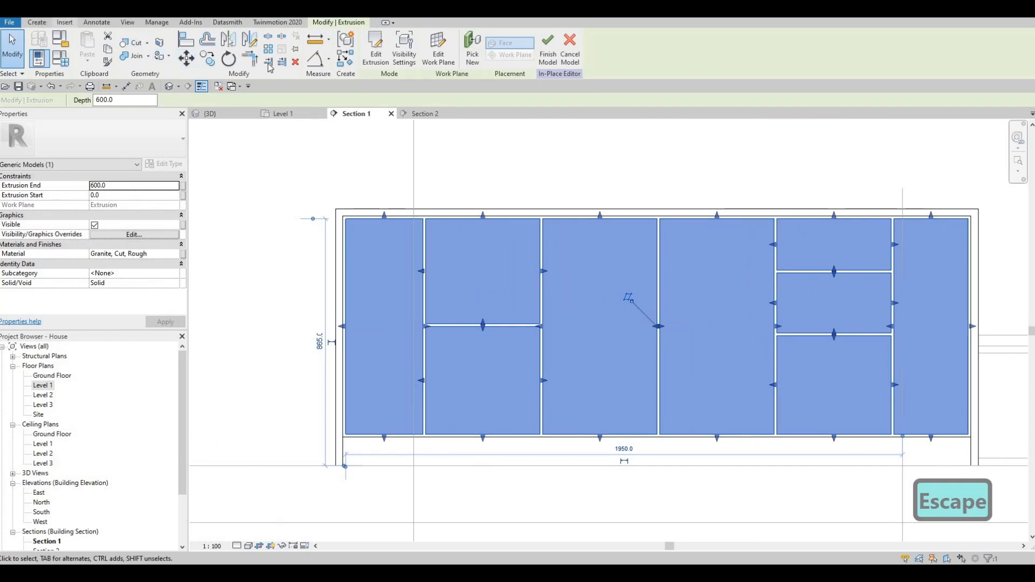
- Set the panel extrusion's Extrusion End to 10 instead of 600
{"action": "left_click", "coordinate": [37, 22]}
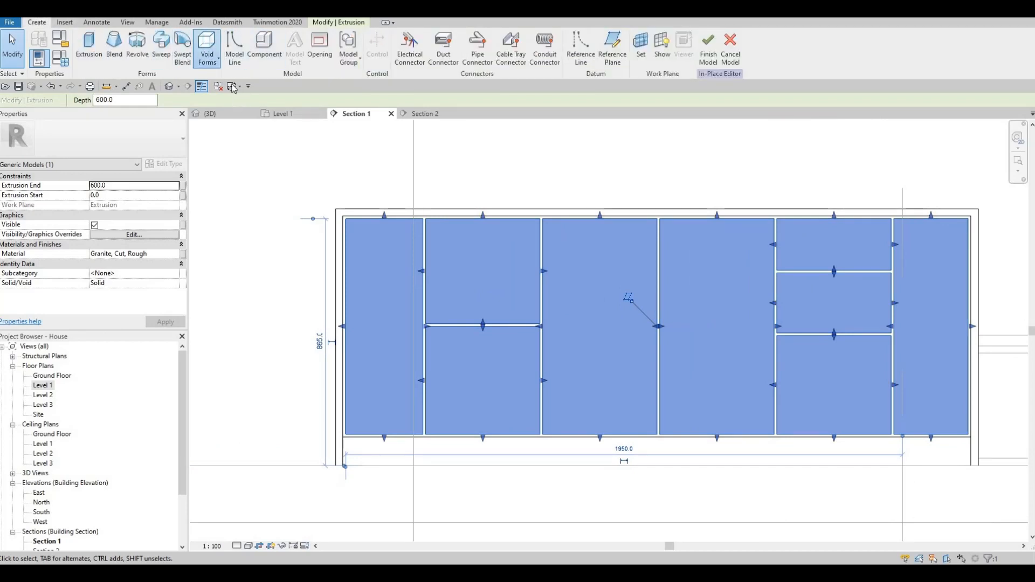
{"action": "left_click", "coordinate": [207, 58]}
{"action": "left_click", "coordinate": [237, 81]}
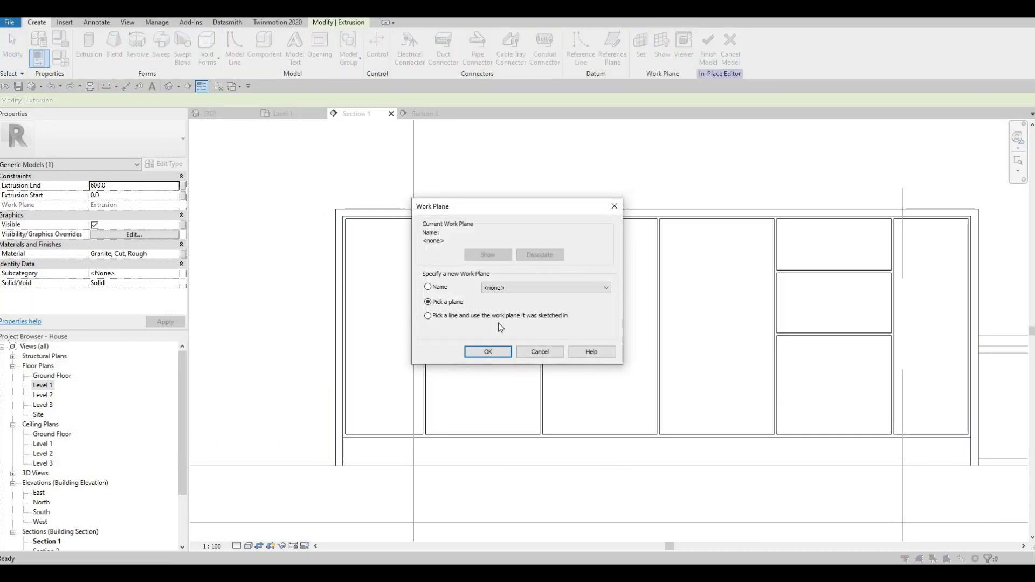
{"action": "key", "text": "Escape"}
{"action": "key", "text": "Escape"}
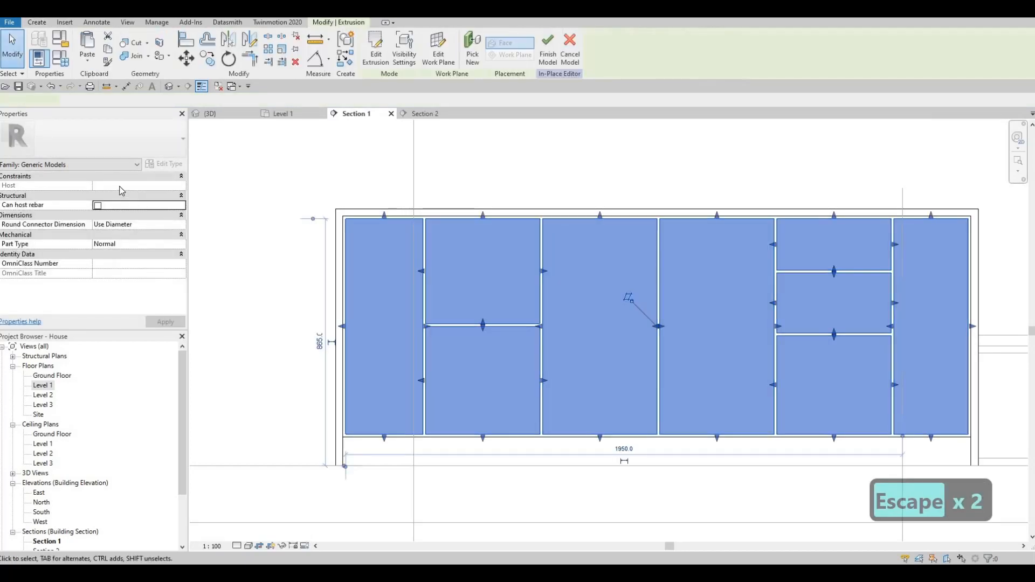
{"action": "left_click", "coordinate": [120, 185]}
{"action": "type", "text": "10"}
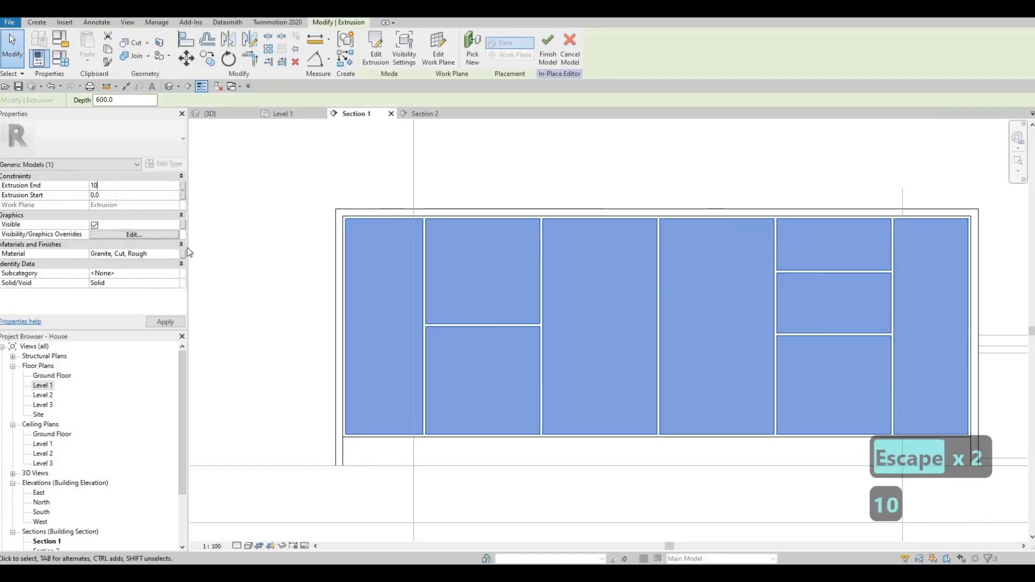
{"action": "key", "text": "Return"}
{"action": "key", "text": "Escape"}
{"action": "key", "text": "Escape"}
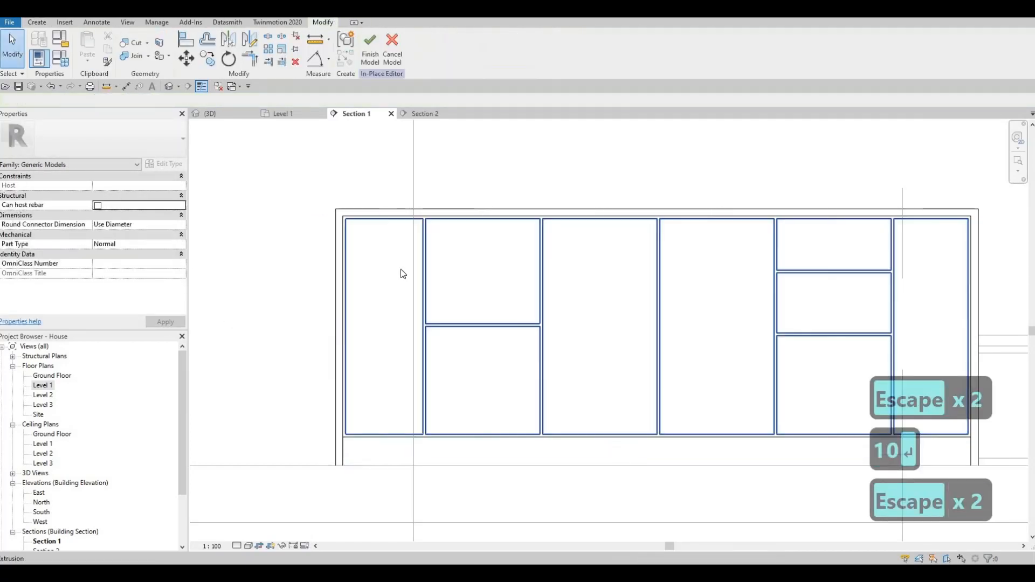
{"action": "left_click", "coordinate": [368, 246]}
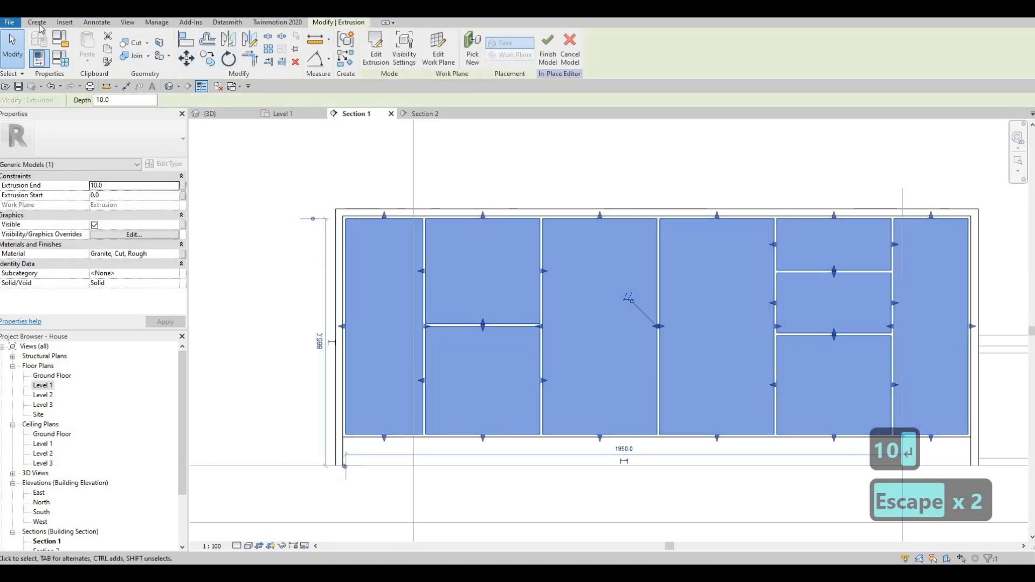
- Start a void extrusion and pick the panels' front face as its work plane
{"action": "left_click", "coordinate": [36, 23]}
{"action": "left_click", "coordinate": [209, 62]}
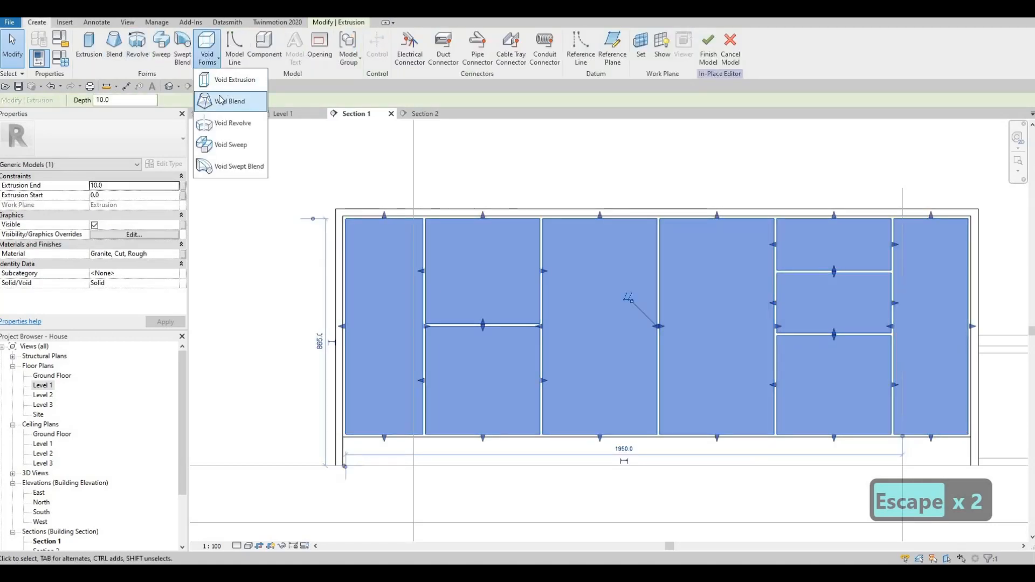
{"action": "left_click", "coordinate": [215, 140]}
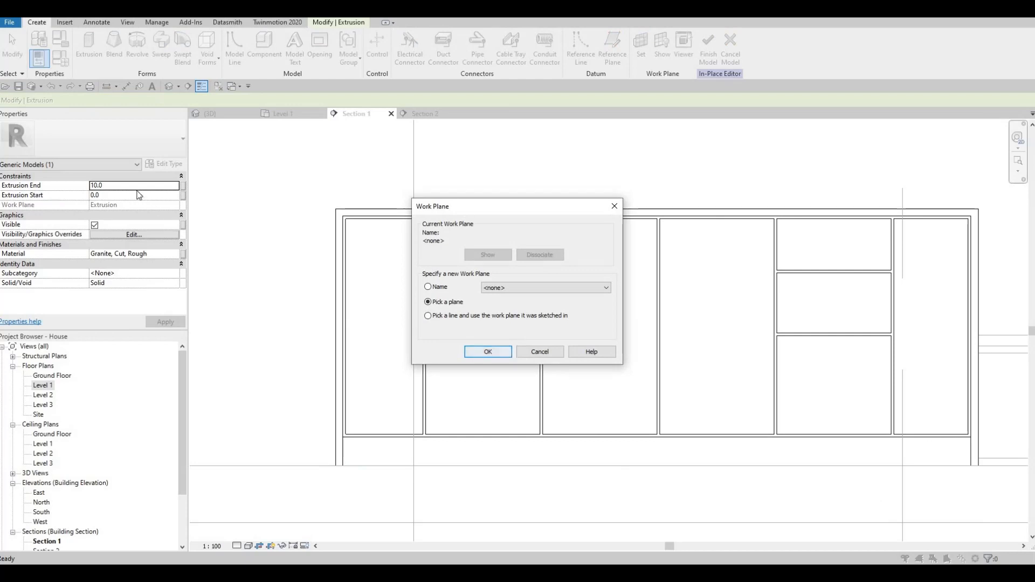
{"action": "key", "text": "Return"}
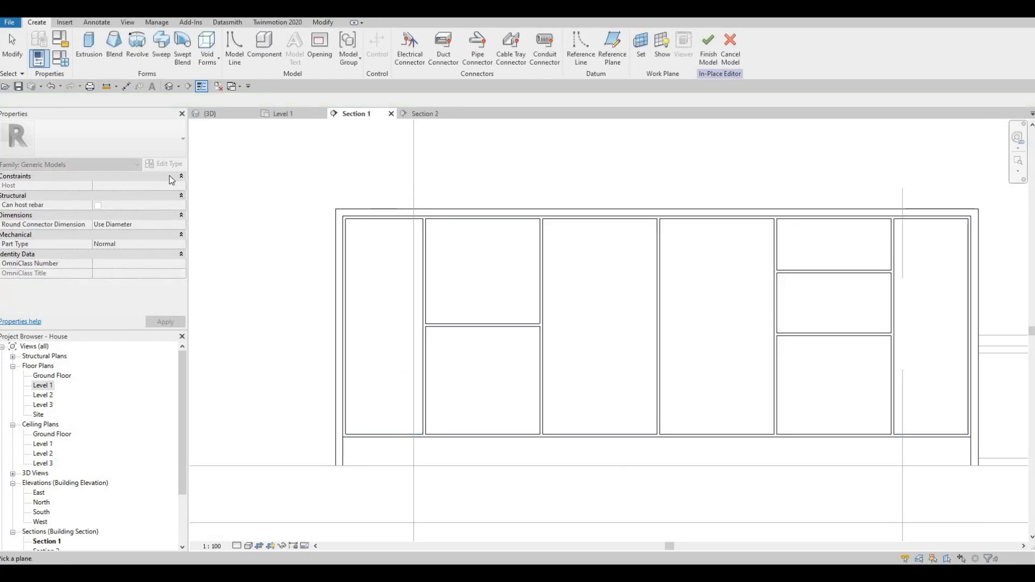
{"action": "left_click", "coordinate": [379, 236]}
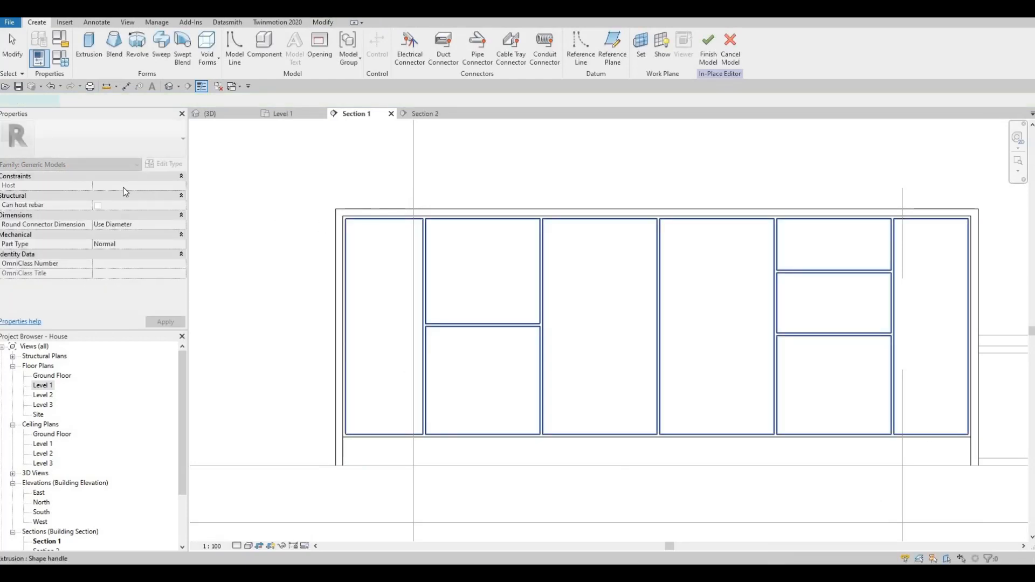
- Set the void's Extrusion End to -55 and sketch 50-offset inset rectangles in the five door panels
{"action": "left_click", "coordinate": [121, 185]}
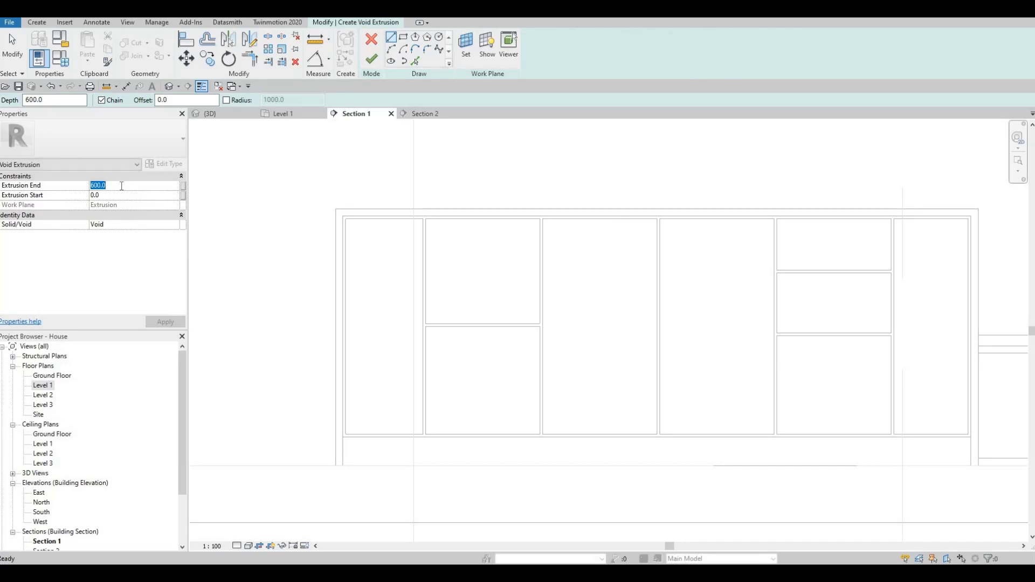
{"action": "type", "text": "-5"}
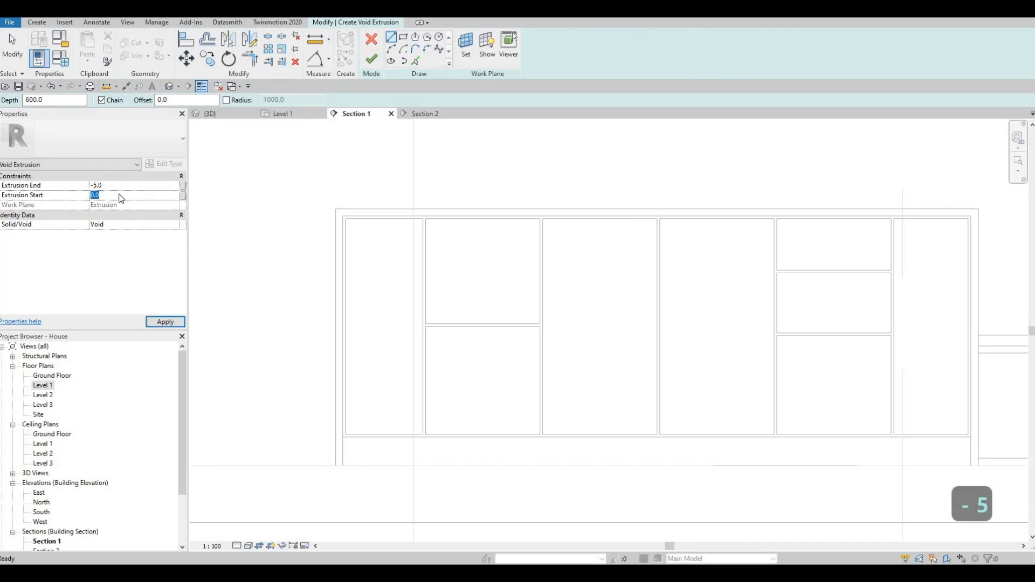
{"action": "type", "text": "5"}
{"action": "key", "text": "Return"}
{"action": "left_click", "coordinate": [403, 36]}
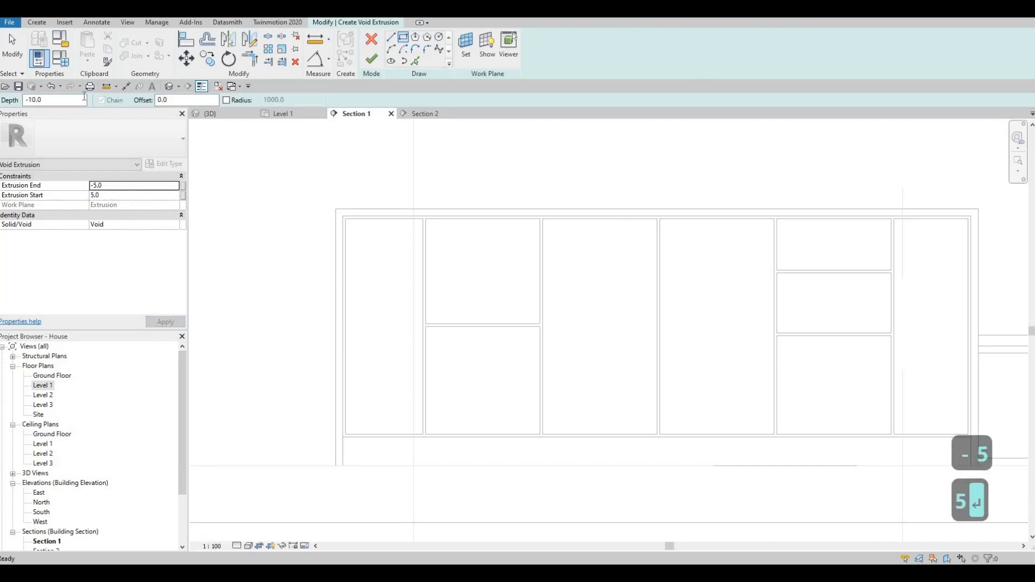
{"action": "type", "text": "50"}
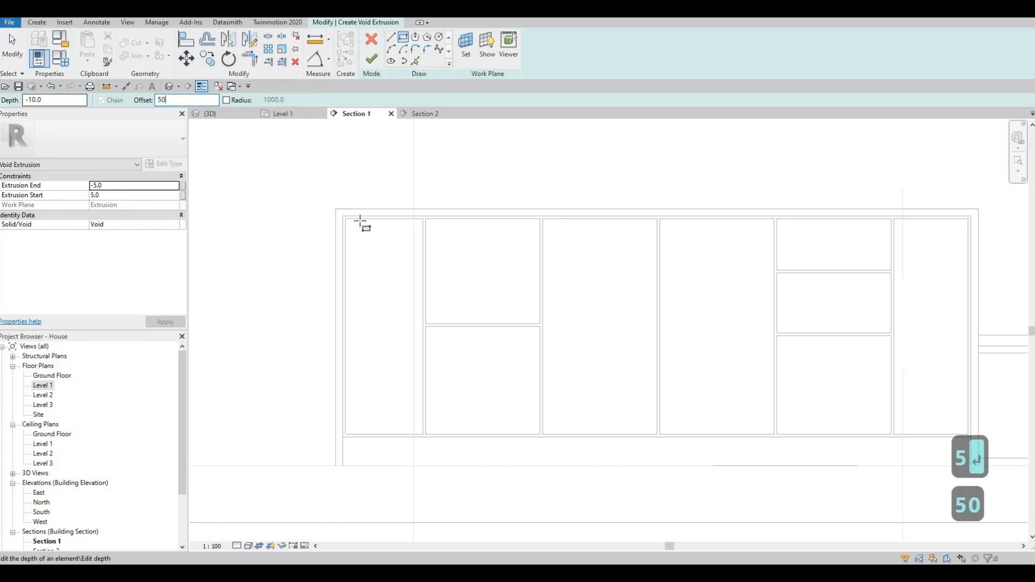
{"action": "left_click", "coordinate": [346, 220]}
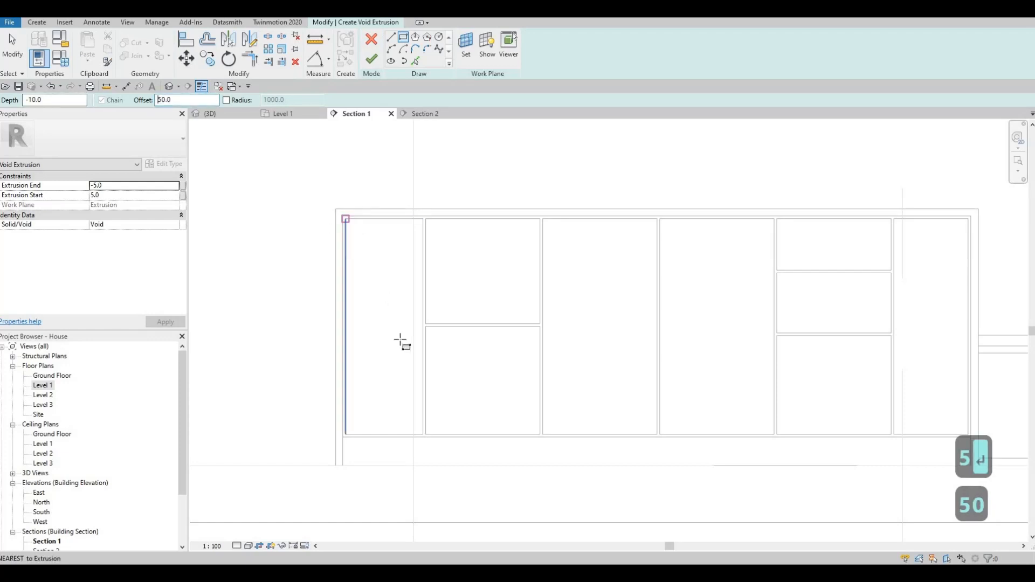
{"action": "scroll", "coordinate": [421, 444], "scroll_direction": "up", "scroll_amount": 2}
{"action": "left_click", "coordinate": [420, 447]}
{"action": "key", "text": "Escape"}
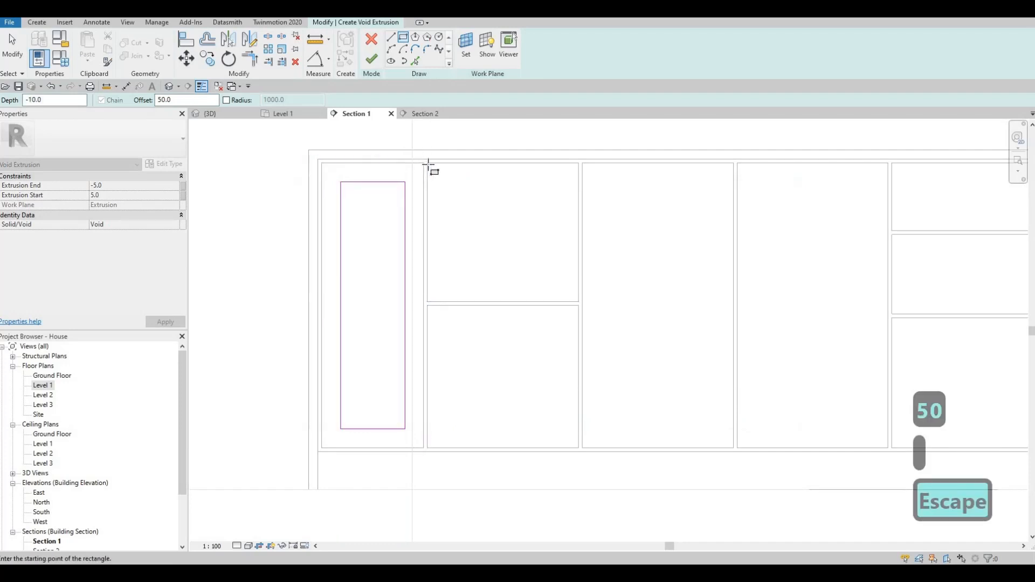
{"action": "left_click", "coordinate": [427, 163]}
{"action": "left_click", "coordinate": [579, 302]}
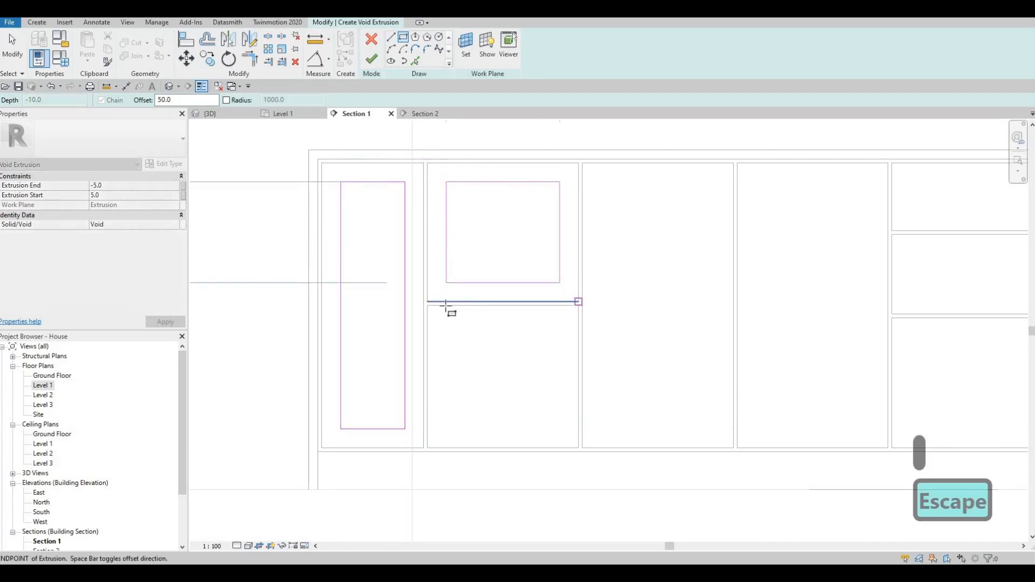
{"action": "key", "text": "Escape"}
{"action": "left_click", "coordinate": [430, 306]}
{"action": "left_click", "coordinate": [579, 448]}
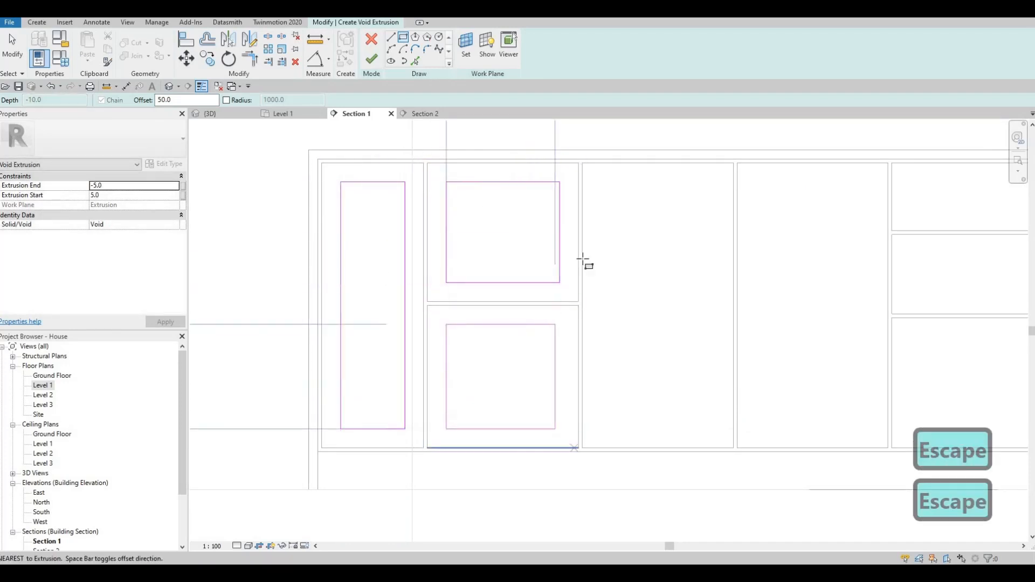
{"action": "left_click", "coordinate": [582, 164]}
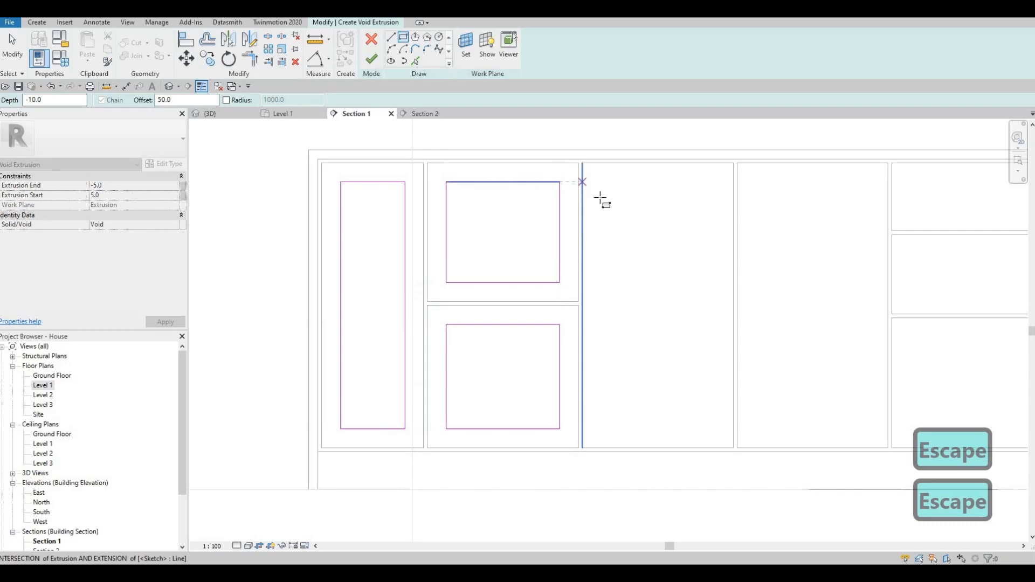
{"action": "left_click", "coordinate": [735, 452]}
{"action": "key", "text": "Escape"}
{"action": "left_click", "coordinate": [737, 163]}
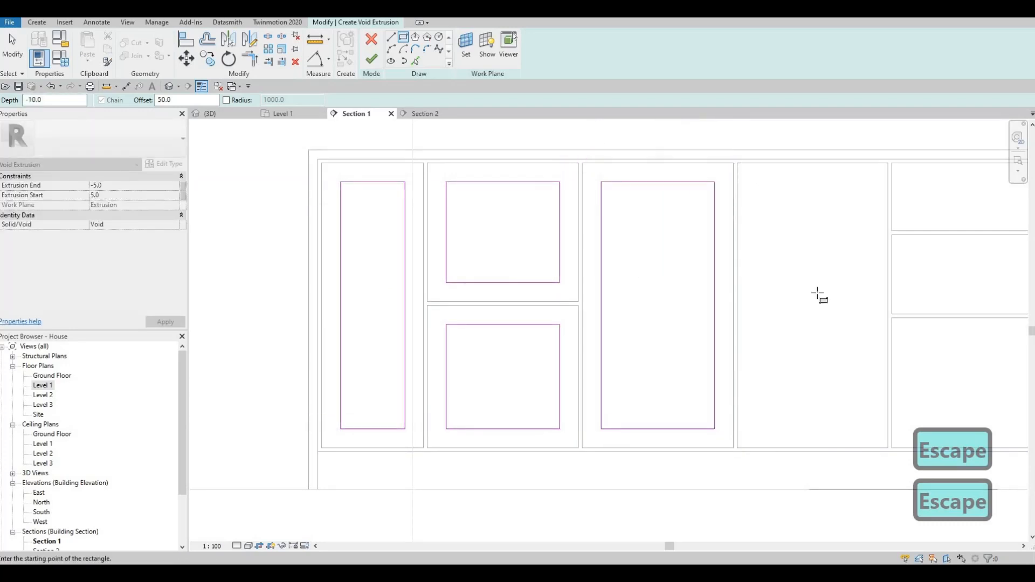
{"action": "left_click", "coordinate": [889, 447]}
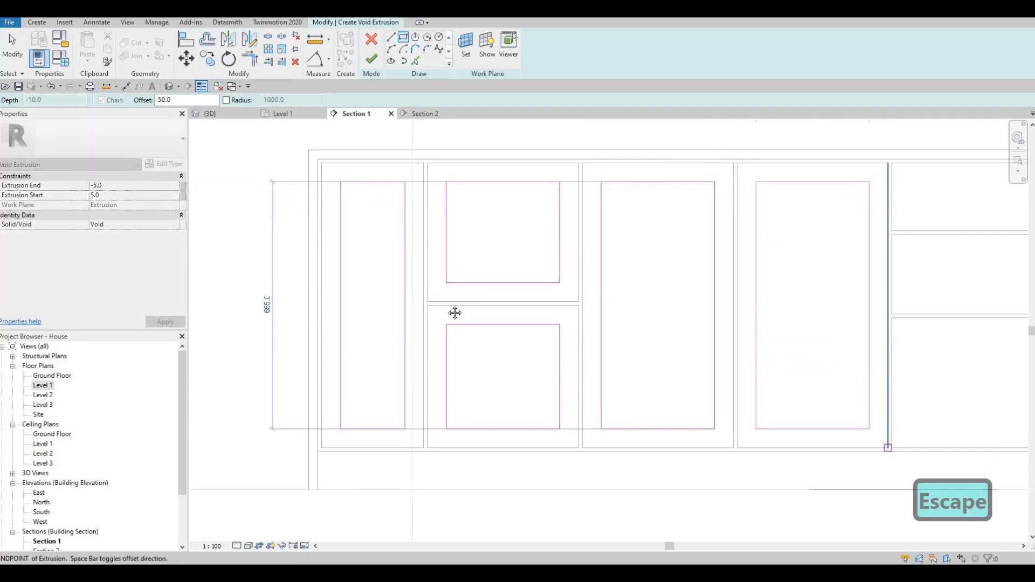
- Sketch inset rectangles in the top, middle and bottom drawers and the end panel, then finish the void
{"action": "middle_click_drag", "start_coordinate": [894, 163], "coordinate": [536, 129]}
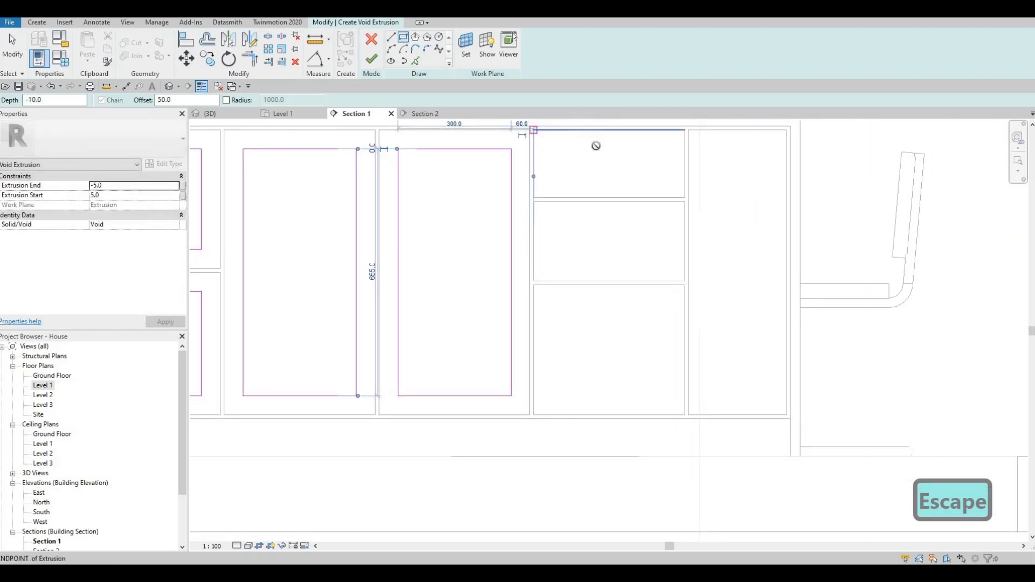
{"action": "left_click", "coordinate": [685, 197]}
{"action": "left_click", "coordinate": [684, 198]}
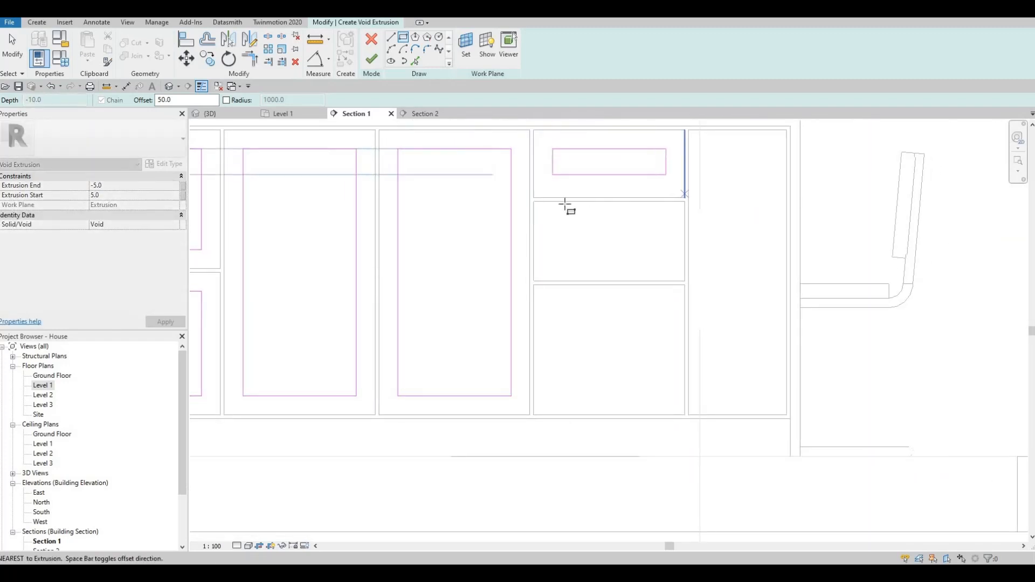
{"action": "key", "text": "Escape"}
{"action": "left_click", "coordinate": [535, 201]}
{"action": "left_click", "coordinate": [685, 281]}
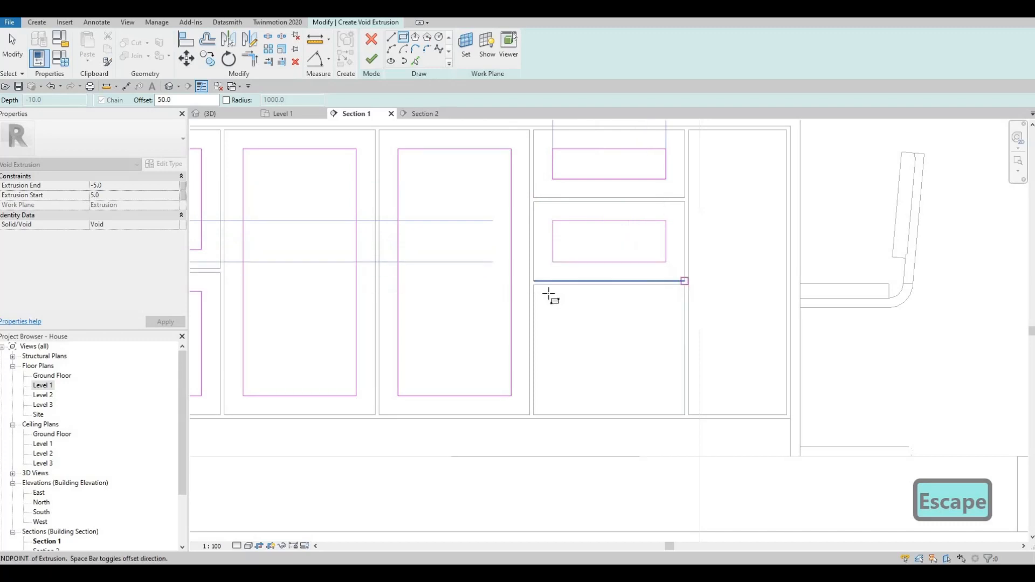
{"action": "key", "text": "Escape"}
{"action": "left_click", "coordinate": [535, 286]}
{"action": "left_click", "coordinate": [680, 415]}
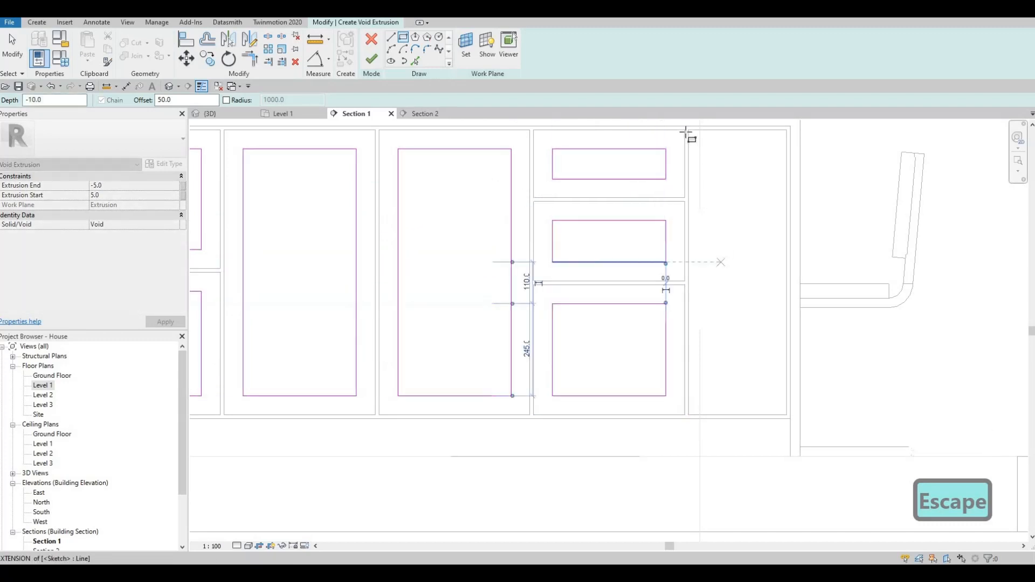
{"action": "key", "text": "Escape"}
{"action": "left_click", "coordinate": [693, 130]}
{"action": "left_click", "coordinate": [787, 416]}
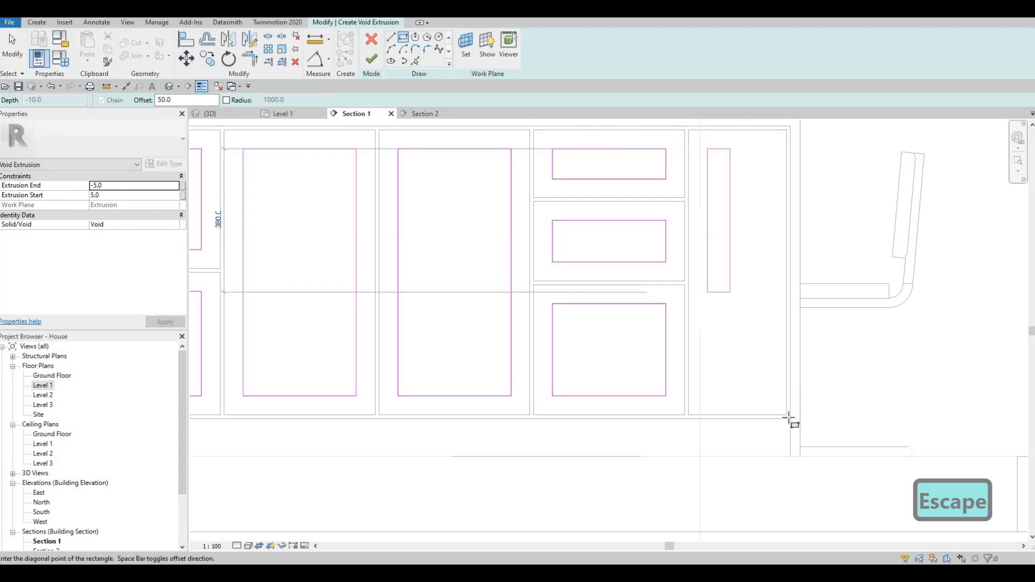
{"action": "key", "text": "Escape"}
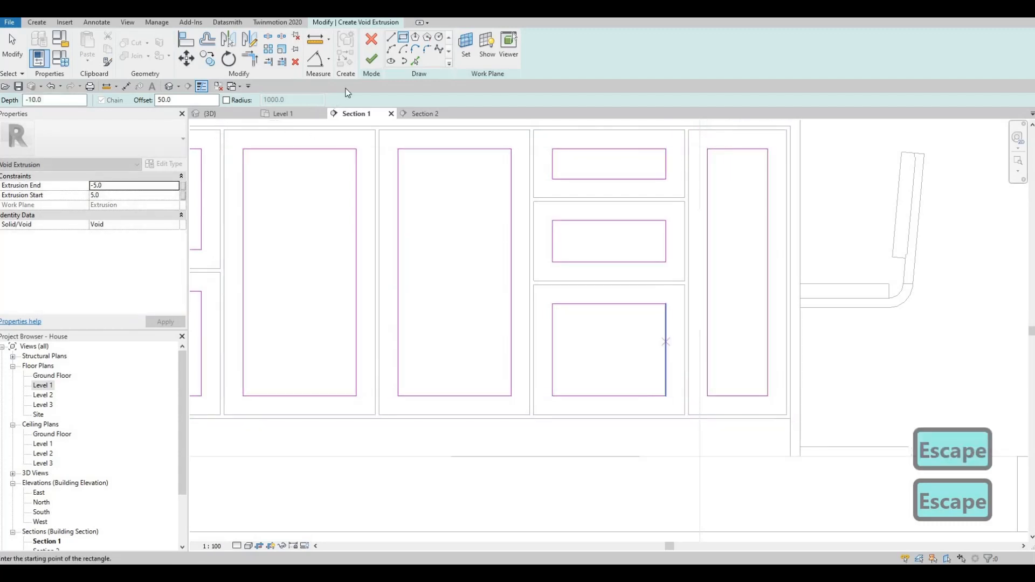
{"action": "left_click", "coordinate": [371, 58]}
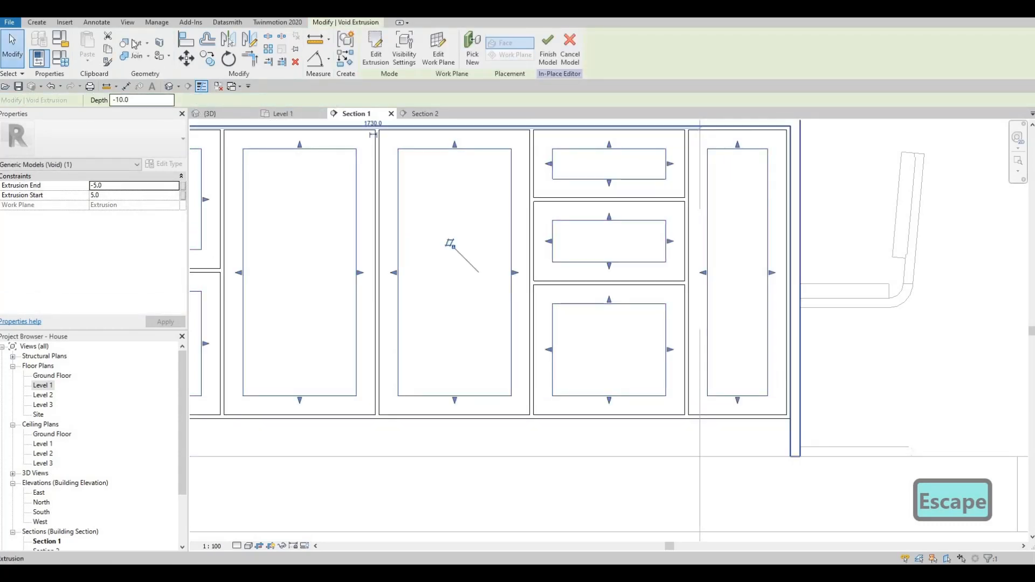
- Switch to the {3D} view and orbit to show the island front
{"action": "key", "text": "Escape"}
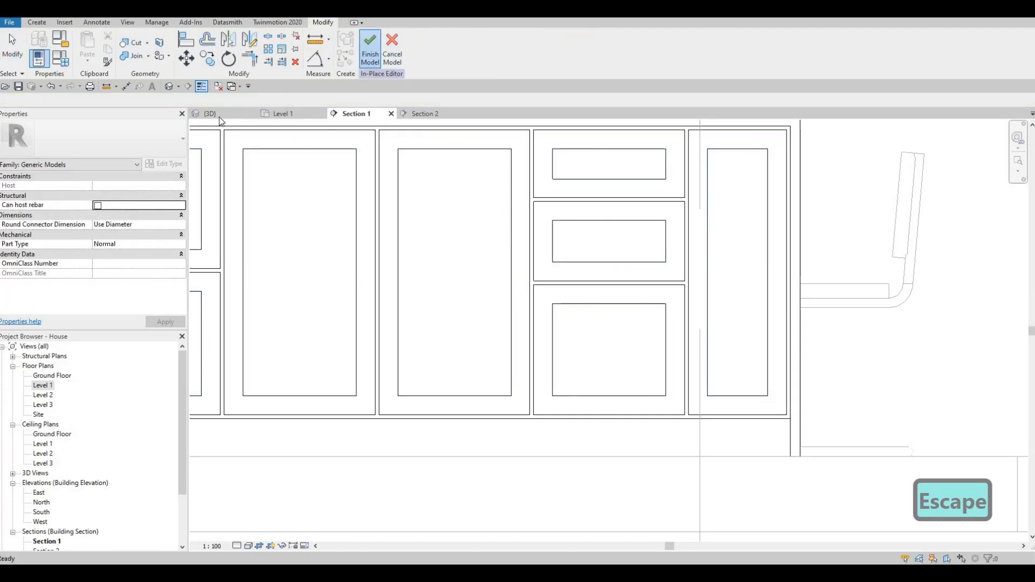
{"action": "left_click", "coordinate": [220, 115]}
{"action": "scroll", "coordinate": [499, 313], "scroll_direction": "down", "scroll_amount": 2}
{"action": "key", "text": "Escape"}
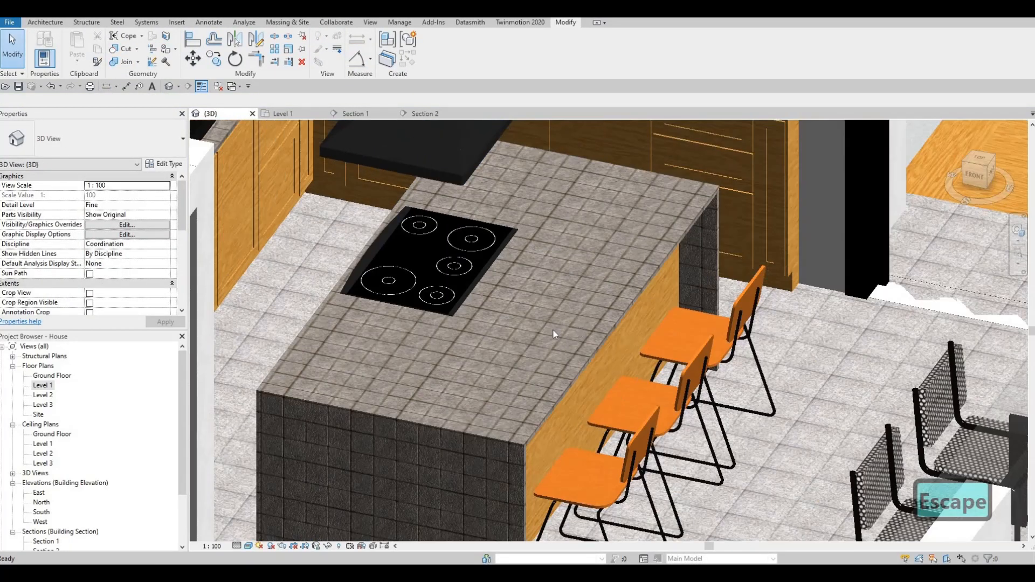
{"action": "middle_click_drag", "start_coordinate": [555, 333], "coordinate": [325, 351], "text": "shift"}
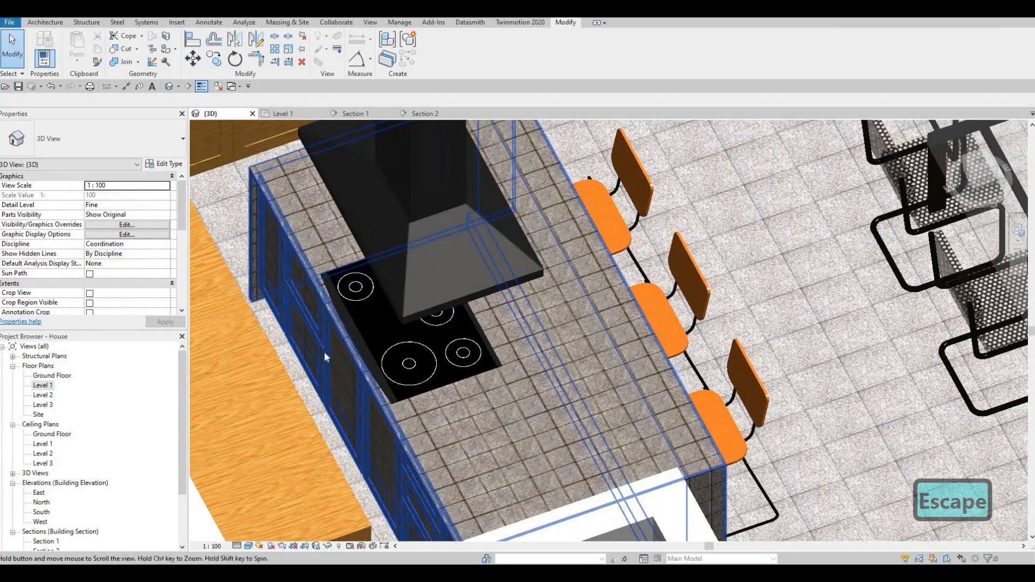
{"action": "key", "text": "Escape"}
{"action": "scroll", "coordinate": [292, 337], "scroll_direction": "up", "scroll_amount": 3}
- Edit the island model in place and select its solid panel extrusion
{"action": "left_click", "coordinate": [292, 336]}
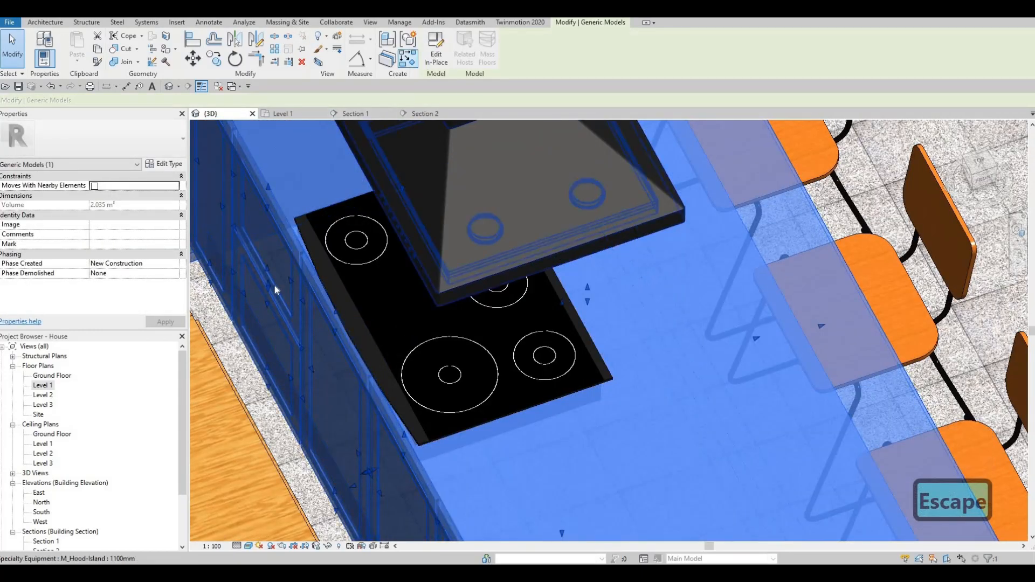
{"action": "left_click", "coordinate": [434, 57]}
{"action": "left_click", "coordinate": [263, 298]}
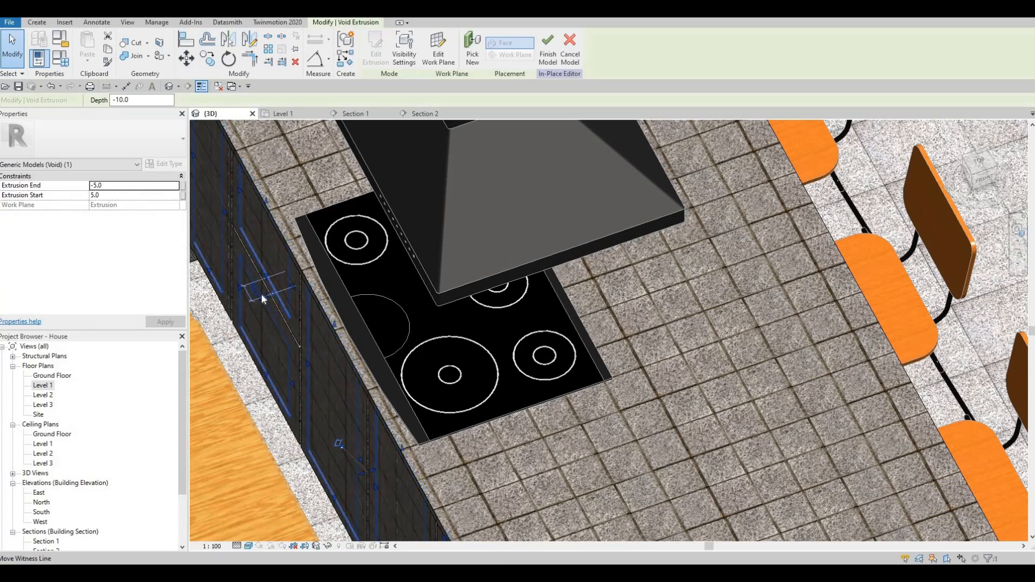
{"action": "key", "text": "Escape"}
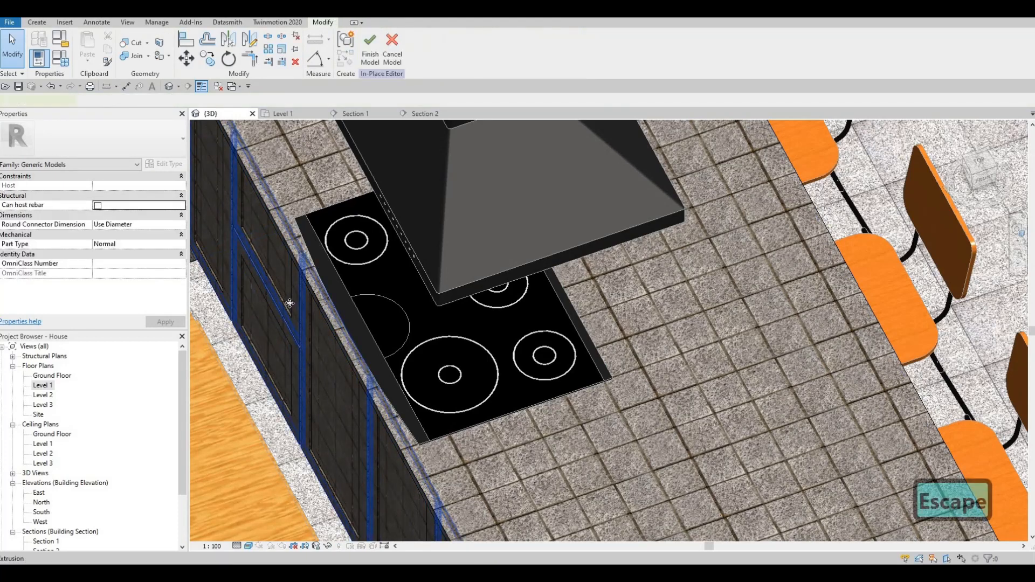
{"action": "left_click", "coordinate": [292, 303]}
- Change the panel extrusion's material from Granite, Cut, Rough to Glulam 36c
{"action": "left_click", "coordinate": [175, 255]}
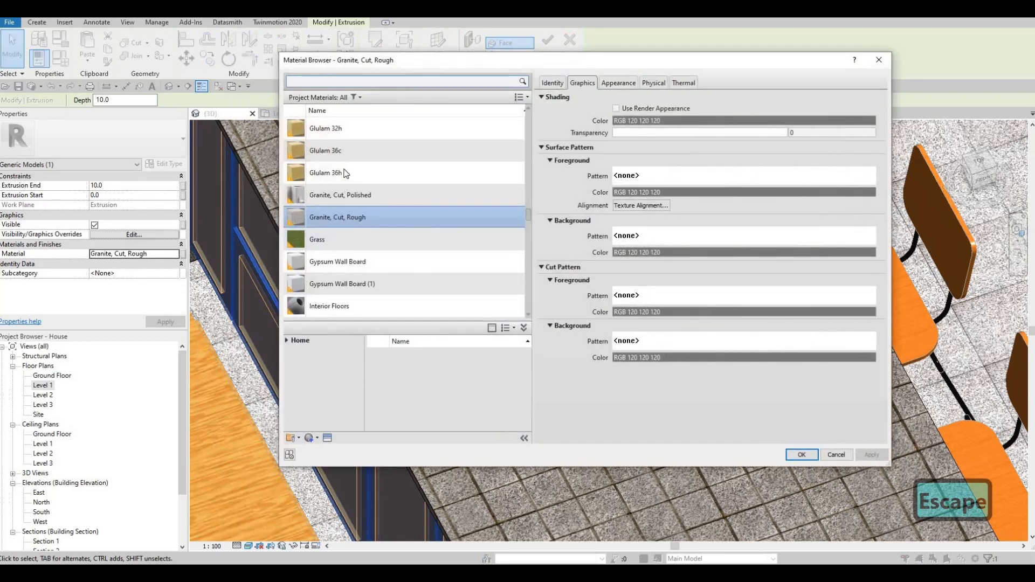
{"action": "left_click", "coordinate": [345, 154]}
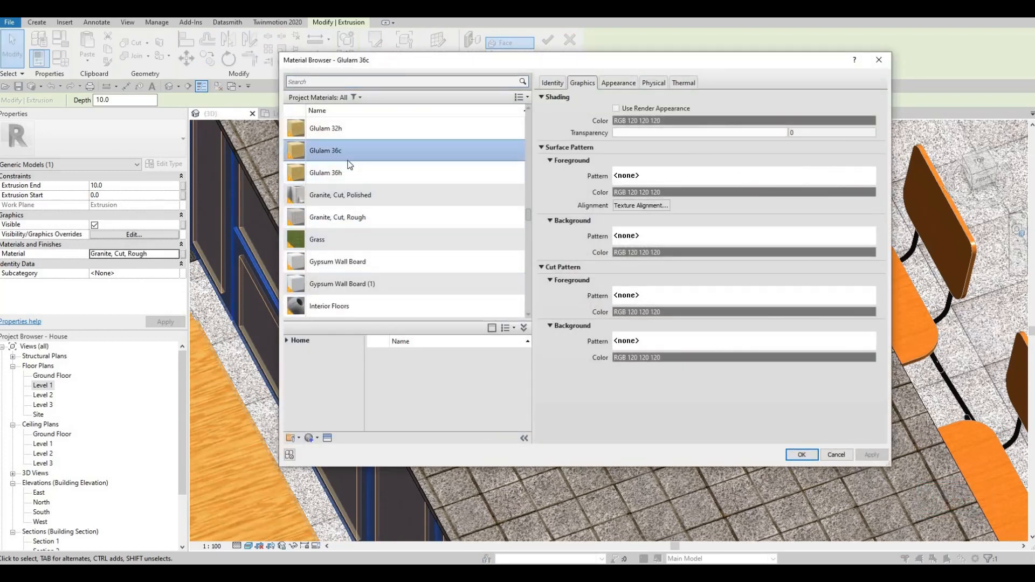
{"action": "key", "text": "Return"}
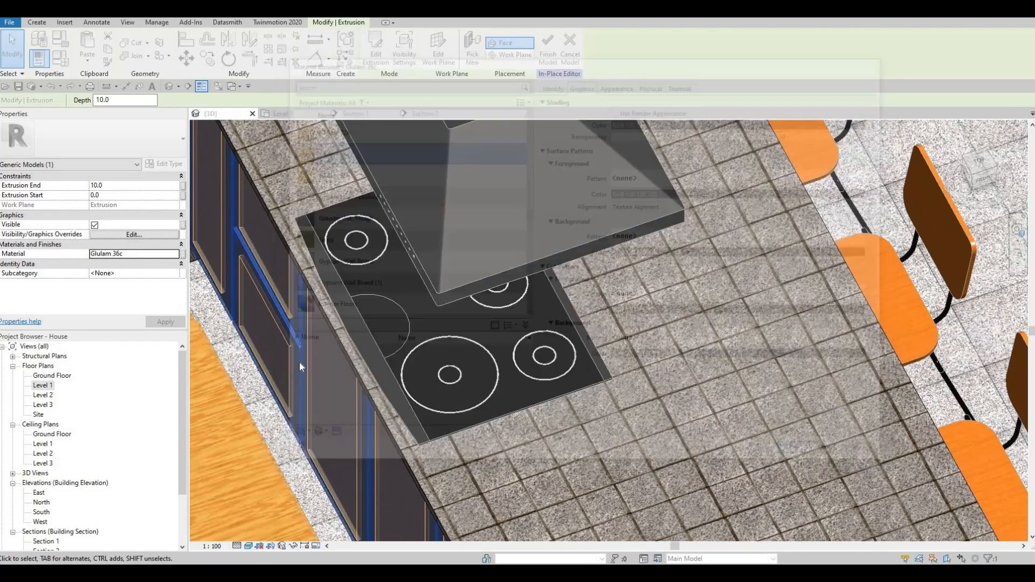
{"action": "key", "text": "Escape"}
{"action": "key", "text": "Escape"}
- Finish the island in-place model and orbit the 3D view to frame the whole kitchen
{"action": "middle_click_drag", "start_coordinate": [289, 354], "coordinate": [352, 290], "text": "shift"}
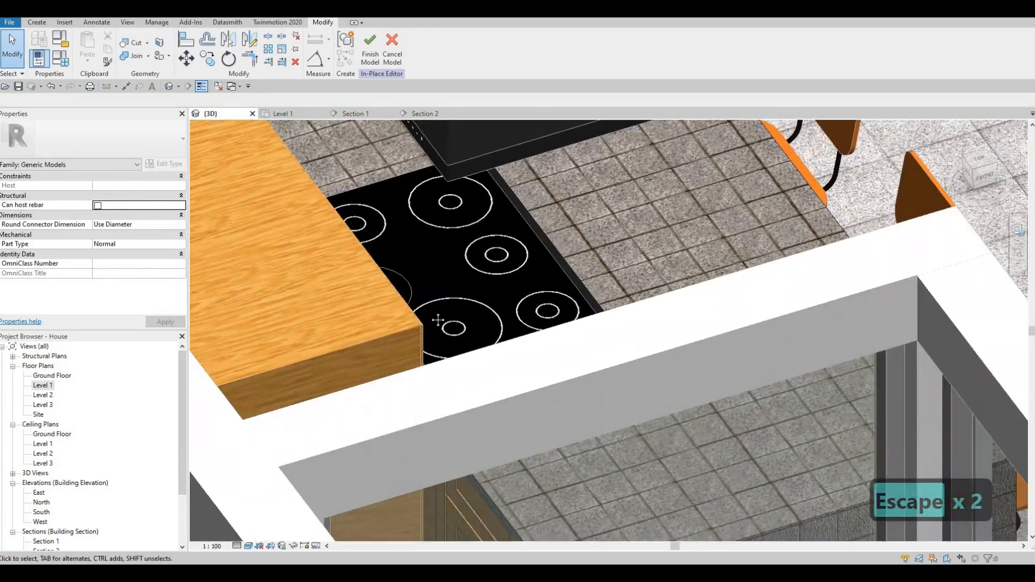
{"action": "key", "text": "Escape"}
{"action": "scroll", "coordinate": [435, 317], "scroll_direction": "down", "scroll_amount": 3}
{"action": "middle_click_drag", "start_coordinate": [435, 317], "coordinate": [388, 275], "text": "shift"}
{"action": "left_click", "coordinate": [370, 49]}
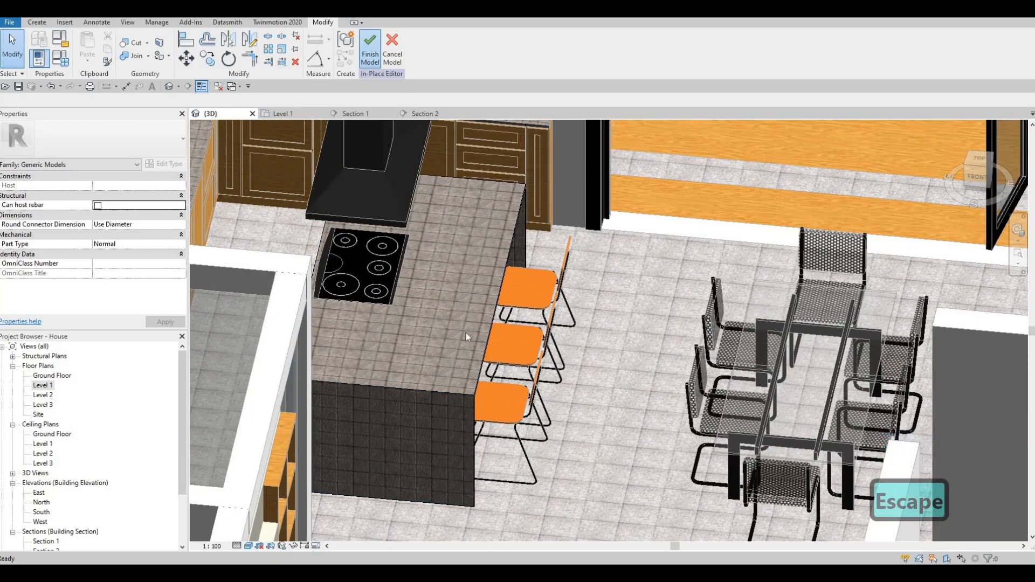
{"action": "middle_click_drag", "start_coordinate": [465, 384], "coordinate": [405, 364], "text": "shift"}
{"action": "middle_click_drag", "start_coordinate": [405, 364], "coordinate": [495, 395]}
{"action": "key", "text": "Escape"}
{"action": "scroll", "coordinate": [580, 419], "scroll_direction": "down", "scroll_amount": 3}
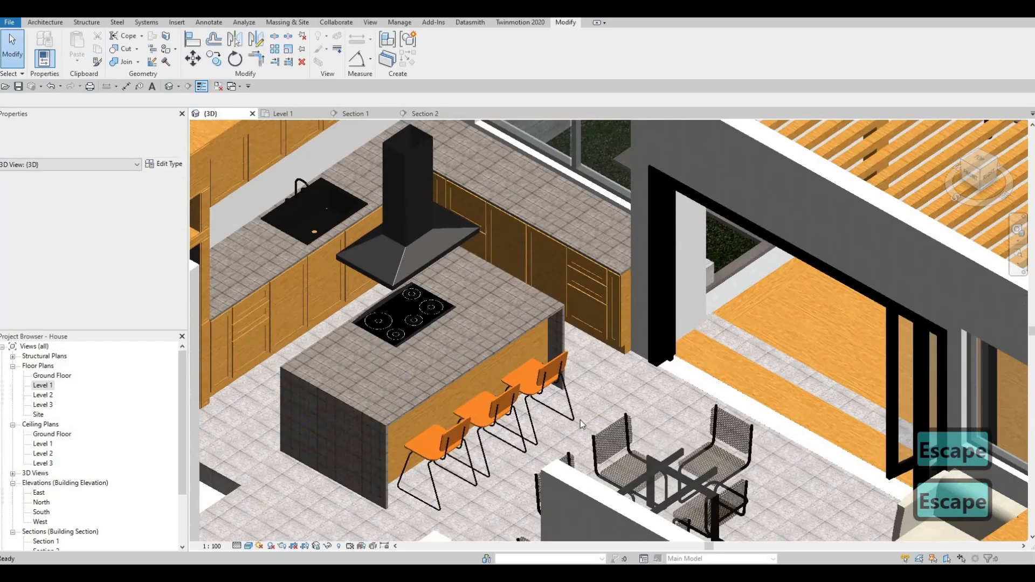
{"action": "scroll", "coordinate": [580, 458], "scroll_direction": "up", "scroll_amount": 2}
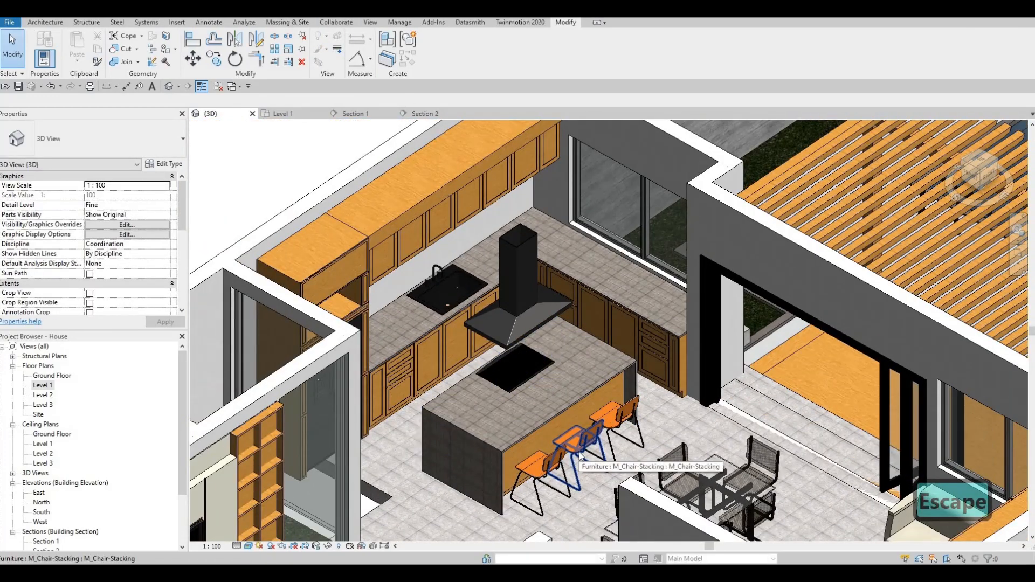